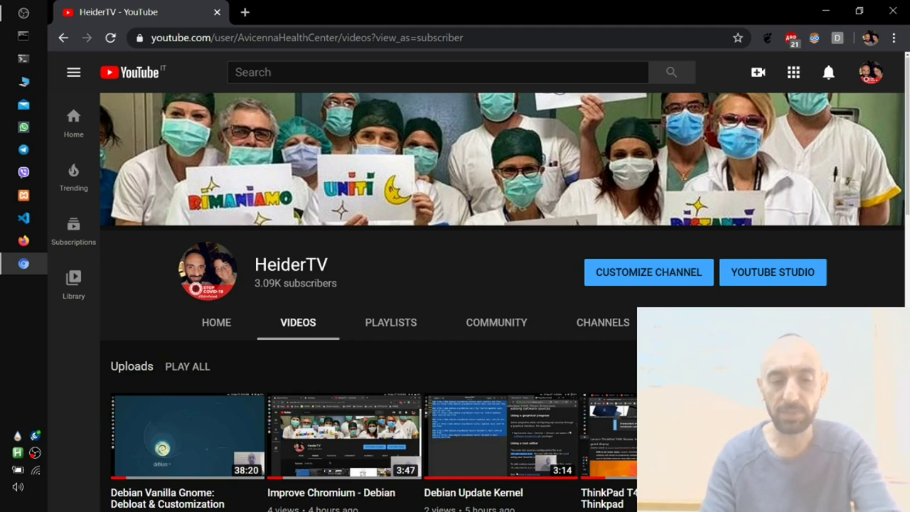
Open Windows PowerShell with administrator rights
{"action": "key", "text": "super+x"}
{"action": "key", "text": "Escape"}
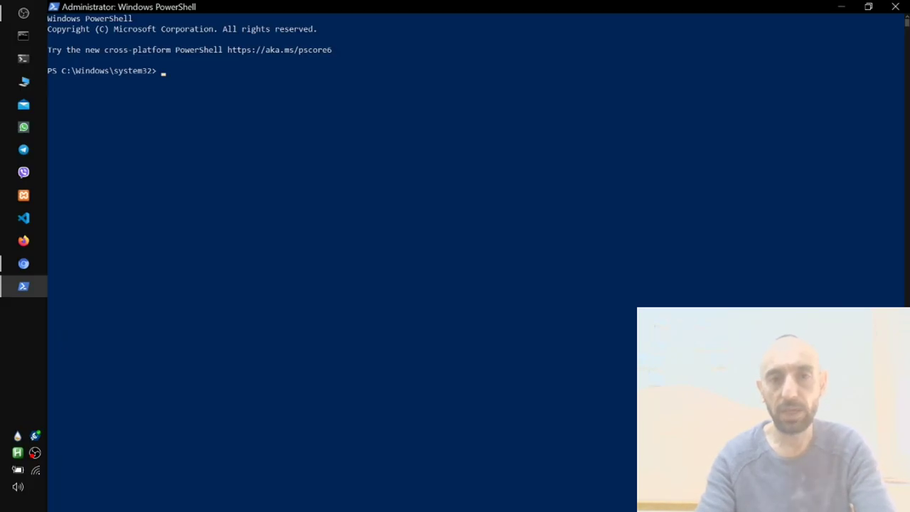
Go to the Documents folder, search it for "deb" and open the file Debloat Windows 10.text.txt
{"action": "key", "text": "super"}
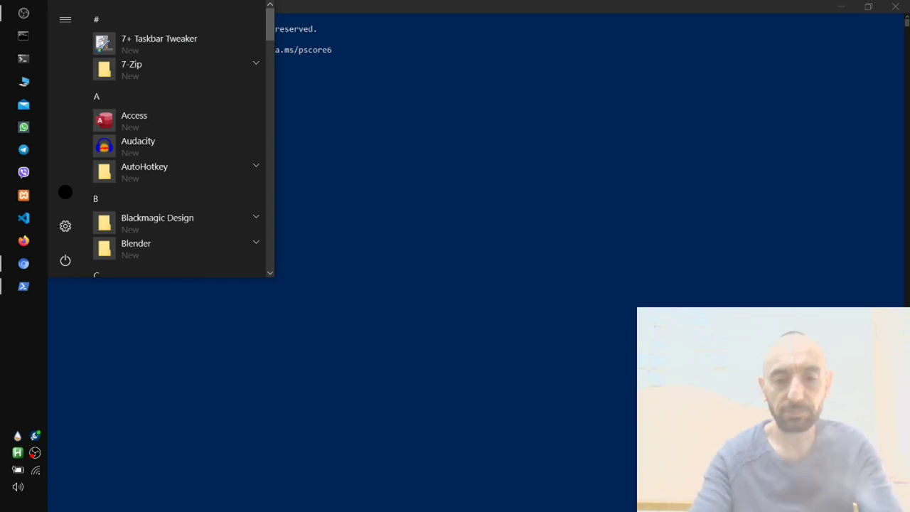
{"action": "type", "text": "app"}
{"action": "key", "text": "Down"}
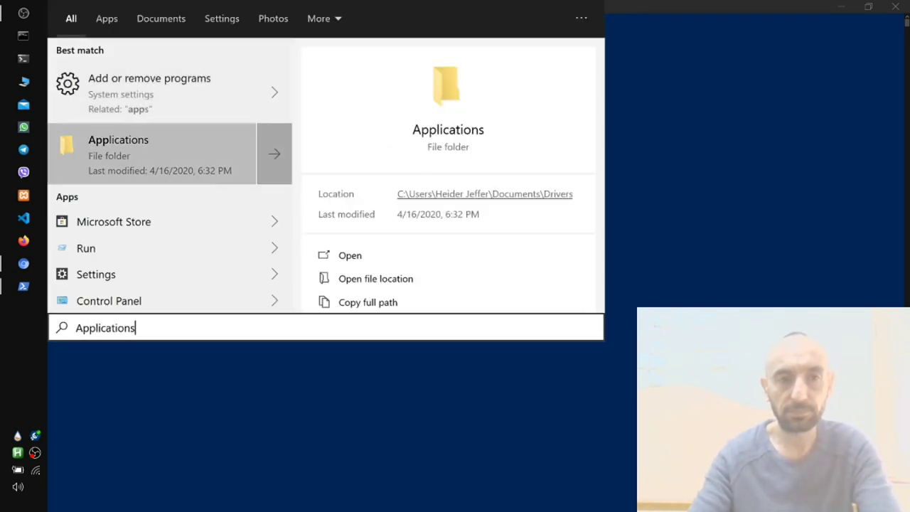
{"action": "key", "text": "Return"}
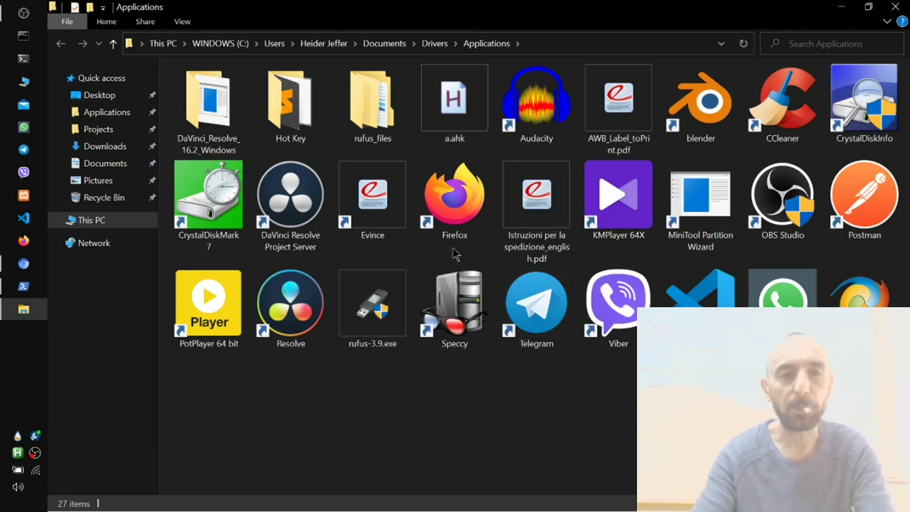
{"action": "left_click", "coordinate": [105, 164]}
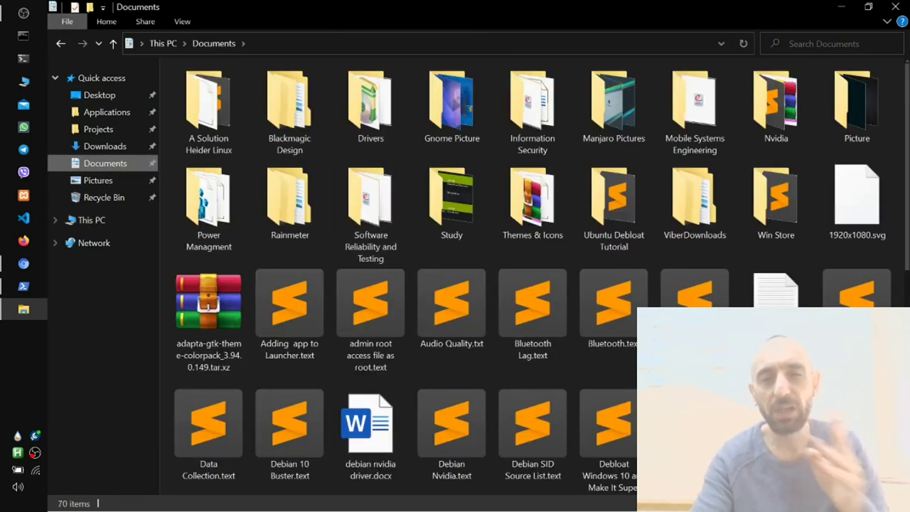
{"action": "key", "text": "ctrl+f"}
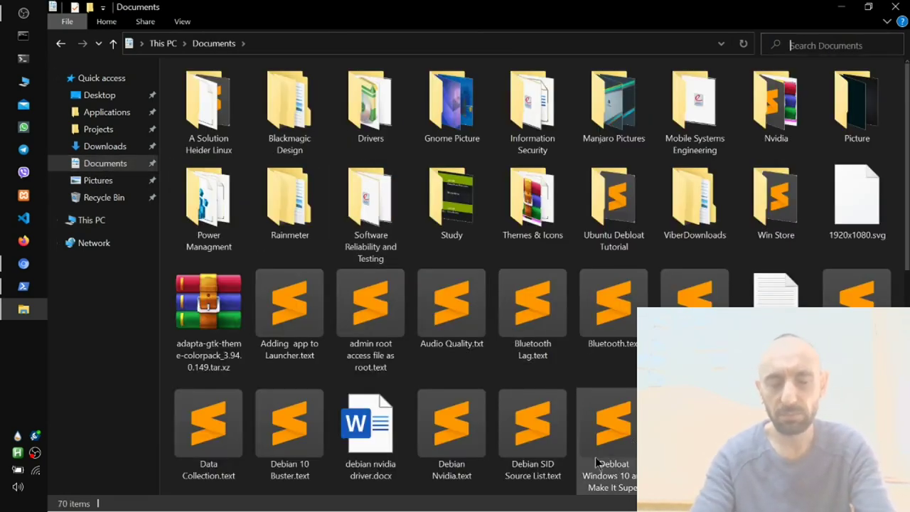
{"action": "type", "text": "deb"}
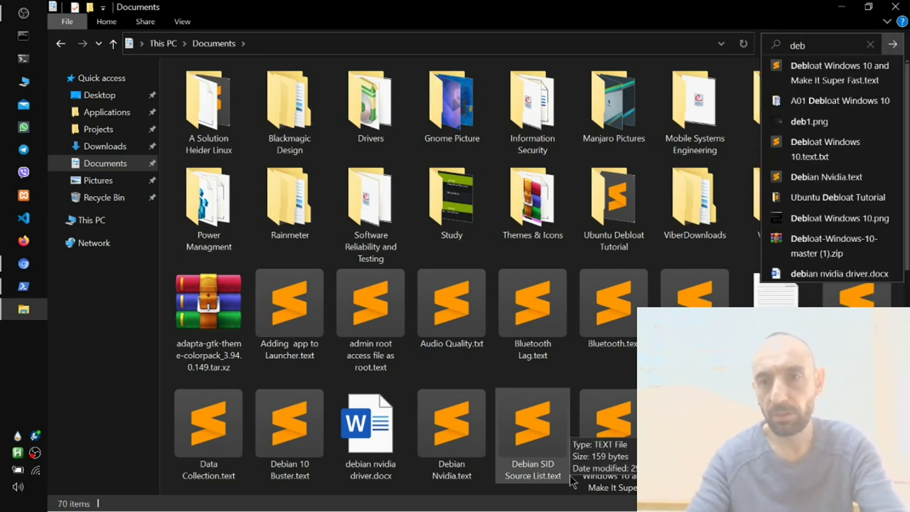
{"action": "left_click", "coordinate": [810, 147]}
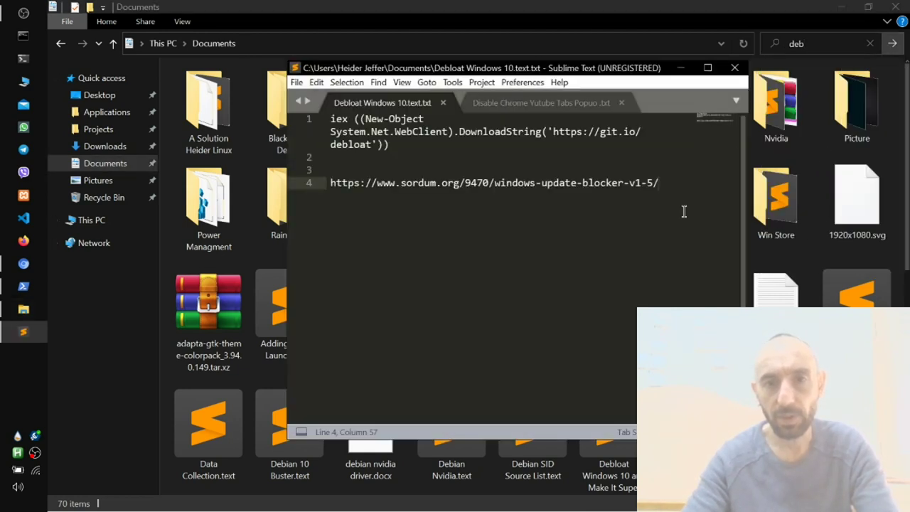
{"action": "left_click", "coordinate": [404, 142]}
{"action": "left_click_drag", "start_coordinate": [404, 142], "coordinate": [311, 122]}
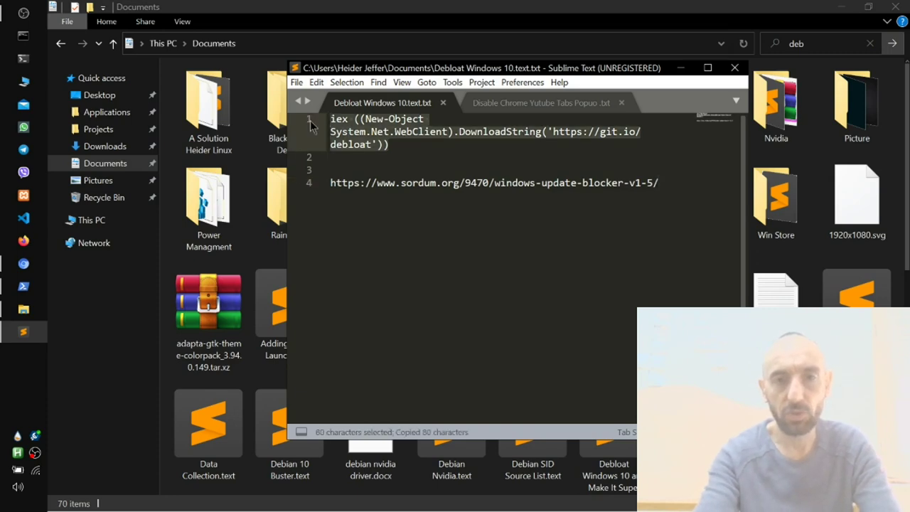
{"action": "key", "text": "super+Tab"}
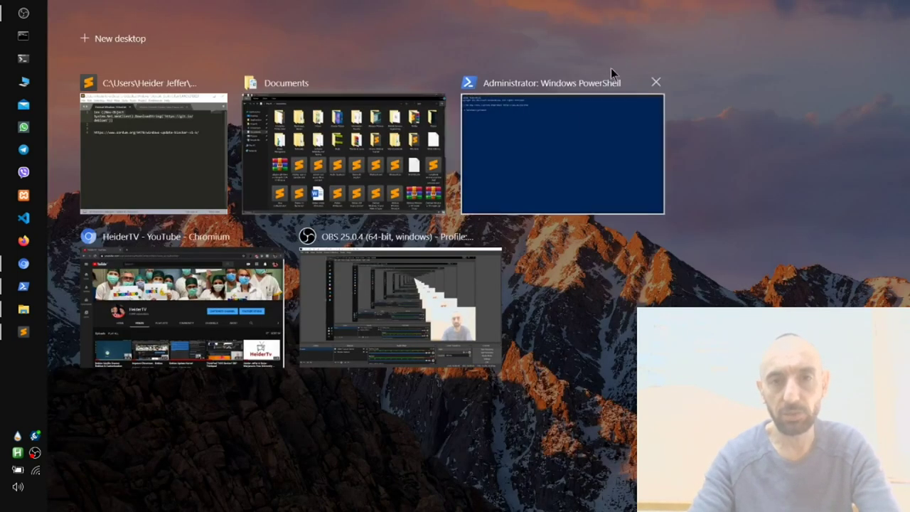
{"action": "left_click", "coordinate": [580, 143]}
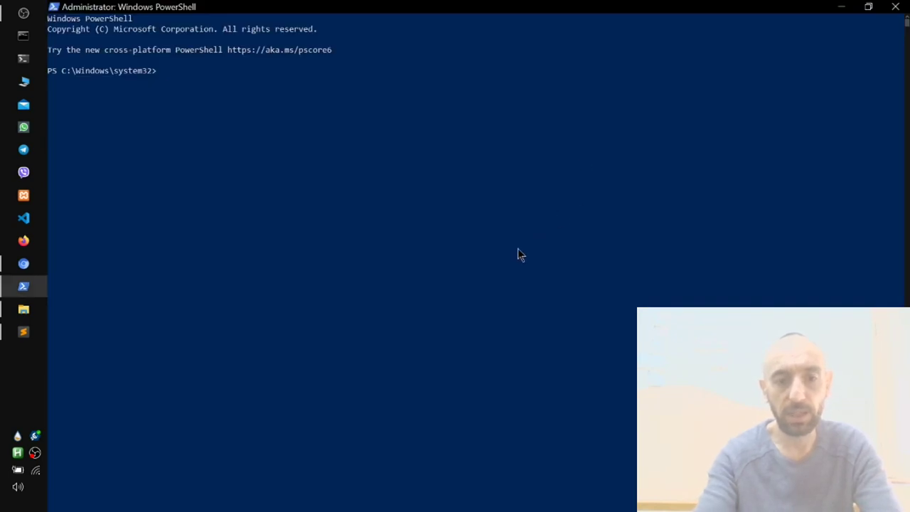
{"action": "key", "text": "ctrl+v"}
{"action": "key", "text": "Return"}
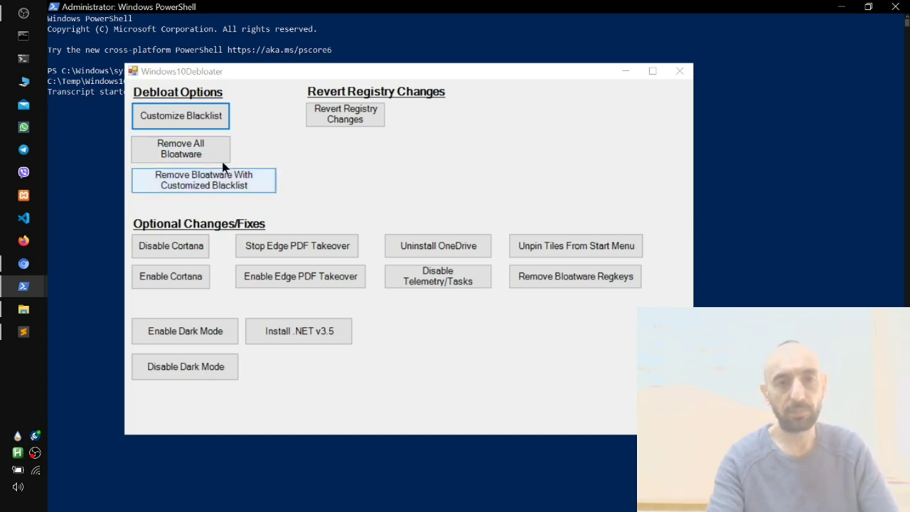
Remove all bloatware with Windows10Debloater and move its window aside to expose the PowerShell output
{"action": "left_click", "coordinate": [198, 152]}
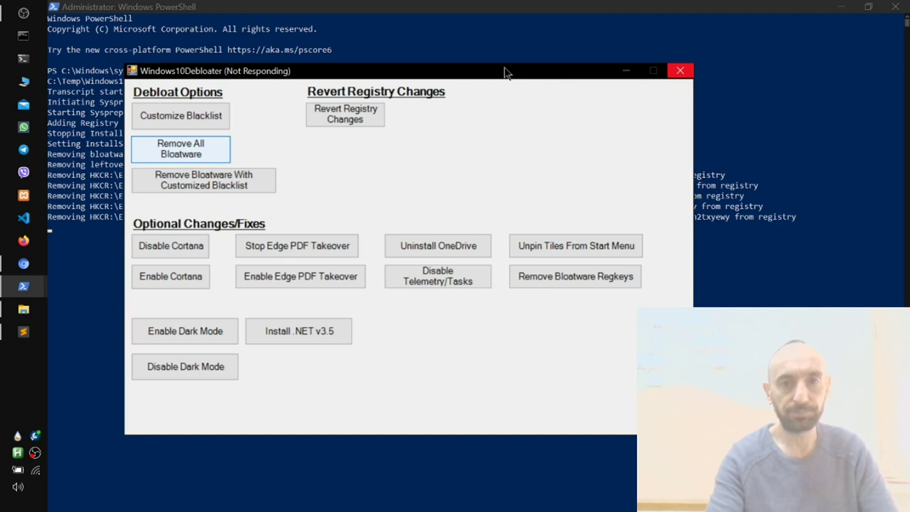
{"action": "left_click_drag", "start_coordinate": [505, 73], "coordinate": [662, 73]}
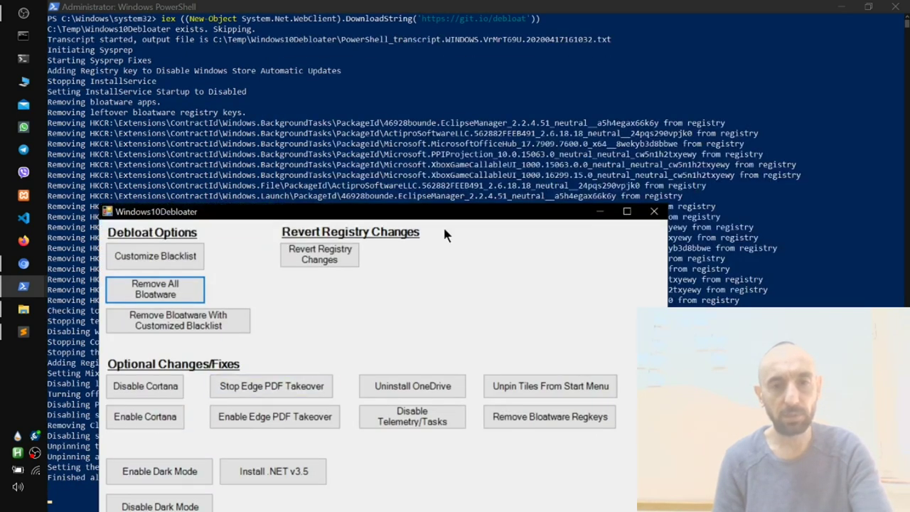
{"action": "left_click_drag", "start_coordinate": [467, 221], "coordinate": [693, 95]}
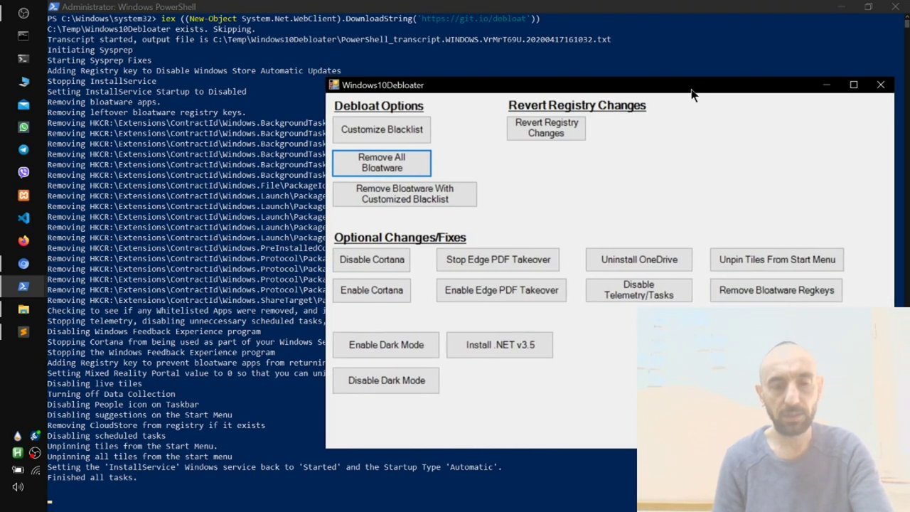
Disable Cortana with Windows10Debloater
{"action": "left_click", "coordinate": [385, 261]}
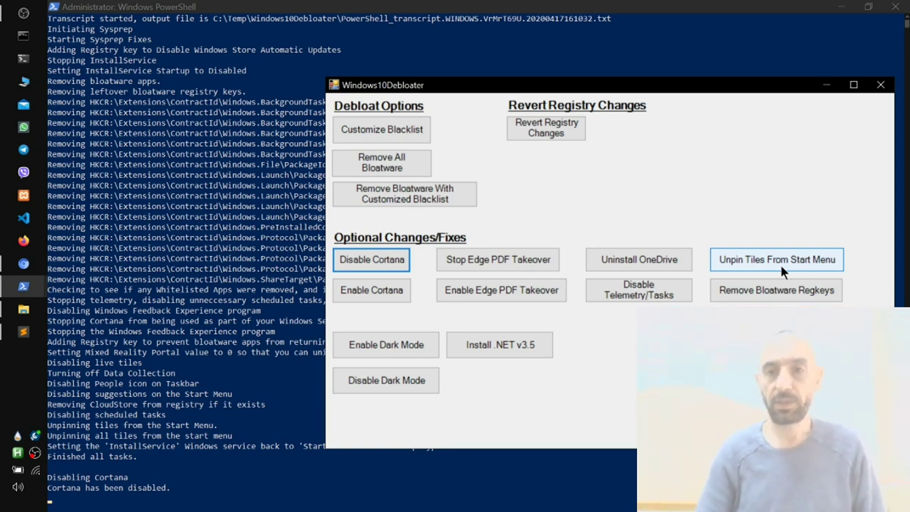
{"action": "key", "text": "super+Tab"}
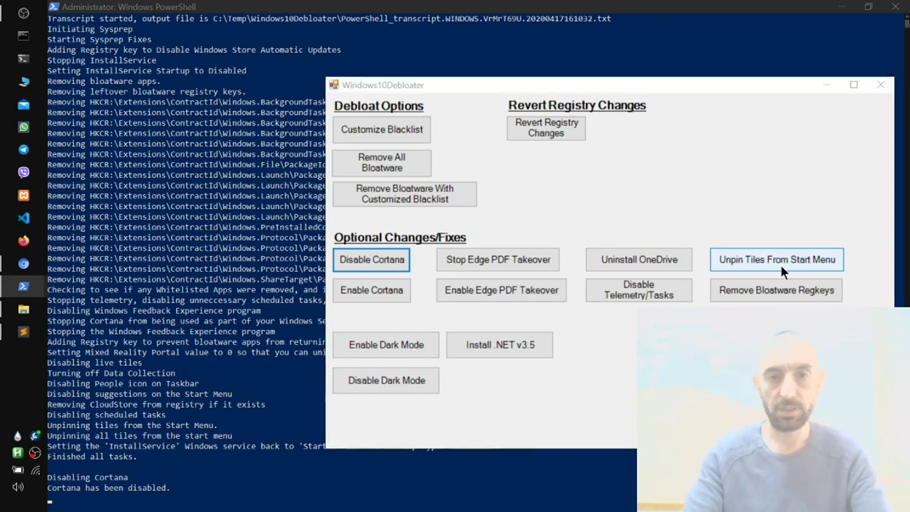
{"action": "key", "text": "Escape"}
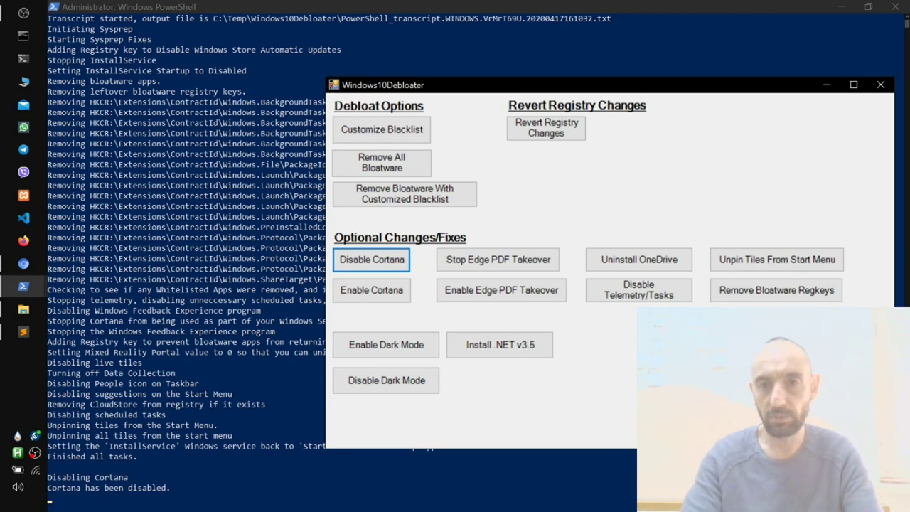
Close Windows10Debloater, PowerShell and File Explorer, and minimize the text editor and browser to clear the desktop
{"action": "left_click", "coordinate": [880, 91]}
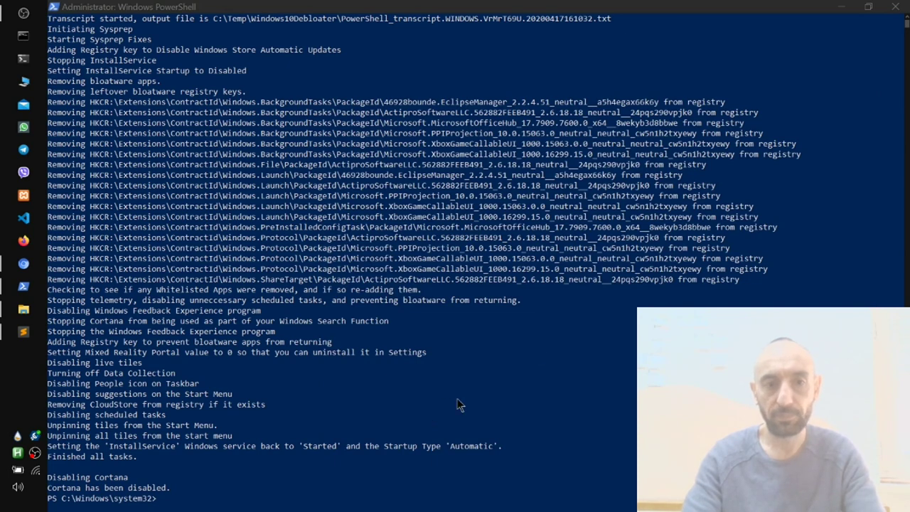
{"action": "left_click", "coordinate": [476, 457]}
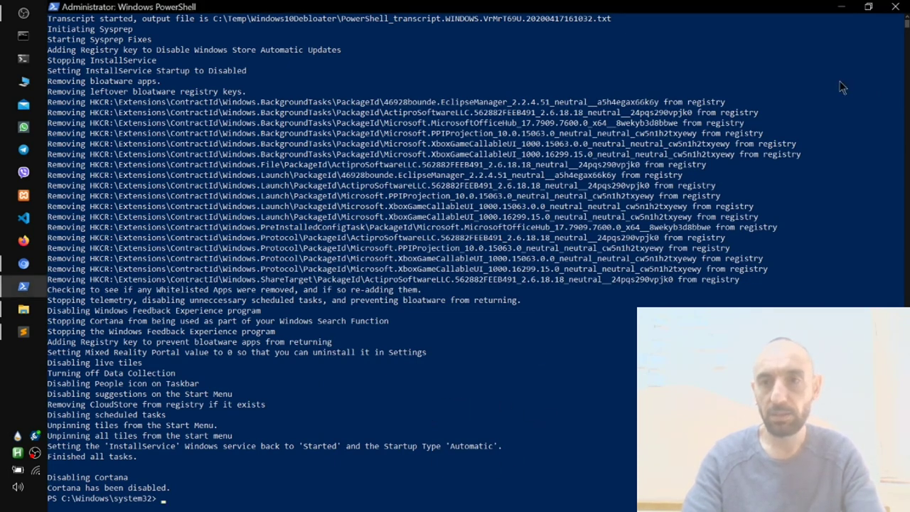
{"action": "left_click", "coordinate": [895, 6]}
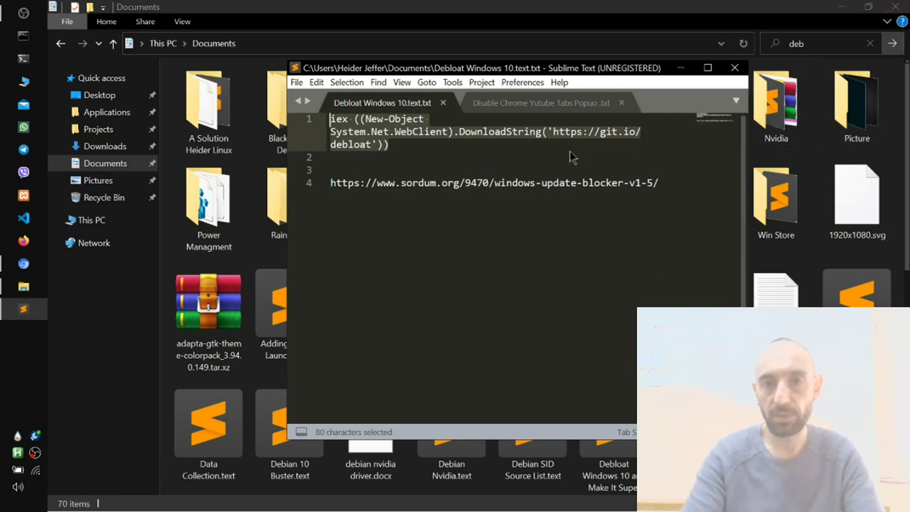
{"action": "left_click", "coordinate": [679, 69]}
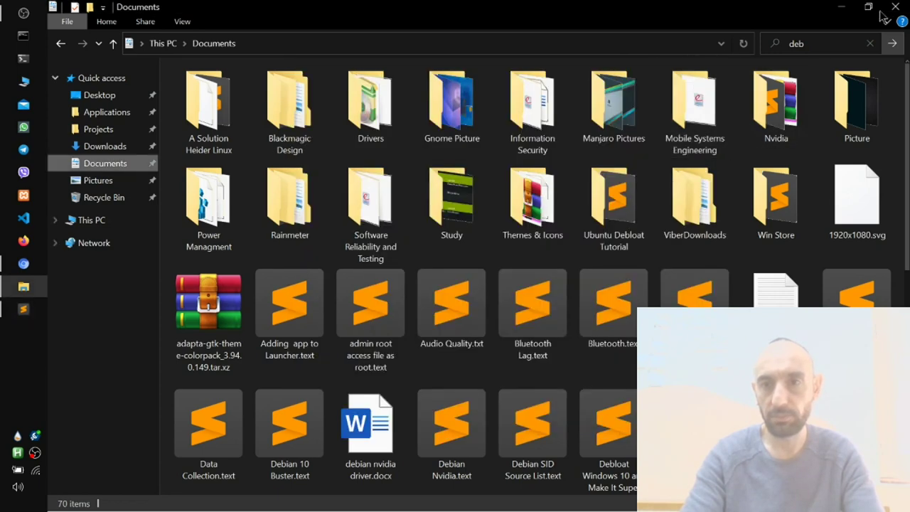
{"action": "left_click", "coordinate": [896, 7]}
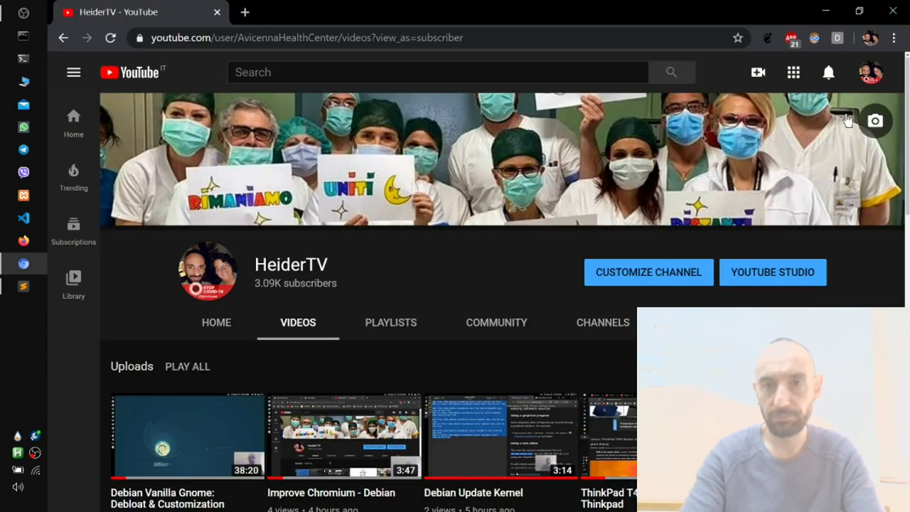
{"action": "left_click", "coordinate": [829, 14]}
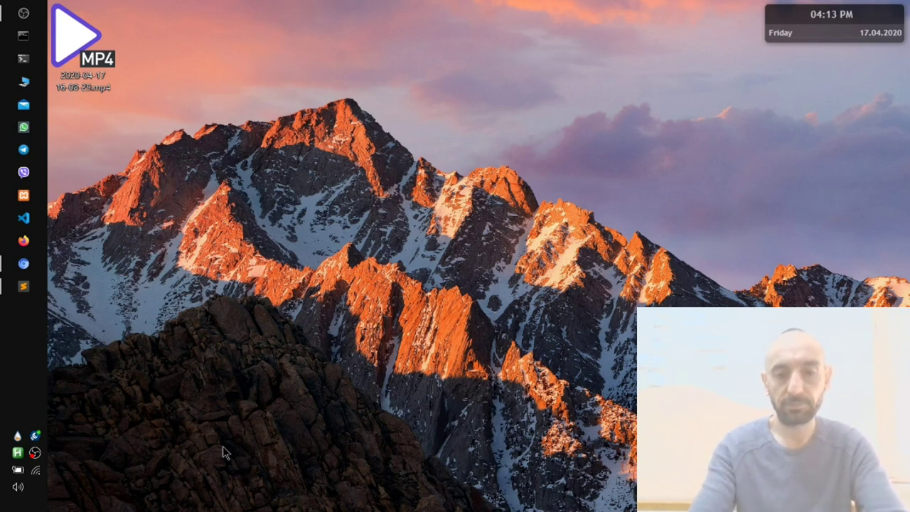
Search Windows for "gped" and open the Local Group Policy Editor
{"action": "key", "text": "alt+Tab"}
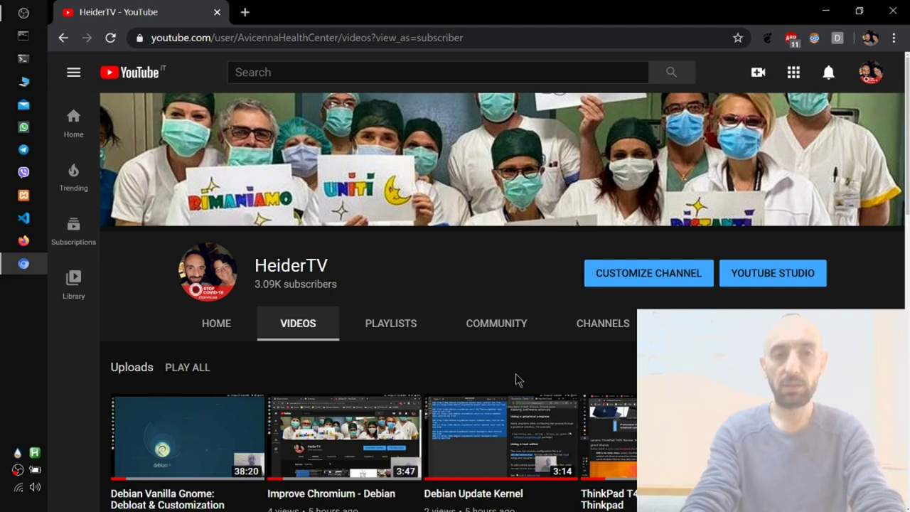
{"action": "key", "text": "super"}
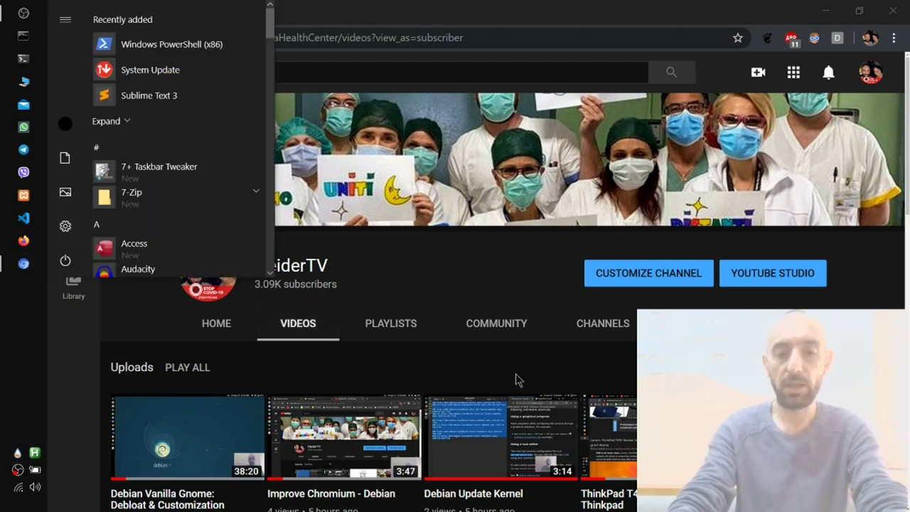
{"action": "type", "text": "gp"}
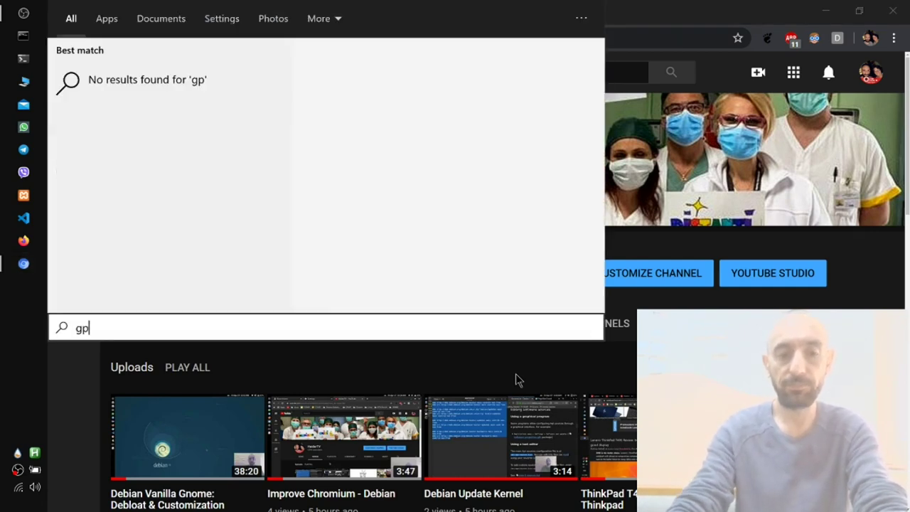
{"action": "type", "text": "ed"}
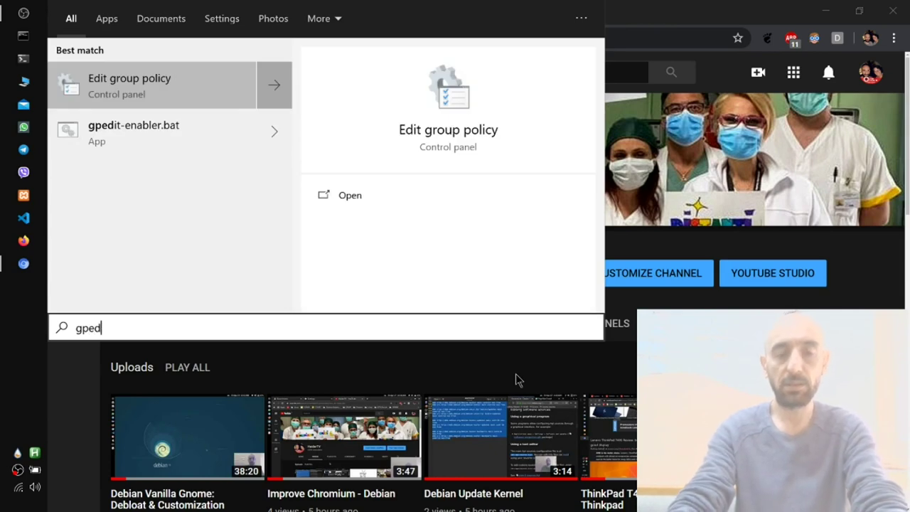
{"action": "key", "text": "Return"}
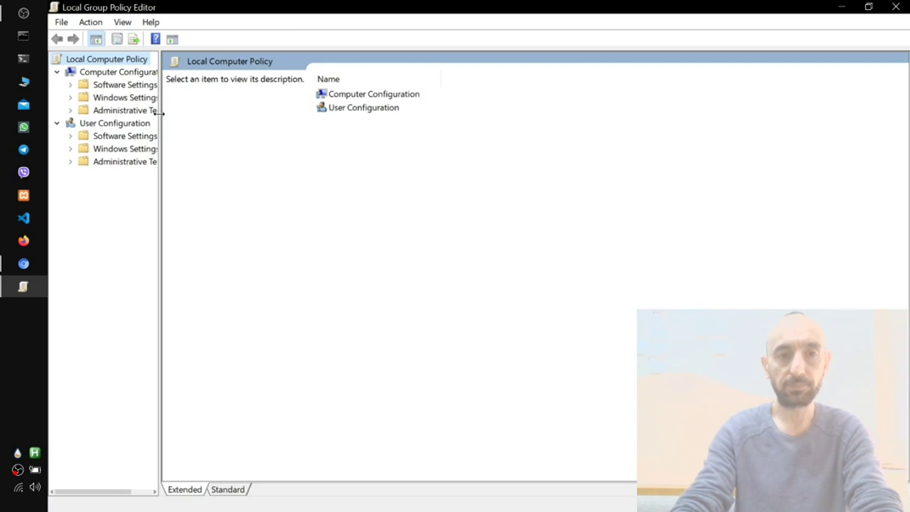
Widen the policy tree and open Data Collection and Preview Builds in Computer Configuration's Administrative Templates, under Windows Components
{"action": "left_click_drag", "start_coordinate": [160, 113], "coordinate": [193, 116]}
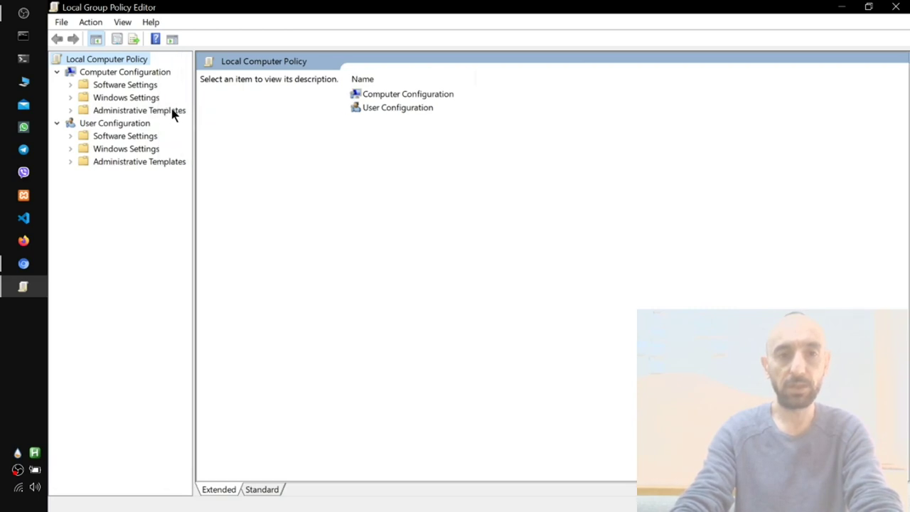
{"action": "double_click", "coordinate": [172, 112]}
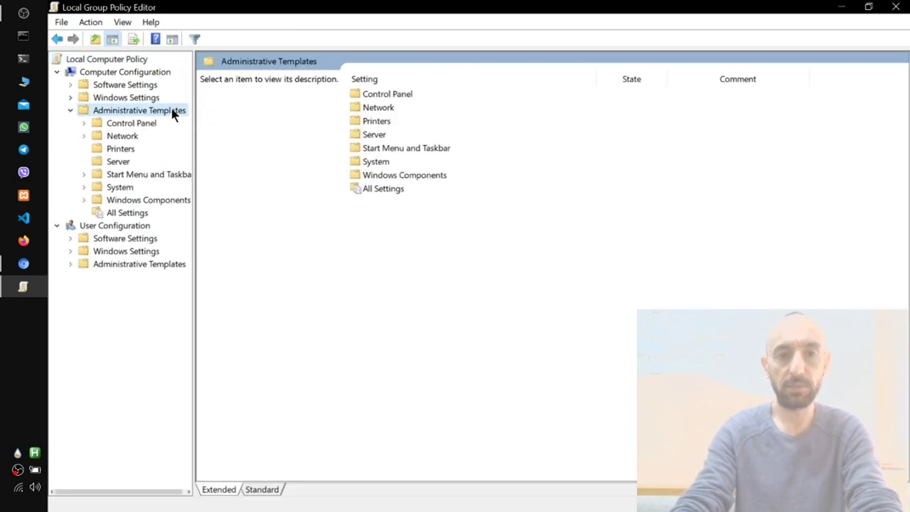
{"action": "double_click", "coordinate": [415, 175]}
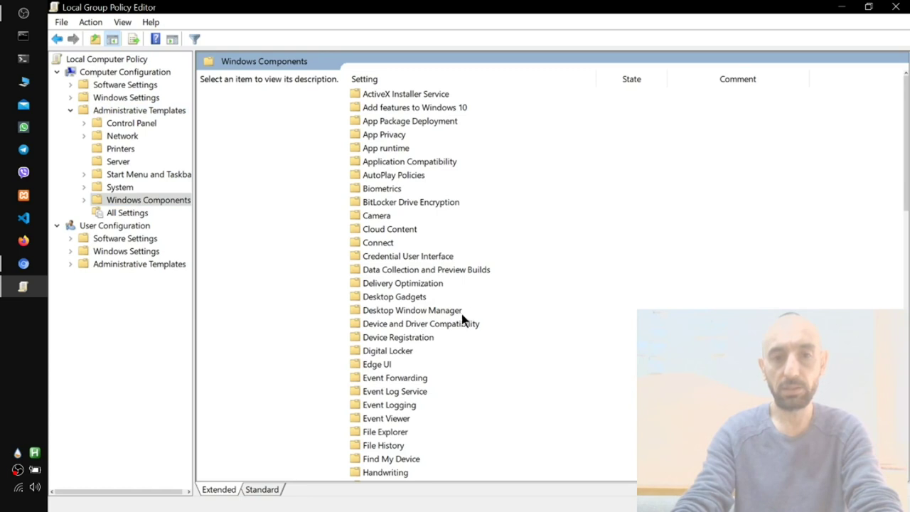
{"action": "double_click", "coordinate": [437, 270]}
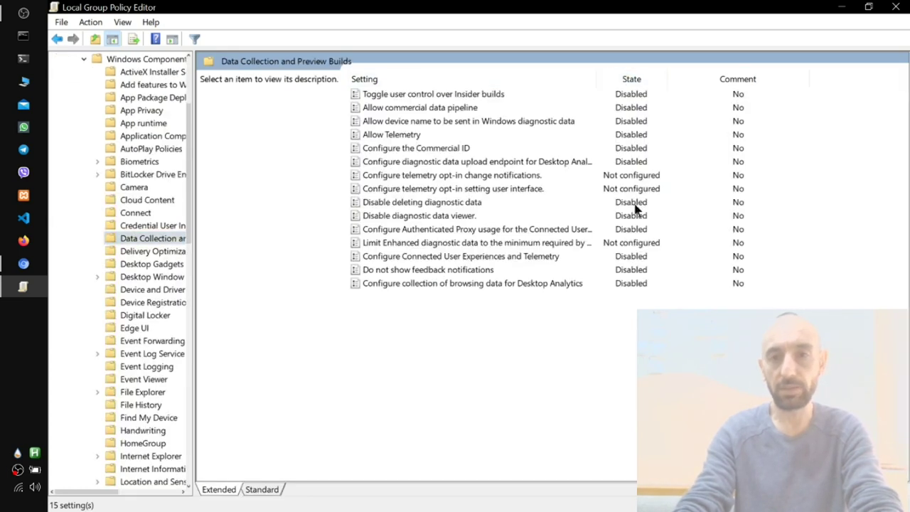
Examine the Toggle user control over Insider builds policy, close it unchanged, and select Allow commercial data pipeline
{"action": "double_click", "coordinate": [614, 96]}
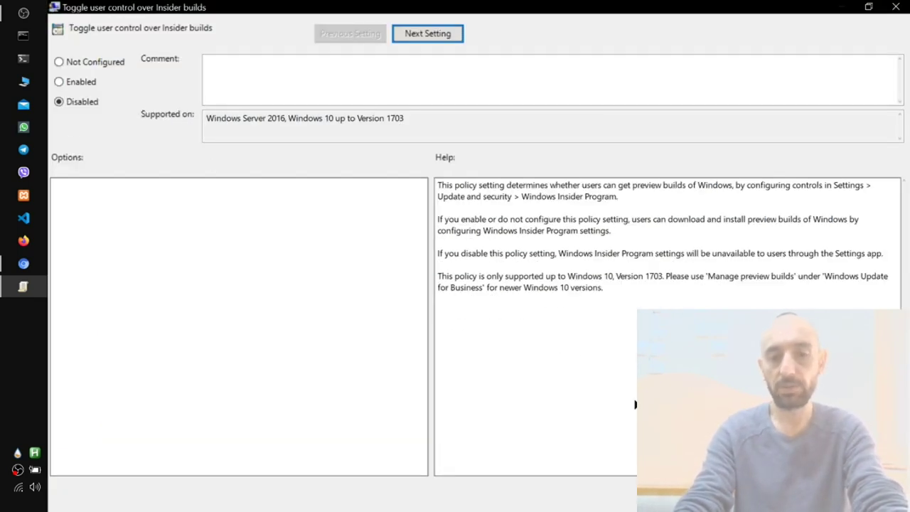
{"action": "key", "text": "Escape"}
{"action": "key", "text": "Down"}
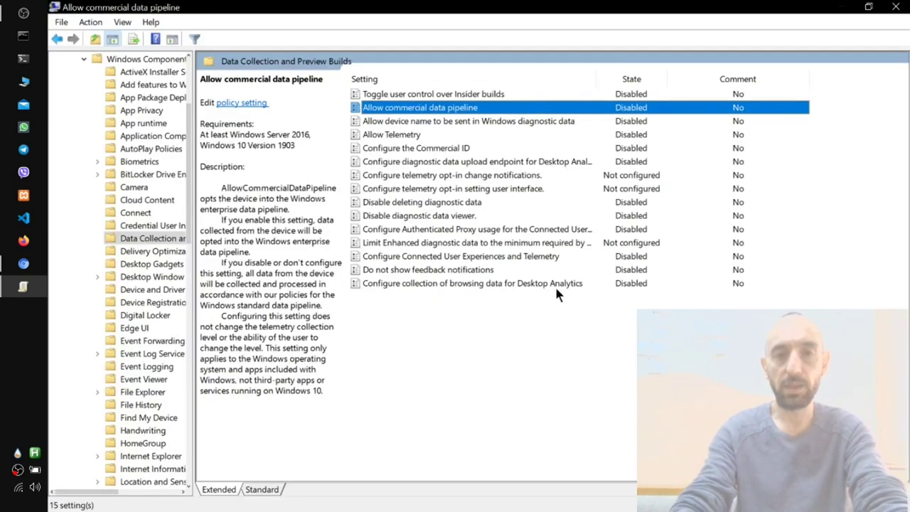
Examine the Allow commercial data pipeline and Allow device name to be sent in Windows diagnostic data policies, closing each without changes
{"action": "key", "text": "Return"}
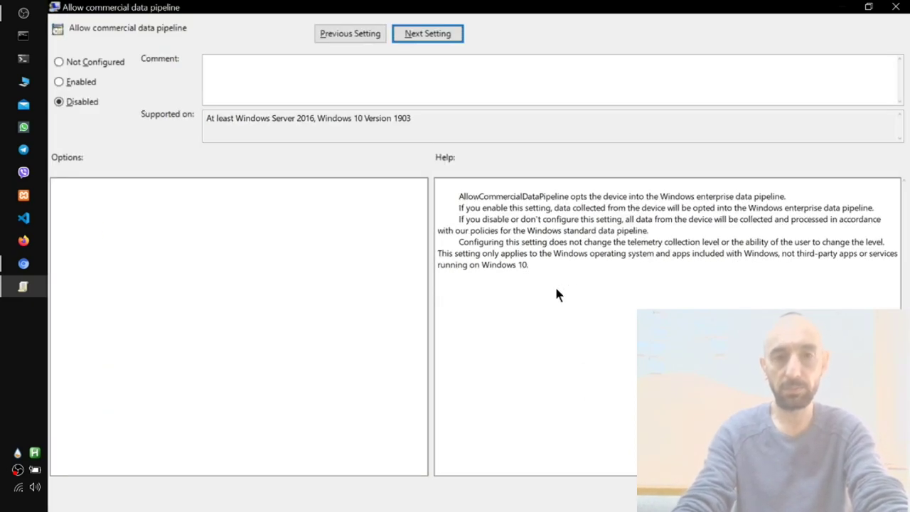
{"action": "key", "text": "Escape"}
{"action": "key", "text": "Down"}
{"action": "key", "text": "Return"}
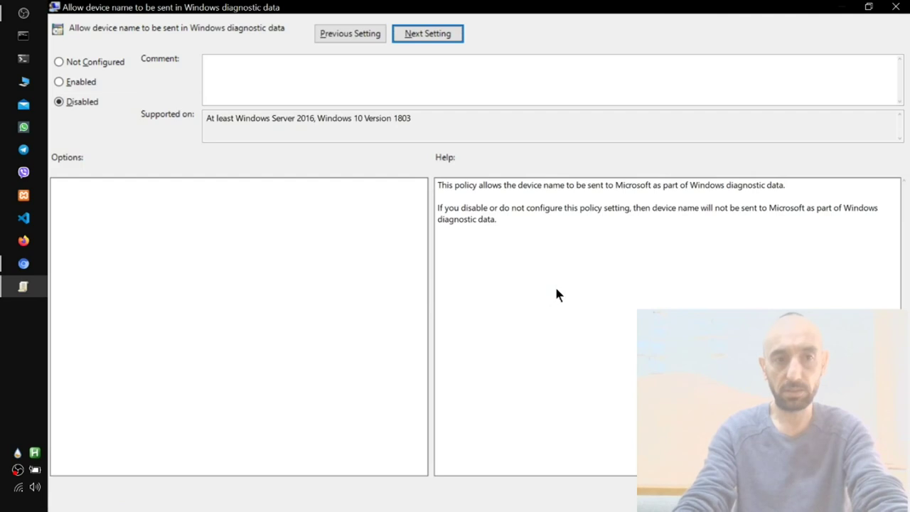
{"action": "key", "text": "Escape"}
{"action": "key", "text": "Down"}
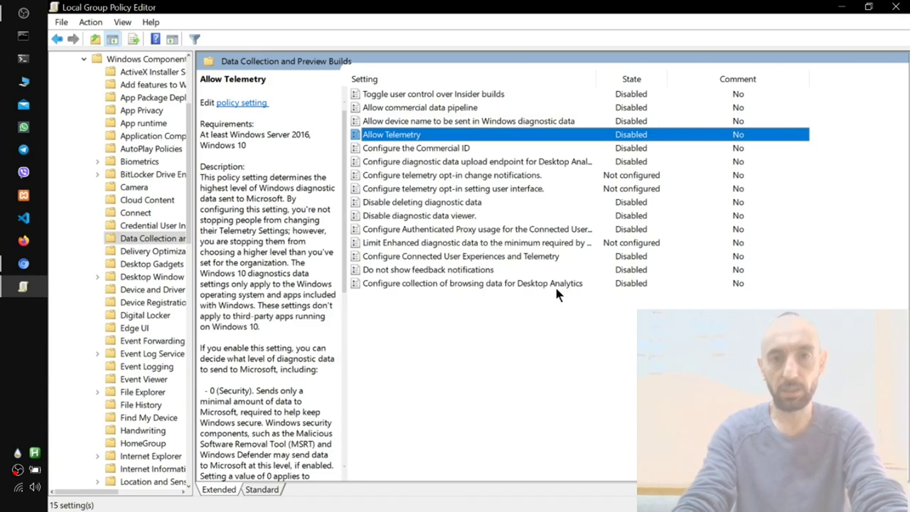
Examine the Allow Telemetry policy, close it without changes, and select Configure telemetry opt-in change notifications
{"action": "key", "text": "Return"}
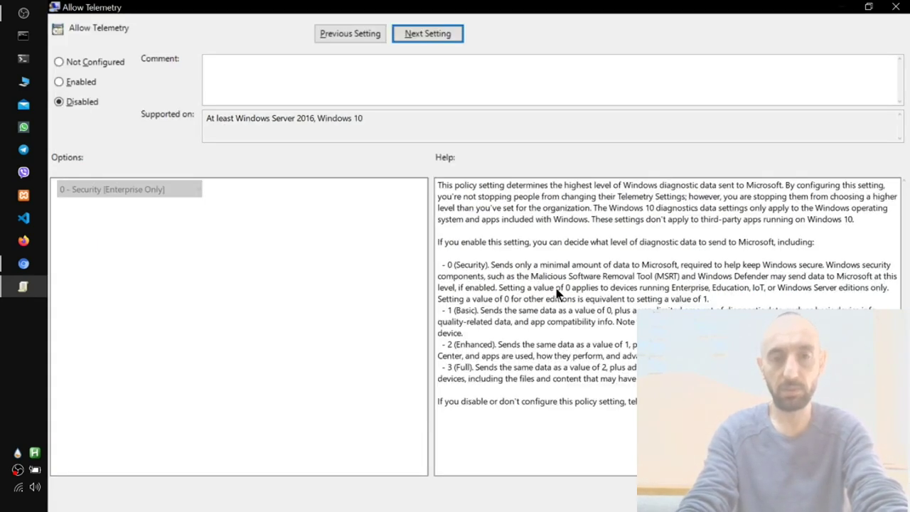
{"action": "key", "text": "Escape"}
{"action": "key", "text": "Down"}
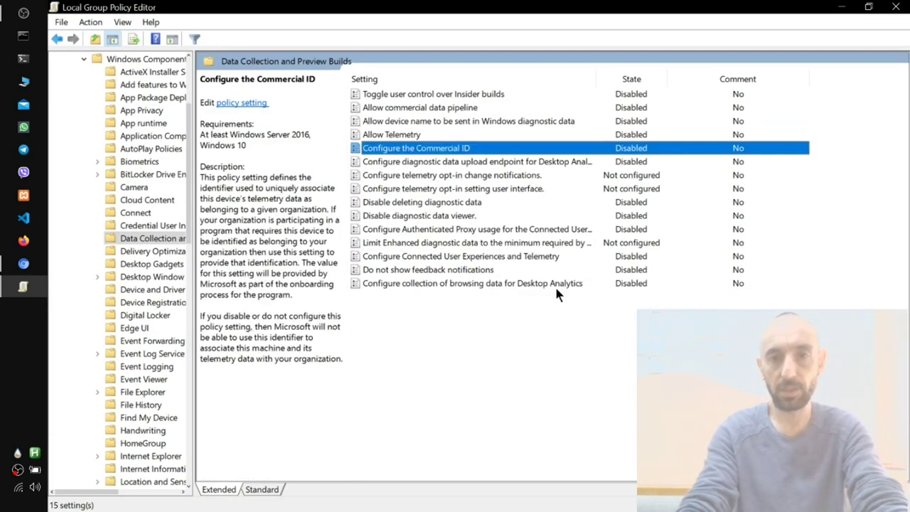
{"action": "key", "text": "Down"}
{"action": "key", "text": "Down"}
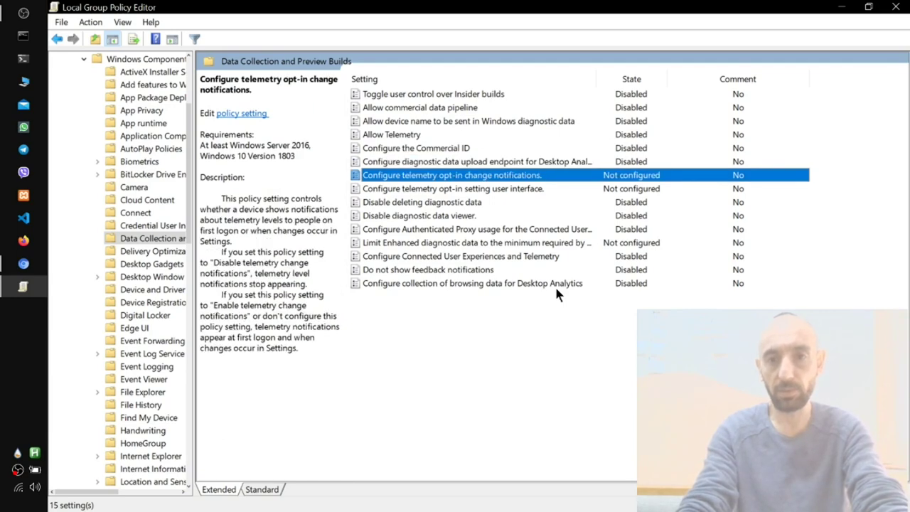
Examine the states and options of the Configure telemetry opt-in change notifications policy and close it without saving
{"action": "key", "text": "Return"}
{"action": "key", "text": "shift+Tab"}
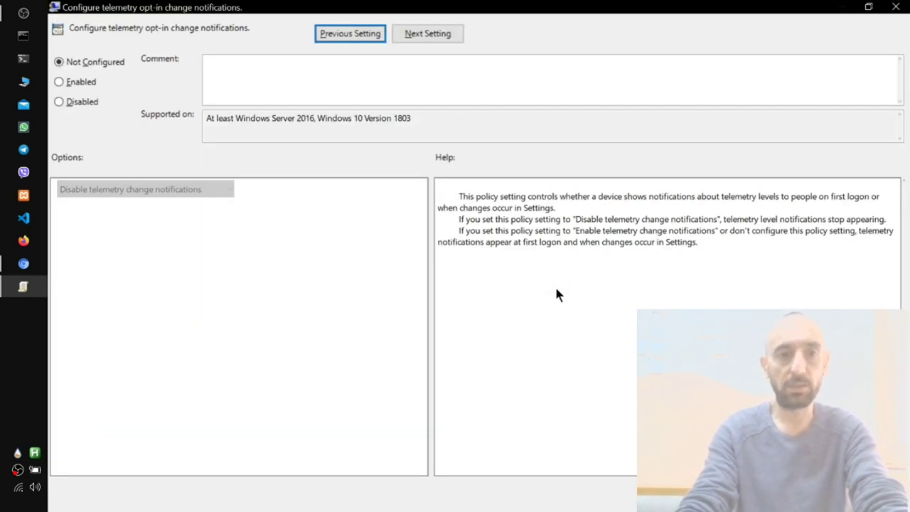
{"action": "key", "text": "Tab"}
{"action": "key", "text": "Tab"}
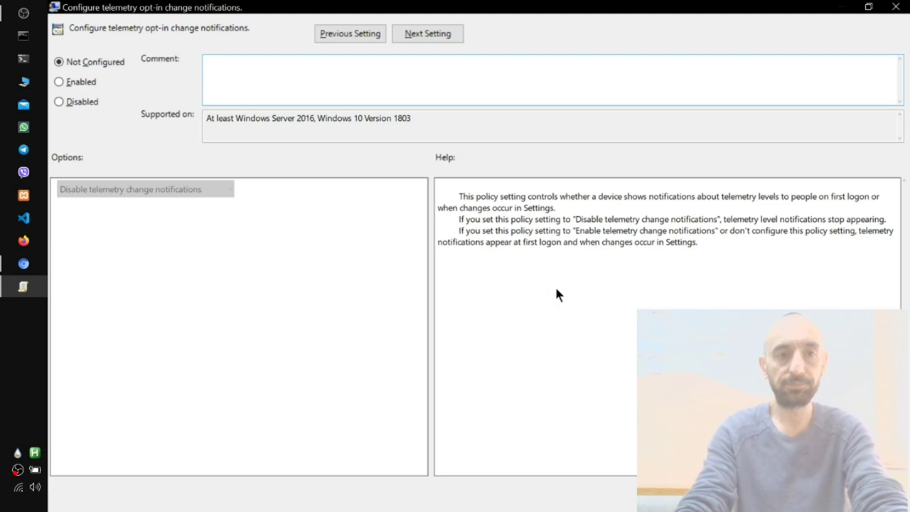
{"action": "left_click_drag", "start_coordinate": [84, 101], "coordinate": [438, 204]}
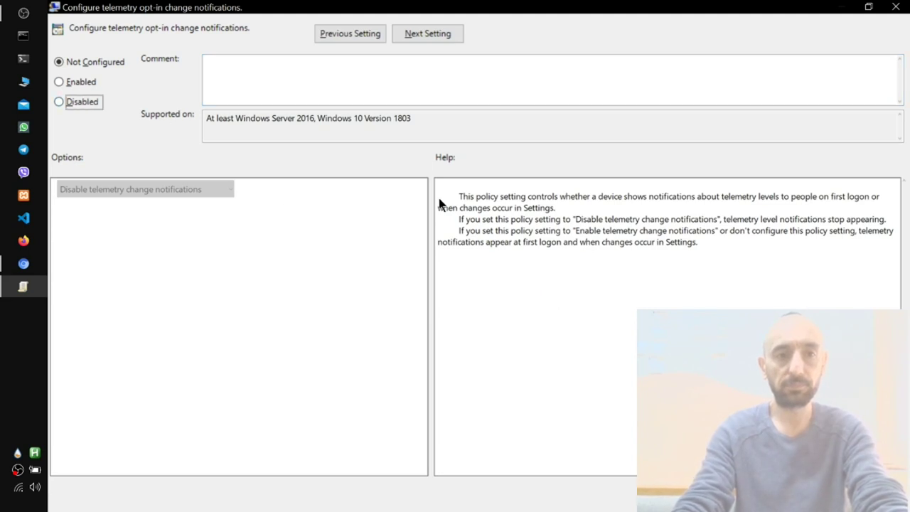
{"action": "key", "text": "Up"}
{"action": "key", "text": "Up"}
{"action": "key", "text": "Up"}
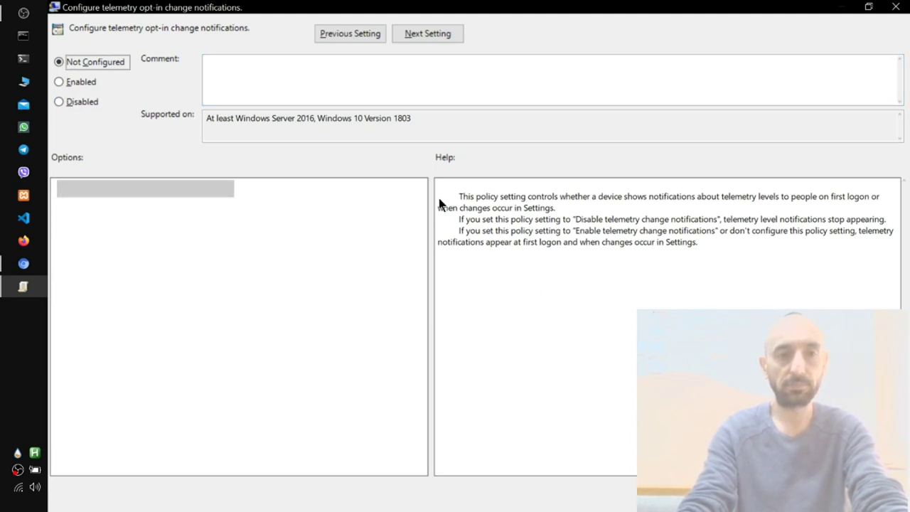
{"action": "key", "text": "Escape"}
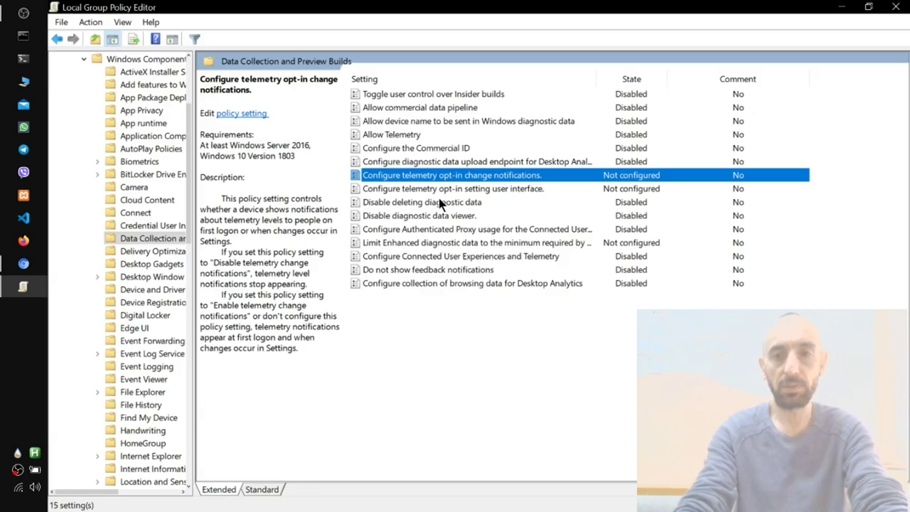
Examine the Configure telemetry opt-in setting user interface policy and close it without saving
{"action": "key", "text": "Down"}
{"action": "key", "text": "Return"}
{"action": "key", "text": "Down"}
{"action": "key", "text": "Up"}
{"action": "key", "text": "Up"}
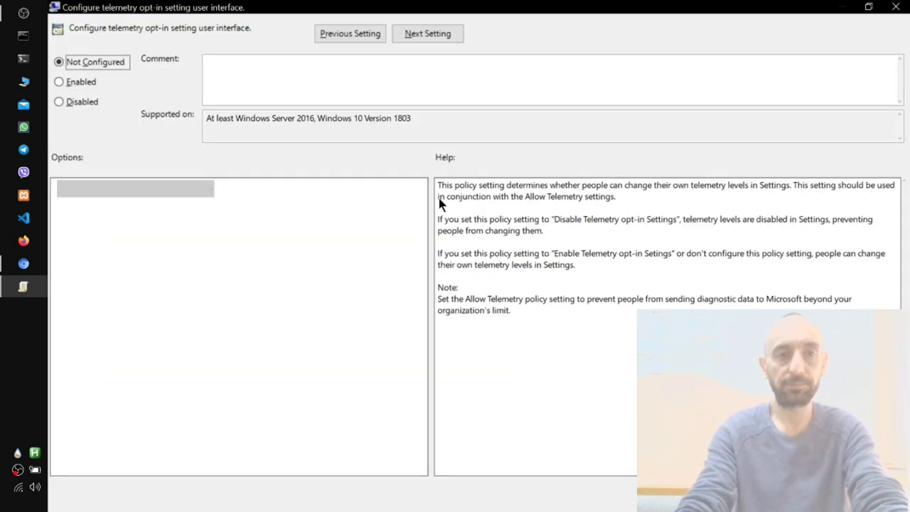
{"action": "key", "text": "Escape"}
Examine the Disable deleting diagnostic data and Disable diagnostic data viewer policies, closing each without saving
{"action": "key", "text": "Down"}
{"action": "key", "text": "Return"}
{"action": "key", "text": "Up"}
{"action": "key", "text": "Escape"}
{"action": "key", "text": "Down"}
{"action": "key", "text": "Return"}
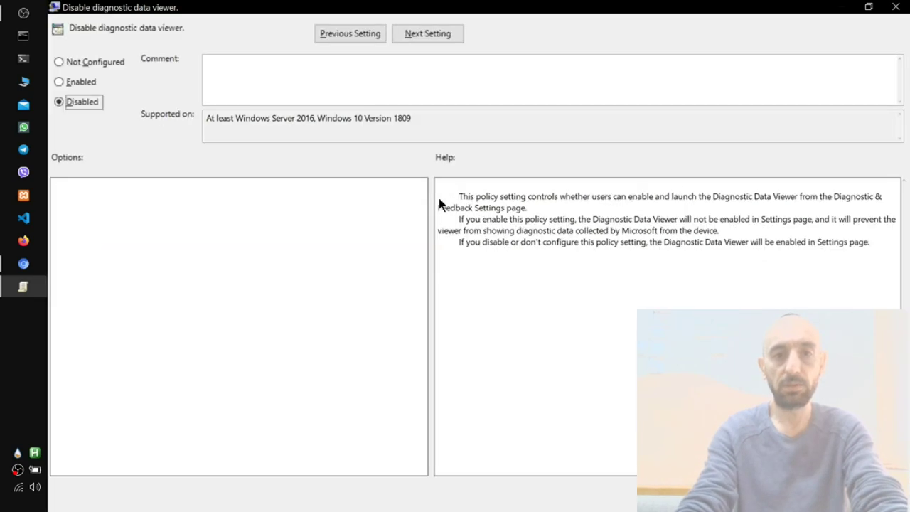
{"action": "key", "text": "Escape"}
Examine the Configure Authenticated Proxy usage policy for the Connected User Experience and Telemetry service, and close it without saving
{"action": "key", "text": "Down"}
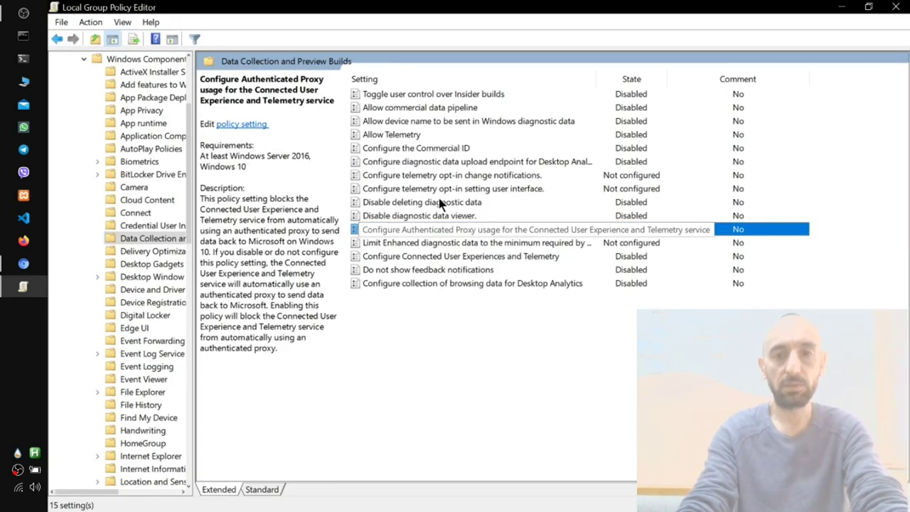
{"action": "key", "text": "Return"}
{"action": "key", "text": "Up"}
{"action": "key", "text": "Down"}
{"action": "key", "text": "Escape"}
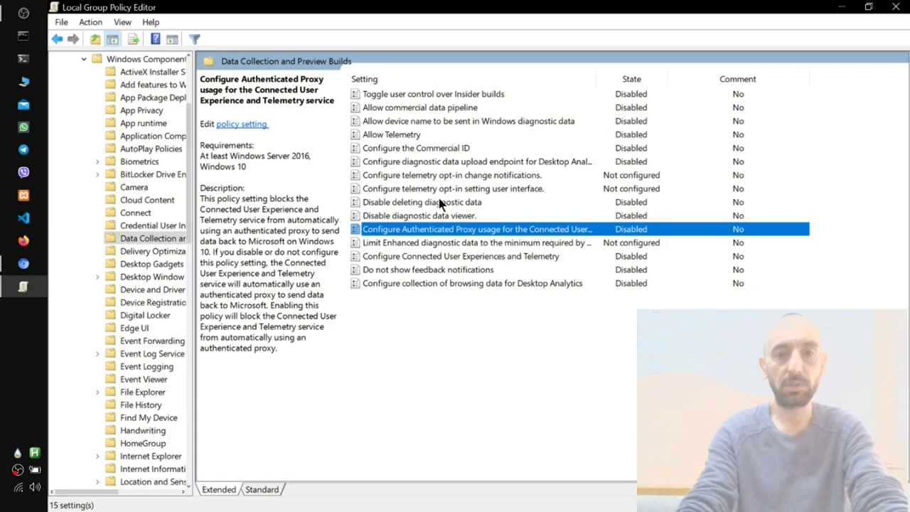
Examine the Limit Enhanced diagnostic data to the minimum required by Windows Analytics policy and close it without saving
{"action": "key", "text": "Down"}
{"action": "key", "text": "Return"}
{"action": "key", "text": "Up"}
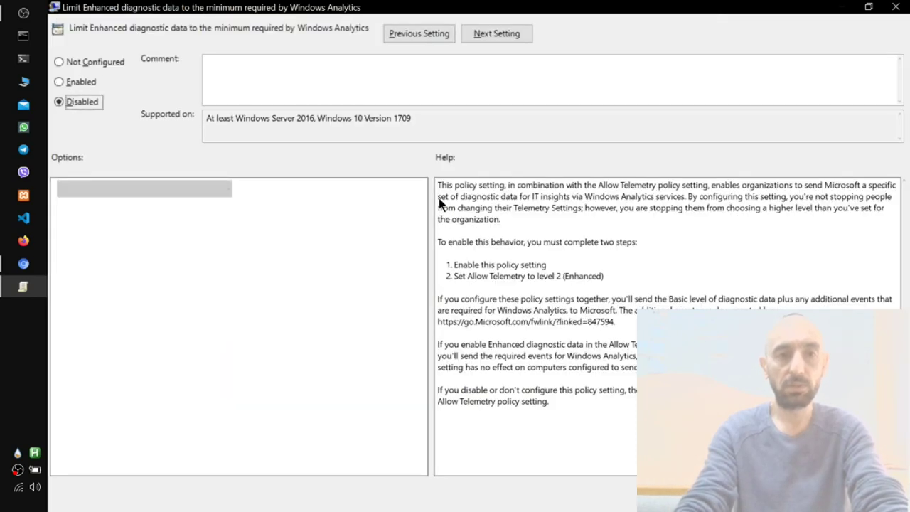
{"action": "key", "text": "Escape"}
Examine the Configure Connected User Experiences and Telemetry policy without saving, and select Configure collection of browsing data for Desktop Analytics
{"action": "key", "text": "Down"}
{"action": "key", "text": "Return"}
{"action": "key", "text": "Down"}
{"action": "key", "text": "Down"}
{"action": "key", "text": "Down"}
{"action": "key", "text": "Escape"}
{"action": "key", "text": "Down"}
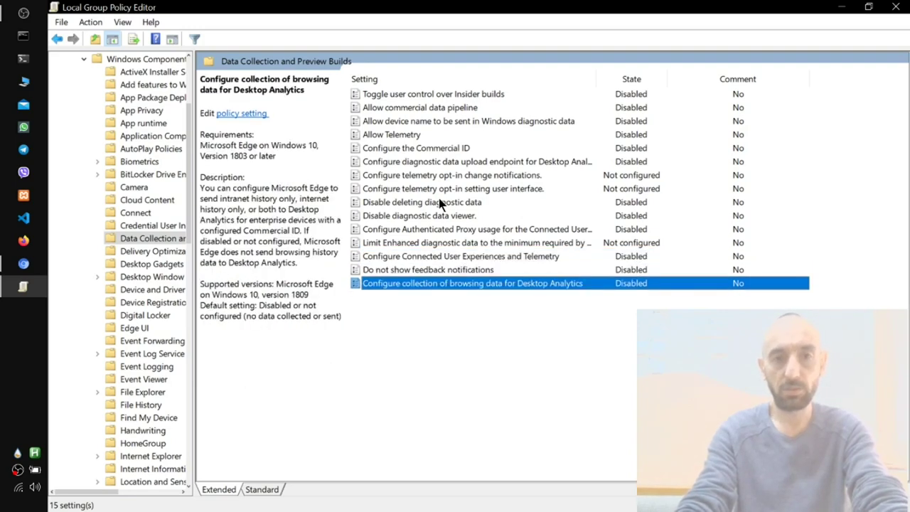
Leave the Local Group Policy Editor and open Windows PowerShell as administrator
{"action": "key", "text": "alt+Tab"}
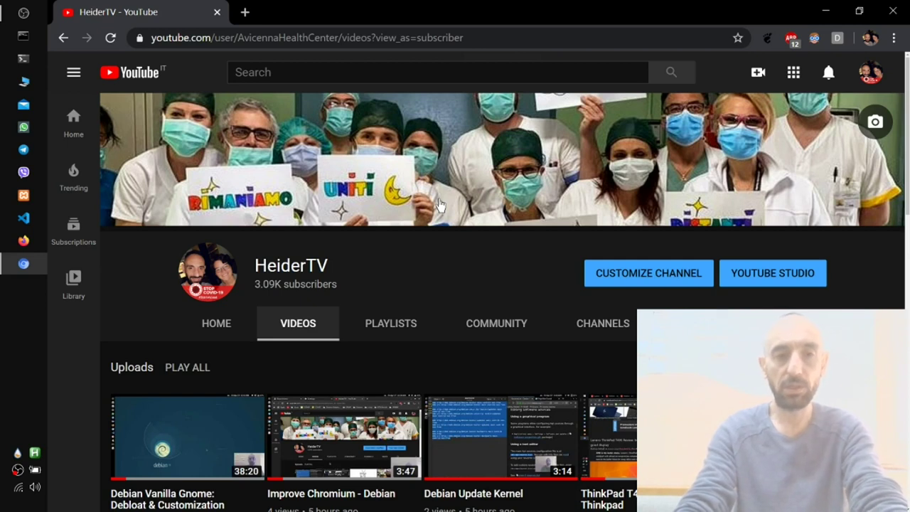
{"action": "key", "text": "super+x"}
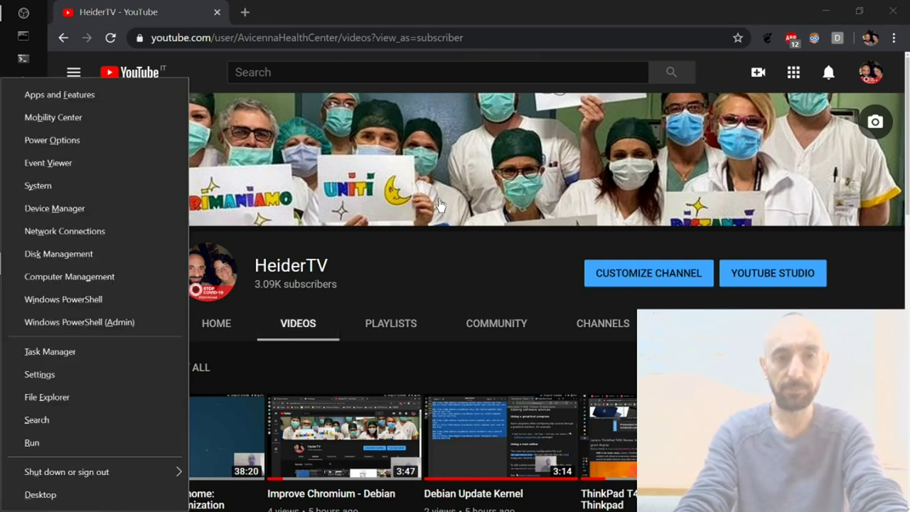
{"action": "left_click", "coordinate": [439, 204]}
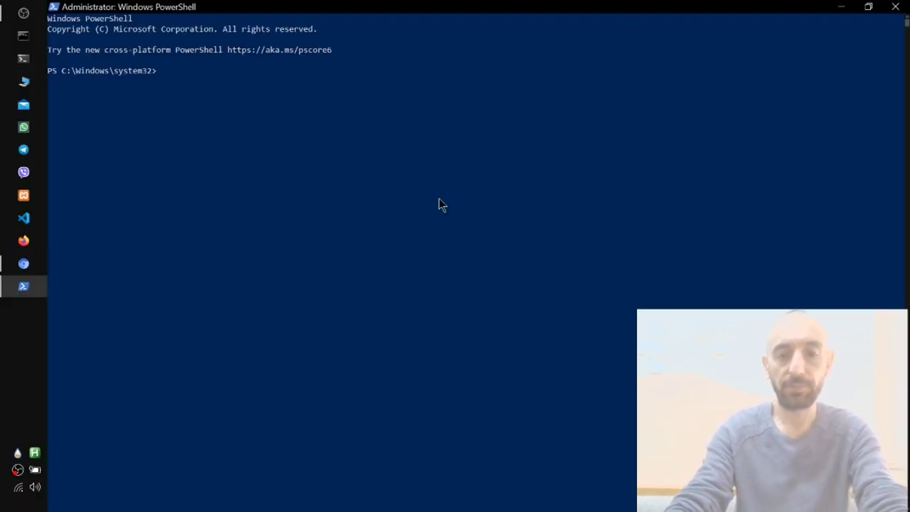
Force a Group Policy refresh by running gpupdate /force, and close PowerShell
{"action": "type", "text": "gp"}
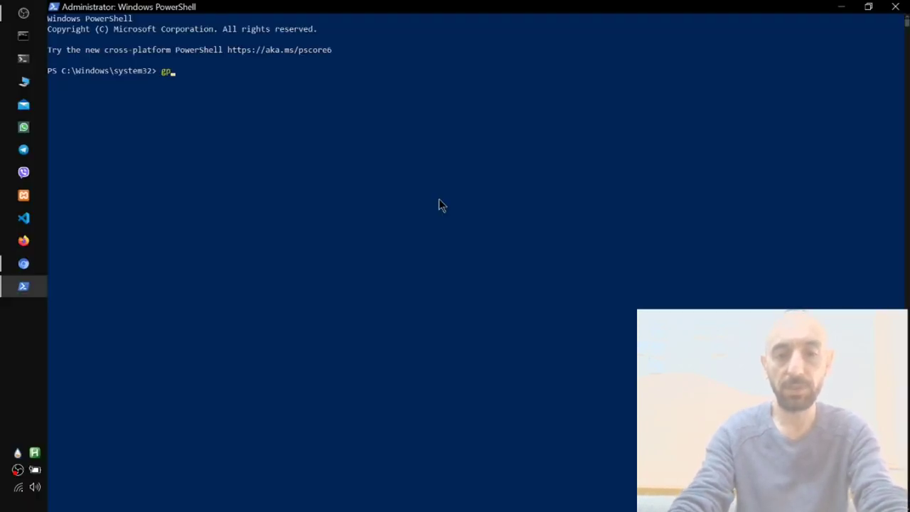
{"action": "type", "text": "update"}
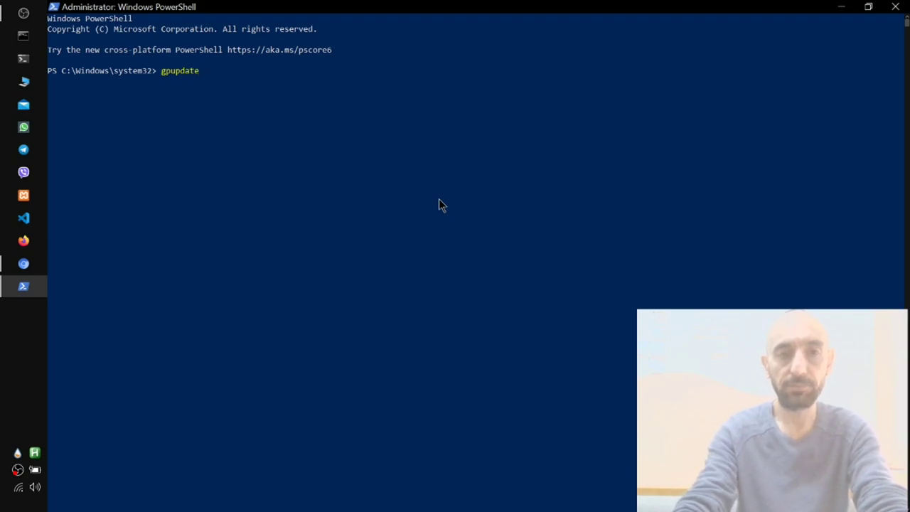
{"action": "type", "text": " /force"}
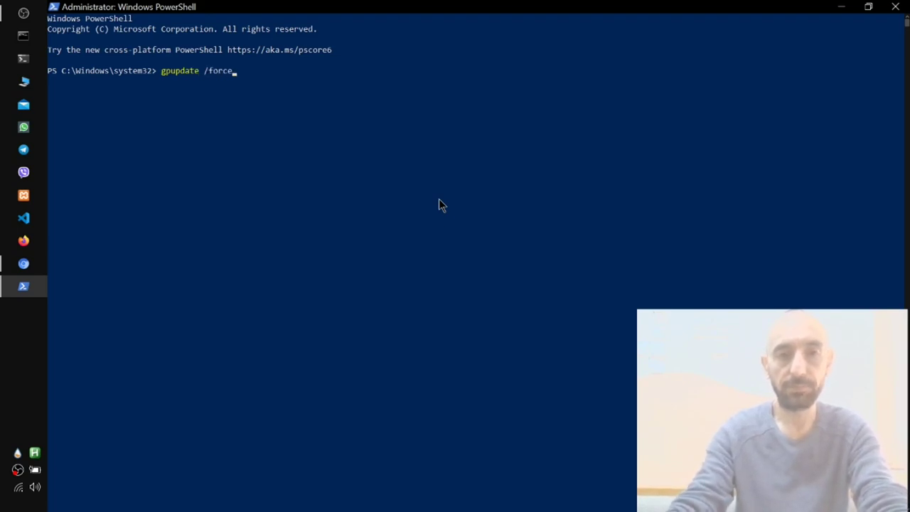
{"action": "key", "text": "Return"}
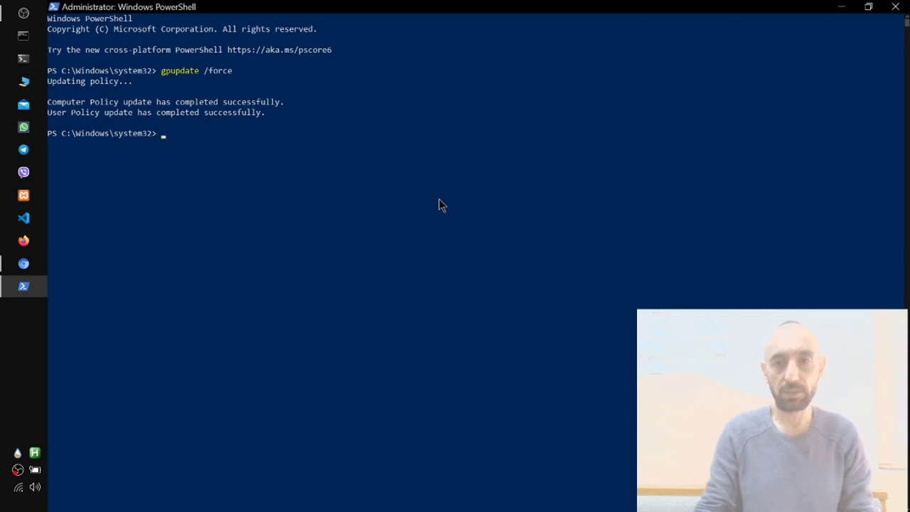
{"action": "left_click", "coordinate": [895, 7]}
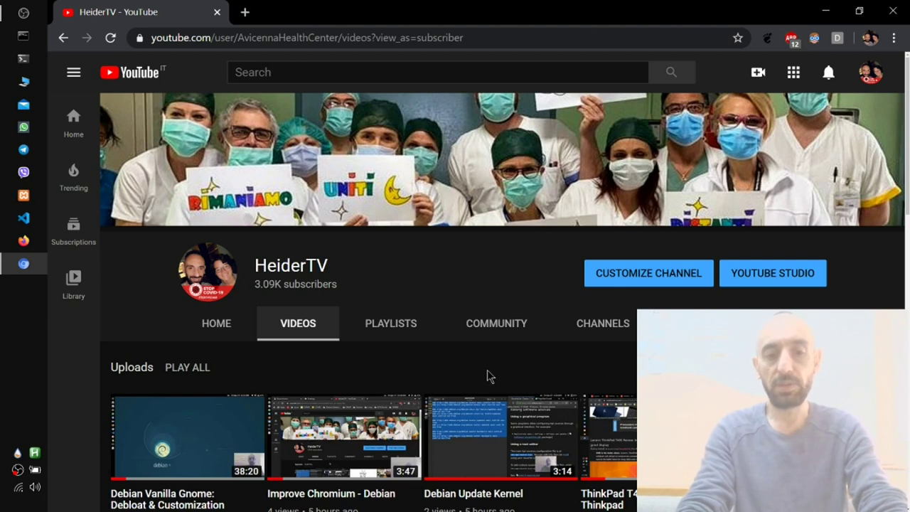
Search Windows for "serv" and open the Services console
{"action": "key", "text": "super"}
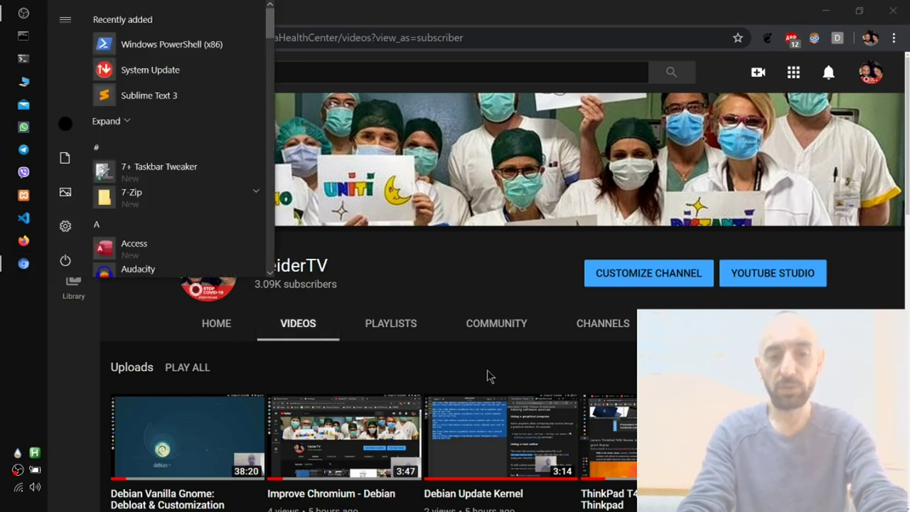
{"action": "type", "text": "se"}
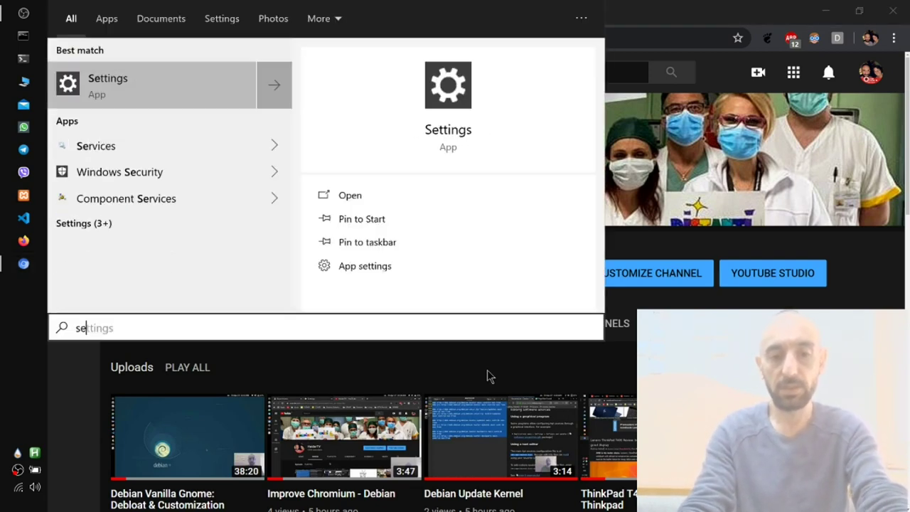
{"action": "type", "text": "rv"}
{"action": "key", "text": "Escape"}
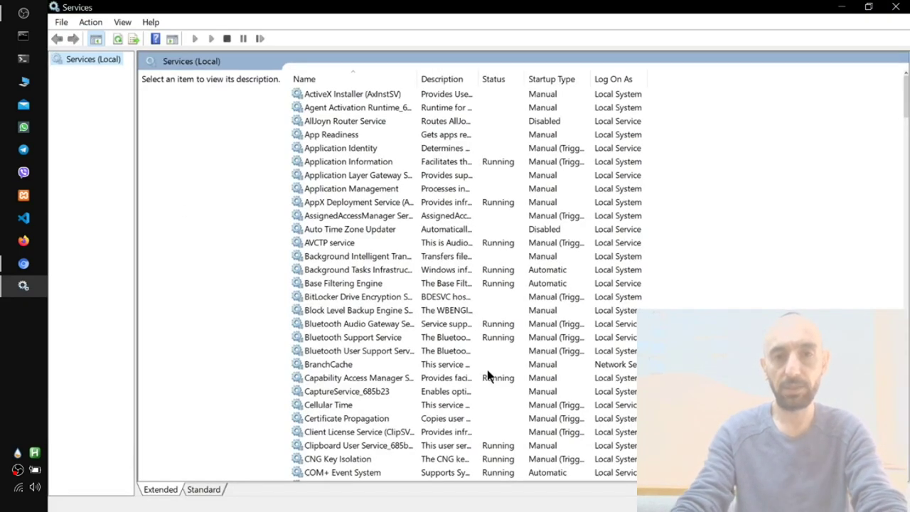
Examine the startup type and description of the AllJoyn Router Service and Connected User Experiences and Telemetry services
{"action": "left_click", "coordinate": [547, 121]}
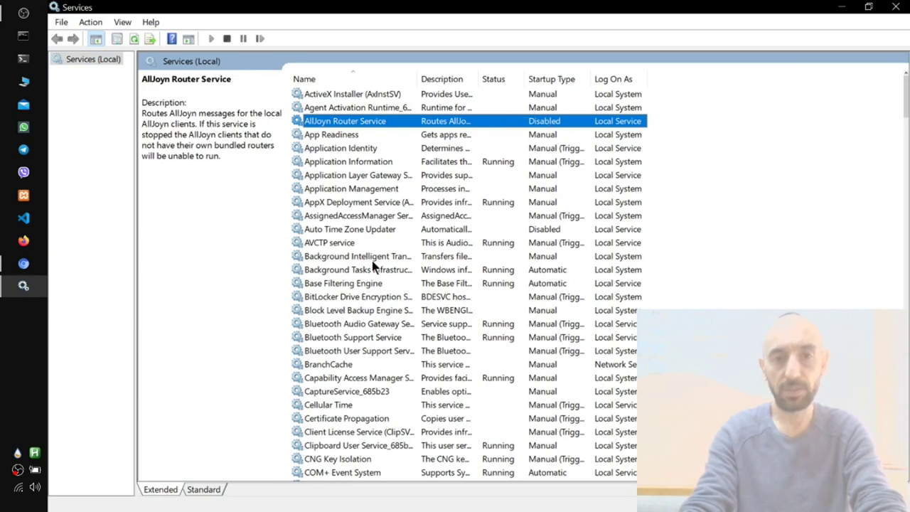
{"action": "scroll", "coordinate": [379, 279], "scroll_direction": "down", "scroll_amount": 1}
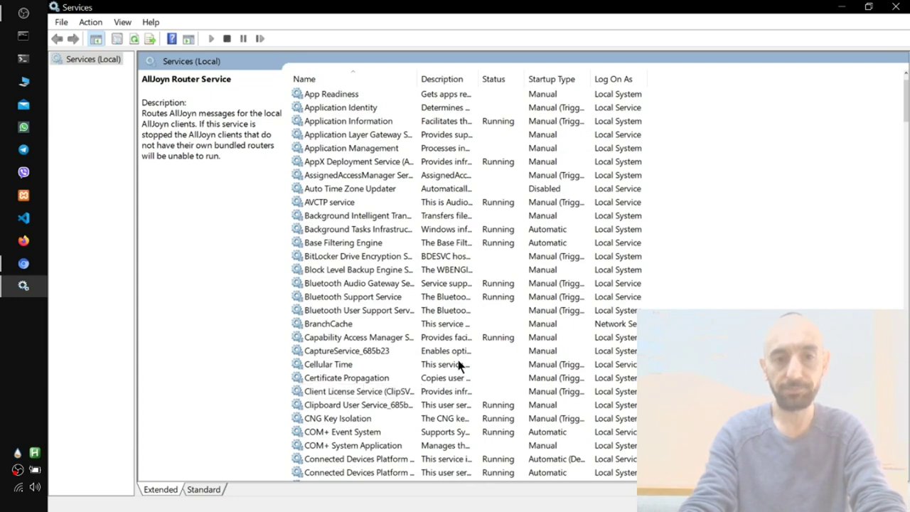
{"action": "scroll", "coordinate": [458, 365], "scroll_direction": "down", "scroll_amount": 3}
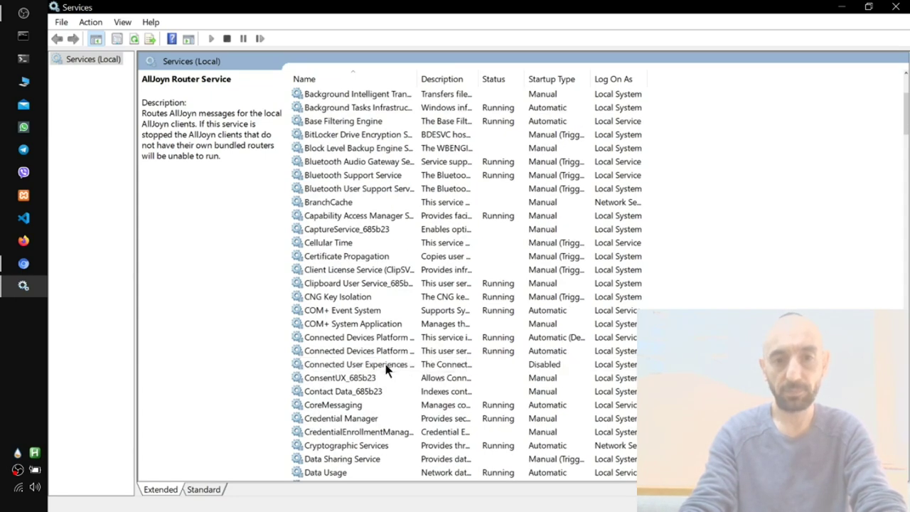
{"action": "left_click", "coordinate": [522, 364]}
{"action": "scroll", "coordinate": [587, 358], "scroll_direction": "down", "scroll_amount": 7}
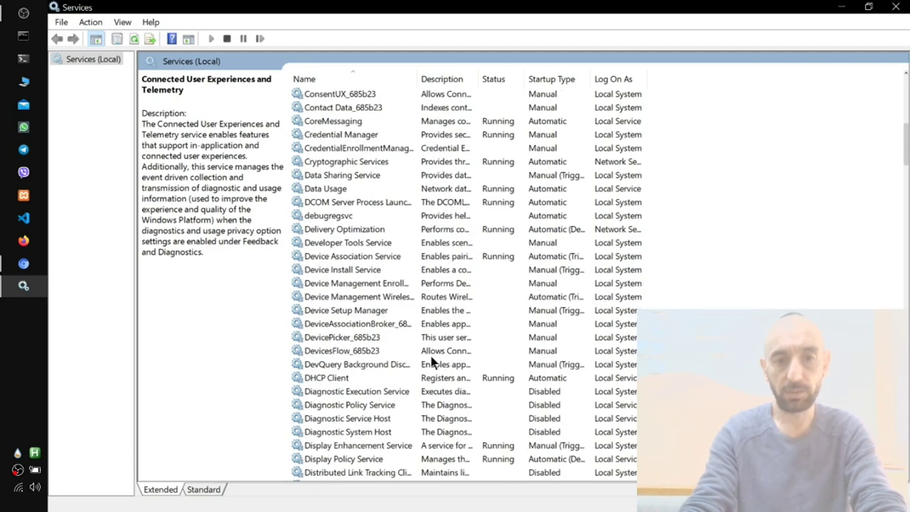
Examine the startup types and descriptions of Diagnostic Policy Service, Diagnostic Execution Service and Diagnostic System Host
{"action": "right_click", "coordinate": [432, 352]}
{"action": "left_click", "coordinate": [339, 405]}
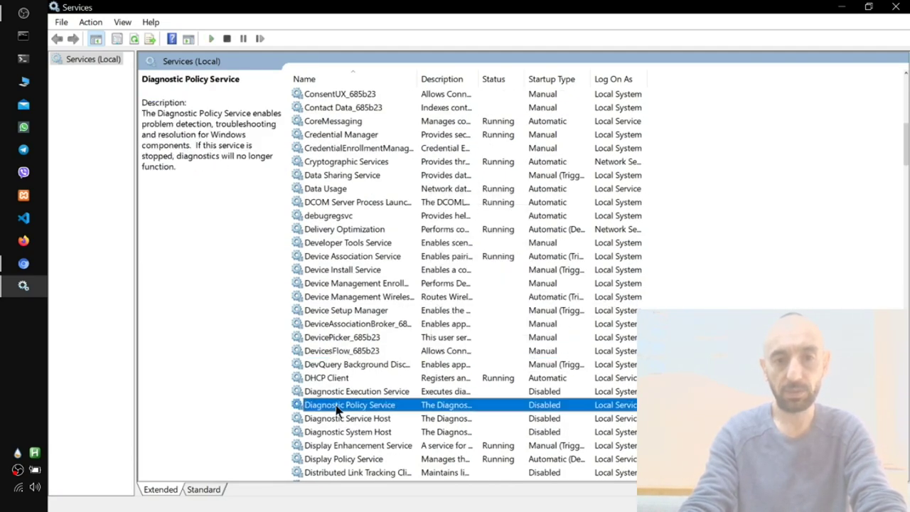
{"action": "left_click", "coordinate": [375, 391]}
{"action": "scroll", "coordinate": [374, 391], "scroll_direction": "down", "scroll_amount": 8}
{"action": "scroll", "coordinate": [406, 376], "scroll_direction": "up", "scroll_amount": 5}
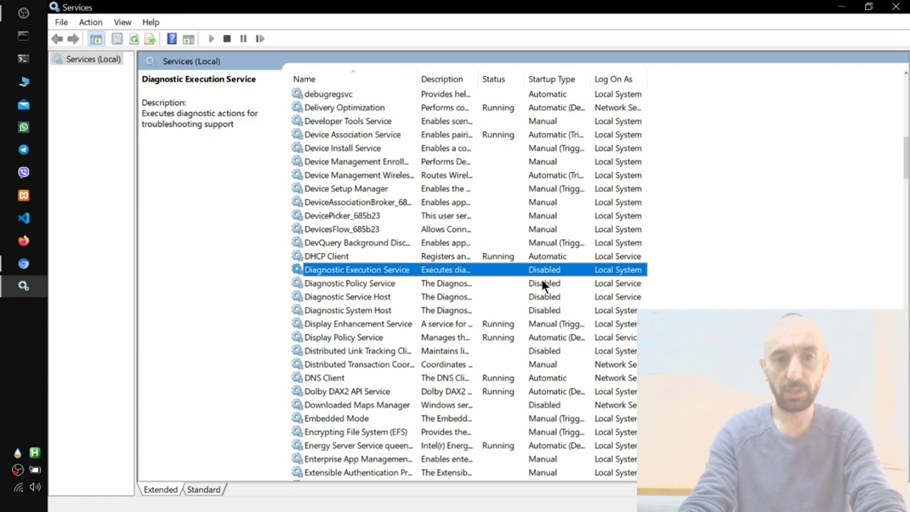
{"action": "left_click", "coordinate": [334, 311]}
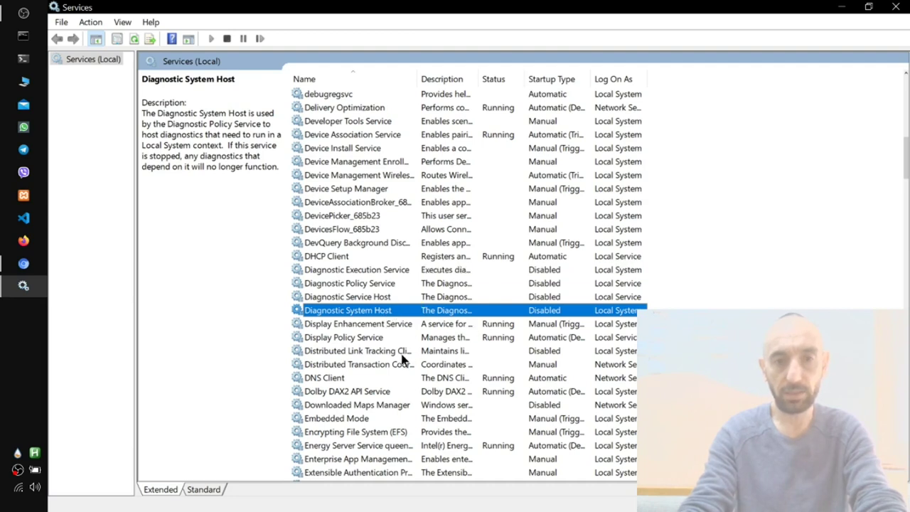
Examine the startup types and descriptions of the Distributed Link Tracking Client, Downloaded Maps Manager and IP Helper services
{"action": "left_click", "coordinate": [370, 352]}
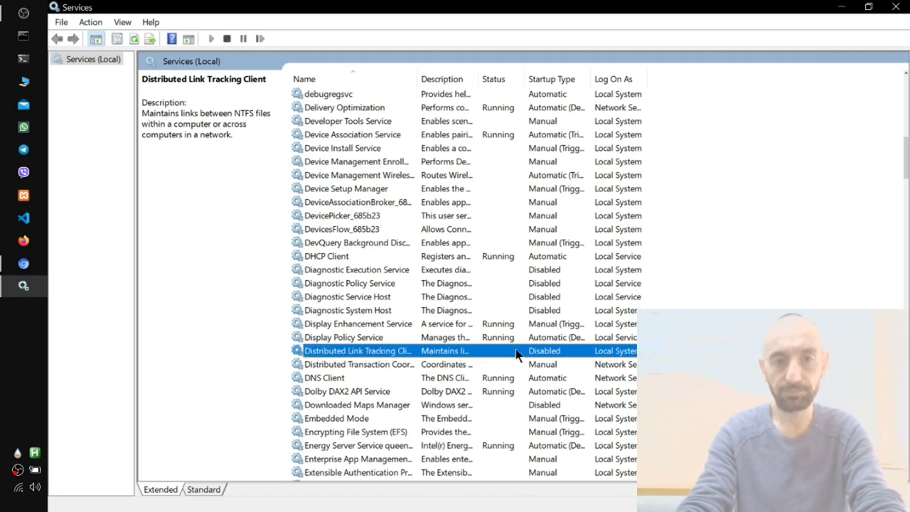
{"action": "scroll", "coordinate": [521, 333], "scroll_direction": "down", "scroll_amount": 1}
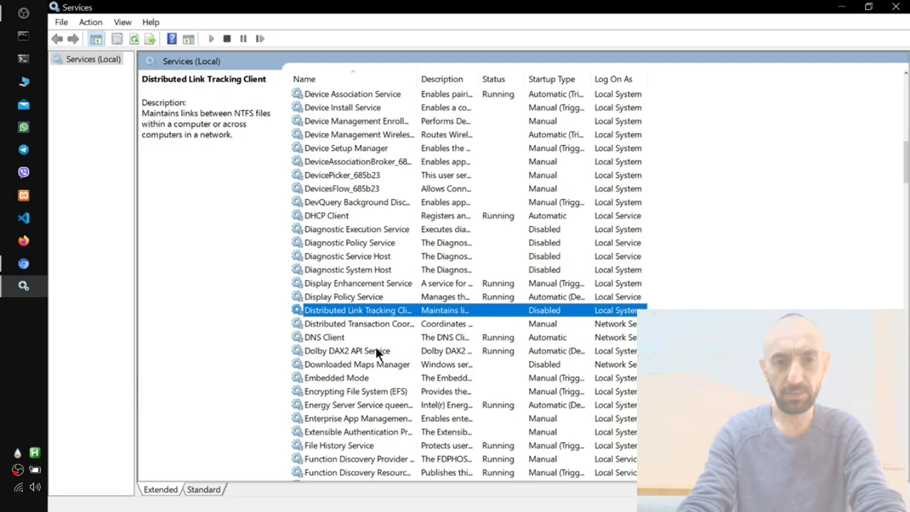
{"action": "left_click", "coordinate": [363, 365]}
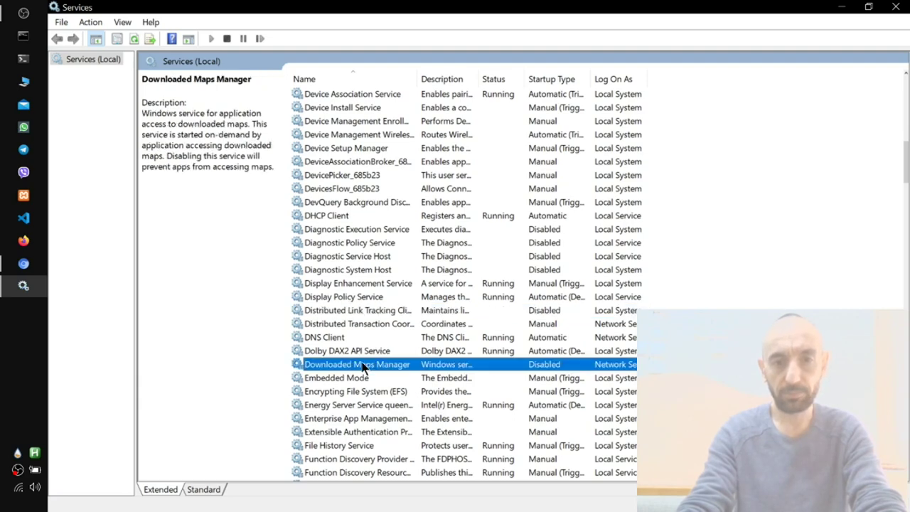
{"action": "scroll", "coordinate": [427, 370], "scroll_direction": "down", "scroll_amount": 4}
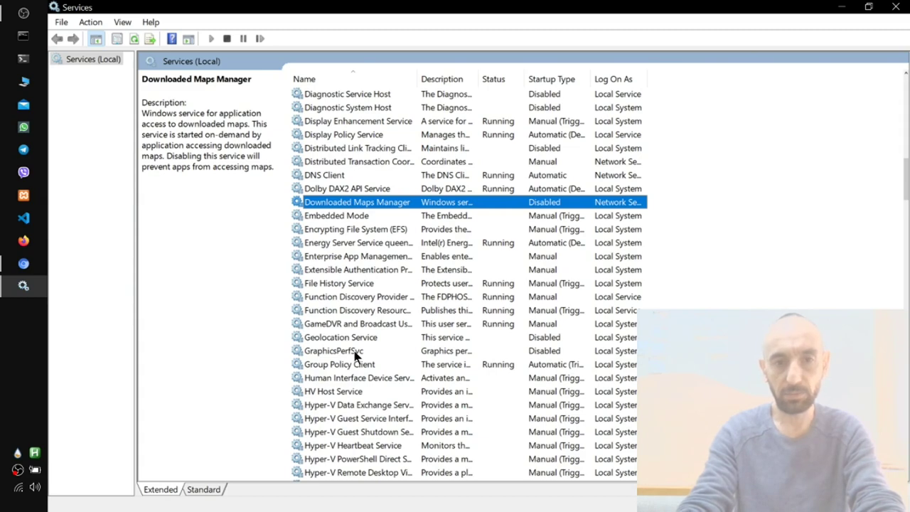
{"action": "scroll", "coordinate": [356, 355], "scroll_direction": "down", "scroll_amount": 5}
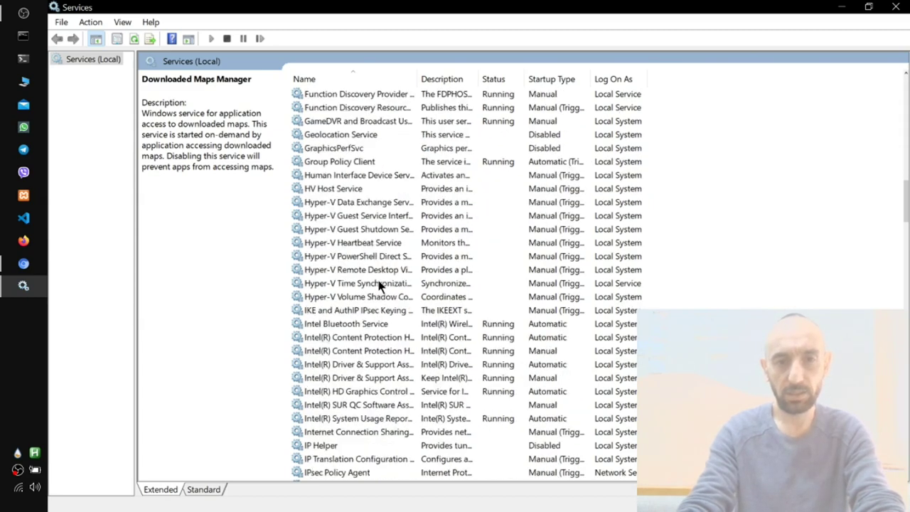
{"action": "left_click", "coordinate": [330, 450]}
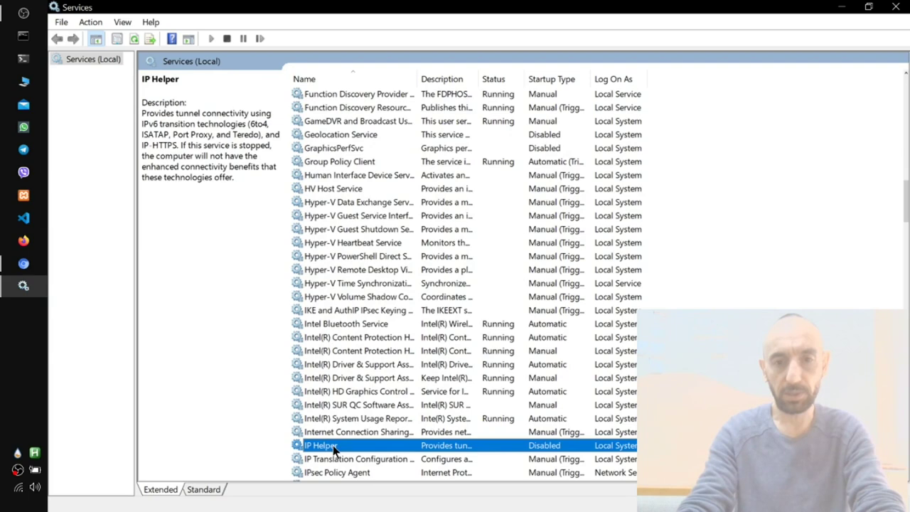
Examine the startup types and descriptions of the Phone Service and the Print Spooler
{"action": "scroll", "coordinate": [341, 427], "scroll_direction": "down", "scroll_amount": 4}
{"action": "scroll", "coordinate": [448, 390], "scroll_direction": "down", "scroll_amount": 3}
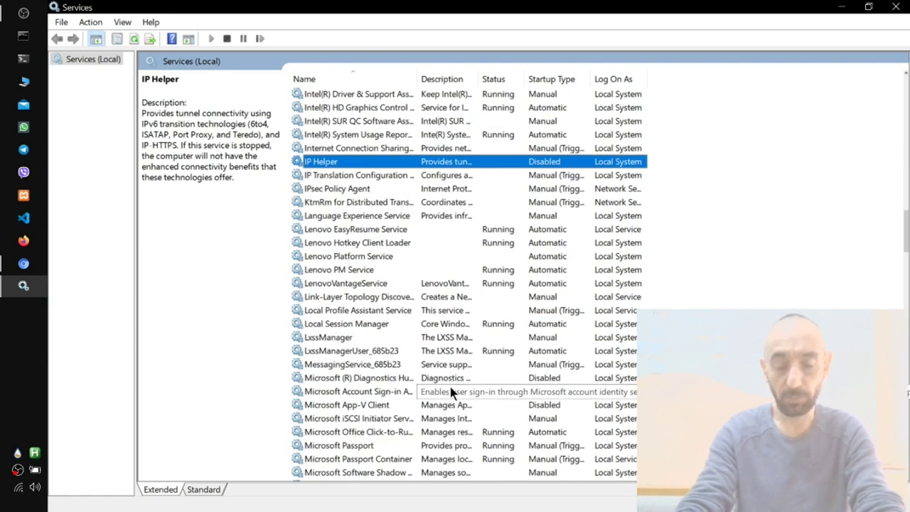
{"action": "scroll", "coordinate": [450, 387], "scroll_direction": "down", "scroll_amount": 1}
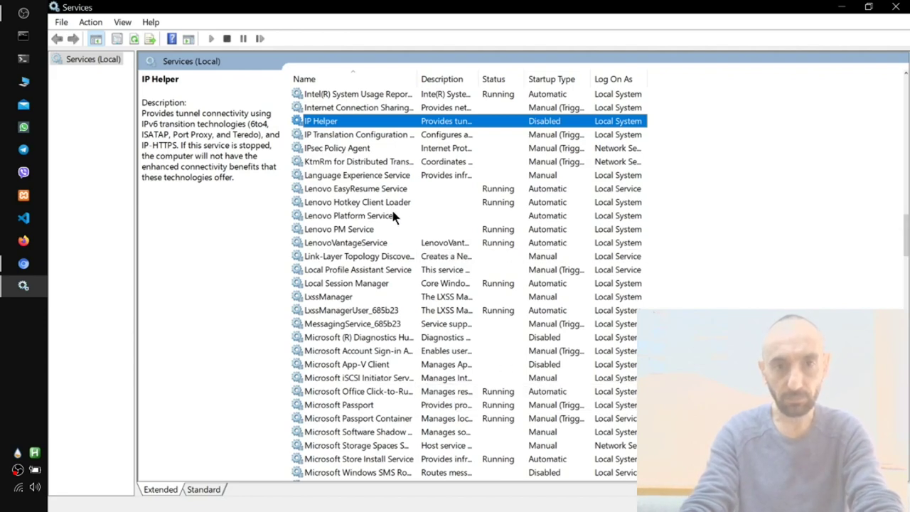
{"action": "scroll", "coordinate": [393, 310], "scroll_direction": "down", "scroll_amount": 2}
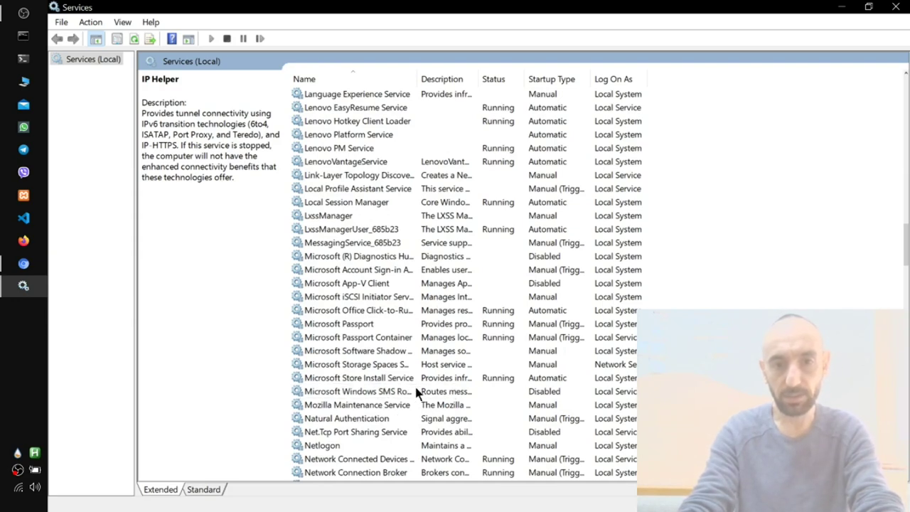
{"action": "scroll", "coordinate": [398, 398], "scroll_direction": "down", "scroll_amount": 9}
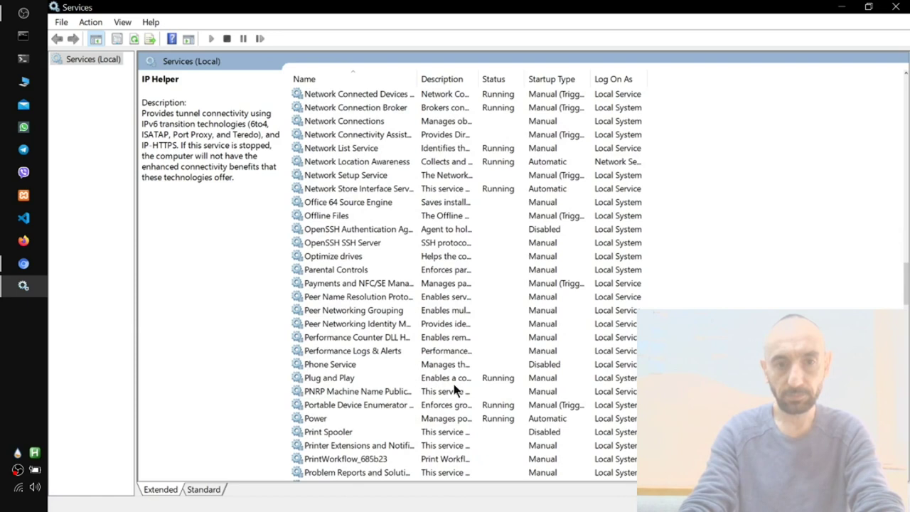
{"action": "left_click", "coordinate": [340, 364]}
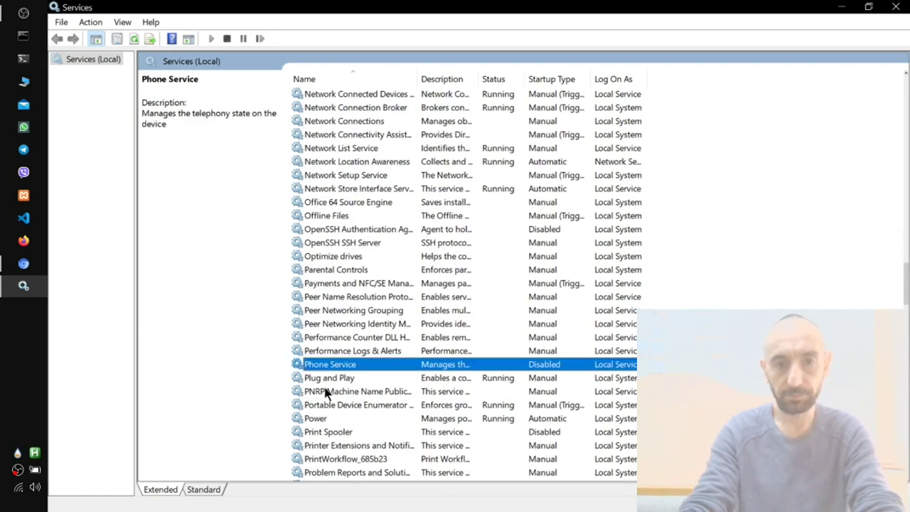
{"action": "left_click", "coordinate": [334, 432]}
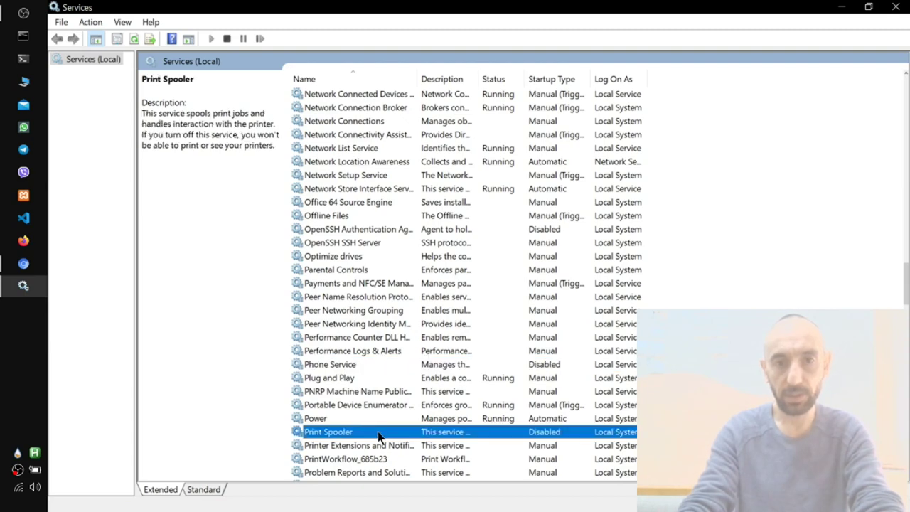
Review the startup types of the services from D to P again and examine the Program Compatibility Assistant Service's description
{"action": "scroll", "coordinate": [378, 437], "scroll_direction": "up", "scroll_amount": 13}
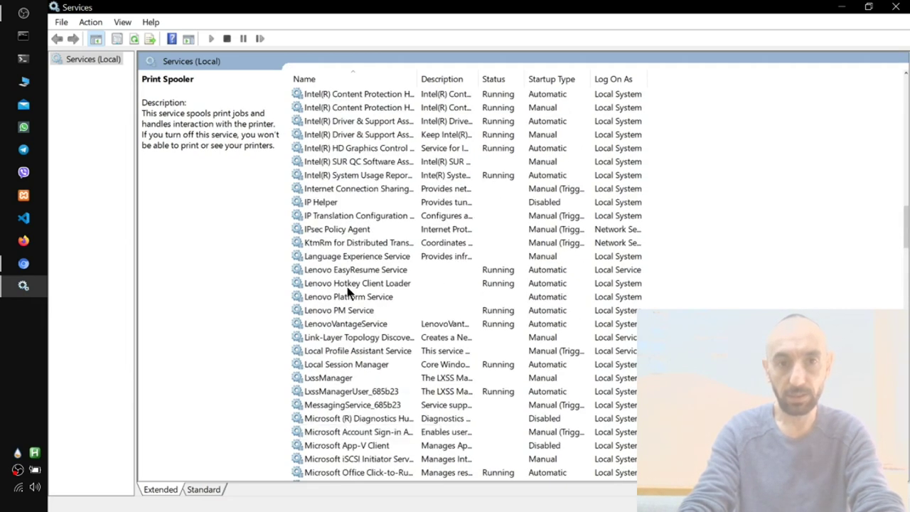
{"action": "scroll", "coordinate": [348, 292], "scroll_direction": "up", "scroll_amount": 18}
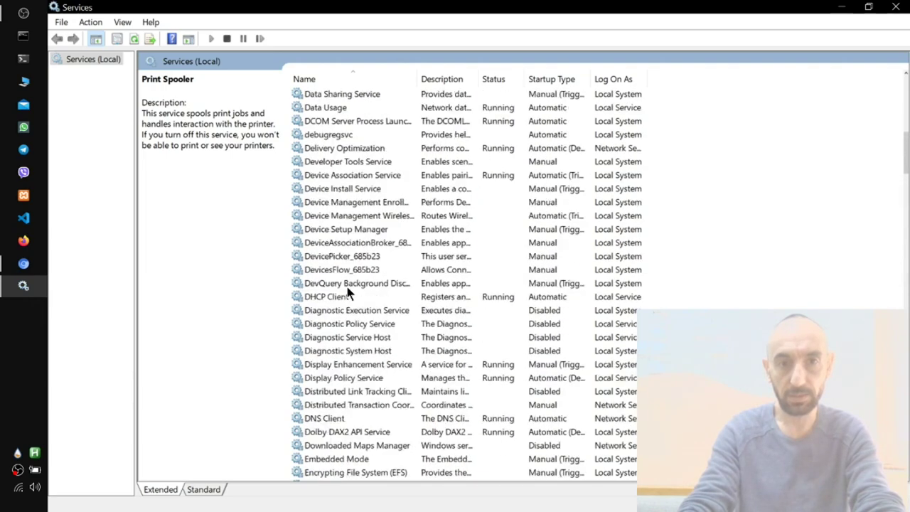
{"action": "scroll", "coordinate": [348, 293], "scroll_direction": "down", "scroll_amount": 10}
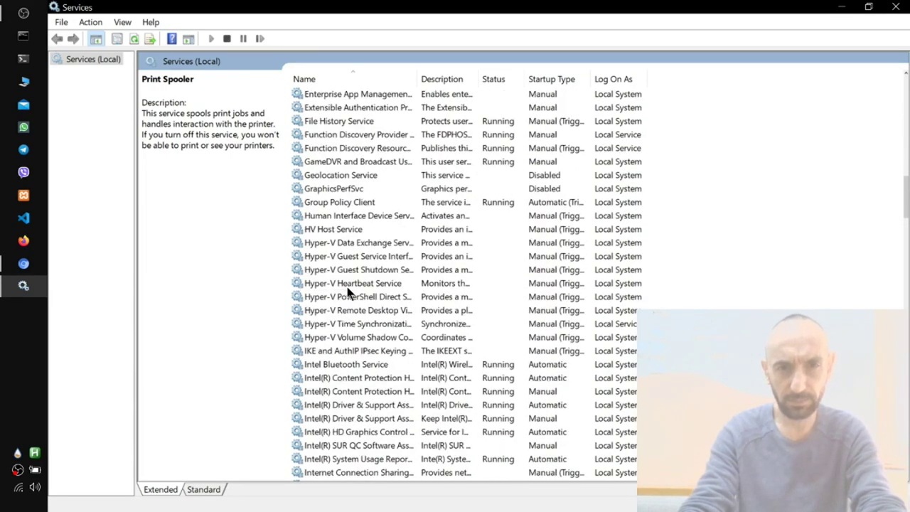
{"action": "scroll", "coordinate": [348, 293], "scroll_direction": "down", "scroll_amount": 1}
{"action": "scroll", "coordinate": [407, 338], "scroll_direction": "down", "scroll_amount": 2}
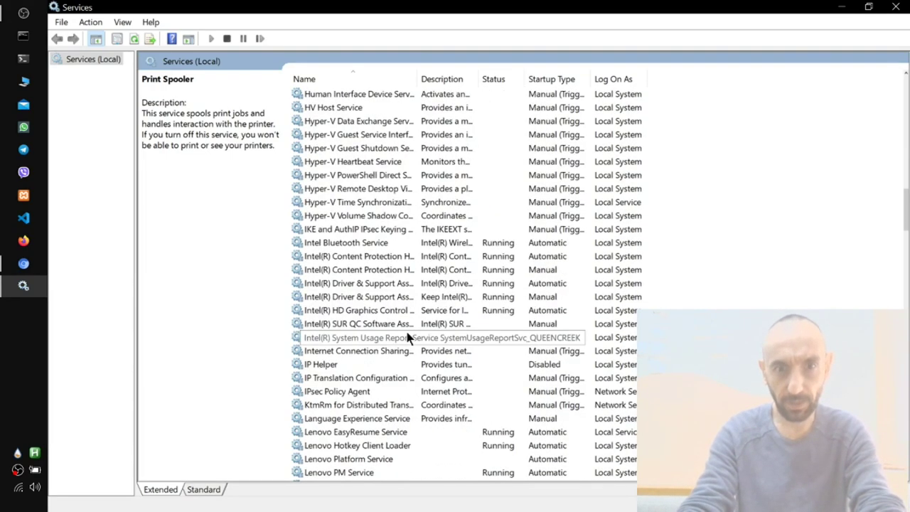
{"action": "scroll", "coordinate": [506, 340], "scroll_direction": "down", "scroll_amount": 4}
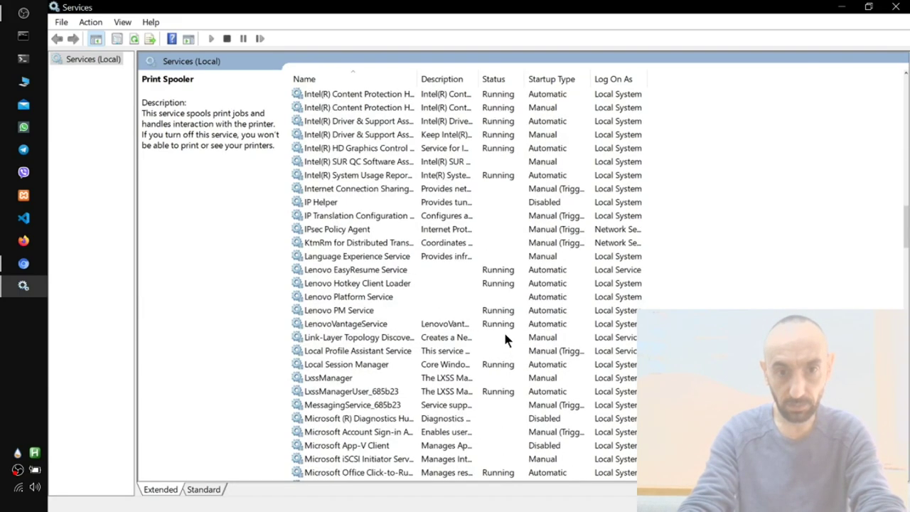
{"action": "scroll", "coordinate": [504, 340], "scroll_direction": "down", "scroll_amount": 9}
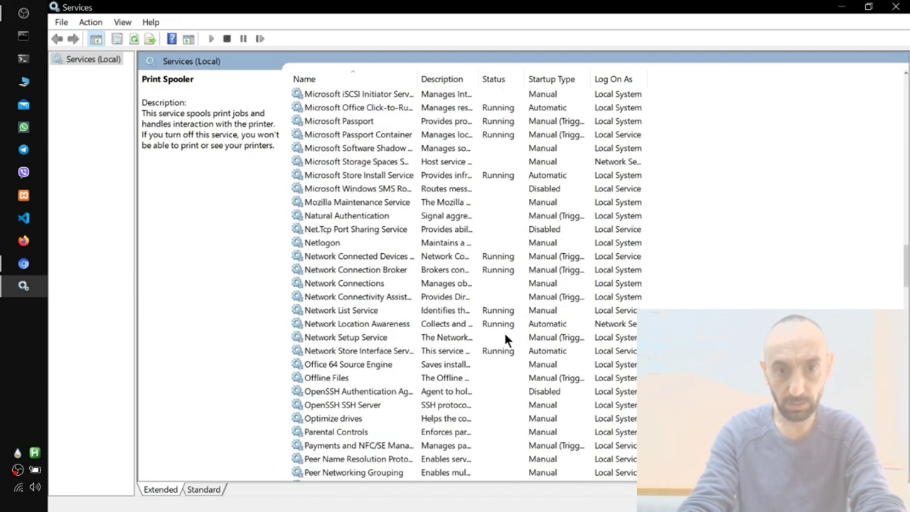
{"action": "scroll", "coordinate": [443, 373], "scroll_direction": "down", "scroll_amount": 10}
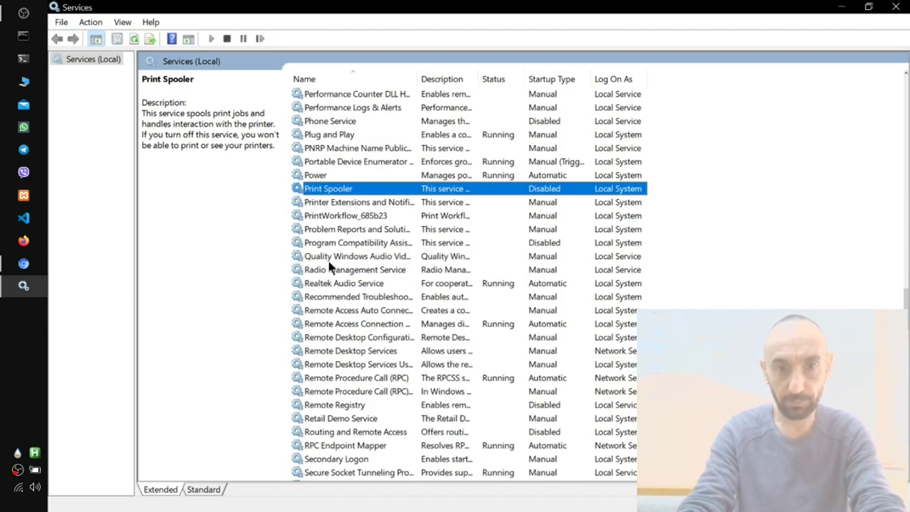
{"action": "left_click", "coordinate": [348, 244]}
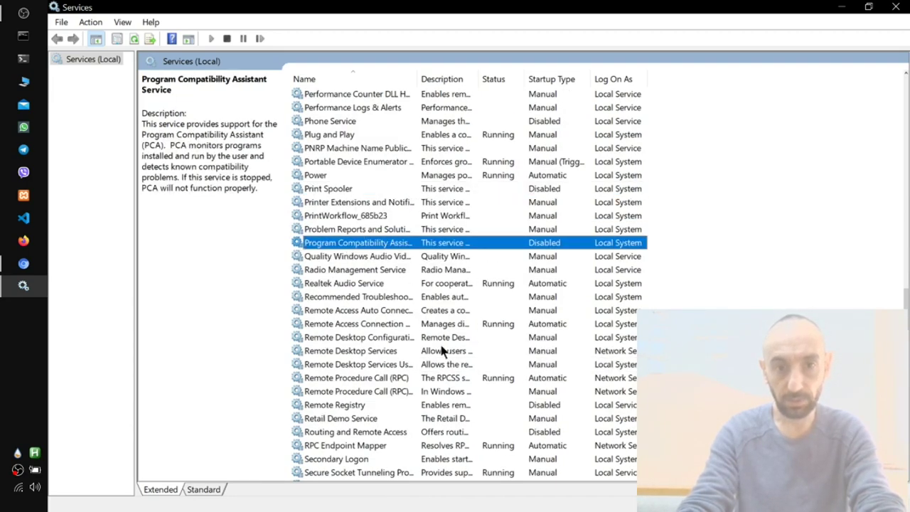
Examine the TCP/IP NetBIOS Helper description and view the Touch Keyboard and Handwriting Panel Service's properties without changing them
{"action": "scroll", "coordinate": [484, 373], "scroll_direction": "down", "scroll_amount": 6}
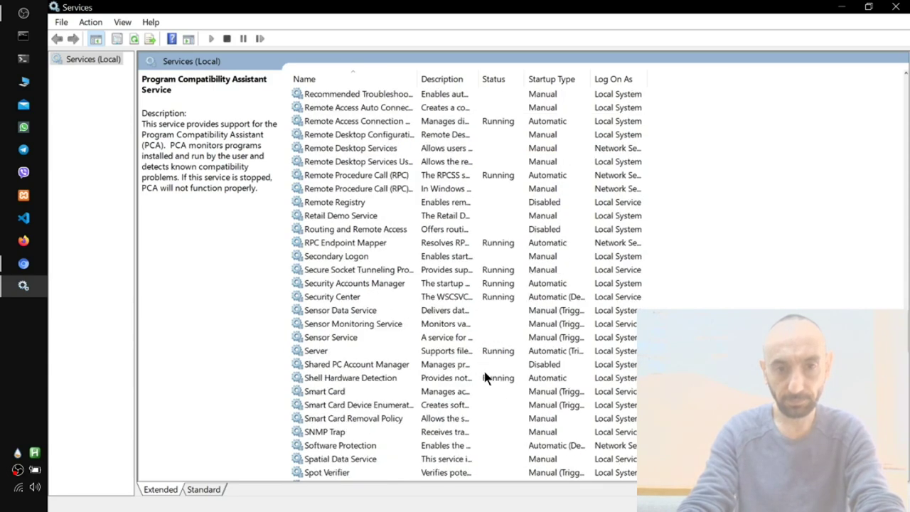
{"action": "scroll", "coordinate": [484, 373], "scroll_direction": "down", "scroll_amount": 6}
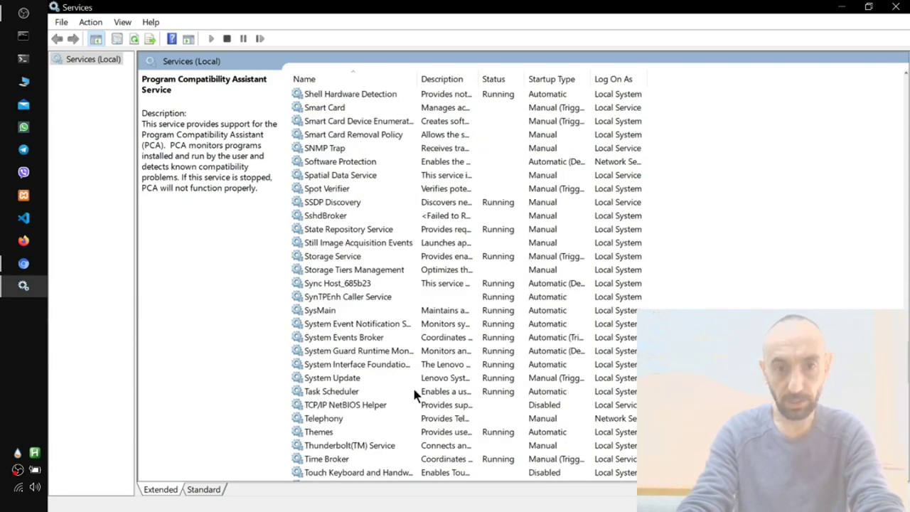
{"action": "left_click", "coordinate": [372, 406]}
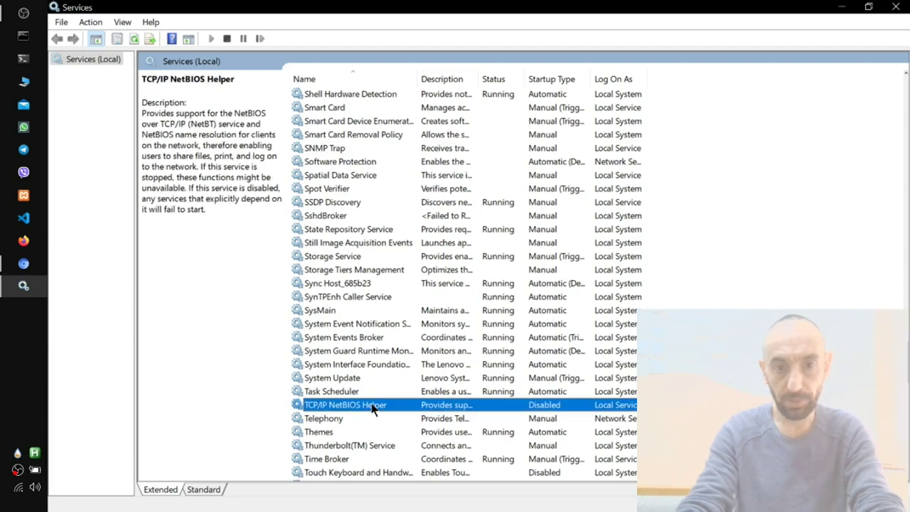
{"action": "scroll", "coordinate": [431, 404], "scroll_direction": "down", "scroll_amount": 3}
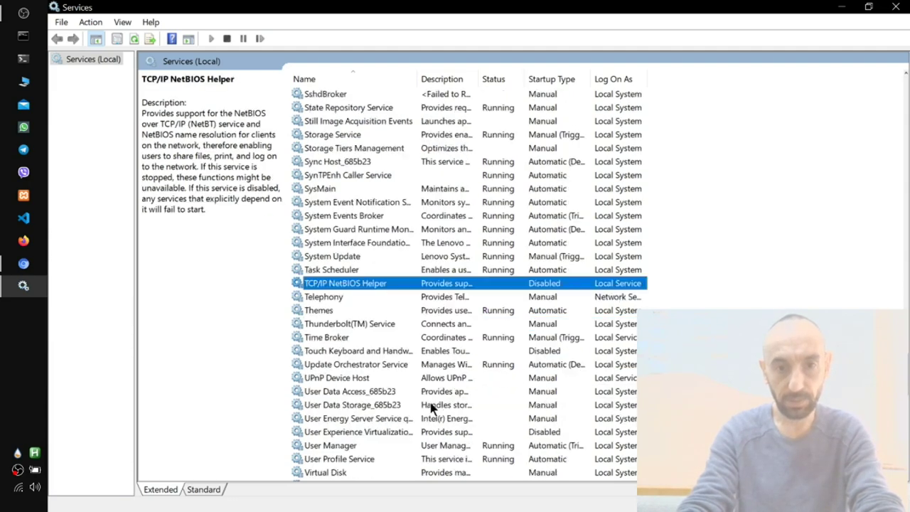
{"action": "double_click", "coordinate": [404, 352]}
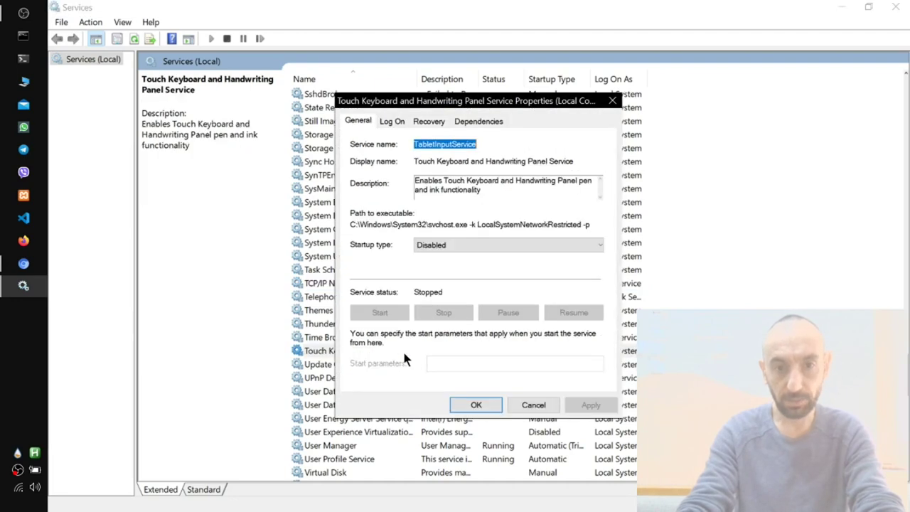
{"action": "left_click", "coordinate": [534, 405]}
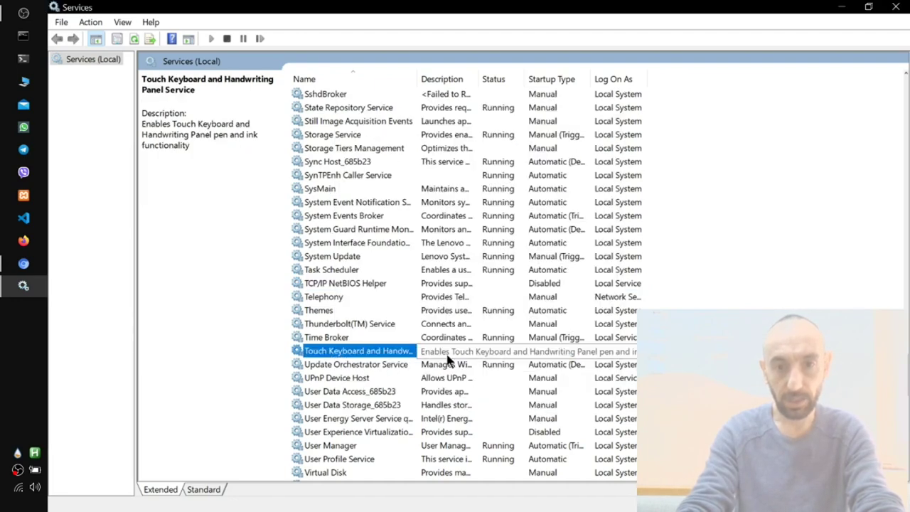
Examine the startup types and descriptions of Windows Error Reporting Service, Windows Insider Service and Windows Image Acquisition (WIA)
{"action": "scroll", "coordinate": [448, 360], "scroll_direction": "down", "scroll_amount": 5}
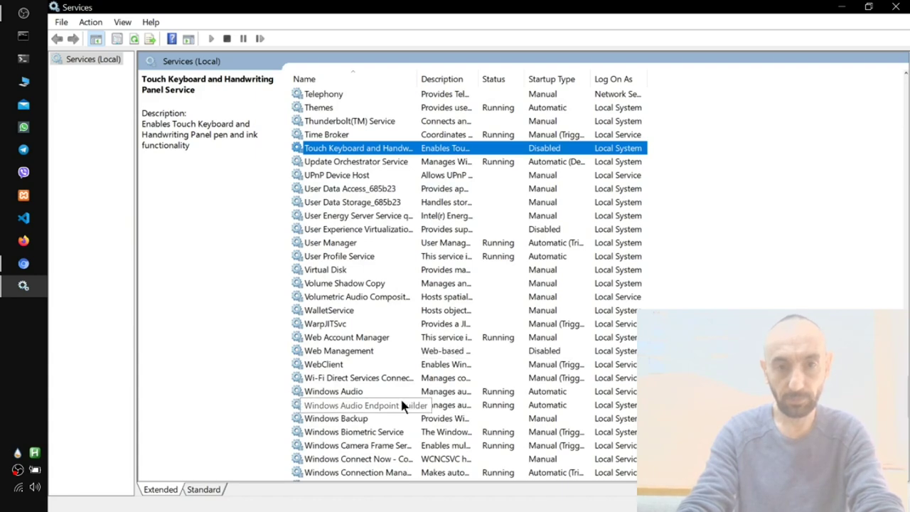
{"action": "scroll", "coordinate": [402, 404], "scroll_direction": "down", "scroll_amount": 3}
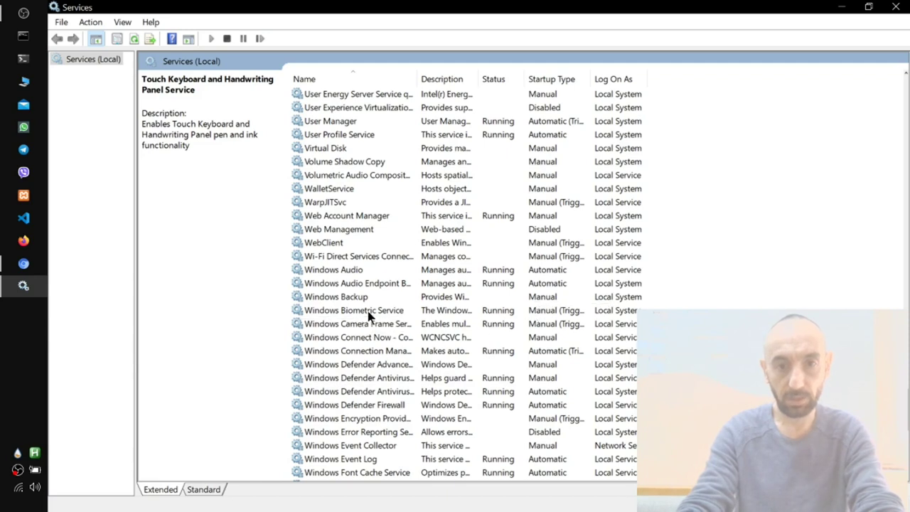
{"action": "left_click", "coordinate": [386, 435]}
{"action": "scroll", "coordinate": [396, 406], "scroll_direction": "down", "scroll_amount": 4}
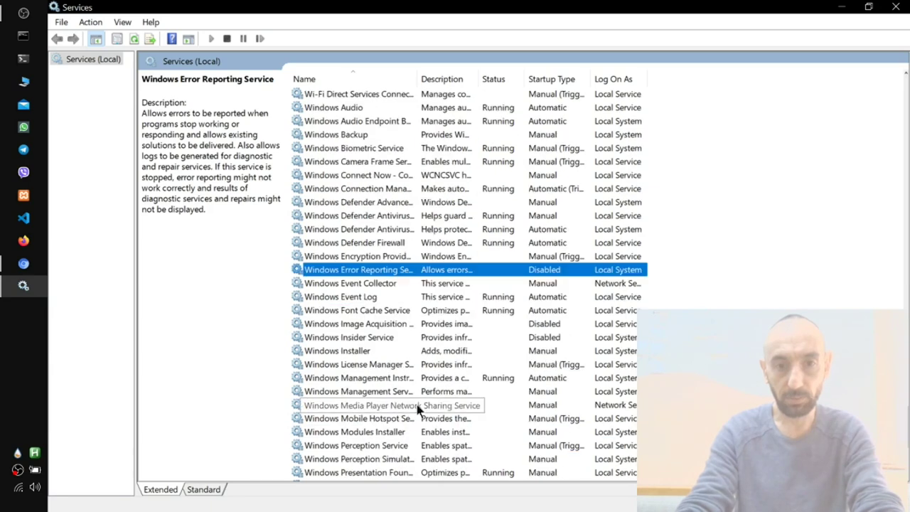
{"action": "left_click", "coordinate": [386, 338]}
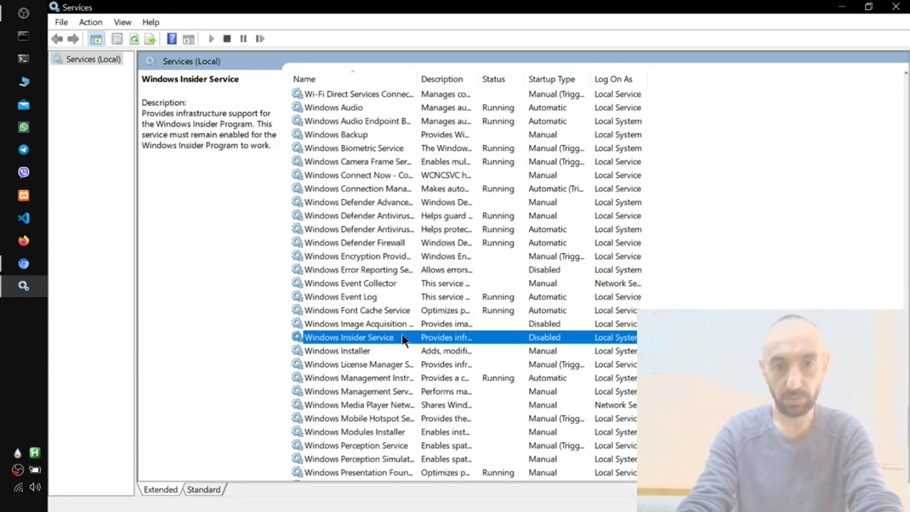
{"action": "left_click", "coordinate": [365, 323]}
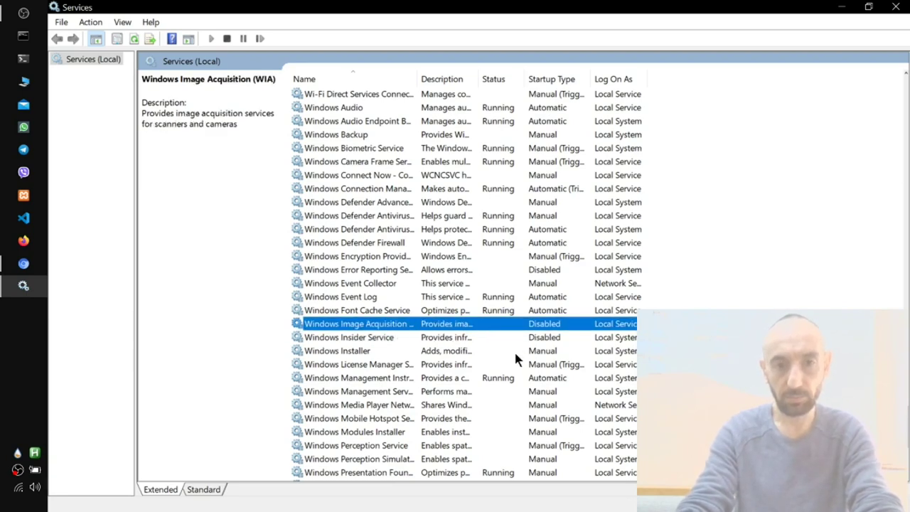
Examine the startup types and descriptions of the Windows Search, Windows Security Service and Windows Time services
{"action": "scroll", "coordinate": [526, 327], "scroll_direction": "down", "scroll_amount": 6}
{"action": "scroll", "coordinate": [529, 317], "scroll_direction": "down", "scroll_amount": 1}
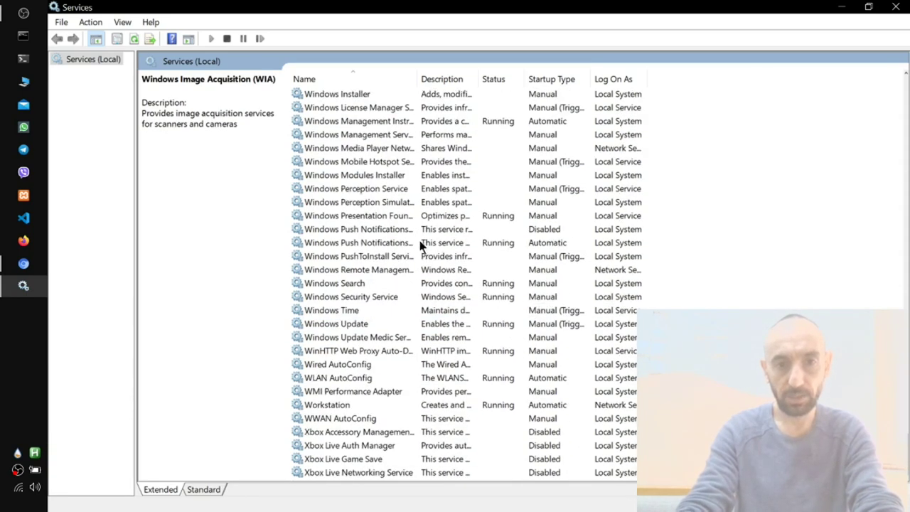
{"action": "left_click", "coordinate": [364, 282]}
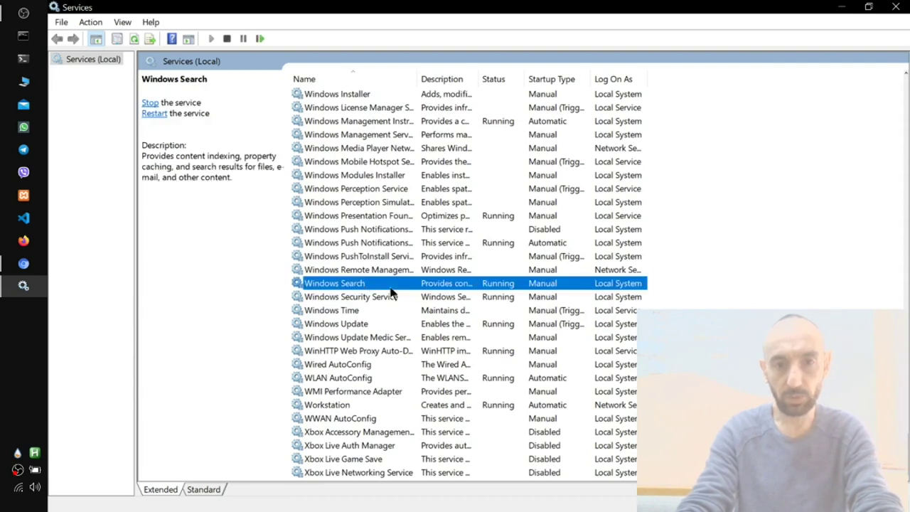
{"action": "left_click", "coordinate": [349, 300]}
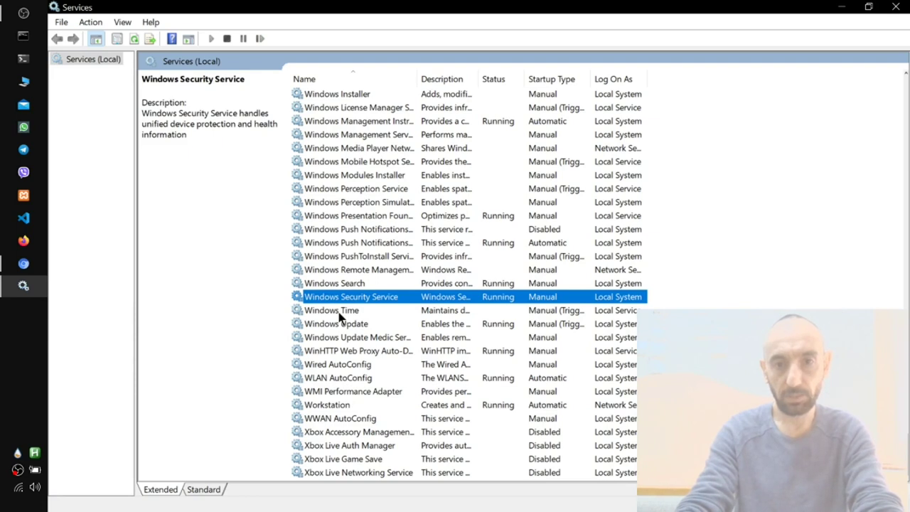
{"action": "left_click", "coordinate": [340, 313]}
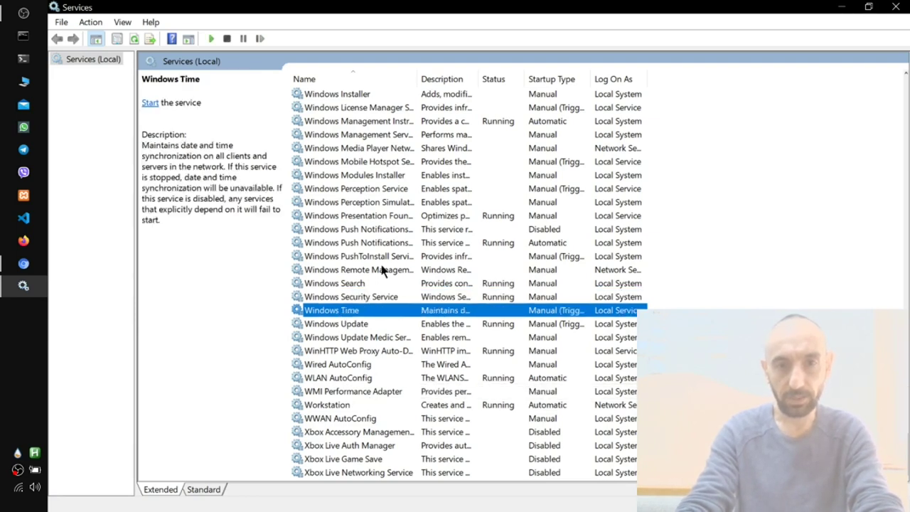
Open Windows Settings and review the Ease of Access display options for animations, transparency, scroll bars and notifications
{"action": "left_click", "coordinate": [394, 230]}
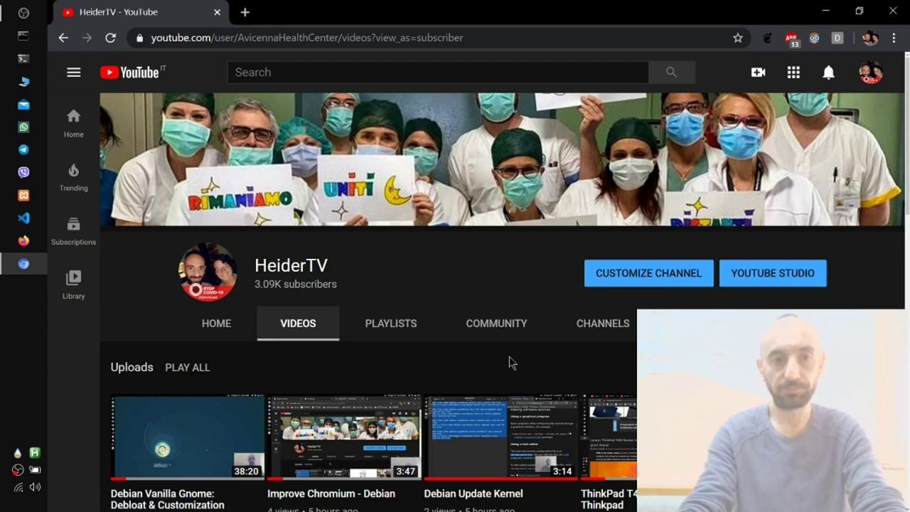
{"action": "key", "text": "ctrl+alt+t"}
{"action": "type", "text": "set"}
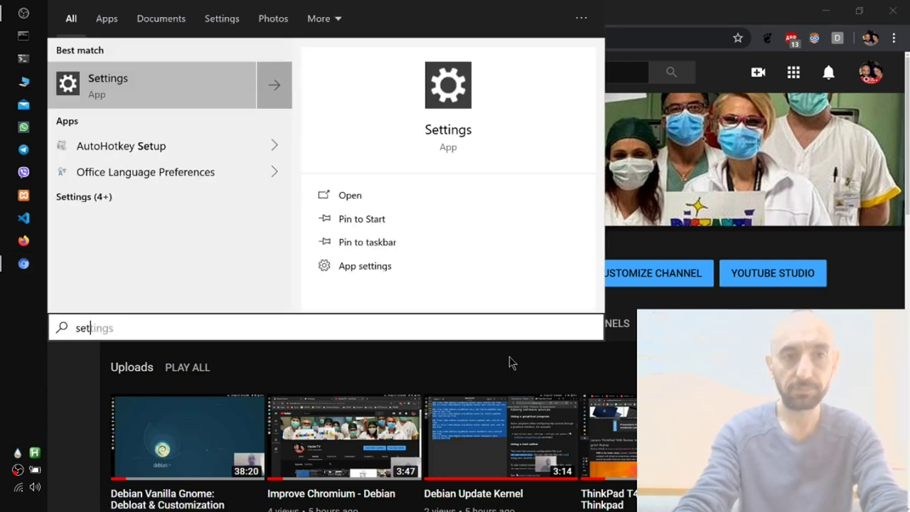
{"action": "key", "text": "Return"}
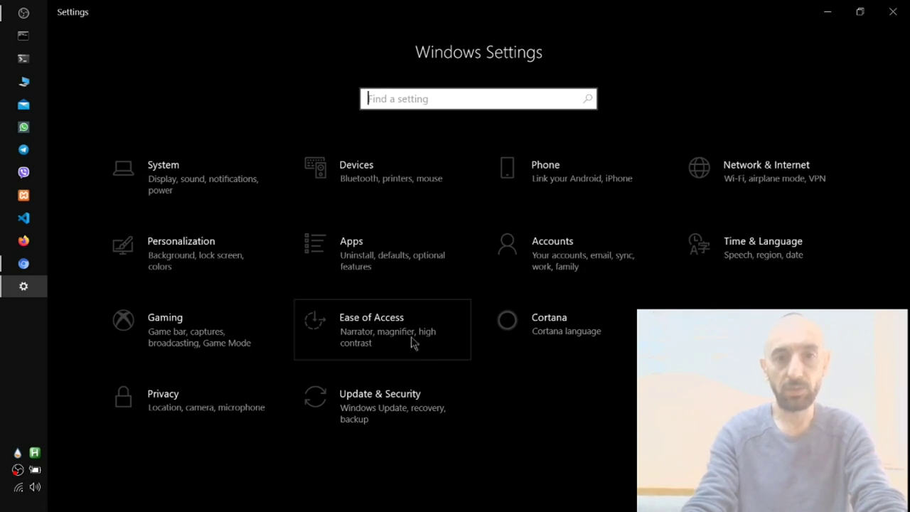
{"action": "left_click", "coordinate": [386, 327]}
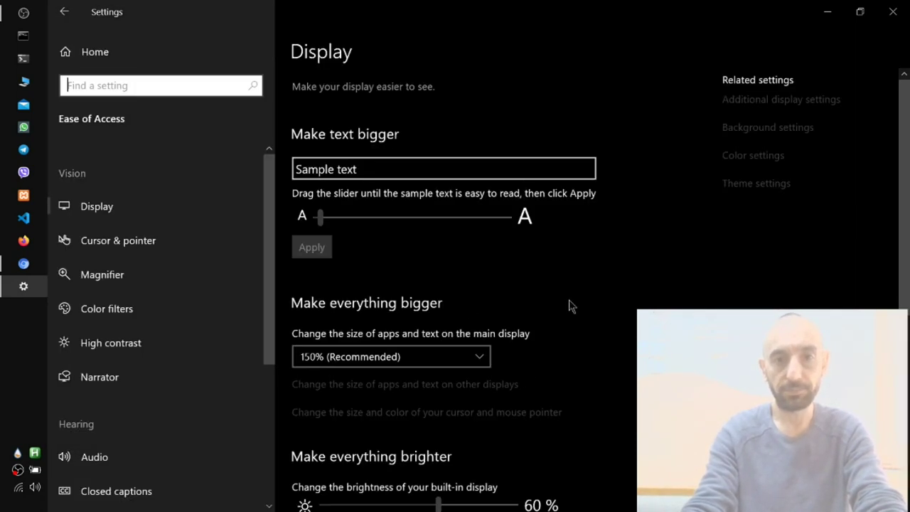
{"action": "scroll", "coordinate": [666, 291], "scroll_direction": "down", "scroll_amount": 5}
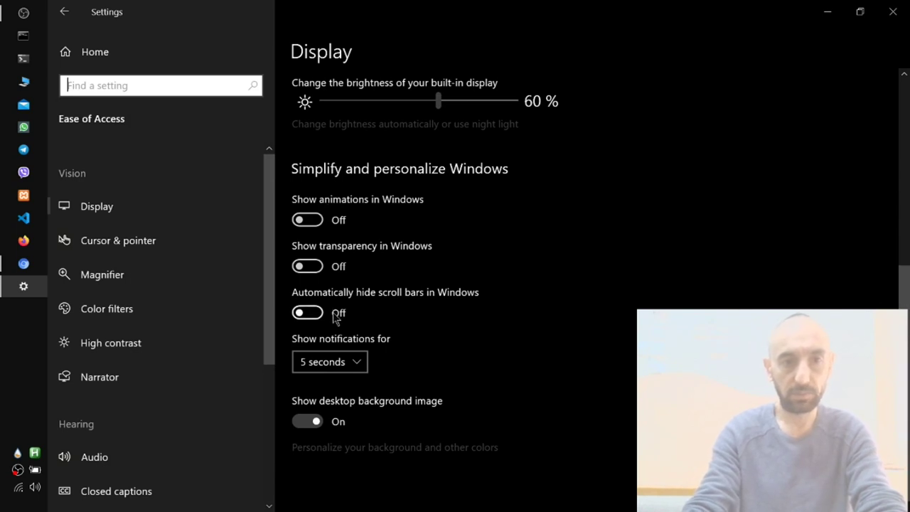
Try the white pointer color in the Cursor & pointer settings and switch back to the black one
{"action": "left_click", "coordinate": [118, 242]}
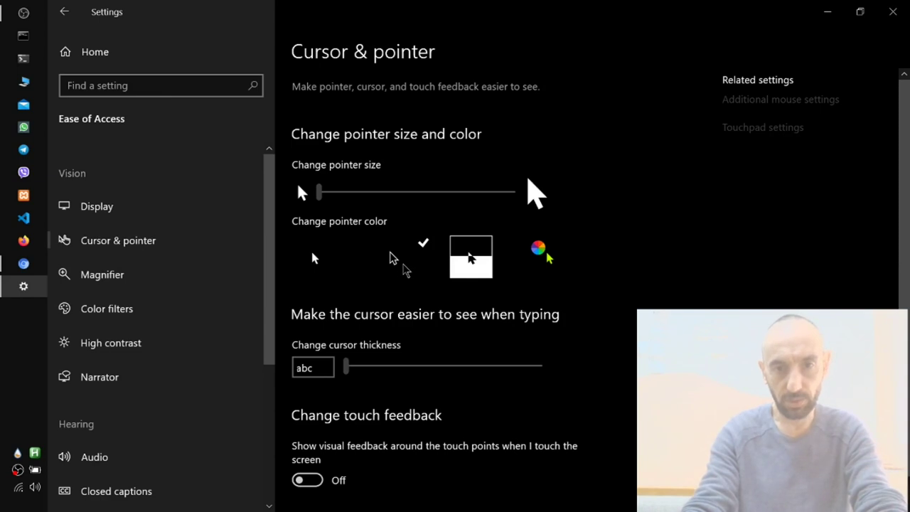
{"action": "left_click", "coordinate": [337, 273]}
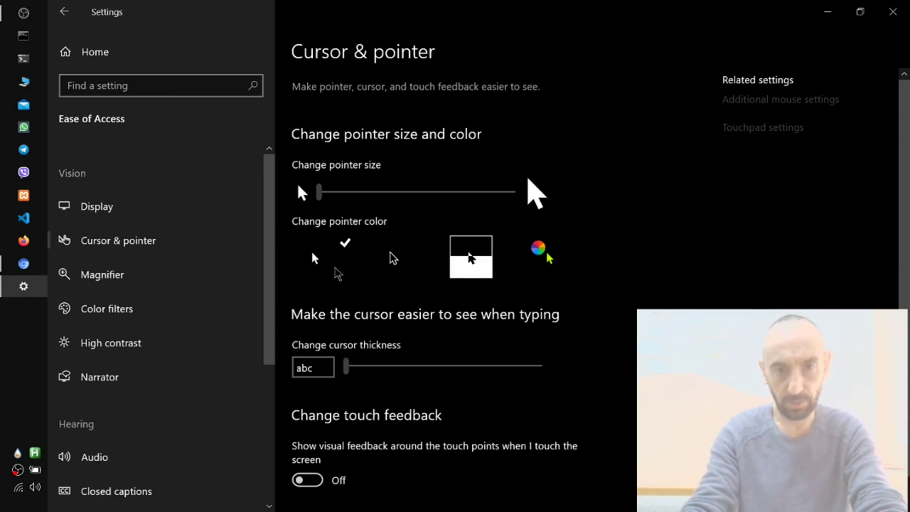
{"action": "left_click", "coordinate": [412, 266]}
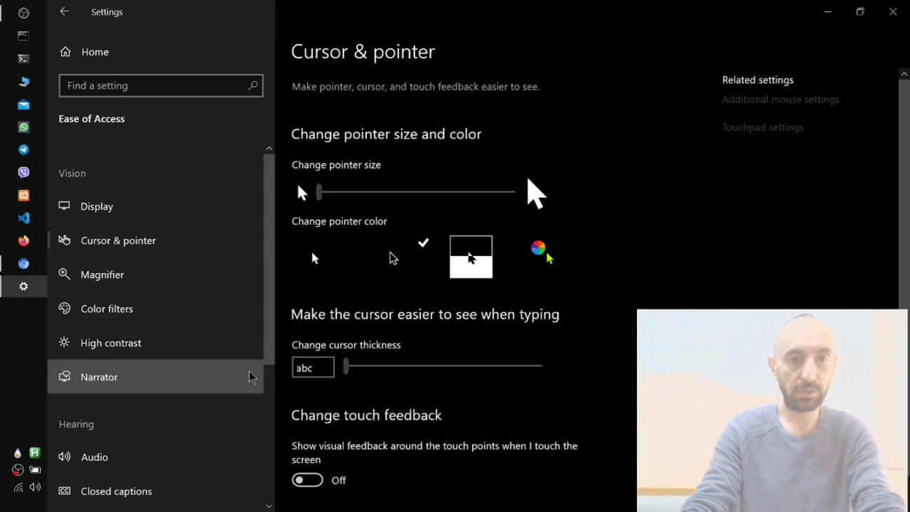
Review the Narrator start-up, typing, sync and feedback options and return to the Settings home page
{"action": "left_click", "coordinate": [181, 379]}
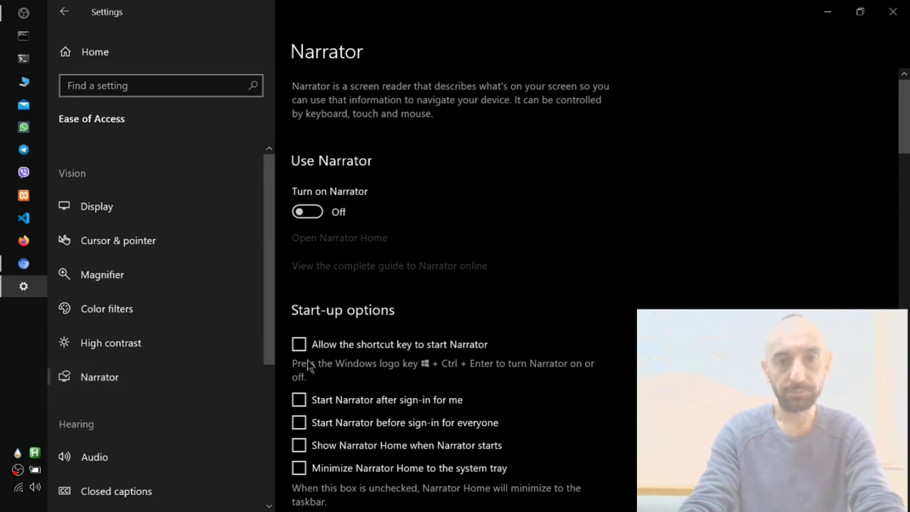
{"action": "scroll", "coordinate": [495, 359], "scroll_direction": "down", "scroll_amount": 20}
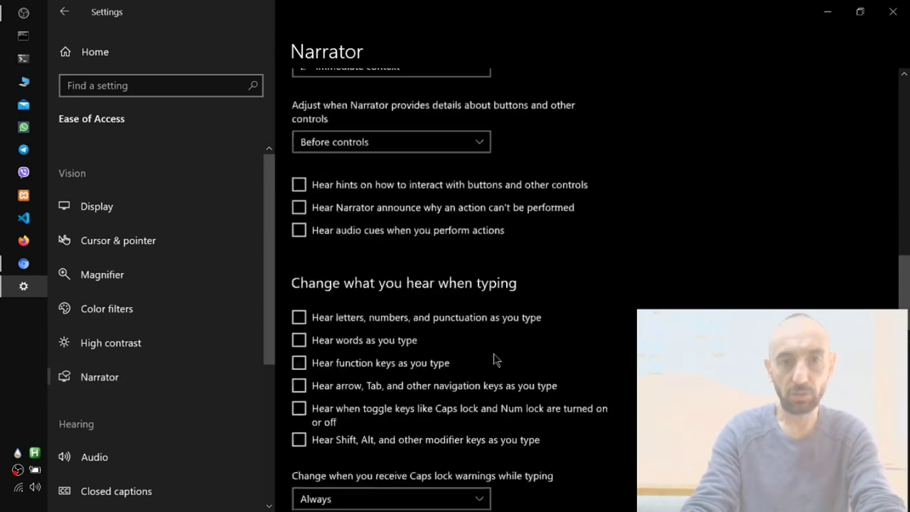
{"action": "scroll", "coordinate": [494, 353], "scroll_direction": "up", "scroll_amount": 1}
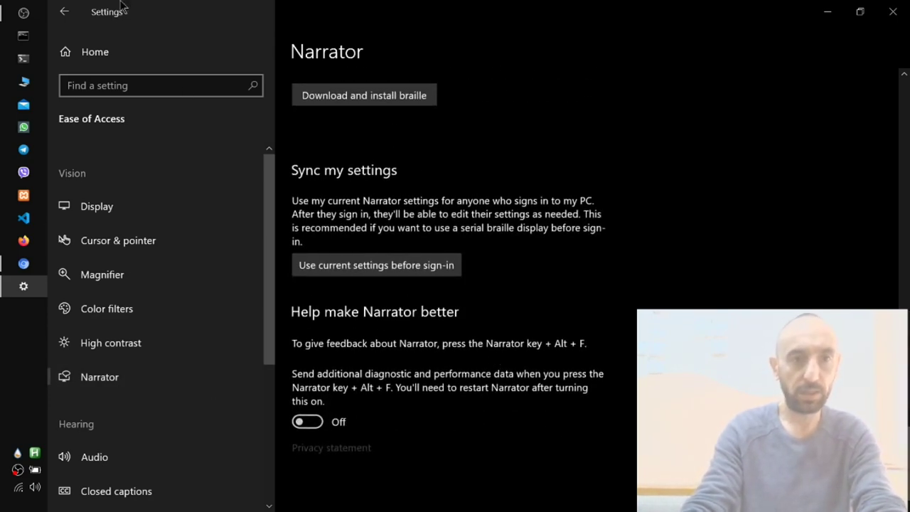
{"action": "left_click", "coordinate": [71, 15]}
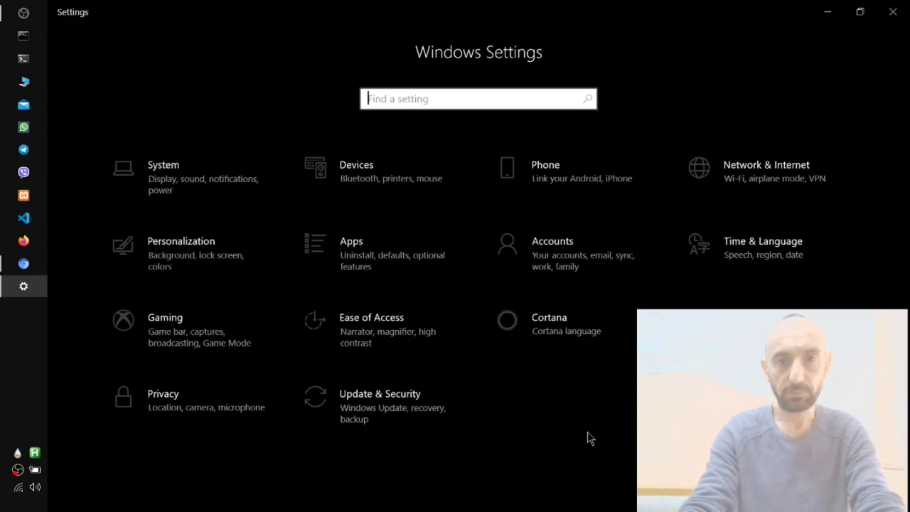
Find the System page through a search for system information and open the Performance Options from its advanced system settings
{"action": "key", "text": "super"}
{"action": "type", "text": "sys"}
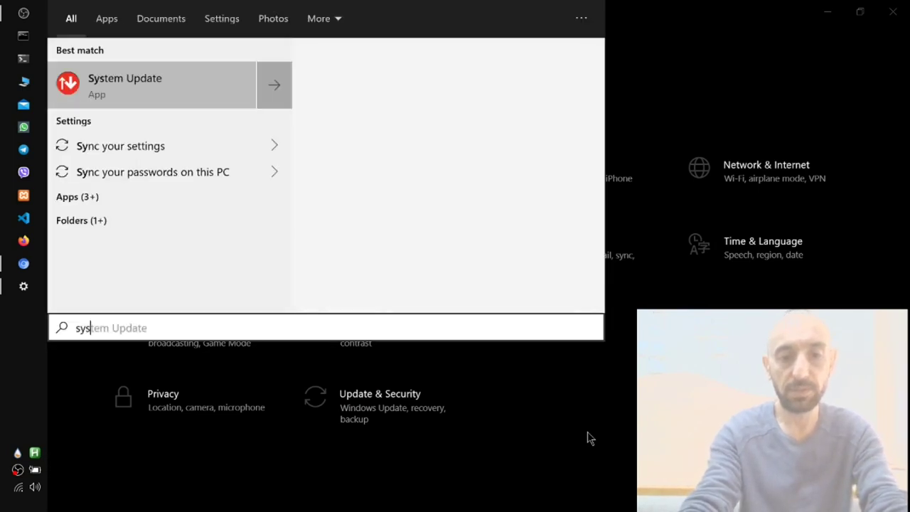
{"action": "type", "text": "tem information"}
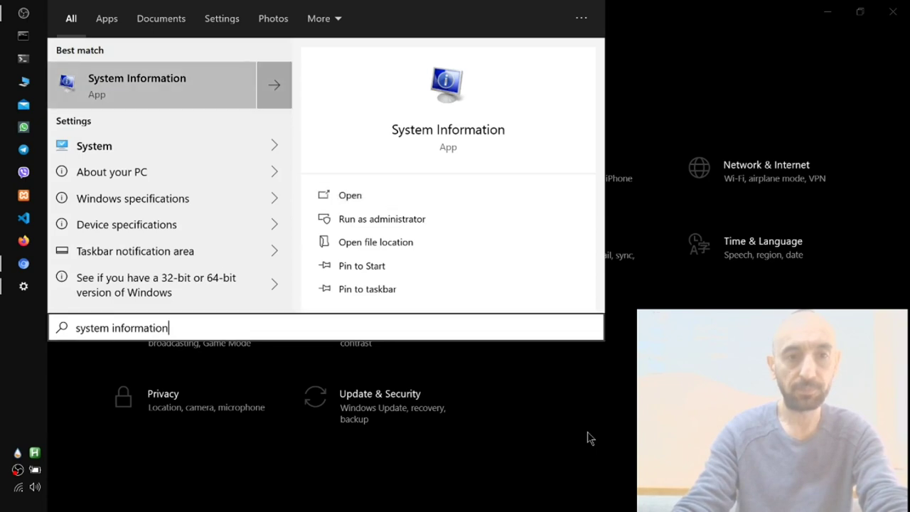
{"action": "key", "text": "Down"}
{"action": "key", "text": "Return"}
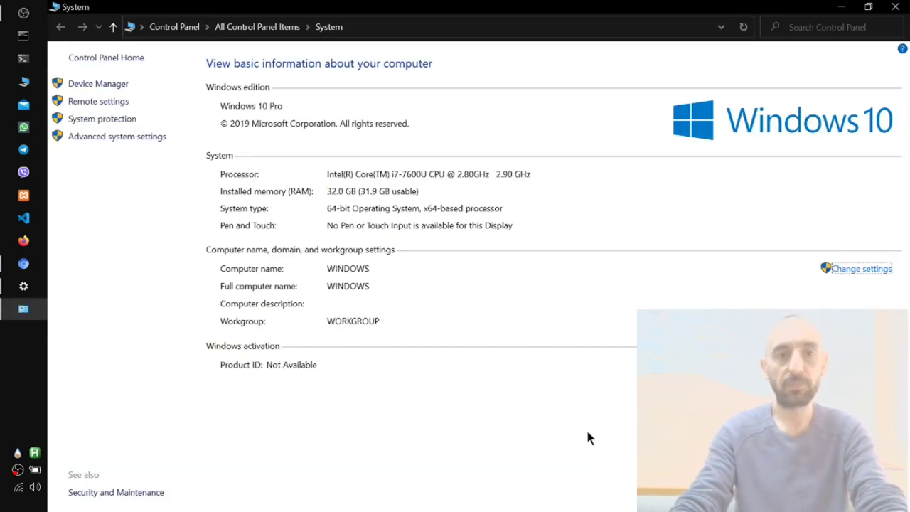
{"action": "left_click", "coordinate": [146, 137]}
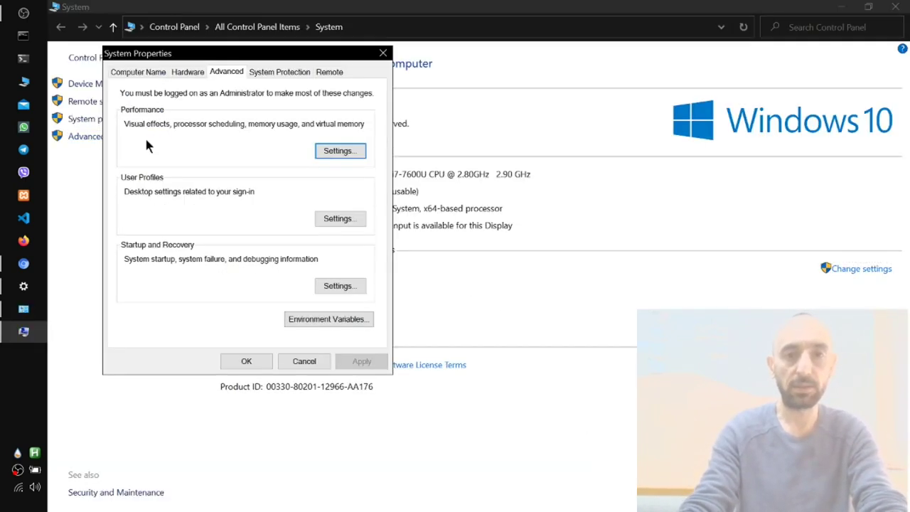
{"action": "left_click", "coordinate": [348, 150]}
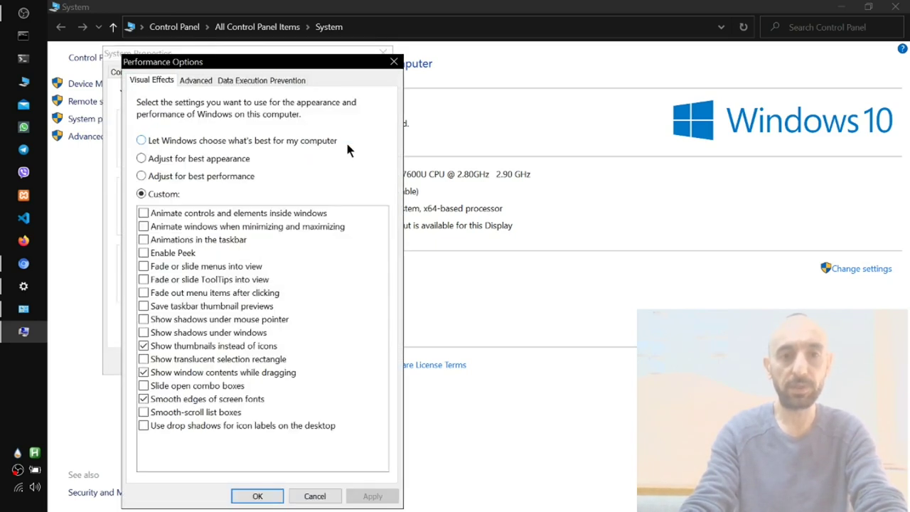
Adjust visual effects for best performance, re-enable only mouse pointer shadows, thumbnails, window contents while dragging and smooth font edges, and apply
{"action": "left_click", "coordinate": [211, 176]}
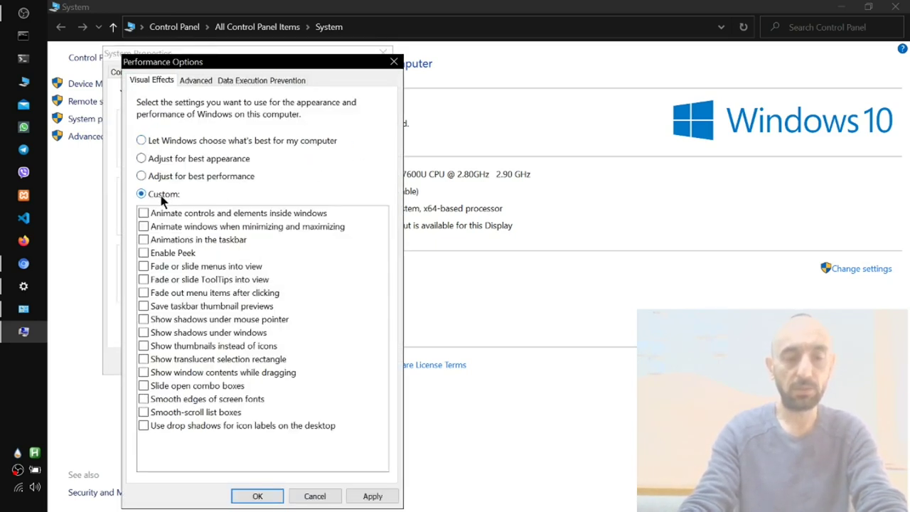
{"action": "left_click", "coordinate": [269, 319]}
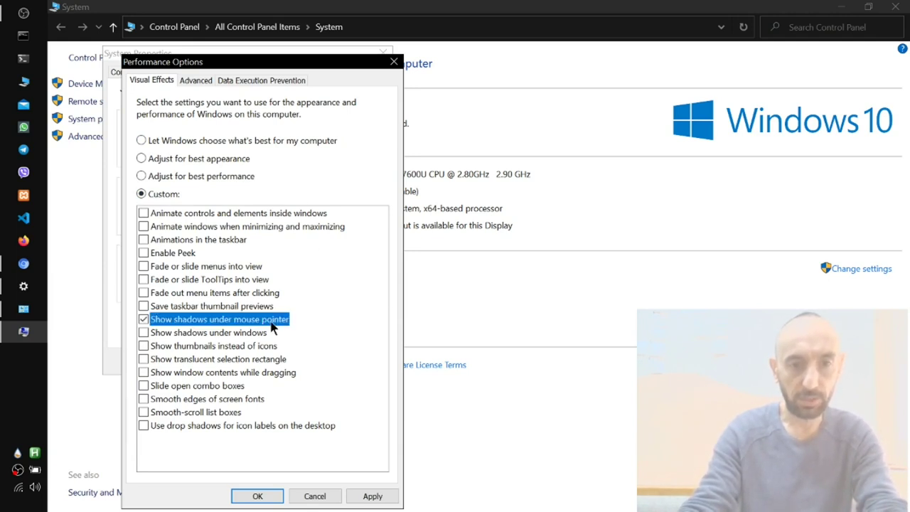
{"action": "left_click", "coordinate": [222, 347]}
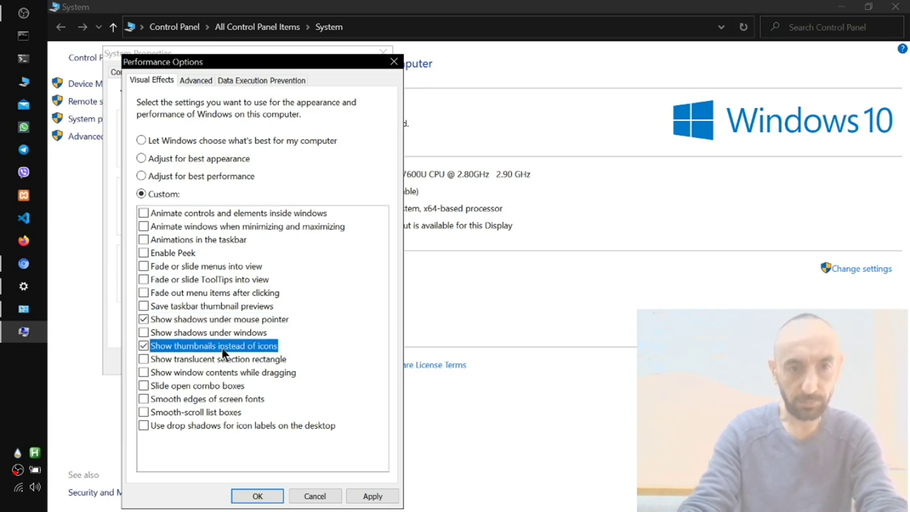
{"action": "left_click", "coordinate": [198, 373]}
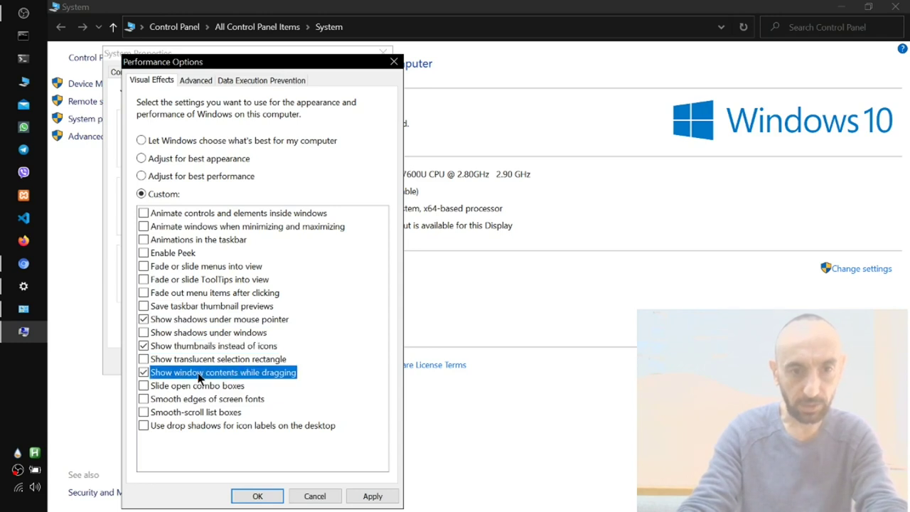
{"action": "left_click", "coordinate": [208, 399]}
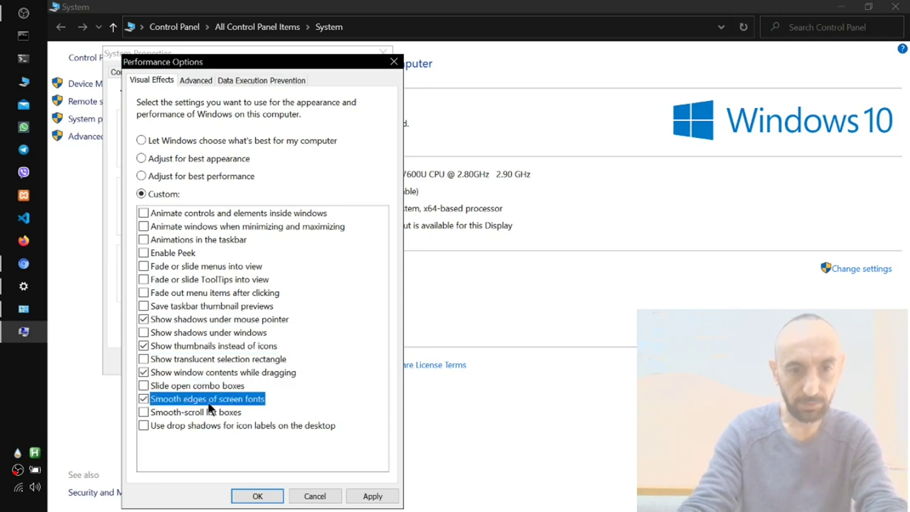
{"action": "left_click", "coordinate": [372, 496]}
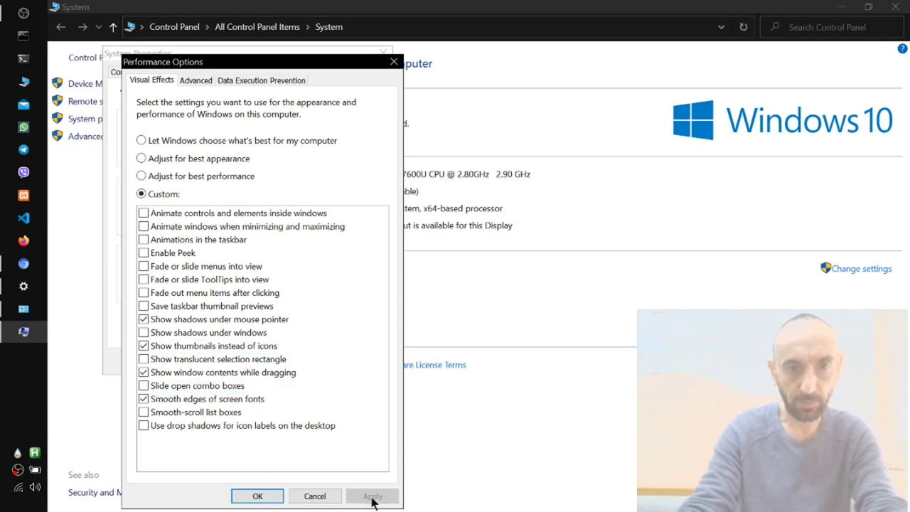
Open the Virtual Memory settings and turn automatic paging file management on and back off for all drives
{"action": "left_click", "coordinate": [196, 81]}
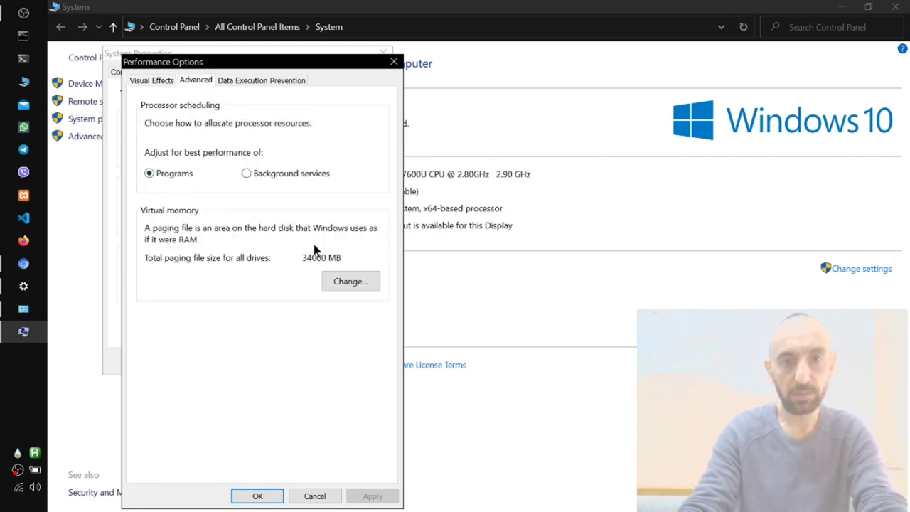
{"action": "left_click", "coordinate": [348, 284]}
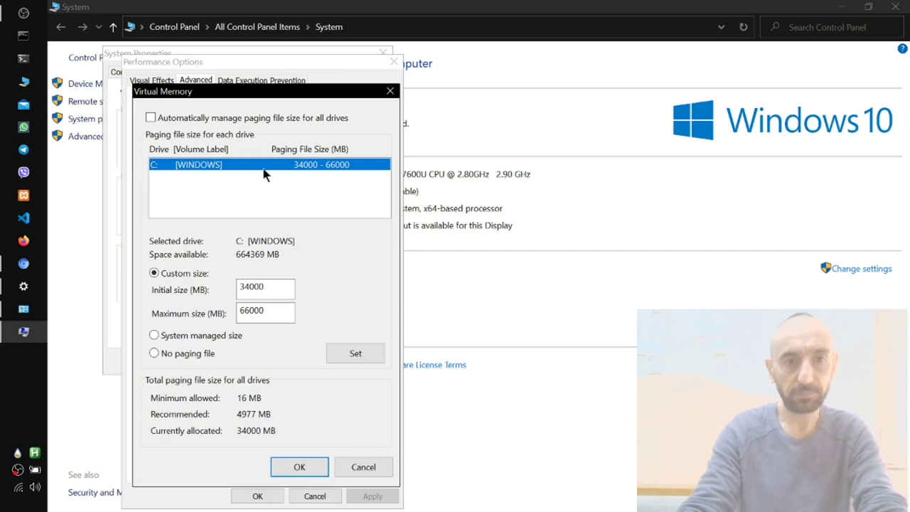
{"action": "left_click", "coordinate": [192, 121]}
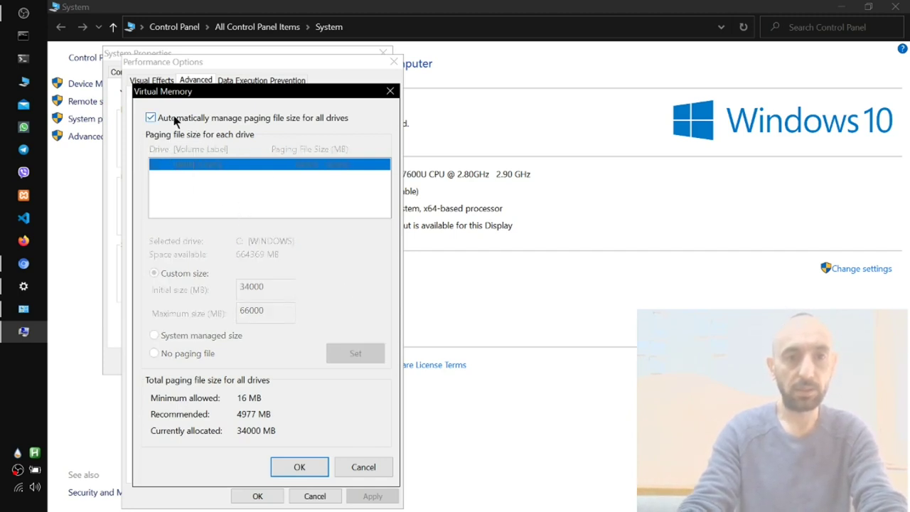
{"action": "left_click", "coordinate": [174, 119]}
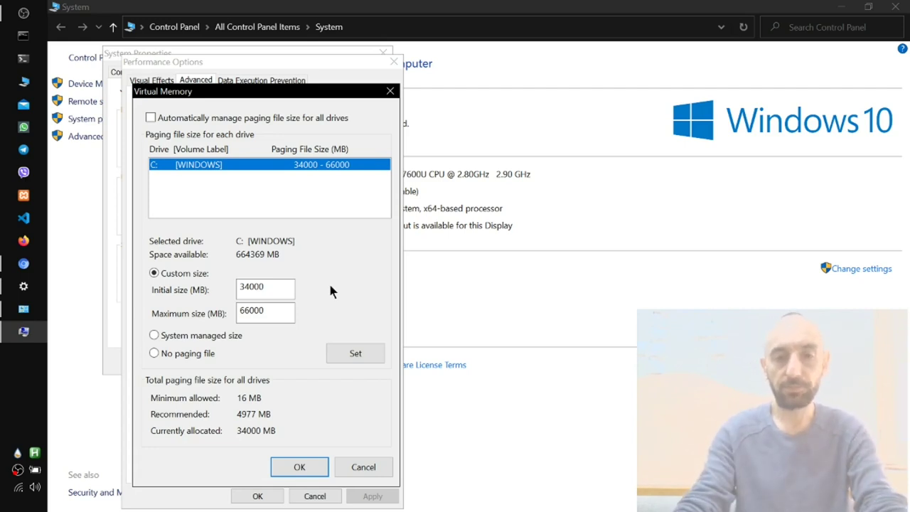
Open Calculator, maximize it and multiply 32 by 1024 to convert the installed RAM to megabytes
{"action": "key", "text": "super"}
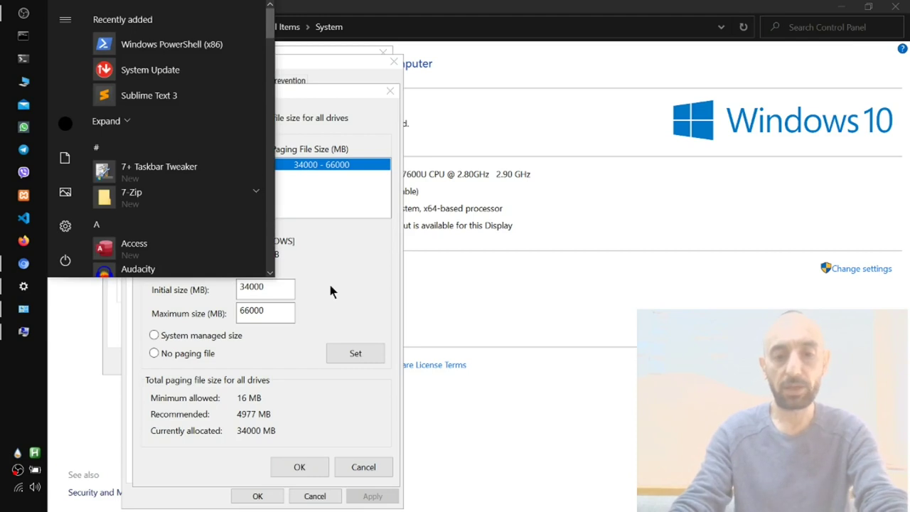
{"action": "type", "text": "cal"}
{"action": "key", "text": "Return"}
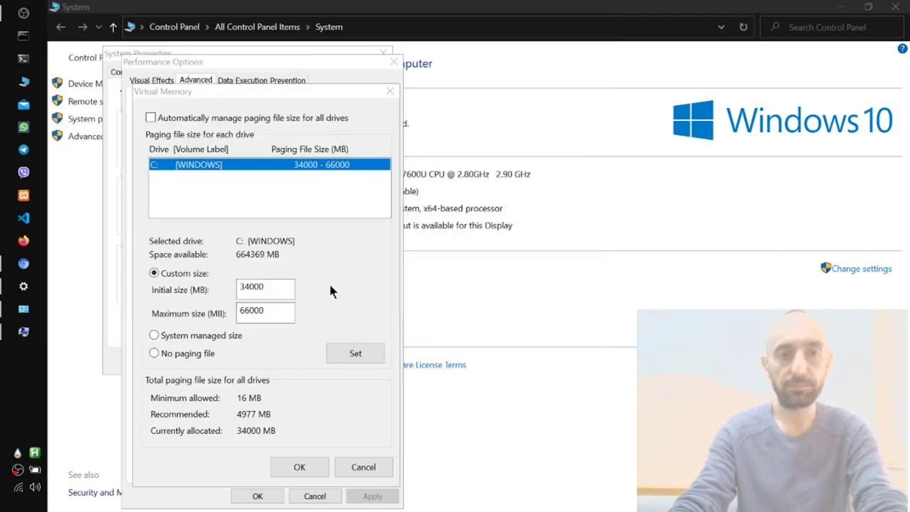
{"action": "key", "text": "super+Up"}
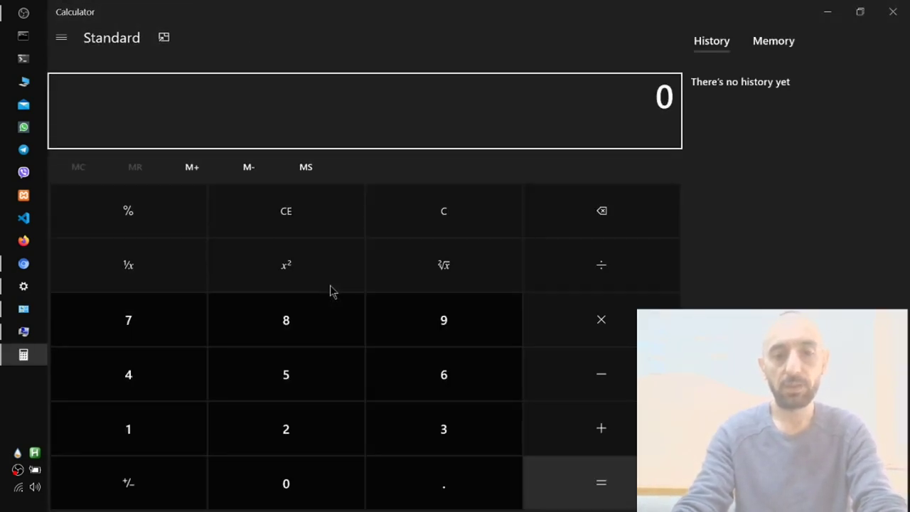
{"action": "type", "text": "32"}
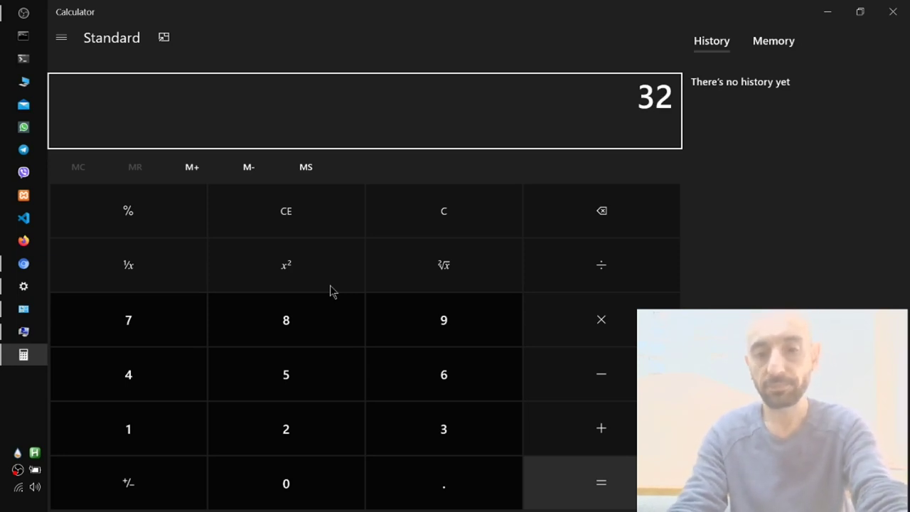
{"action": "type", "text": "*1024"}
{"action": "key", "text": "Return"}
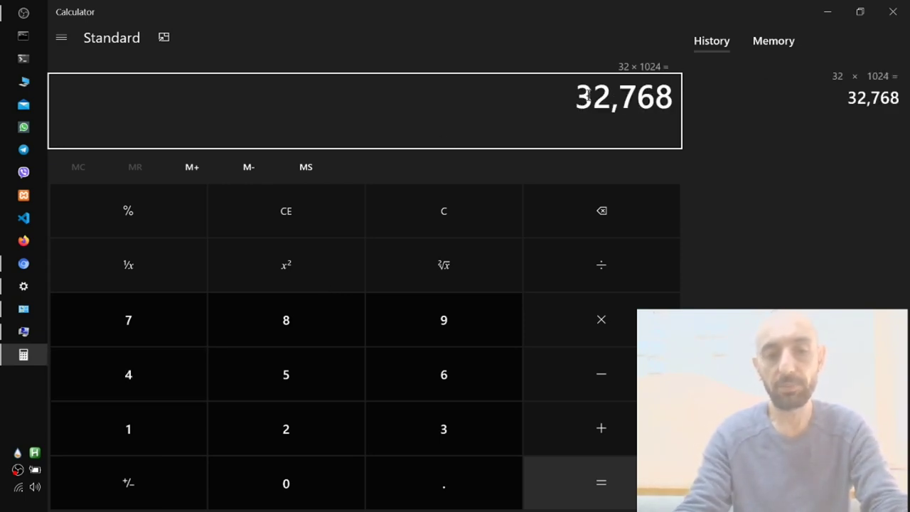
Place Calculator side by side with the System window and bring the Virtual Memory dialog back into focus
{"action": "key", "text": "super+Right"}
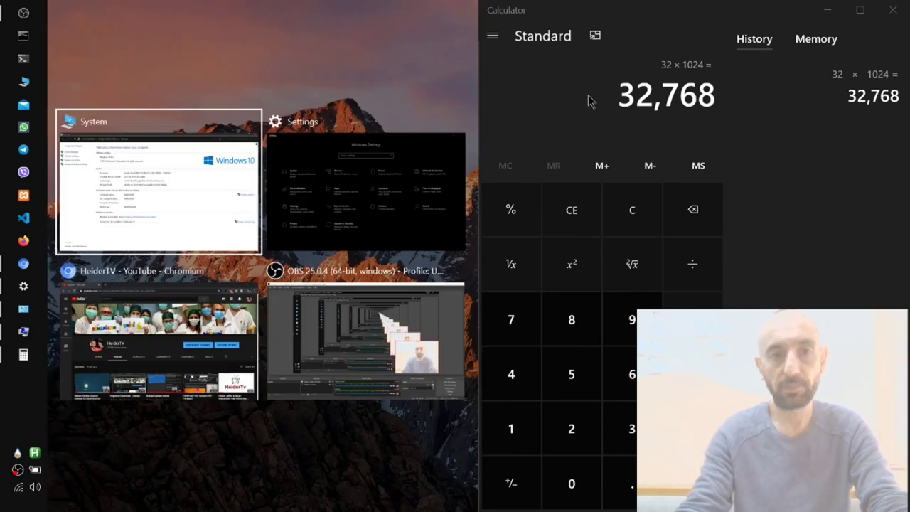
{"action": "left_click", "coordinate": [175, 202]}
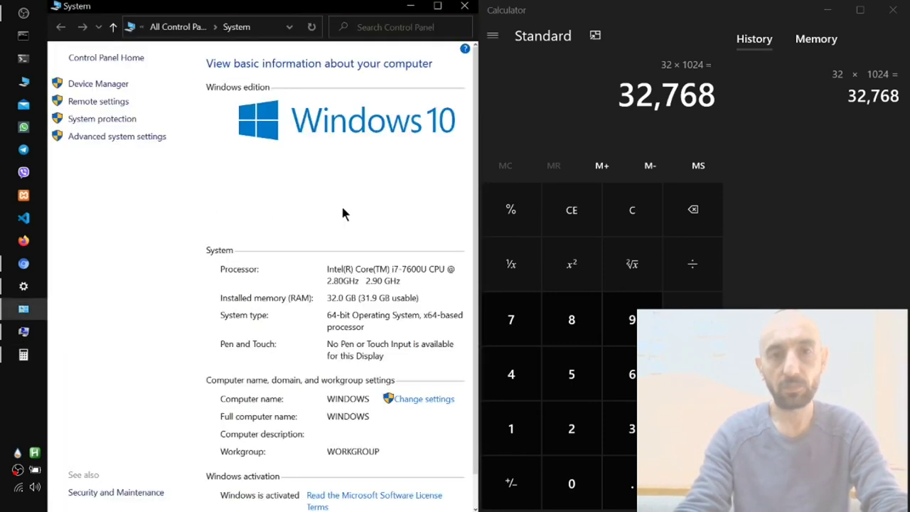
{"action": "key", "text": "super+Tab"}
{"action": "left_click", "coordinate": [359, 155]}
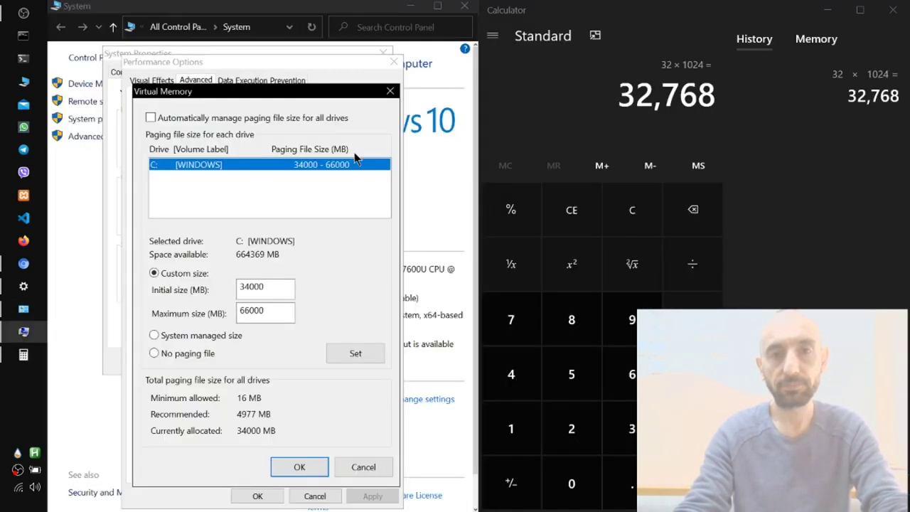
Multiply the 32,768 MB result by 2 in Calculator to work out the maximum paging file size
{"action": "left_click", "coordinate": [267, 292]}
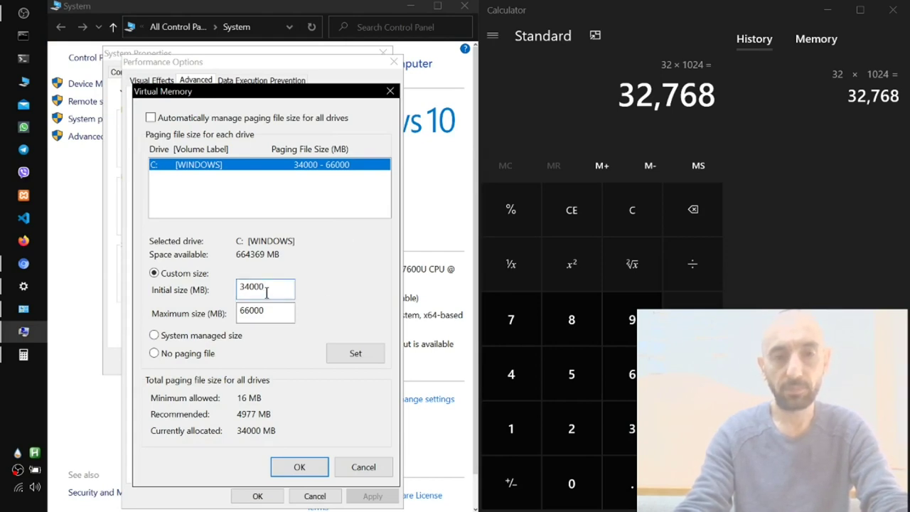
{"action": "left_click", "coordinate": [545, 110]}
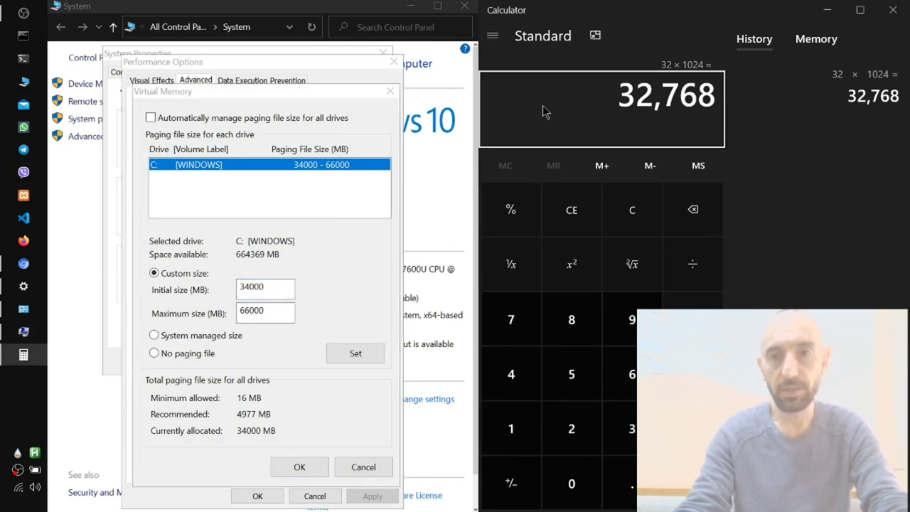
{"action": "left_click", "coordinate": [692, 320]}
{"action": "left_click", "coordinate": [571, 428]}
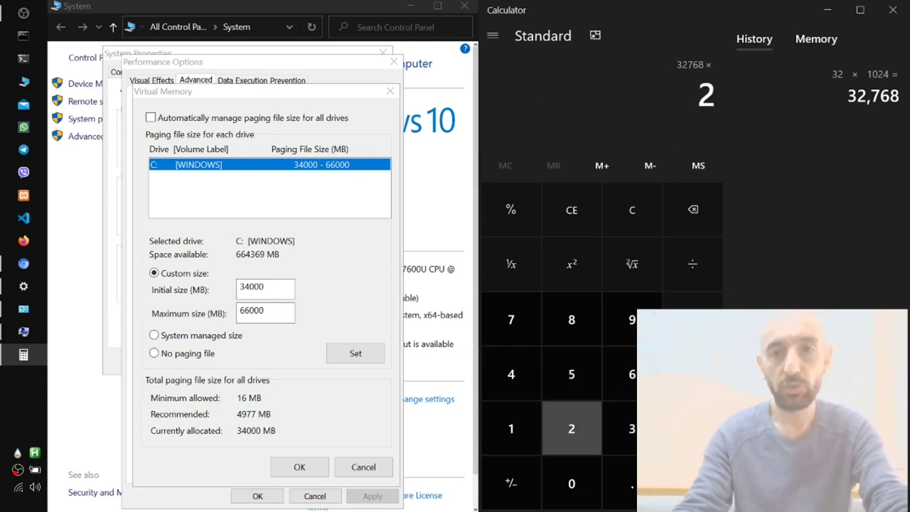
{"action": "left_click", "coordinate": [692, 484]}
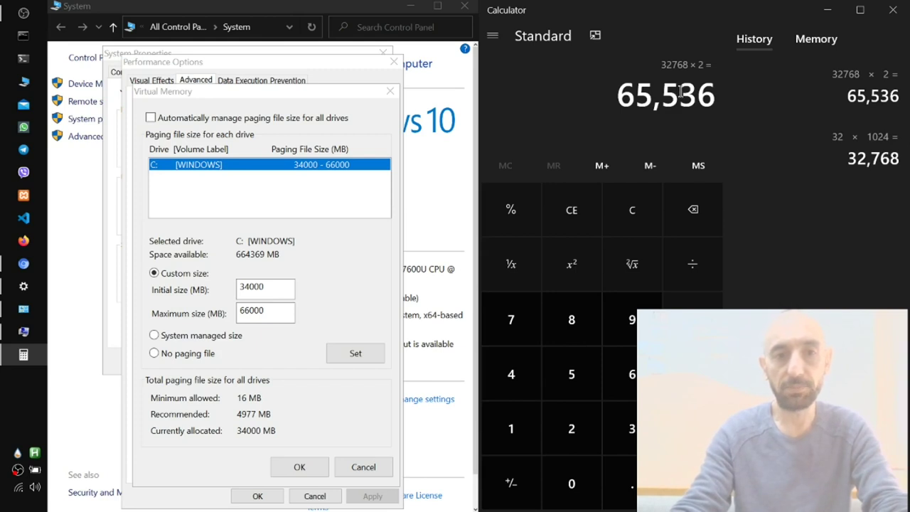
Set drive C:'s custom paging file to 34000 MB initial and 66000 MB maximum, accept all dialogs and close the open windows
{"action": "left_click", "coordinate": [245, 320]}
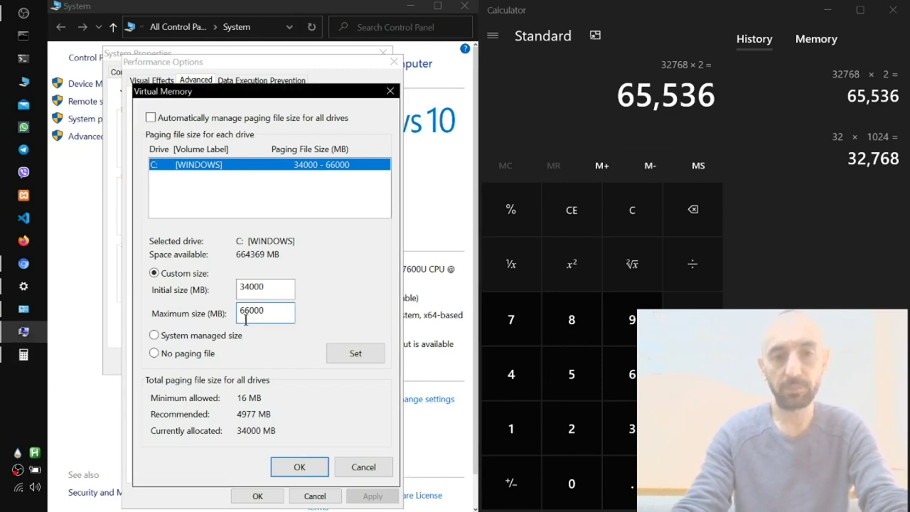
{"action": "left_click", "coordinate": [364, 357]}
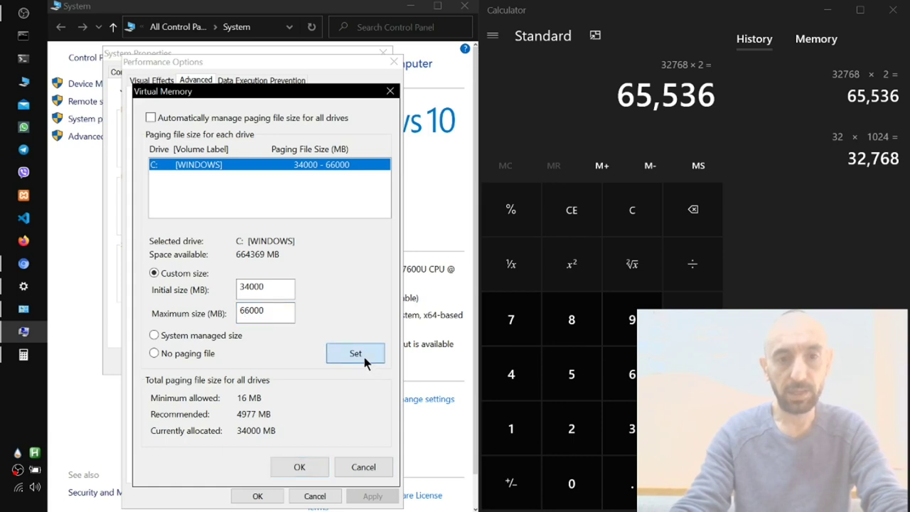
{"action": "left_click", "coordinate": [302, 467]}
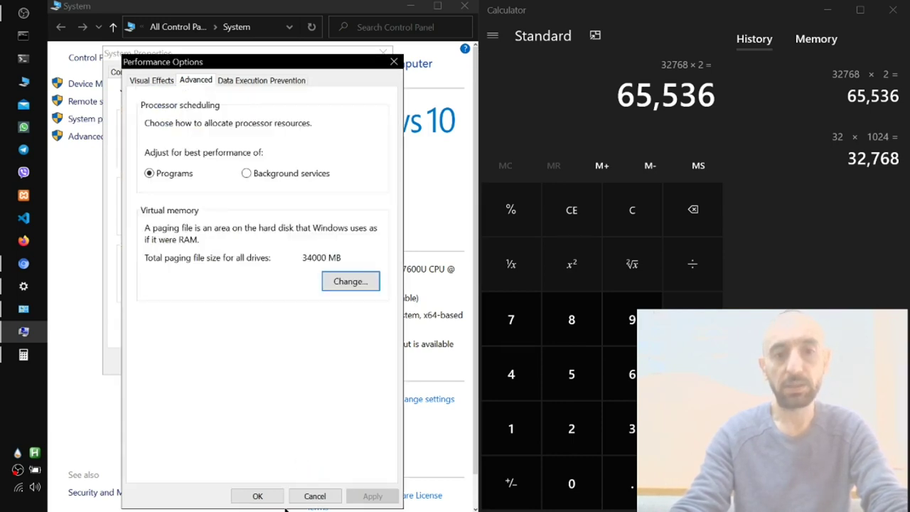
{"action": "left_click", "coordinate": [257, 497]}
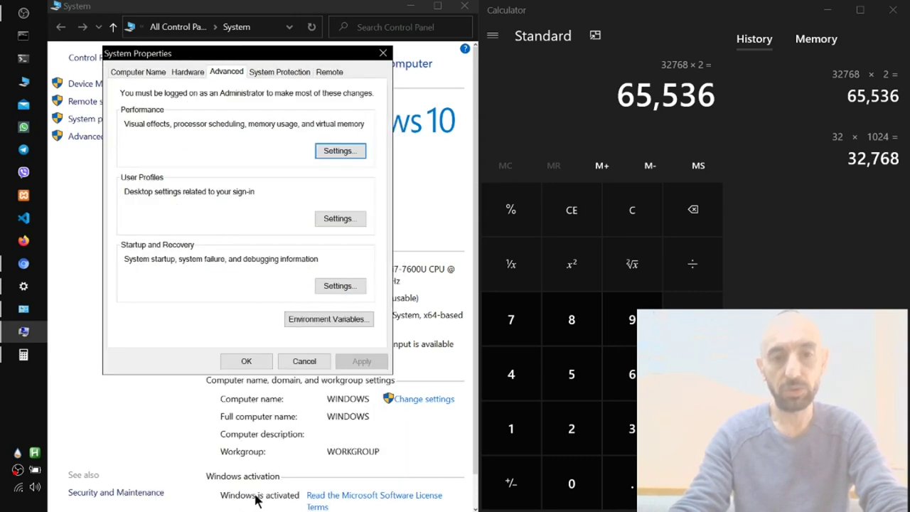
{"action": "left_click", "coordinate": [245, 361]}
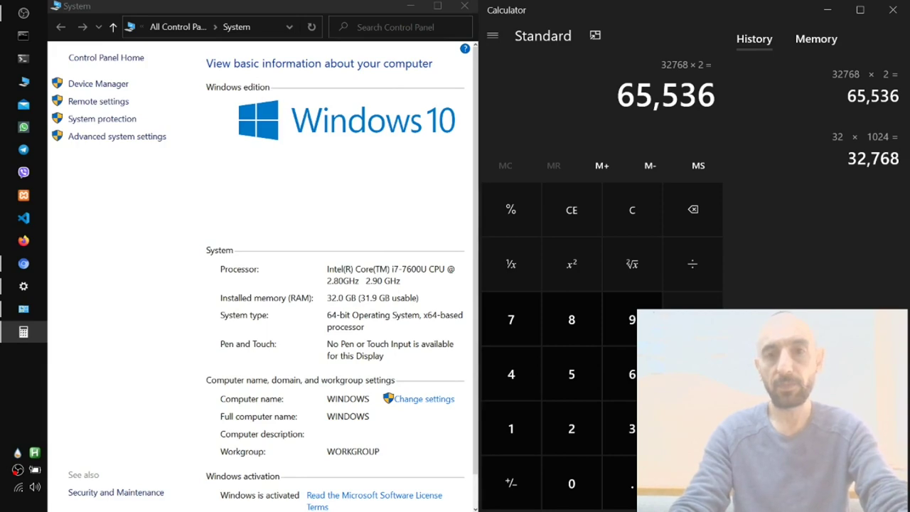
{"action": "key", "text": "alt+F4"}
{"action": "key", "text": "alt+F4"}
{"action": "key", "text": "alt+F4"}
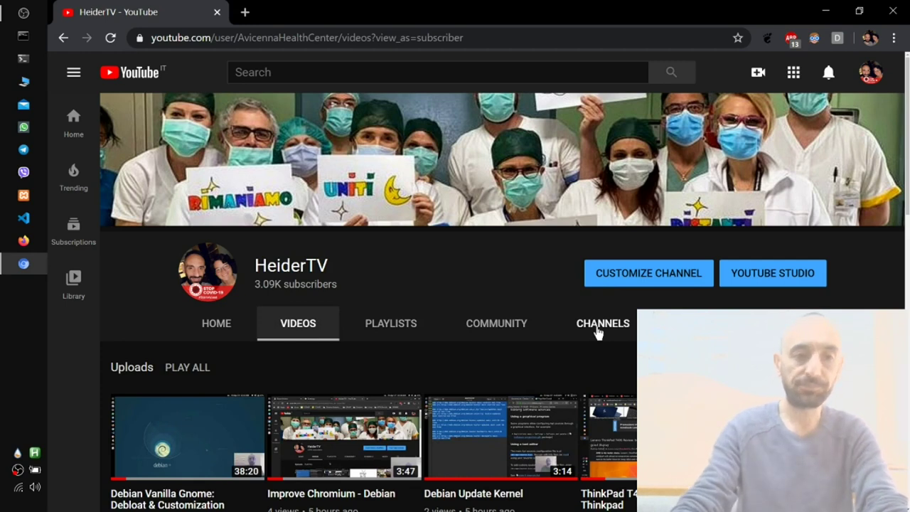
{"action": "left_click", "coordinate": [19, 488]}
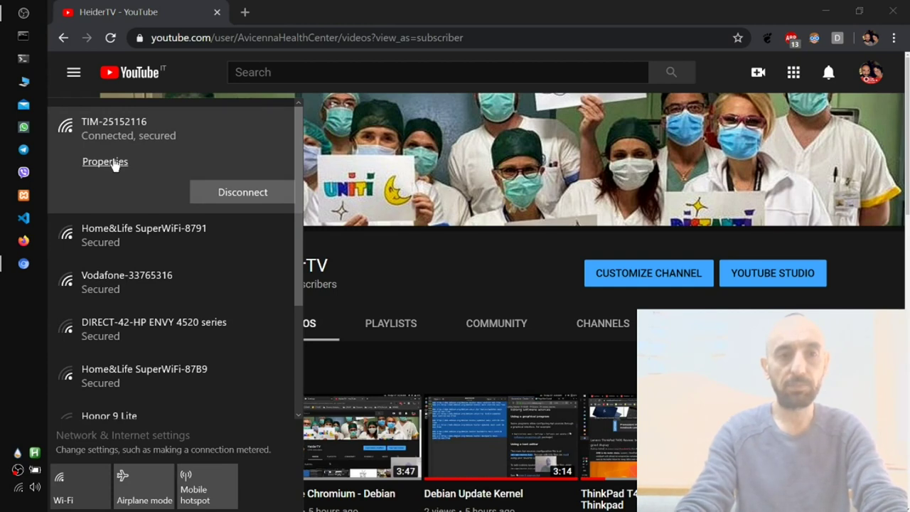
{"action": "left_click", "coordinate": [106, 161]}
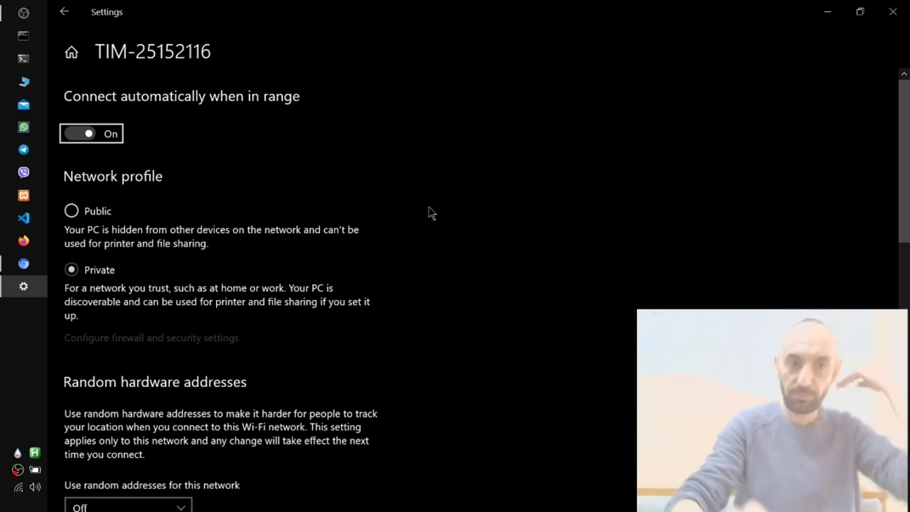
{"action": "key", "text": "alt+F4"}
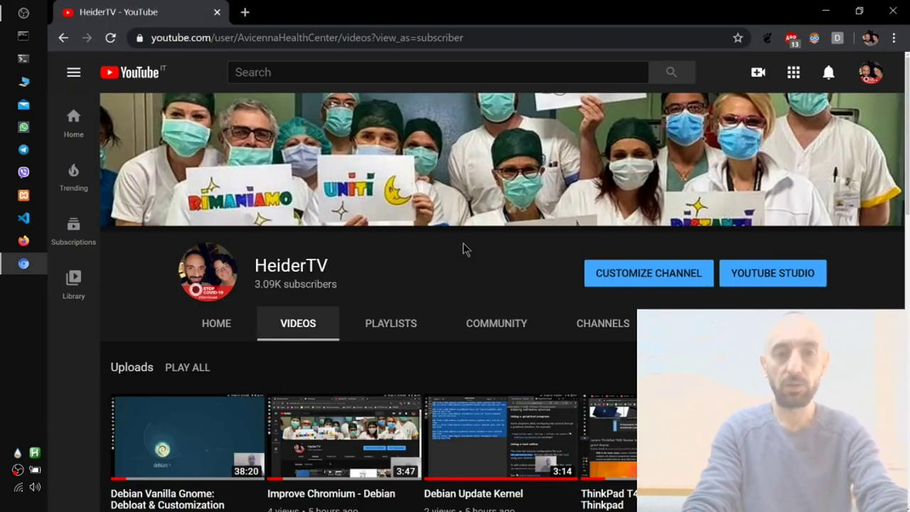
Open Control Panel maximized, search it for "internet" and open the Network and Sharing Center
{"action": "key", "text": "super"}
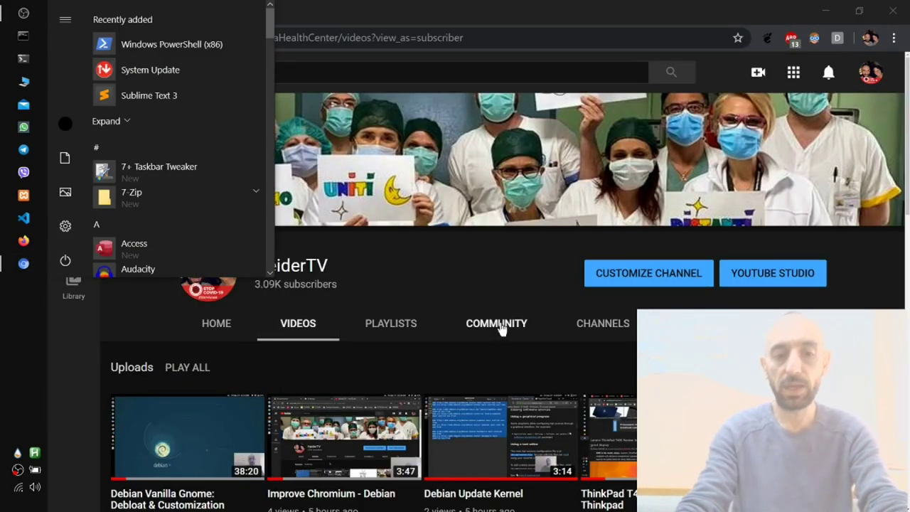
{"action": "type", "text": "contro"}
{"action": "key", "text": "Return"}
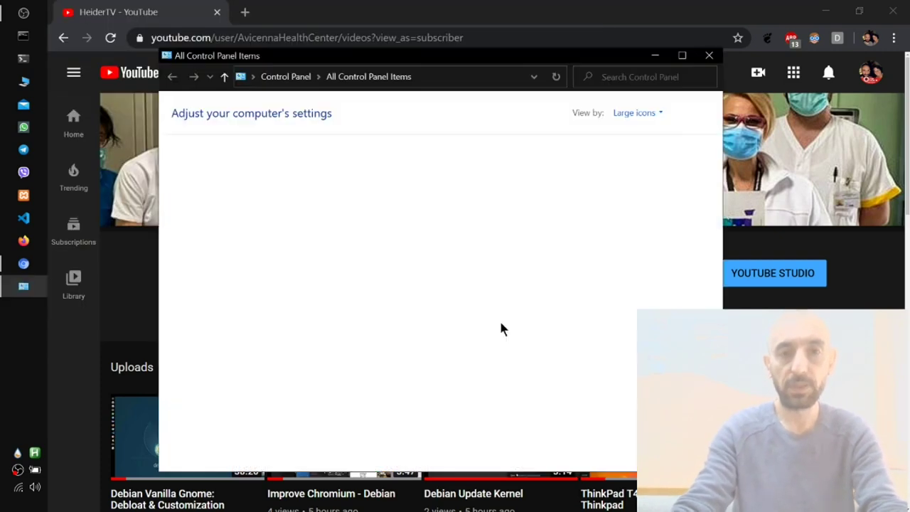
{"action": "key", "text": "super+Up"}
{"action": "key", "text": "ctrl+f"}
{"action": "type", "text": "in"}
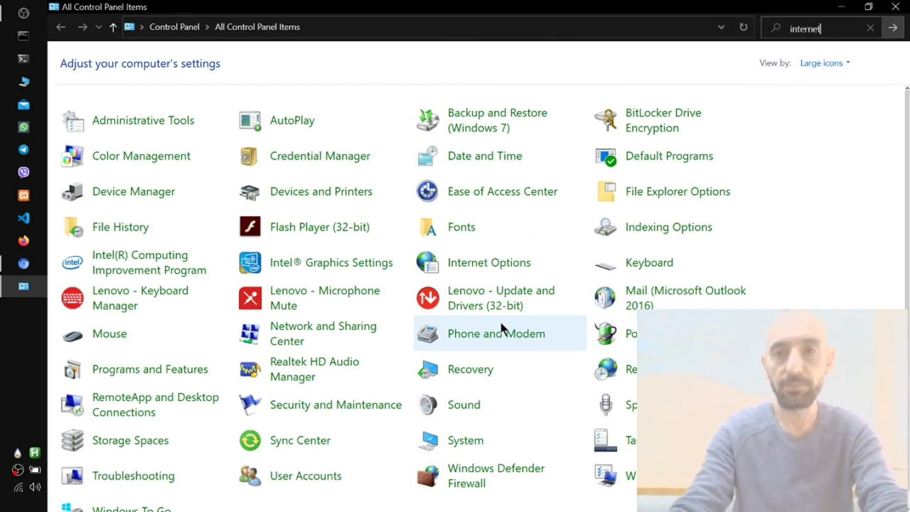
{"action": "type", "text": "ternet"}
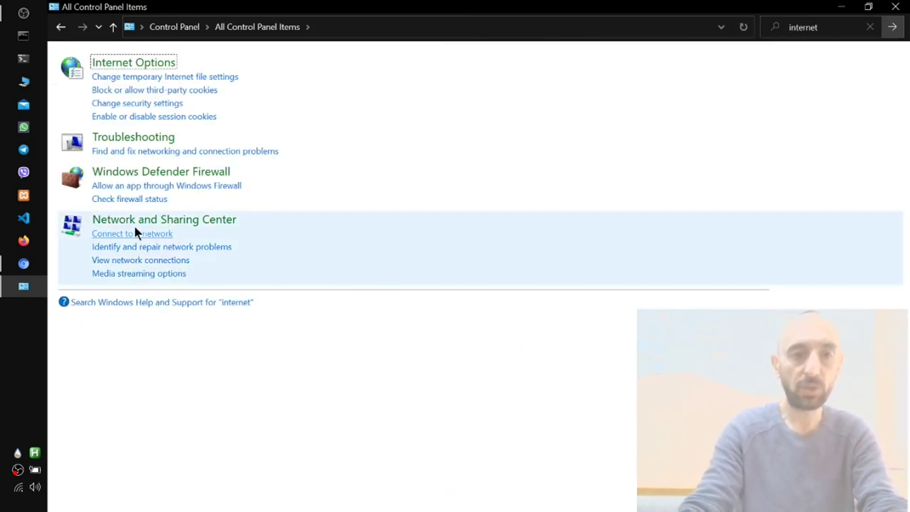
{"action": "left_click", "coordinate": [185, 224]}
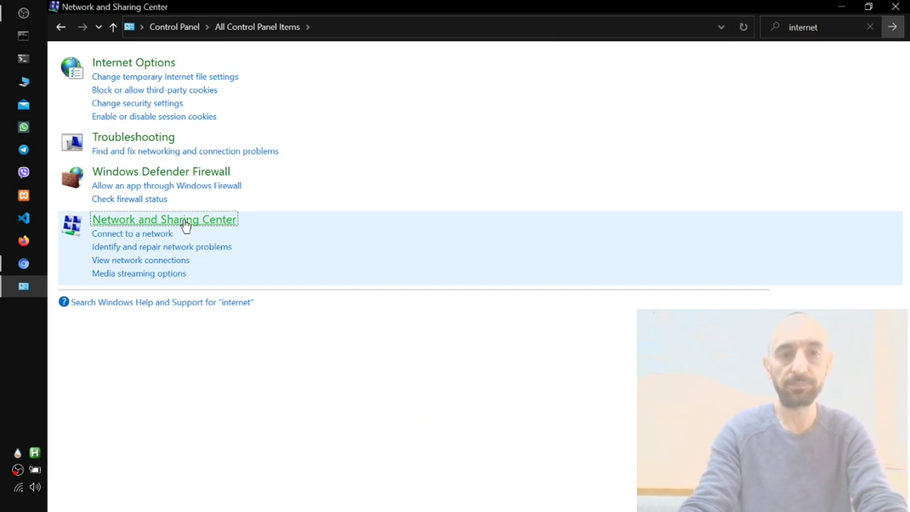
Open the Internet Protocol Version 4 (TCP/IPv4) properties of the active Wi-Fi connection
{"action": "left_click", "coordinate": [535, 120]}
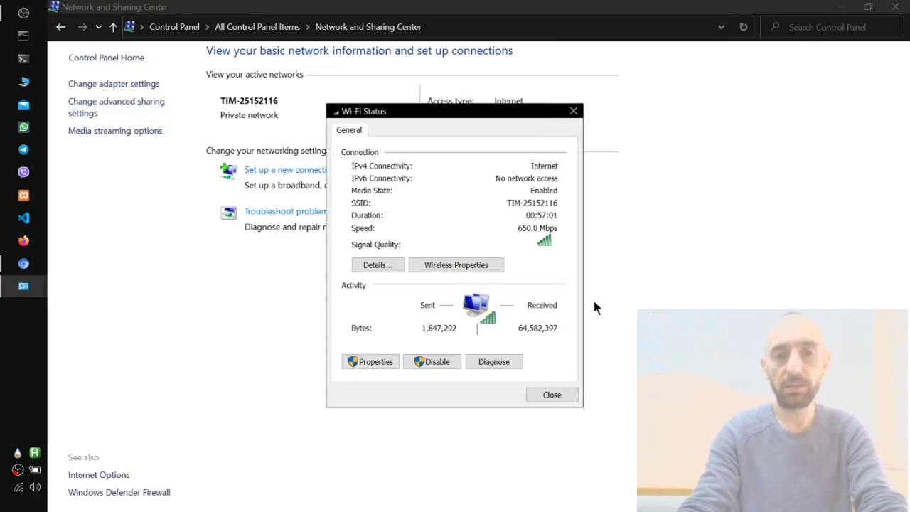
{"action": "left_click", "coordinate": [350, 362]}
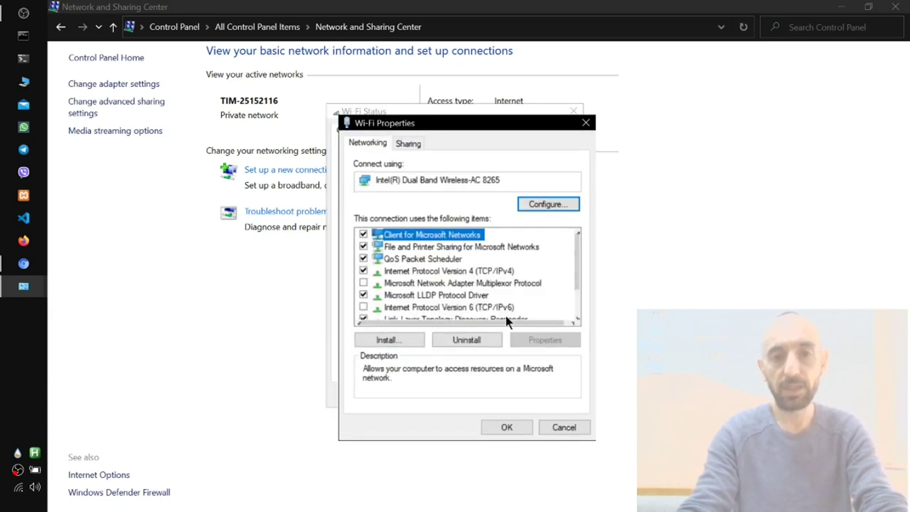
{"action": "left_click", "coordinate": [480, 273]}
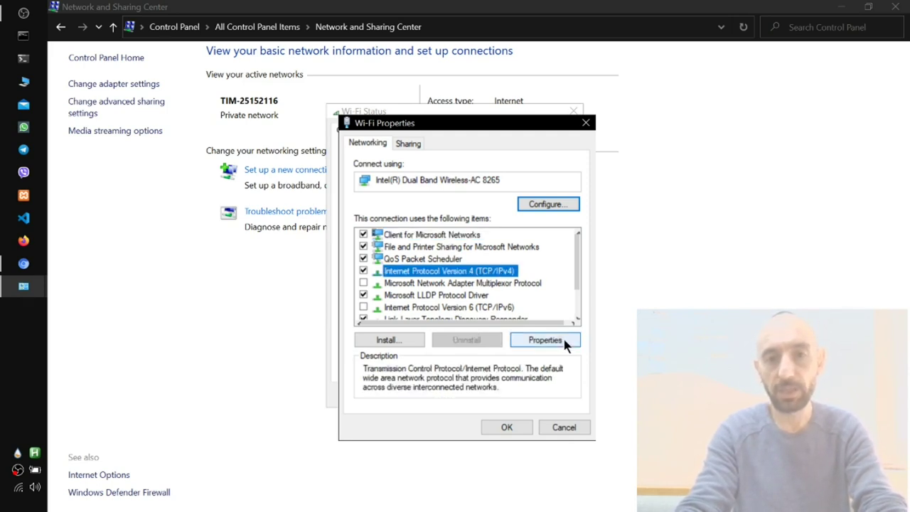
{"action": "left_click", "coordinate": [544, 340]}
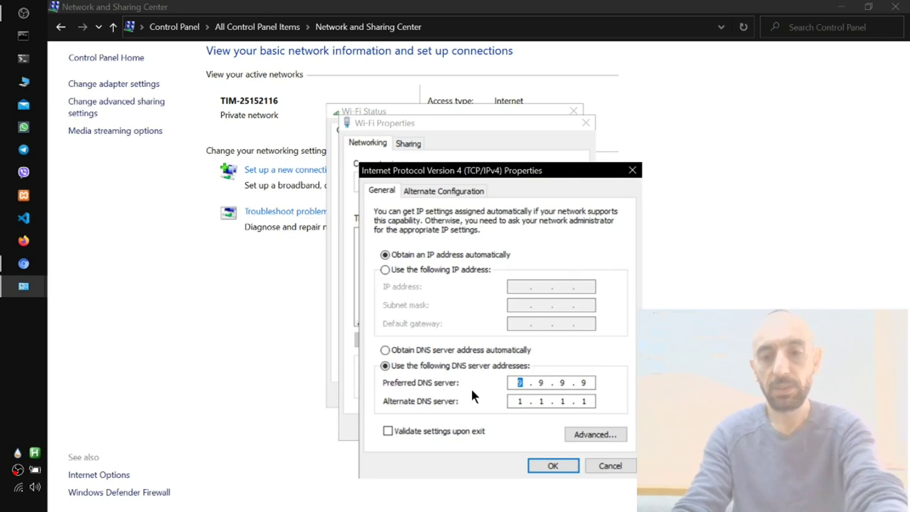
Set the preferred DNS server to 9.9.9.9 with 1.1.1.1 as alternate, confirm the Wi-Fi dialogs and close the Network and Sharing Center
{"action": "type", "text": "9"}
{"action": "key", "text": "Right"}
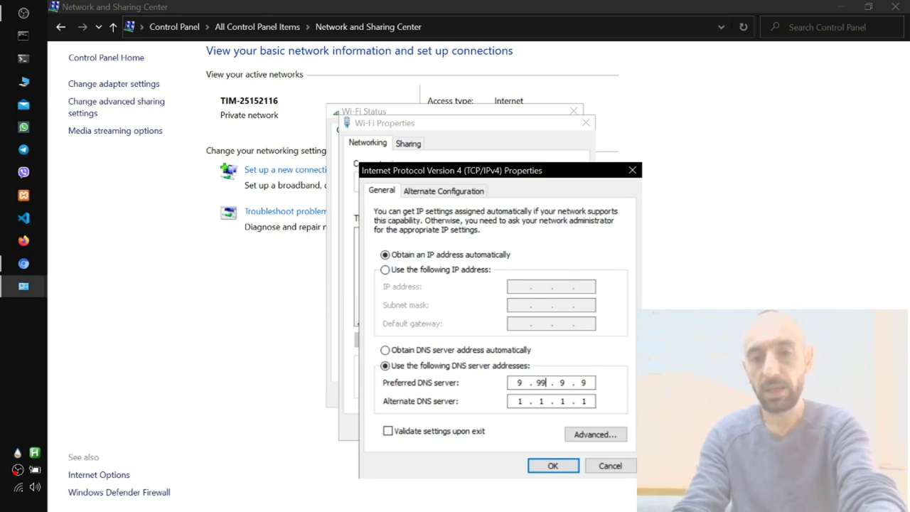
{"action": "key", "text": "BackSpace"}
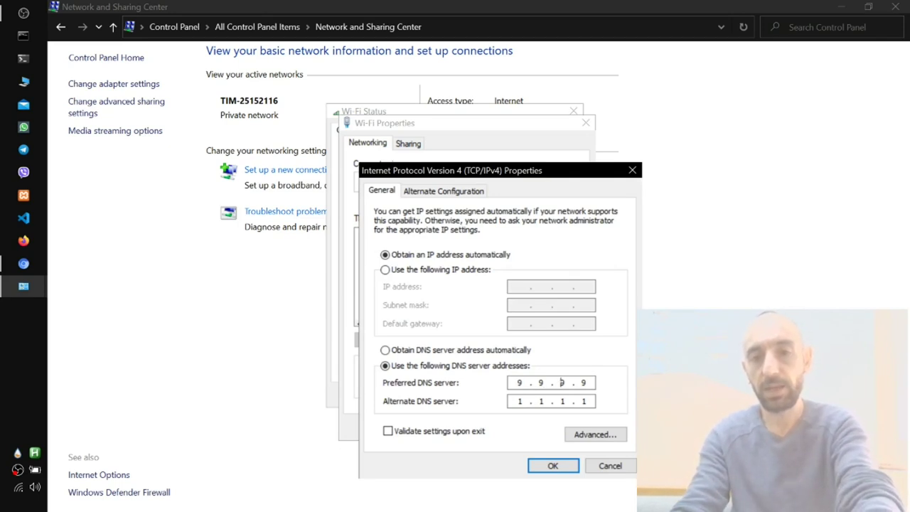
{"action": "key", "text": "Tab"}
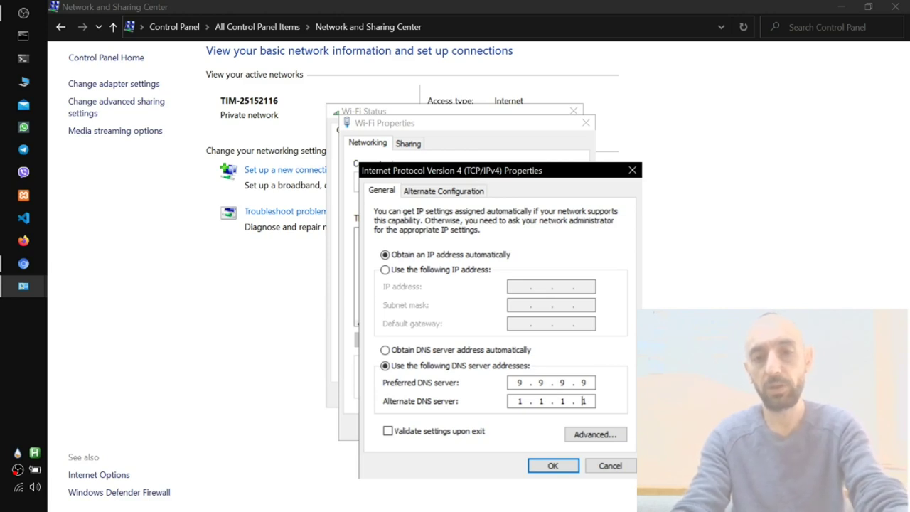
{"action": "left_click", "coordinate": [538, 464]}
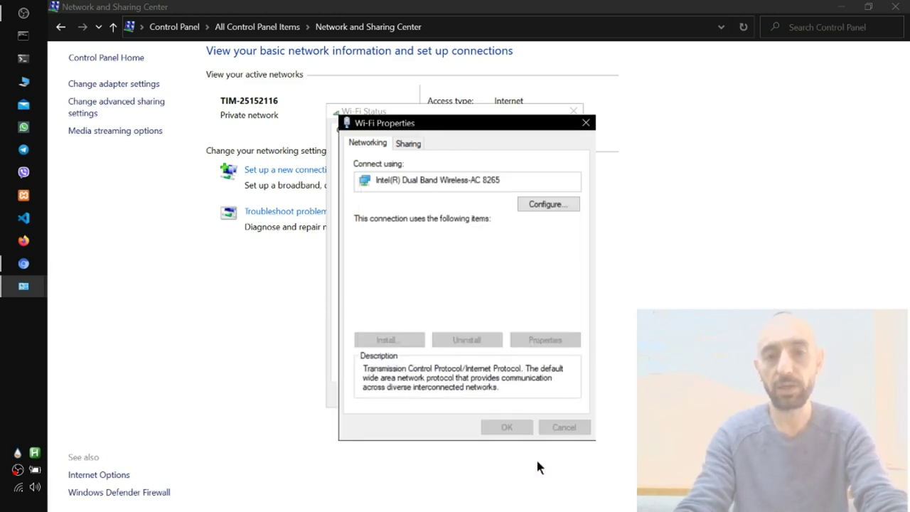
{"action": "left_click", "coordinate": [506, 427]}
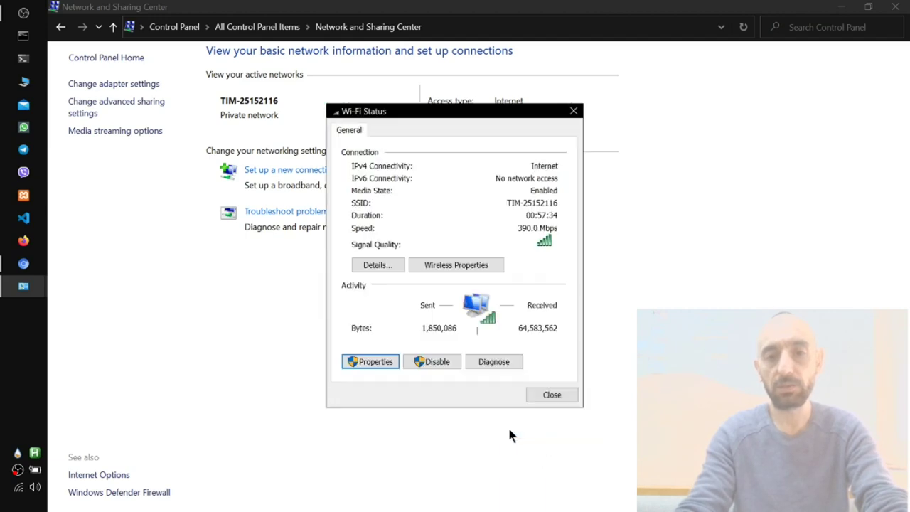
{"action": "left_click", "coordinate": [550, 394]}
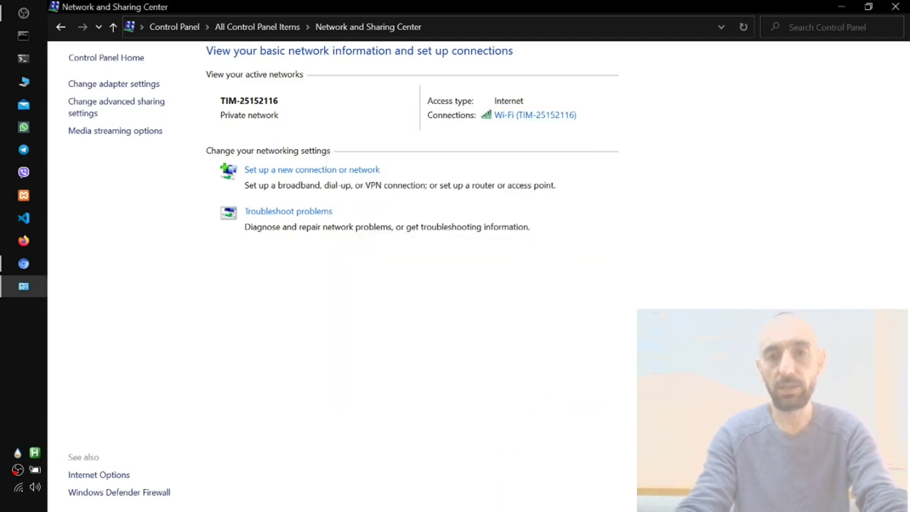
{"action": "key", "text": "alt+F4"}
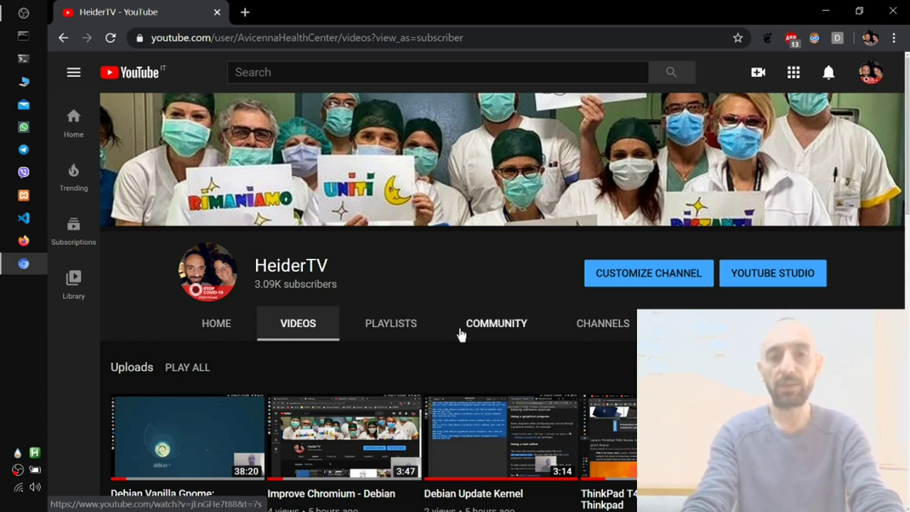
Open Power Options from the battery status and bring up the Balanced plan's advanced power settings
{"action": "right_click", "coordinate": [34, 471]}
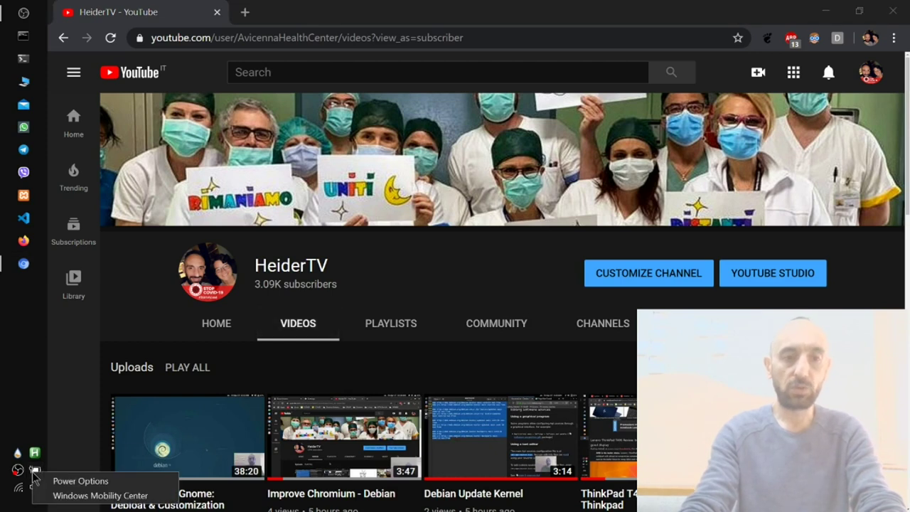
{"action": "left_click", "coordinate": [22, 382]}
{"action": "mouse_move", "coordinate": [39, 474]}
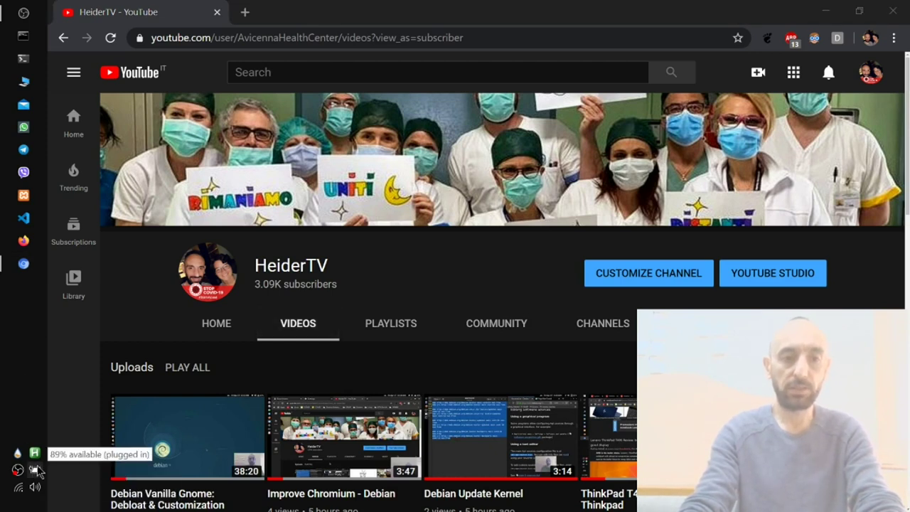
{"action": "right_click", "coordinate": [39, 473]}
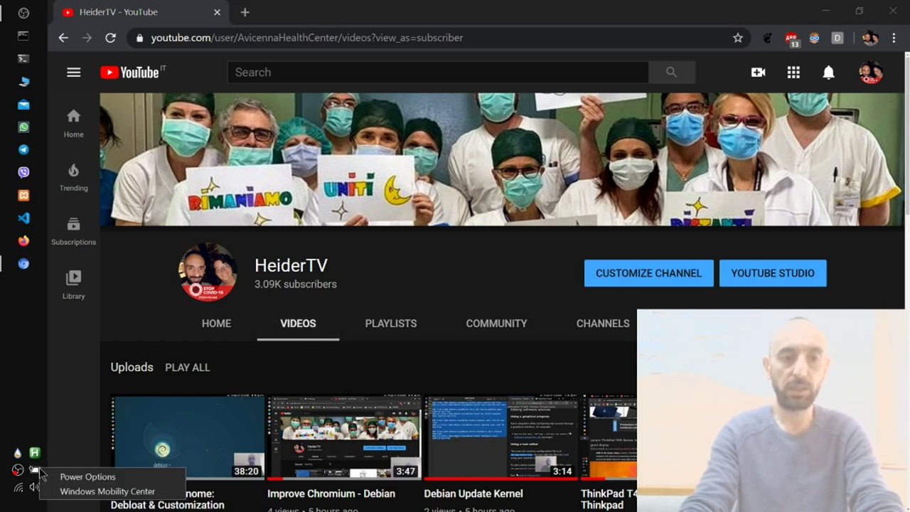
{"action": "left_click", "coordinate": [101, 481]}
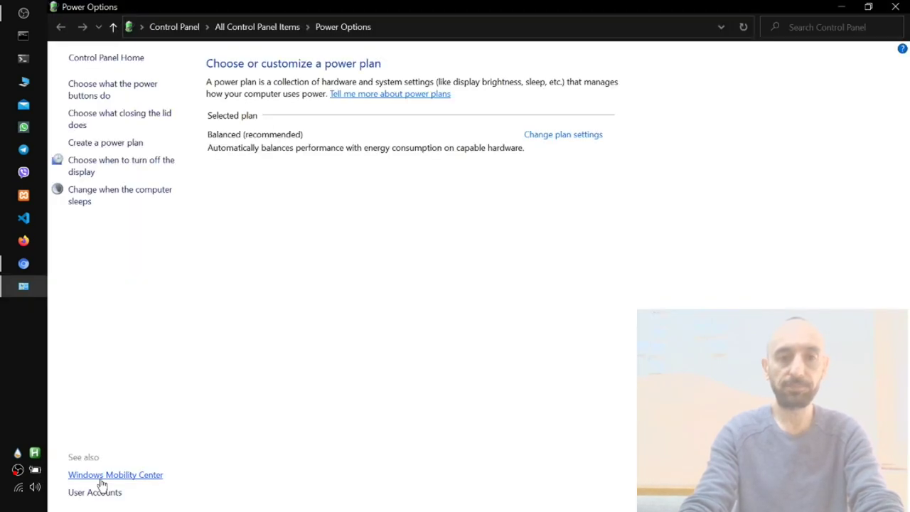
{"action": "left_click", "coordinate": [568, 137]}
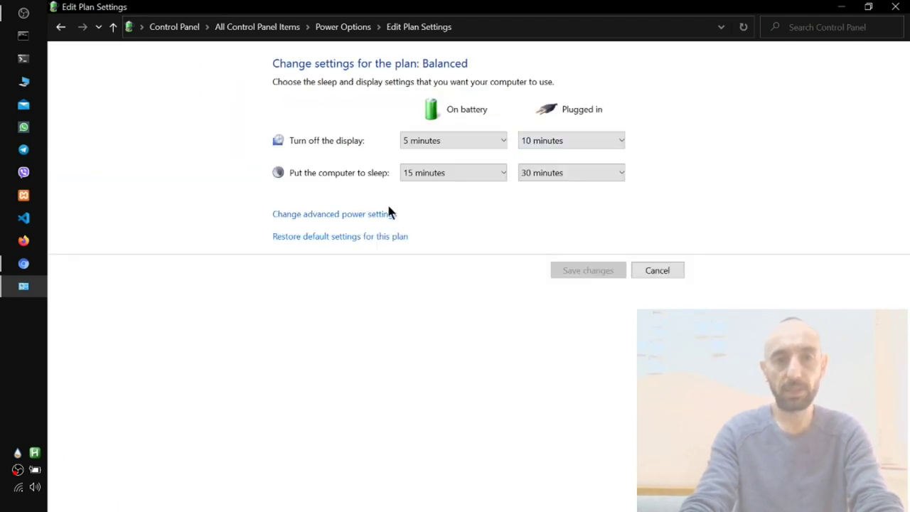
{"action": "left_click", "coordinate": [342, 216]}
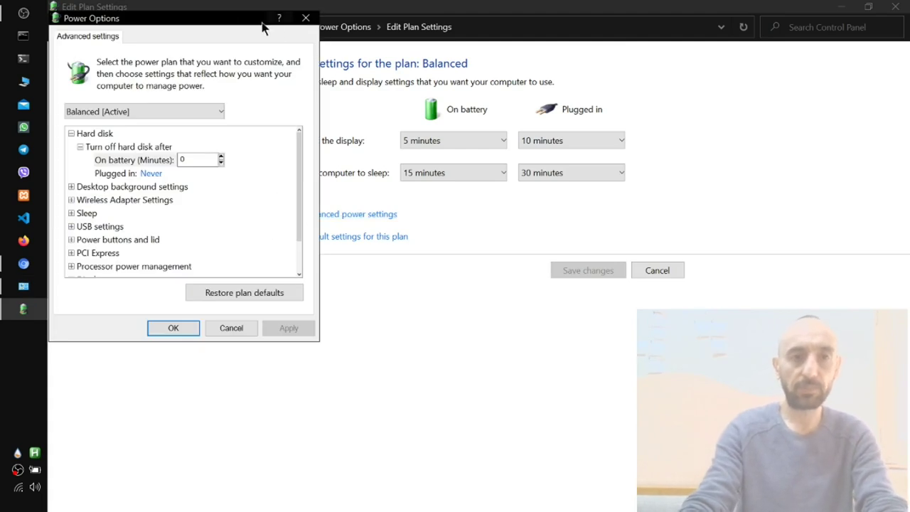
Check the Balanced plan's hard disk turn-off times and the desktop background slide show settings
{"action": "left_click_drag", "start_coordinate": [235, 22], "coordinate": [561, 14]}
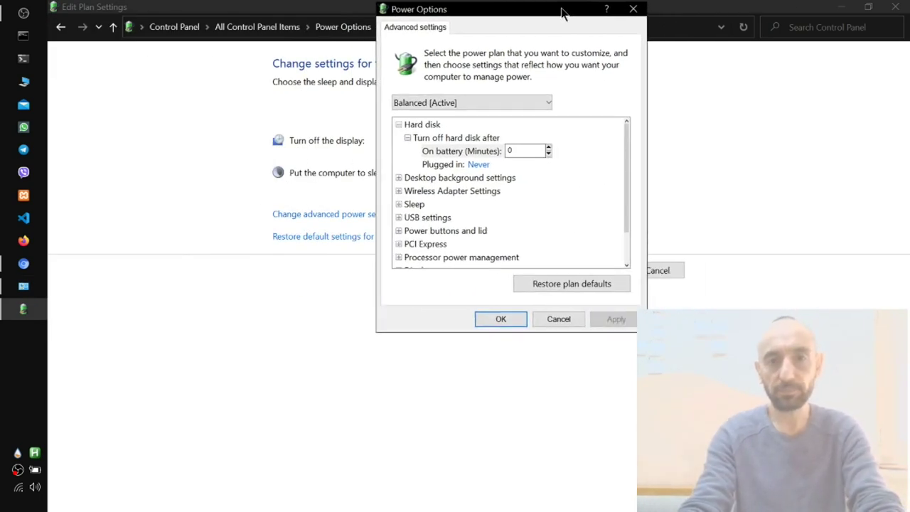
{"action": "left_click", "coordinate": [485, 167]}
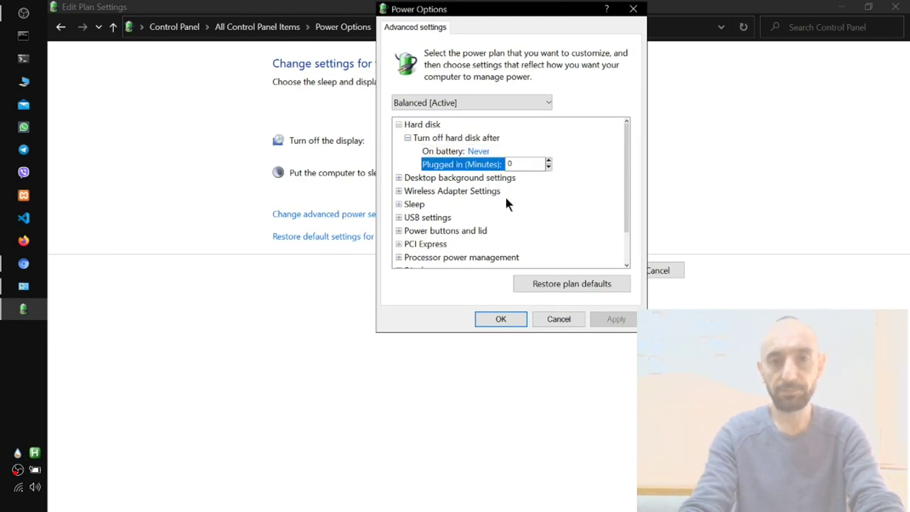
{"action": "left_click", "coordinate": [398, 178]}
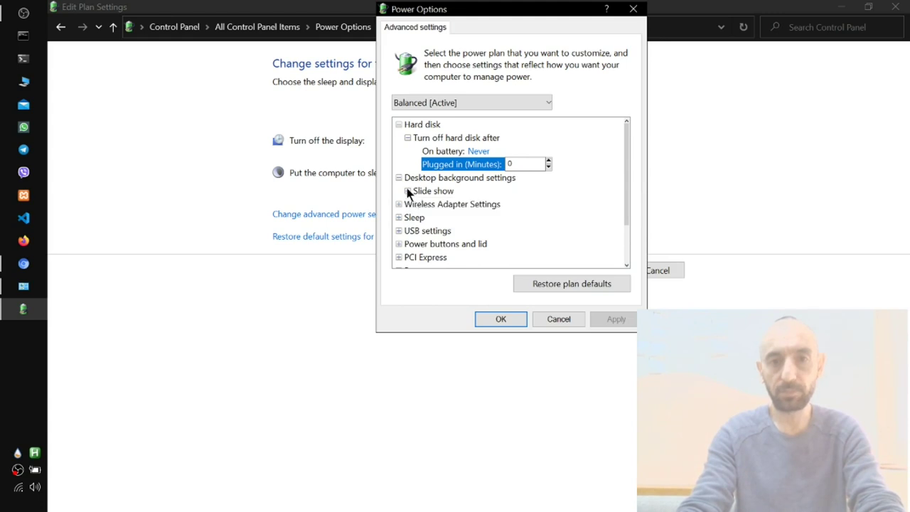
{"action": "left_click", "coordinate": [407, 191]}
{"action": "scroll", "coordinate": [579, 209], "scroll_direction": "down", "scroll_amount": 2}
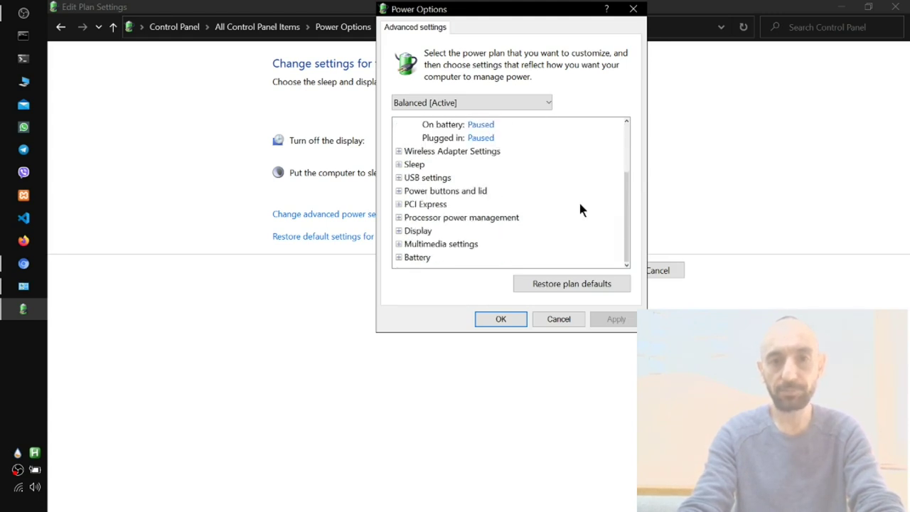
Check the Power Saving Mode under Wireless Adapter Settings and the Link State Power Management under PCI Express
{"action": "double_click", "coordinate": [469, 152]}
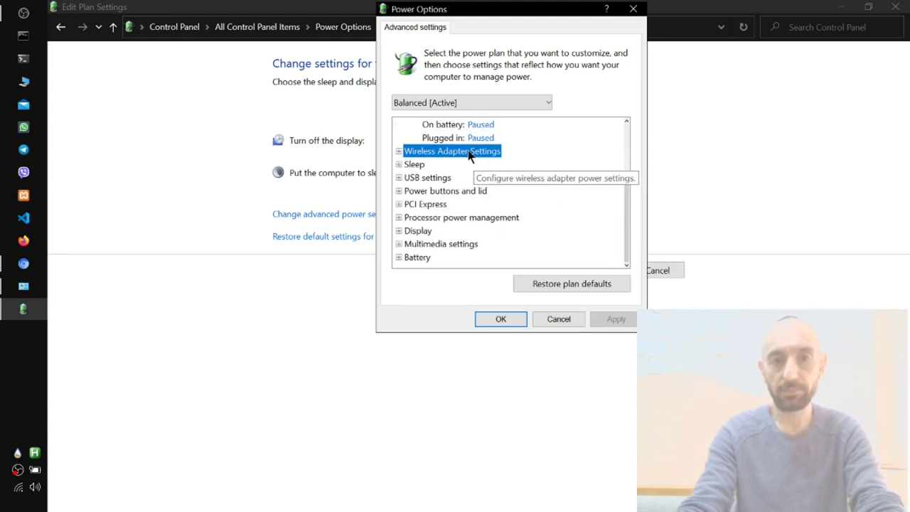
{"action": "double_click", "coordinate": [450, 166]}
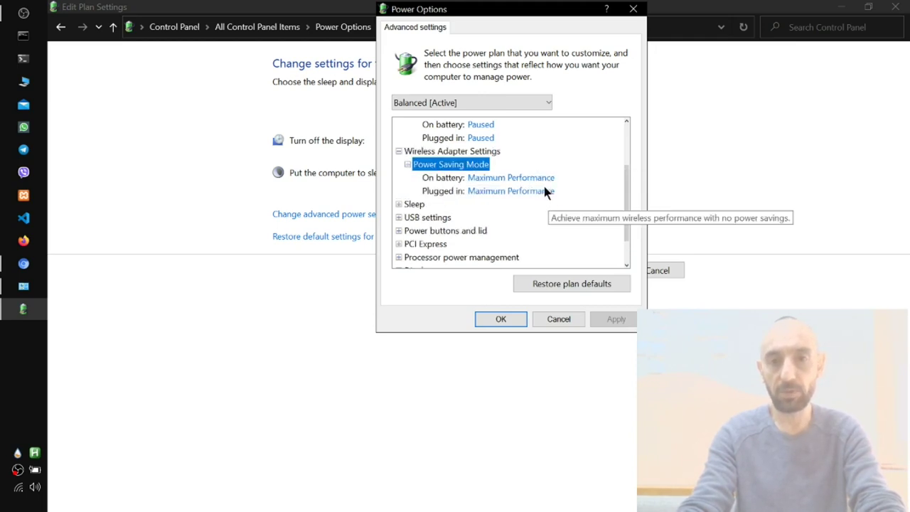
{"action": "scroll", "coordinate": [595, 215], "scroll_direction": "down", "scroll_amount": 1}
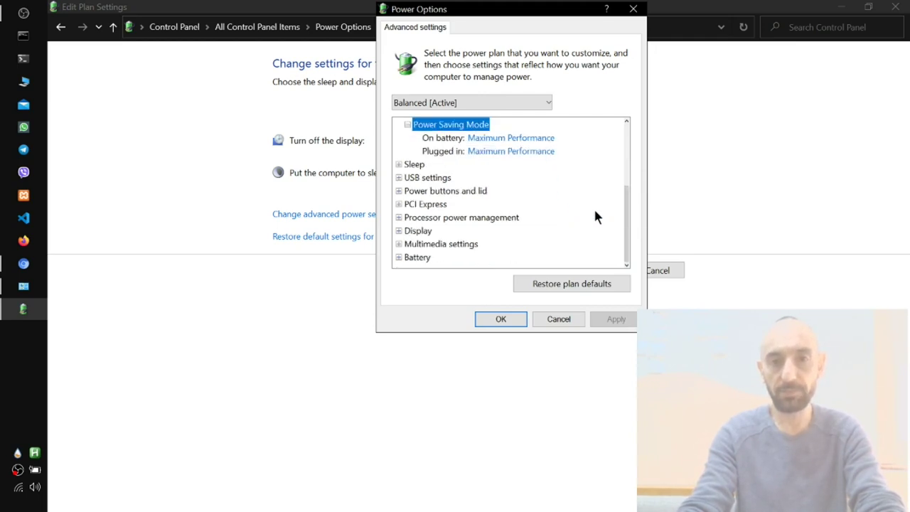
{"action": "double_click", "coordinate": [436, 206]}
{"action": "double_click", "coordinate": [494, 219]}
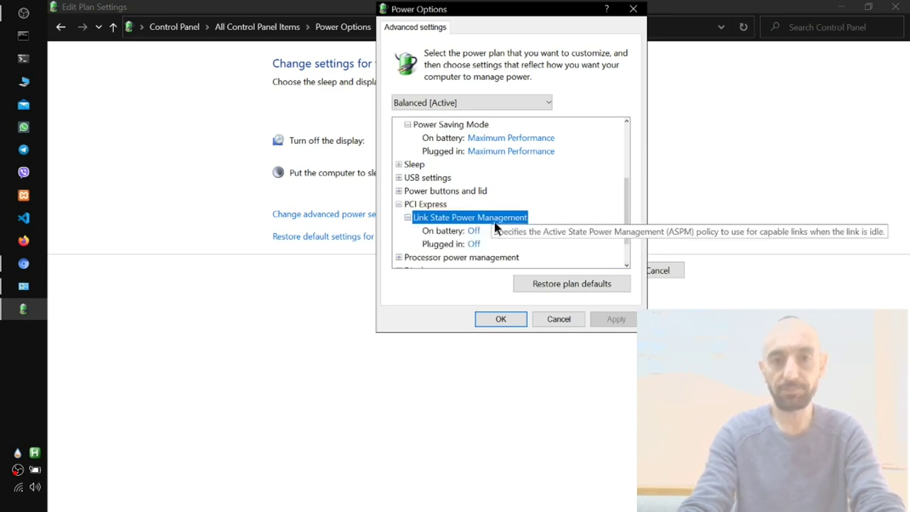
{"action": "scroll", "coordinate": [550, 228], "scroll_direction": "down", "scroll_amount": 1}
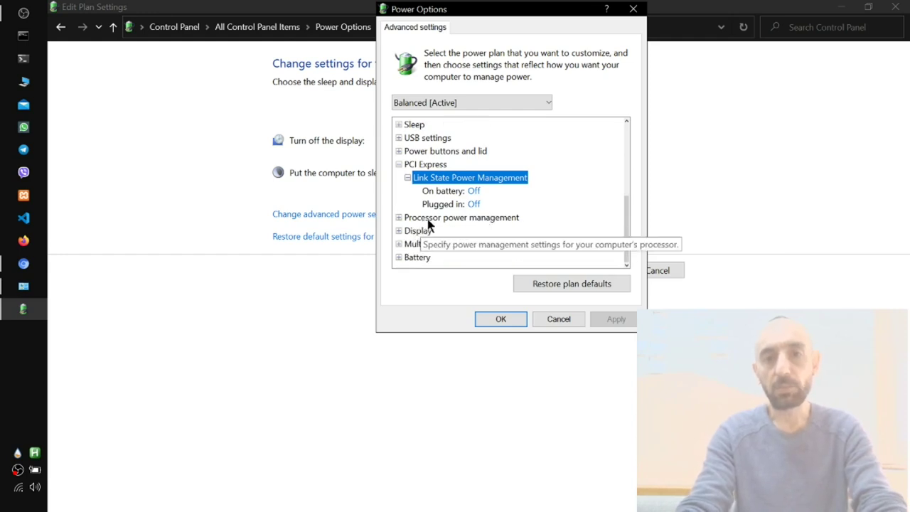
Check the system cooling policy and maximum processor state under Processor power management, then confirm the dialog and close Control Panel
{"action": "double_click", "coordinate": [496, 220]}
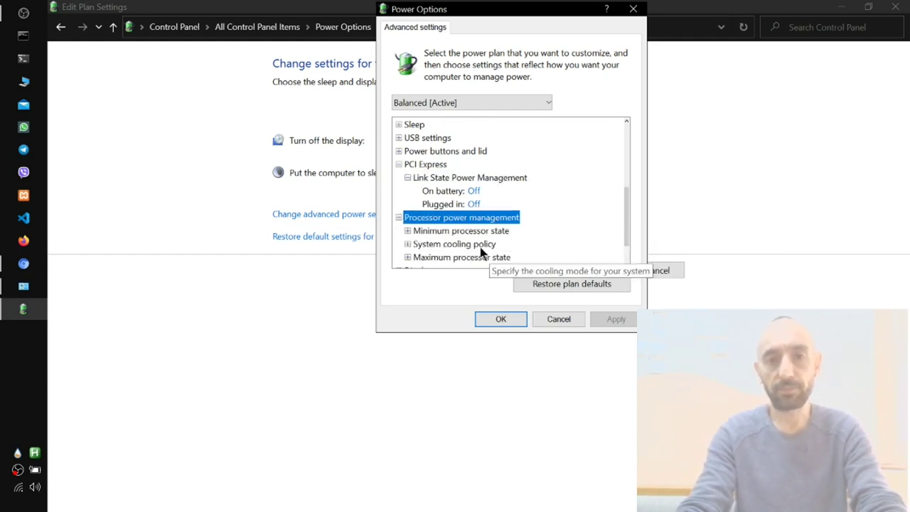
{"action": "double_click", "coordinate": [477, 253]}
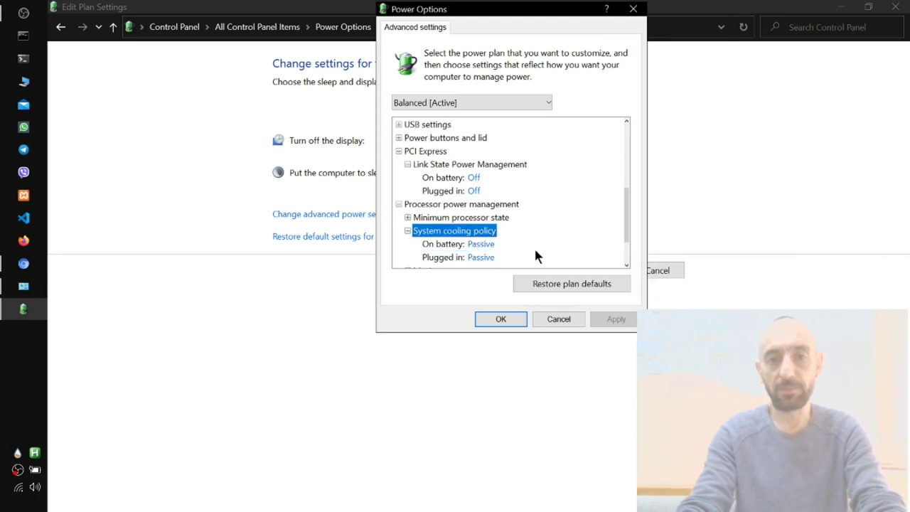
{"action": "scroll", "coordinate": [558, 242], "scroll_direction": "down", "scroll_amount": 2}
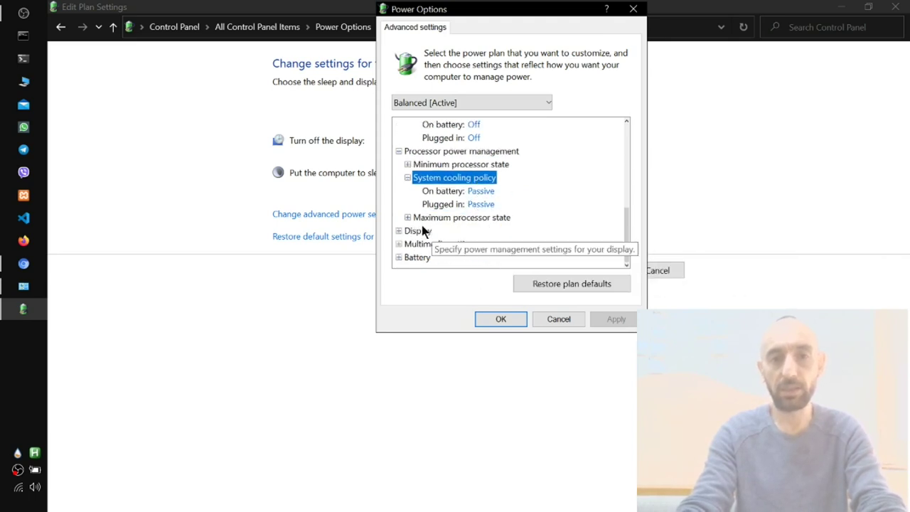
{"action": "double_click", "coordinate": [461, 219]}
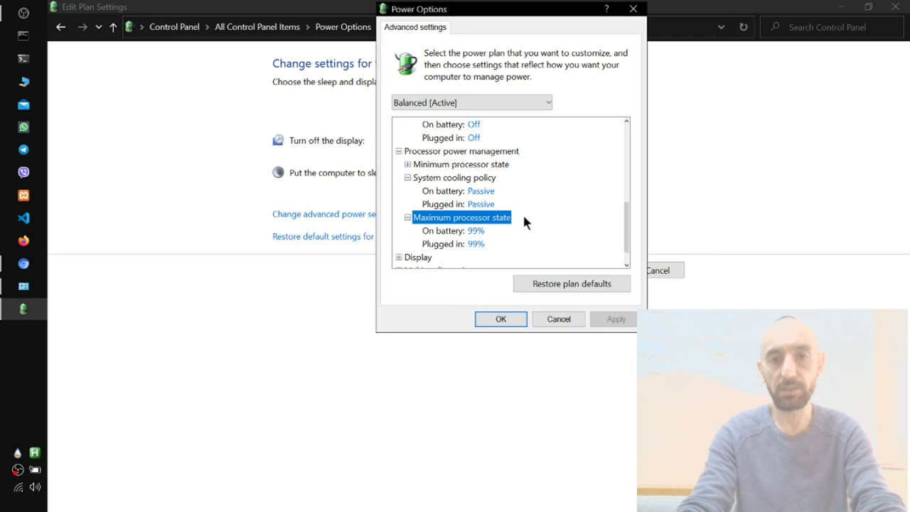
{"action": "left_click", "coordinate": [475, 232]}
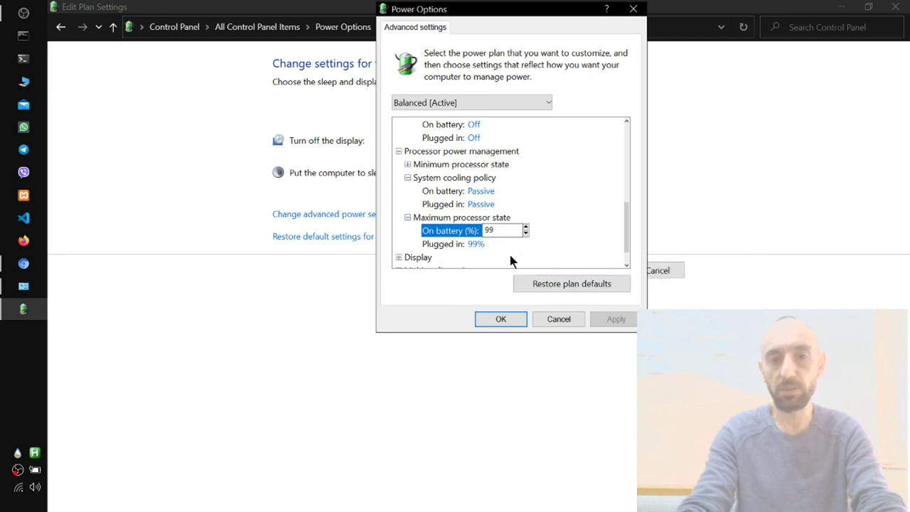
{"action": "left_click", "coordinate": [498, 320]}
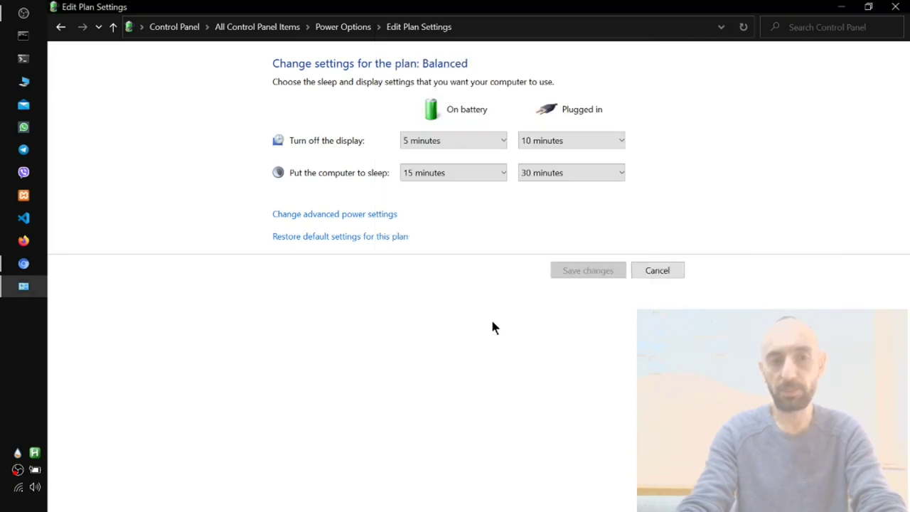
{"action": "key", "text": "alt+F4"}
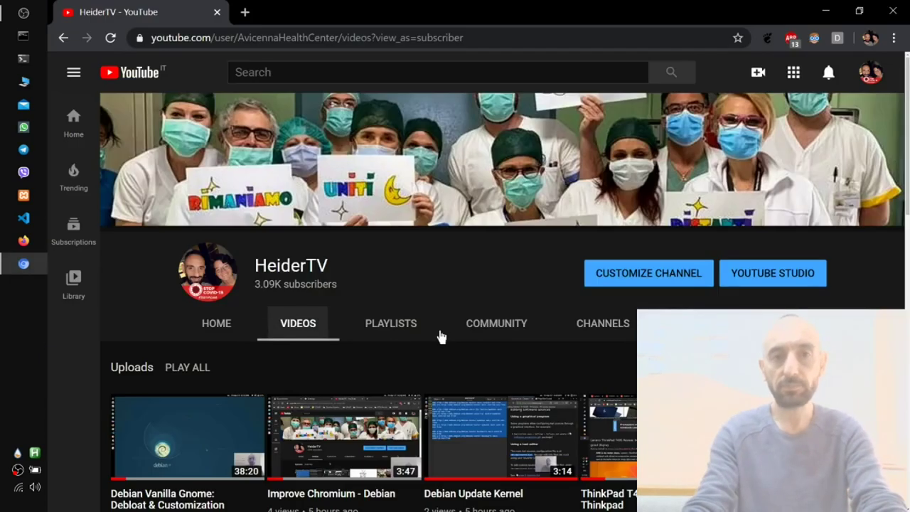
Open Windows Settings by searching for "sett" and go to the Privacy category
{"action": "key", "text": "super"}
{"action": "type", "text": "s"}
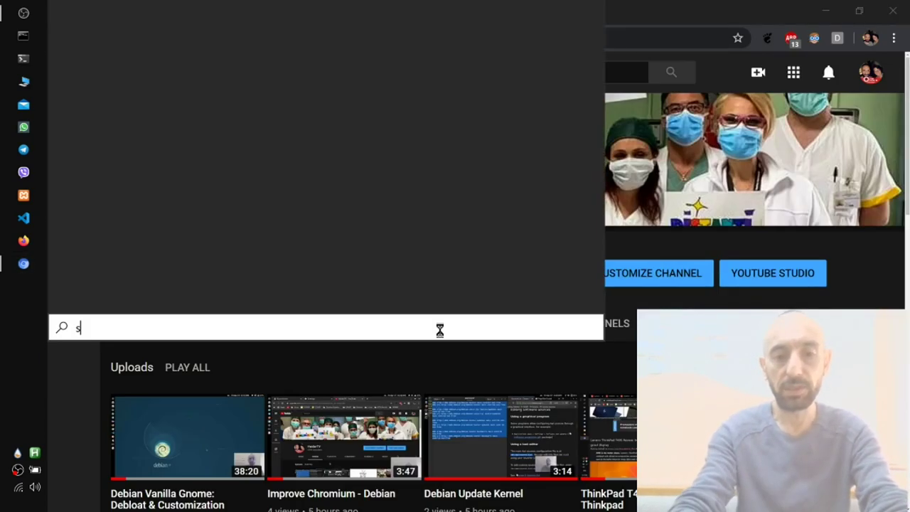
{"action": "type", "text": "ett"}
{"action": "key", "text": "Return"}
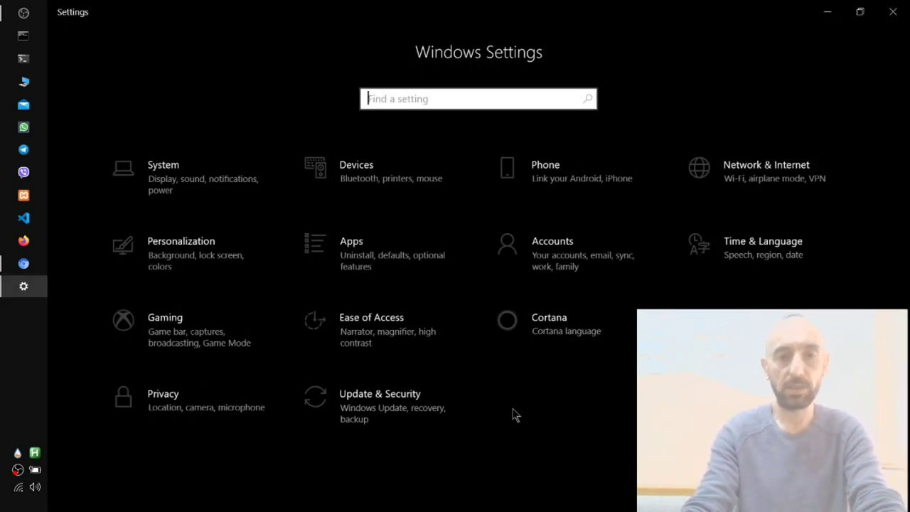
{"action": "left_click", "coordinate": [182, 412]}
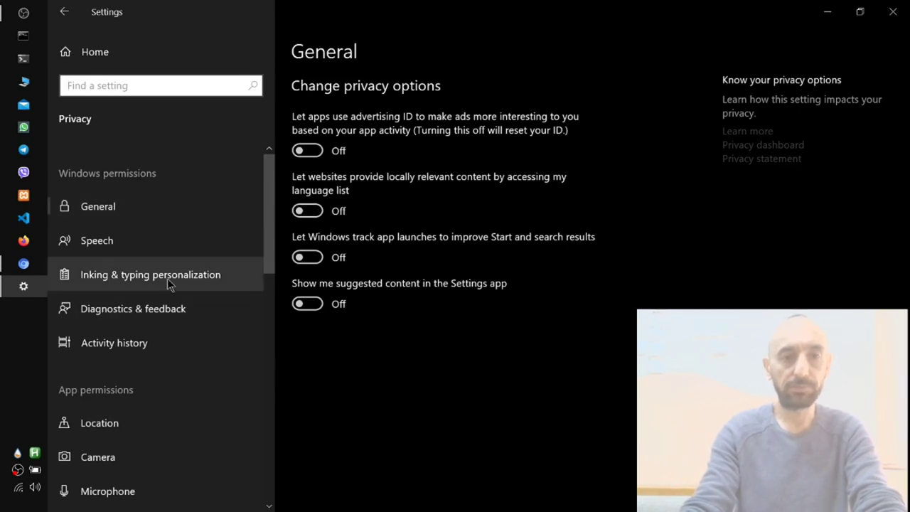
Review the Speech, Inking & typing personalization, and Diagnostics & feedback privacy settings, including feedback frequency and recommended troubleshooting
{"action": "left_click", "coordinate": [101, 245]}
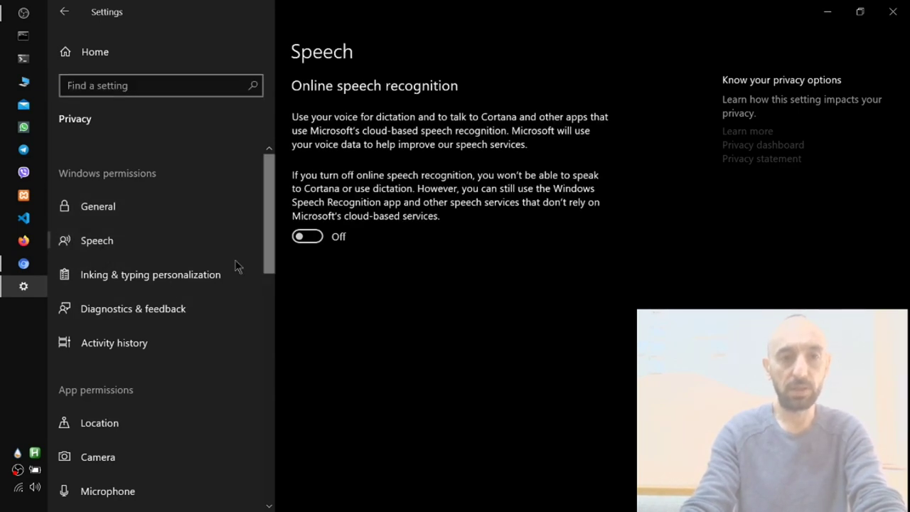
{"action": "left_click", "coordinate": [156, 288]}
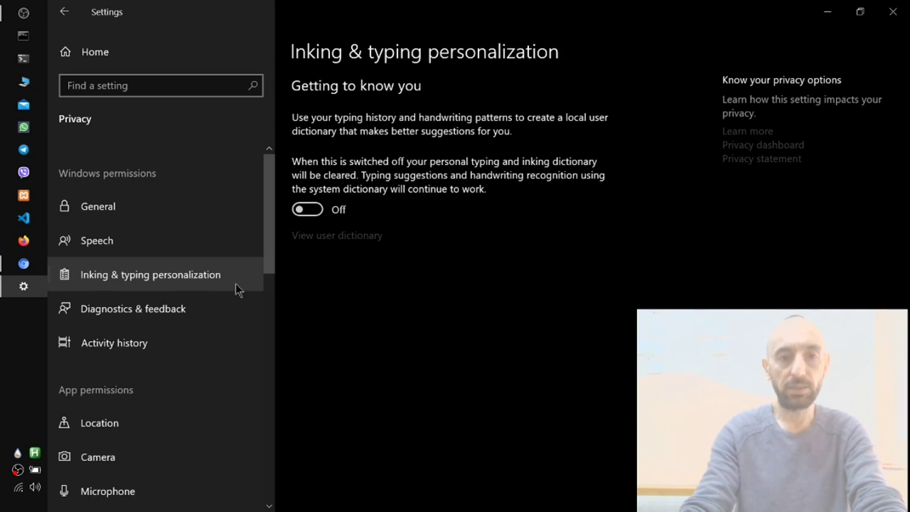
{"action": "left_click", "coordinate": [154, 311]}
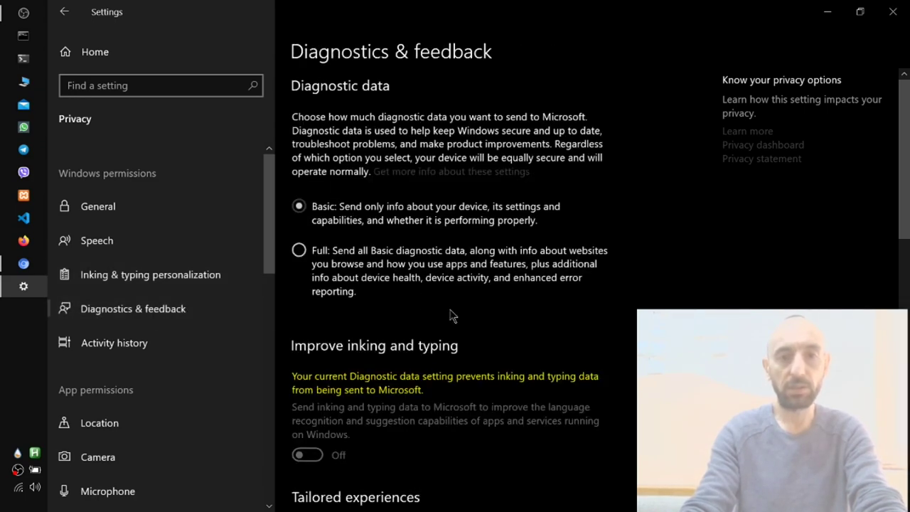
{"action": "scroll", "coordinate": [454, 316], "scroll_direction": "down", "scroll_amount": 5}
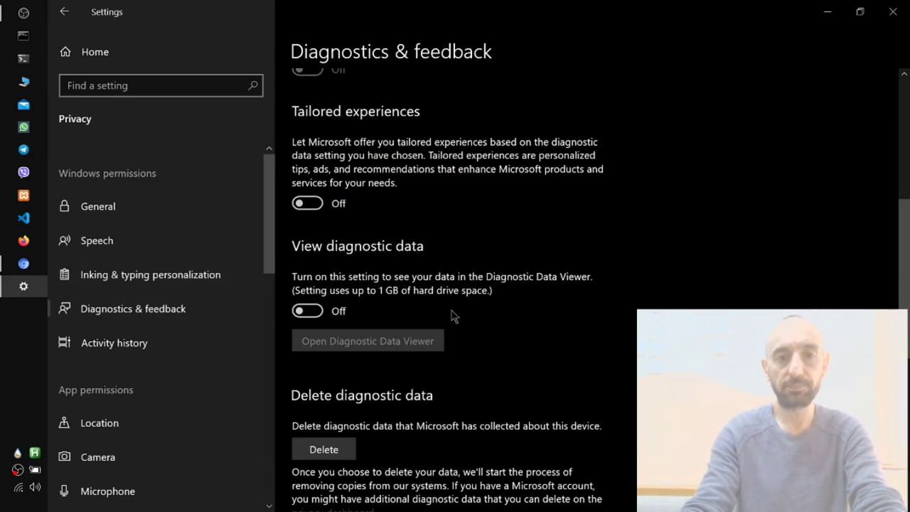
{"action": "scroll", "coordinate": [379, 426], "scroll_direction": "down", "scroll_amount": 2}
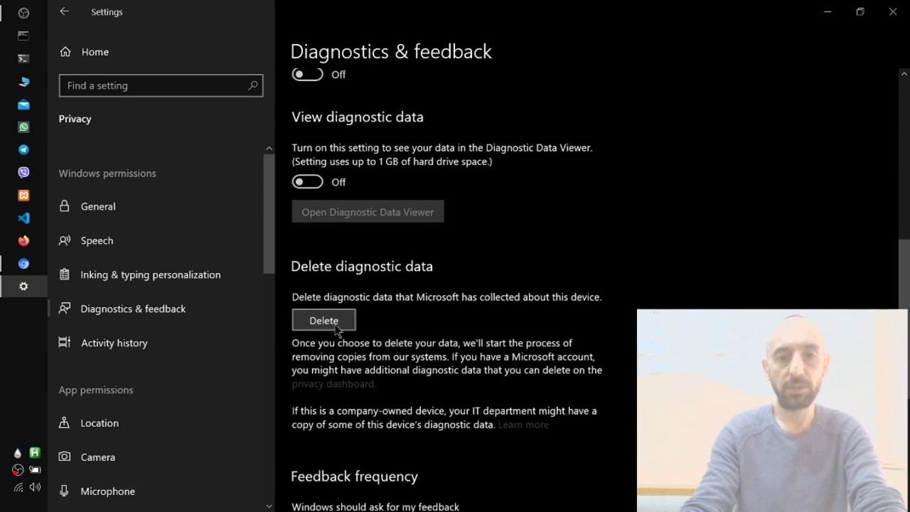
{"action": "scroll", "coordinate": [455, 371], "scroll_direction": "down", "scroll_amount": 3}
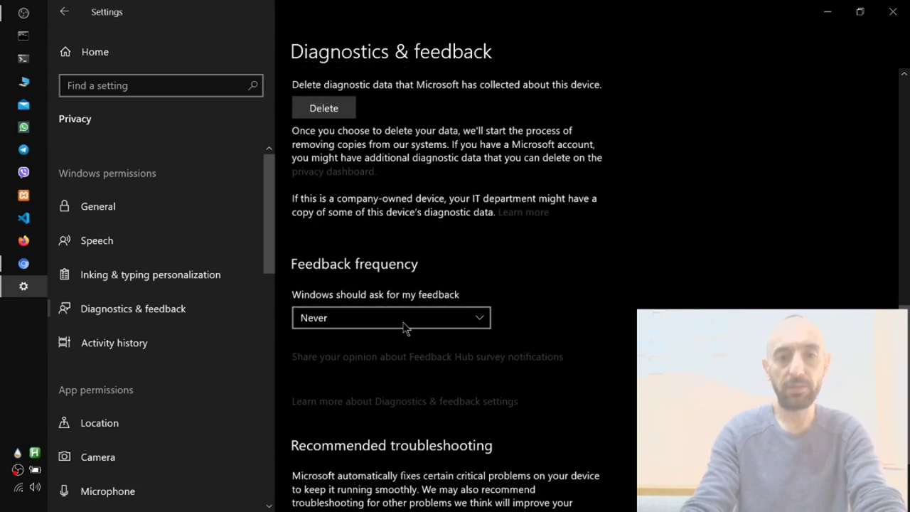
{"action": "scroll", "coordinate": [467, 367], "scroll_direction": "down", "scroll_amount": 2}
{"action": "scroll", "coordinate": [485, 380], "scroll_direction": "up", "scroll_amount": 1}
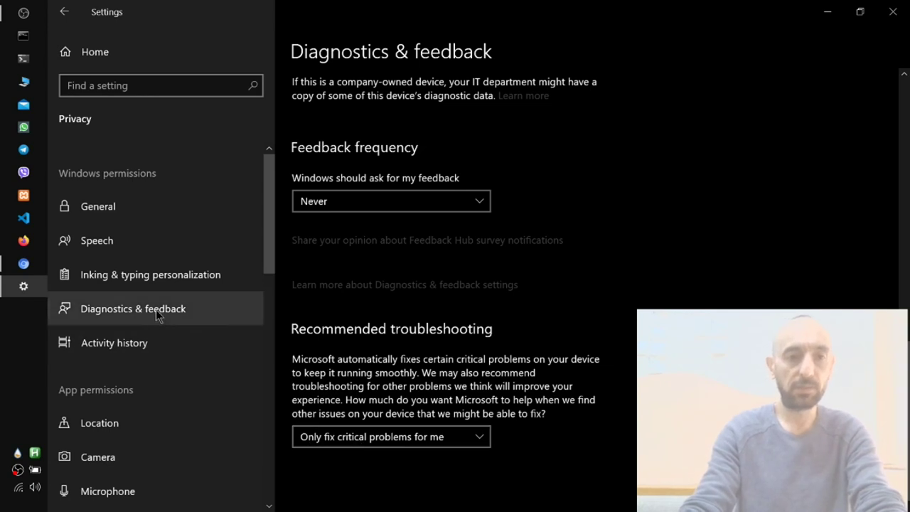
Open the Activity history privacy settings, check the Task View overview of open windows and return to Settings
{"action": "left_click", "coordinate": [131, 348]}
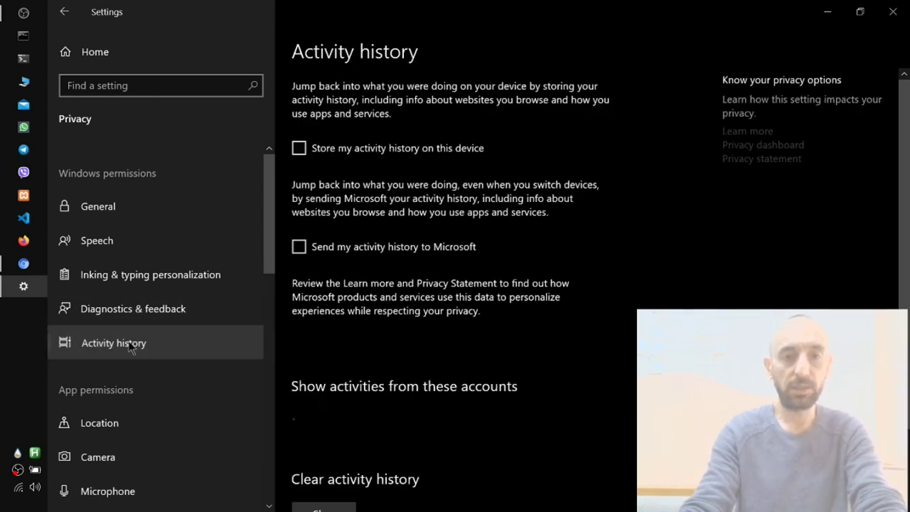
{"action": "key", "text": "super+Tab"}
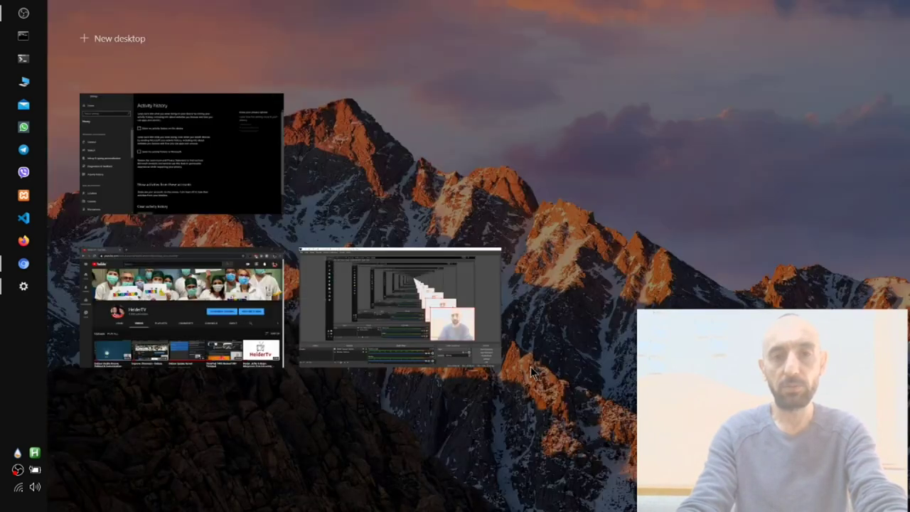
{"action": "key", "text": "Escape"}
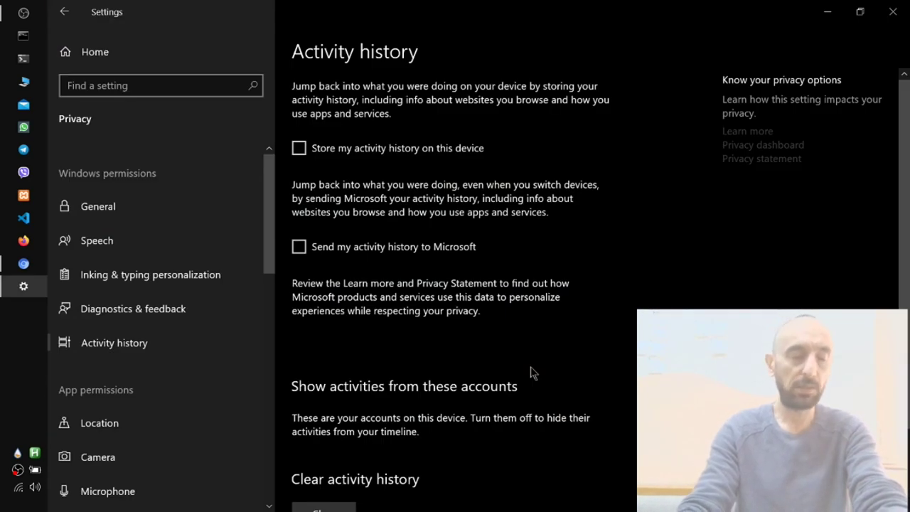
{"action": "key", "text": "super+Tab"}
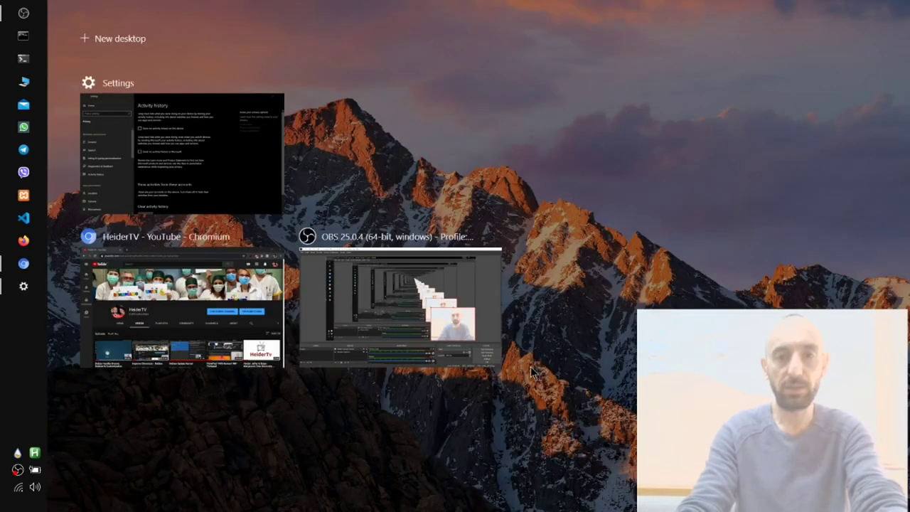
{"action": "left_click", "coordinate": [544, 458]}
Clear the activity history stored for this device
{"action": "scroll", "coordinate": [501, 403], "scroll_direction": "down", "scroll_amount": 2}
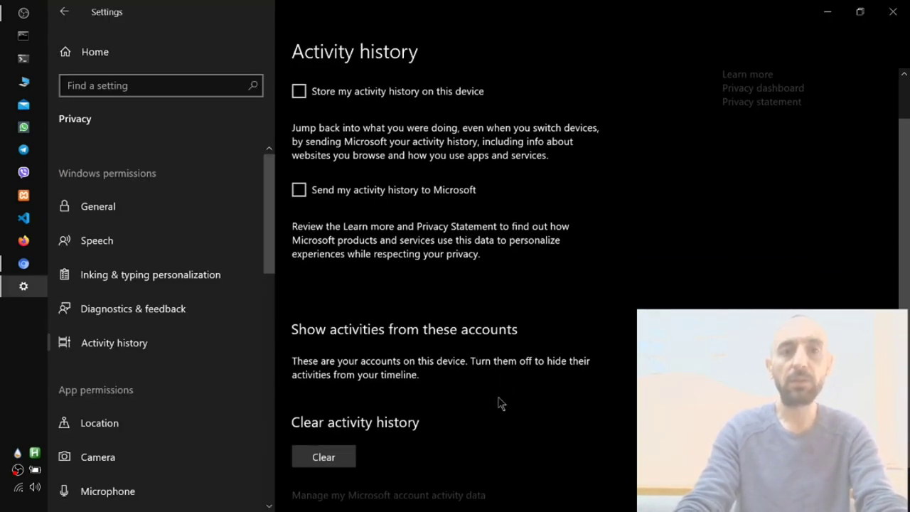
{"action": "scroll", "coordinate": [437, 277], "scroll_direction": "up", "scroll_amount": 2}
{"action": "scroll", "coordinate": [378, 365], "scroll_direction": "down", "scroll_amount": 3}
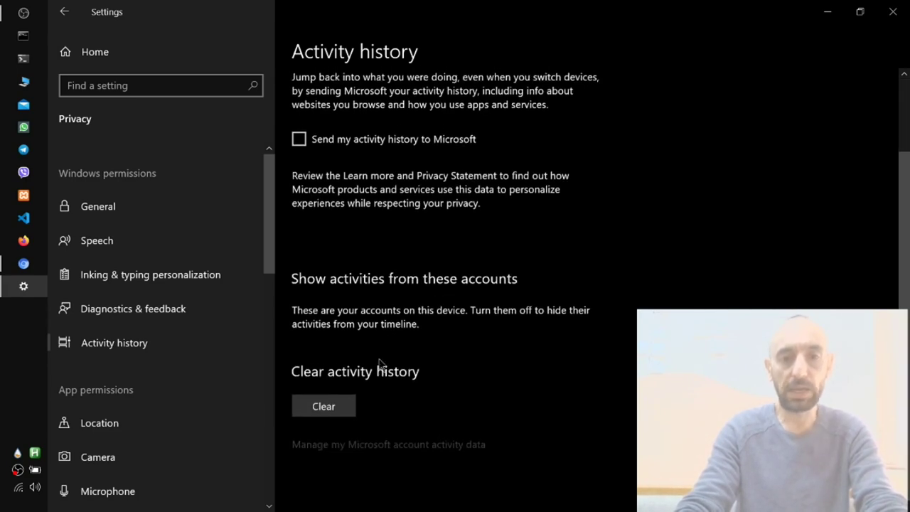
{"action": "left_click", "coordinate": [327, 402]}
{"action": "left_click", "coordinate": [261, 368]}
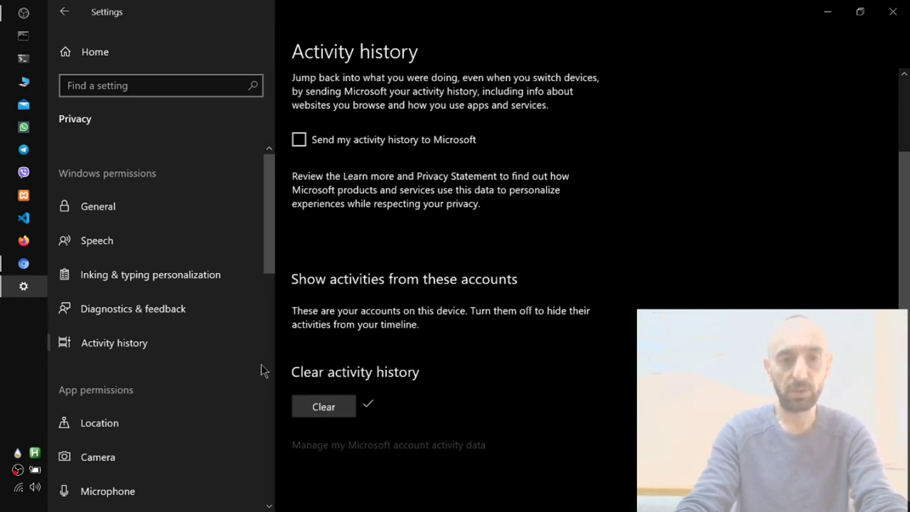
Review the app permission settings for Location, Camera, Microphone, Voice activation, Notifications and Account info
{"action": "left_click", "coordinate": [137, 421]}
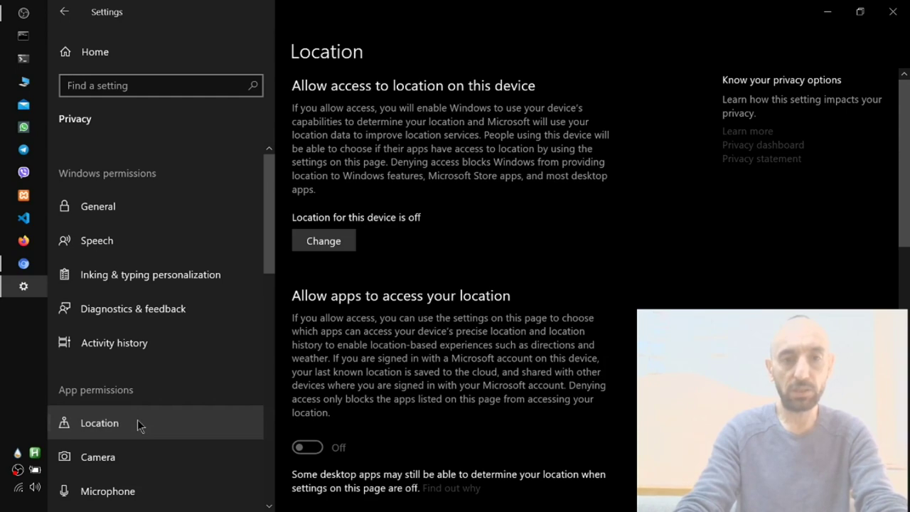
{"action": "scroll", "coordinate": [137, 423], "scroll_direction": "down", "scroll_amount": 2}
{"action": "left_click", "coordinate": [92, 351]}
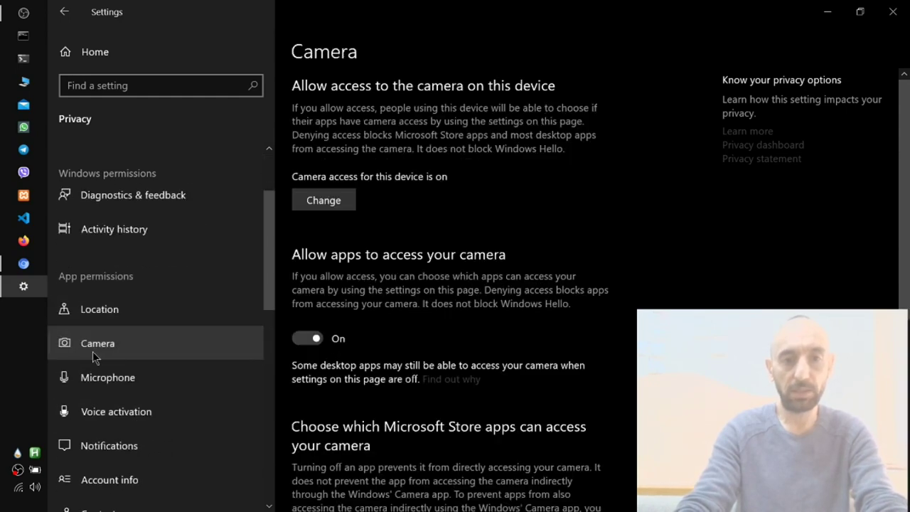
{"action": "scroll", "coordinate": [137, 315], "scroll_direction": "down", "scroll_amount": 2}
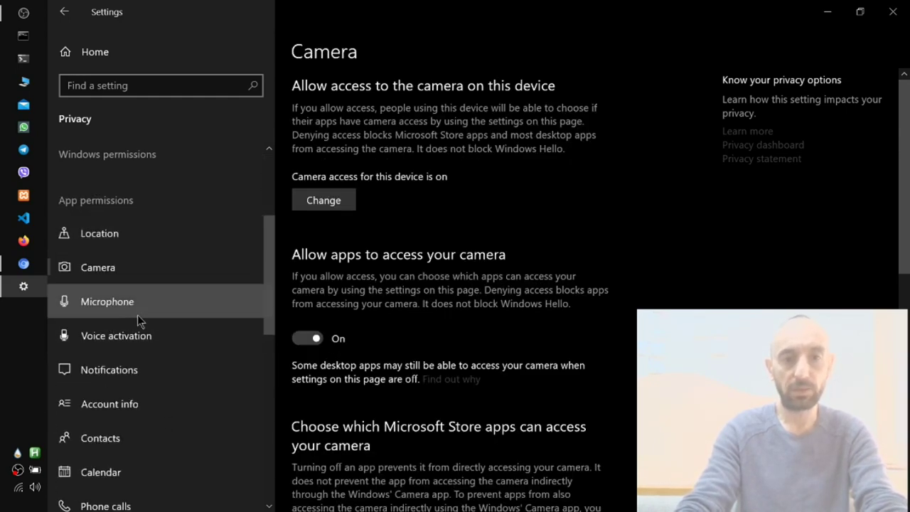
{"action": "left_click", "coordinate": [138, 315]}
{"action": "left_click", "coordinate": [139, 343]}
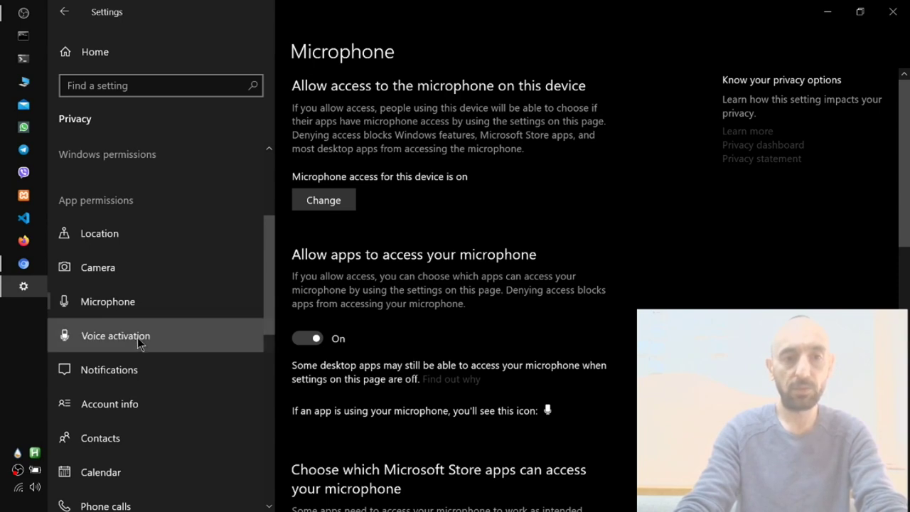
{"action": "left_click", "coordinate": [113, 374]}
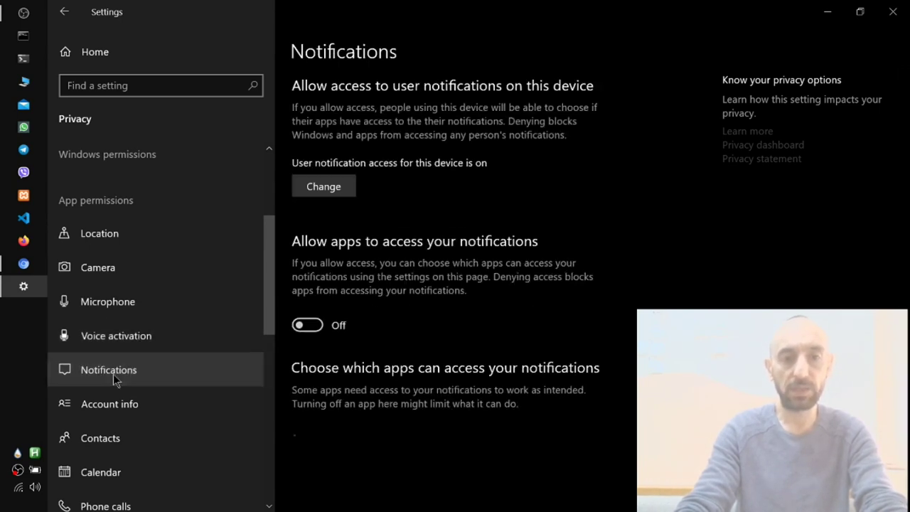
{"action": "left_click", "coordinate": [151, 407]}
Review the app permission settings for Phone calls, Call history, Tasks, Messaging and Radios
{"action": "scroll", "coordinate": [158, 431], "scroll_direction": "down", "scroll_amount": 3}
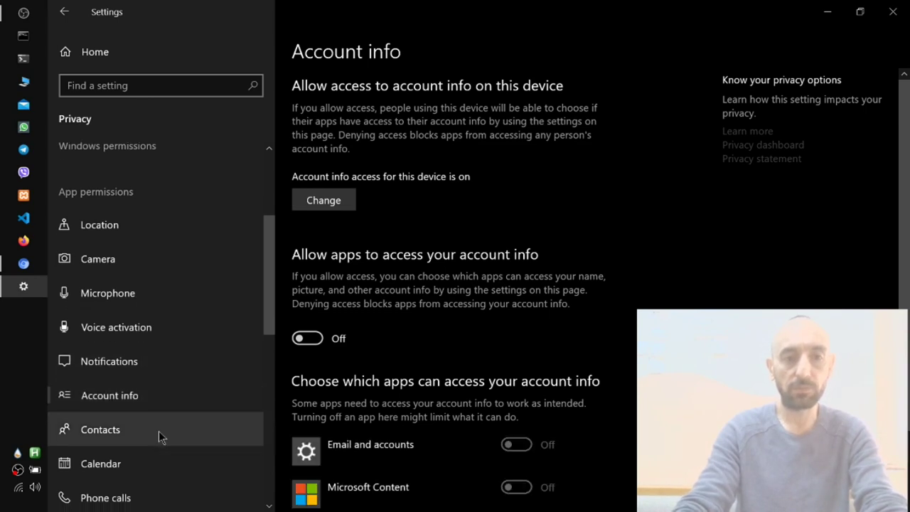
{"action": "left_click", "coordinate": [132, 407]}
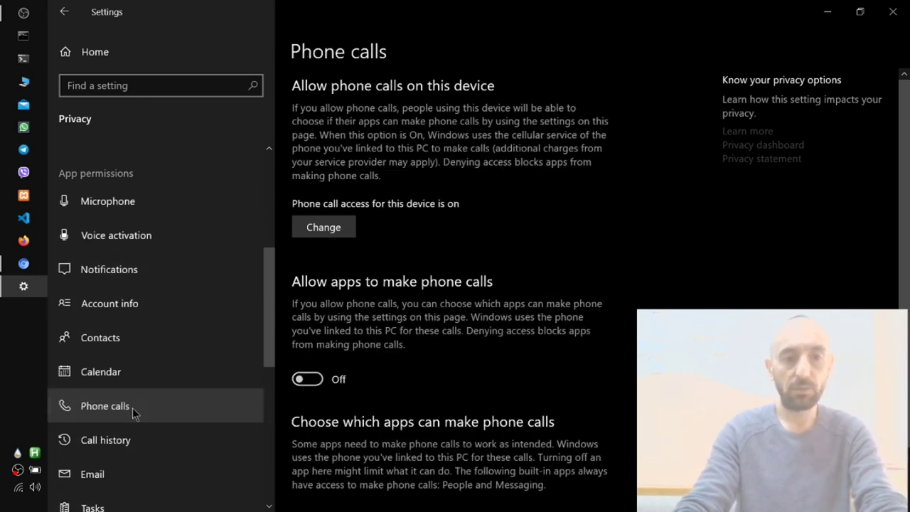
{"action": "left_click", "coordinate": [111, 445]}
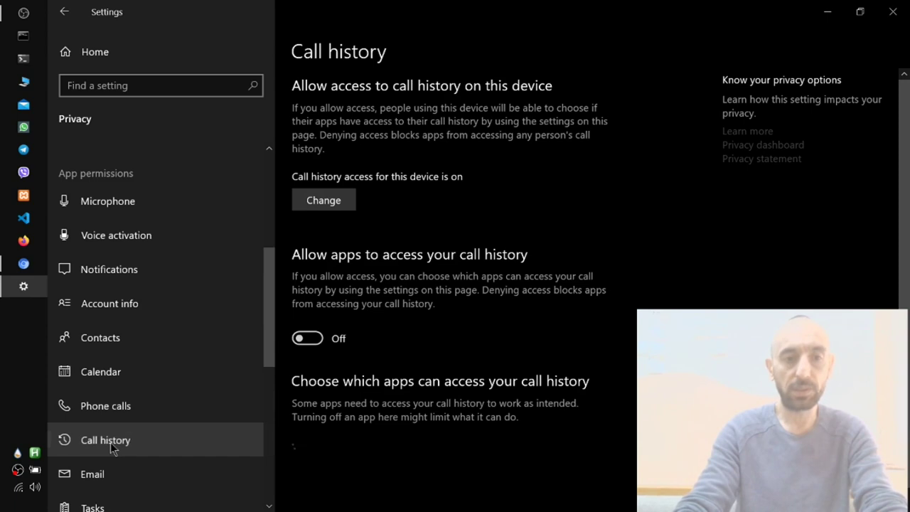
{"action": "scroll", "coordinate": [112, 445], "scroll_direction": "down", "scroll_amount": 1}
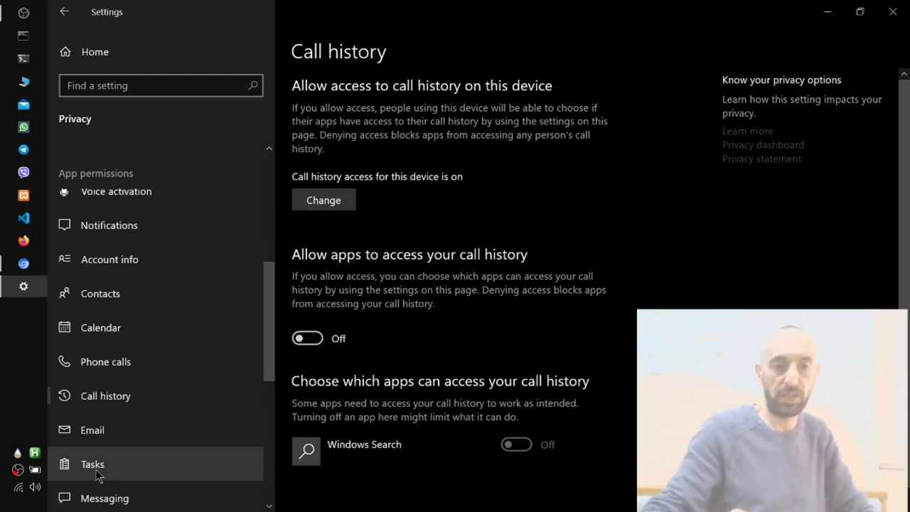
{"action": "left_click", "coordinate": [98, 475]}
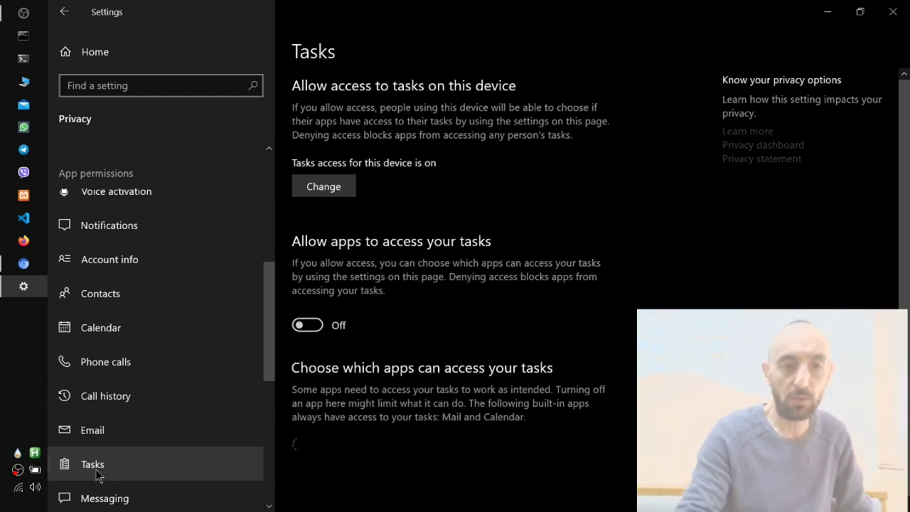
{"action": "scroll", "coordinate": [98, 476], "scroll_direction": "down", "scroll_amount": 2}
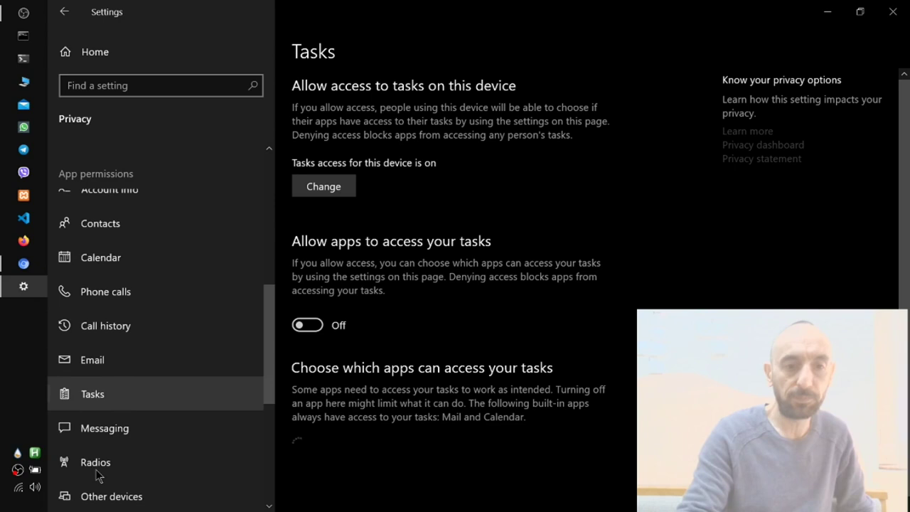
{"action": "left_click", "coordinate": [80, 436]}
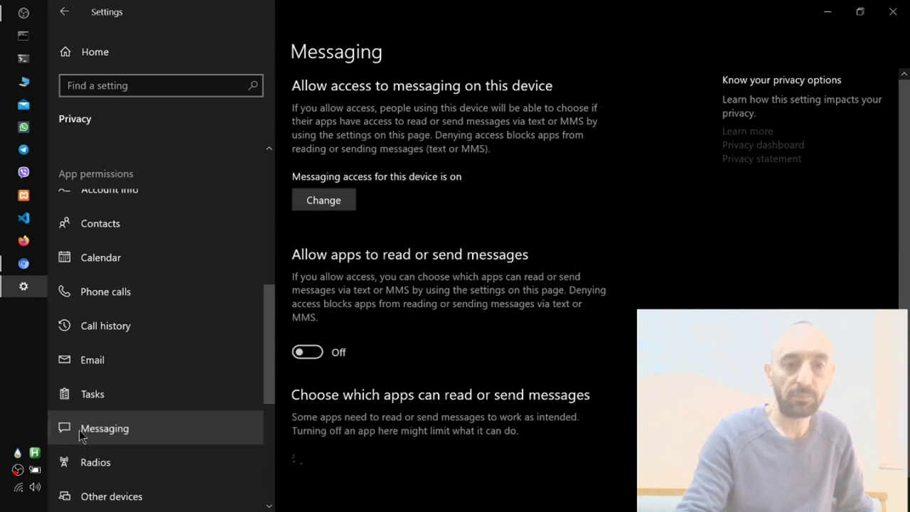
{"action": "left_click", "coordinate": [119, 453]}
Check the Other devices permissions and examine the full list of apps under Background apps
{"action": "scroll", "coordinate": [119, 455], "scroll_direction": "down", "scroll_amount": 1}
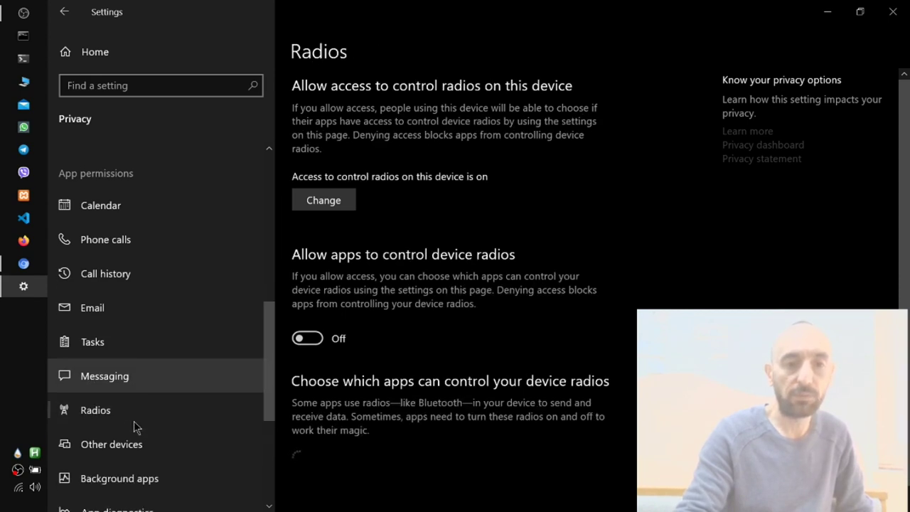
{"action": "left_click", "coordinate": [109, 443]}
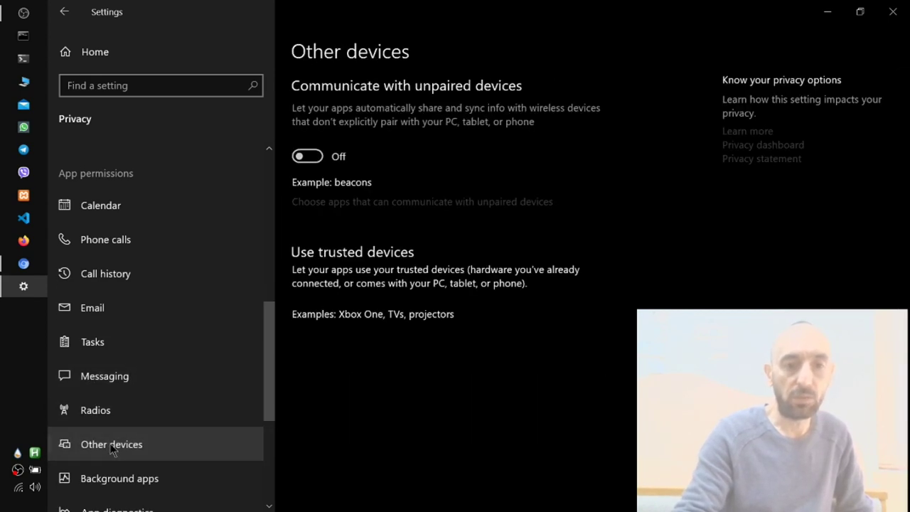
{"action": "left_click", "coordinate": [131, 484]}
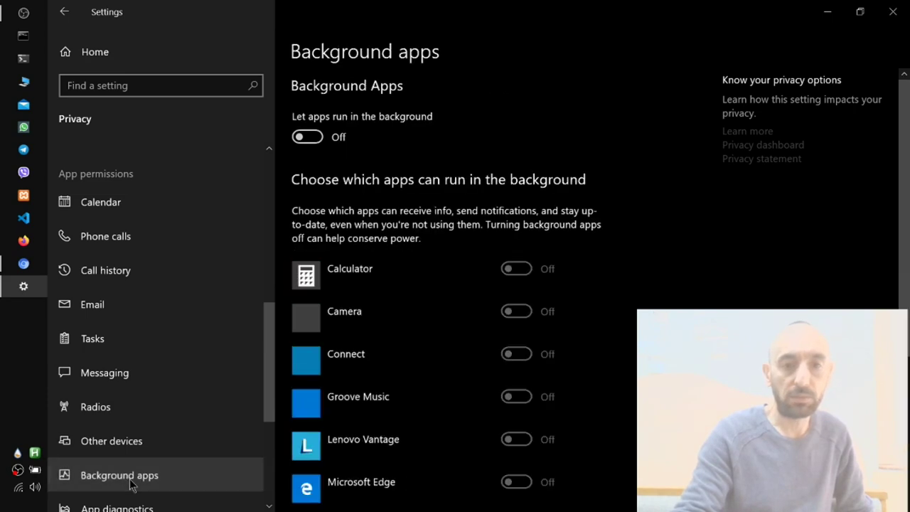
{"action": "scroll", "coordinate": [473, 408], "scroll_direction": "down", "scroll_amount": 5}
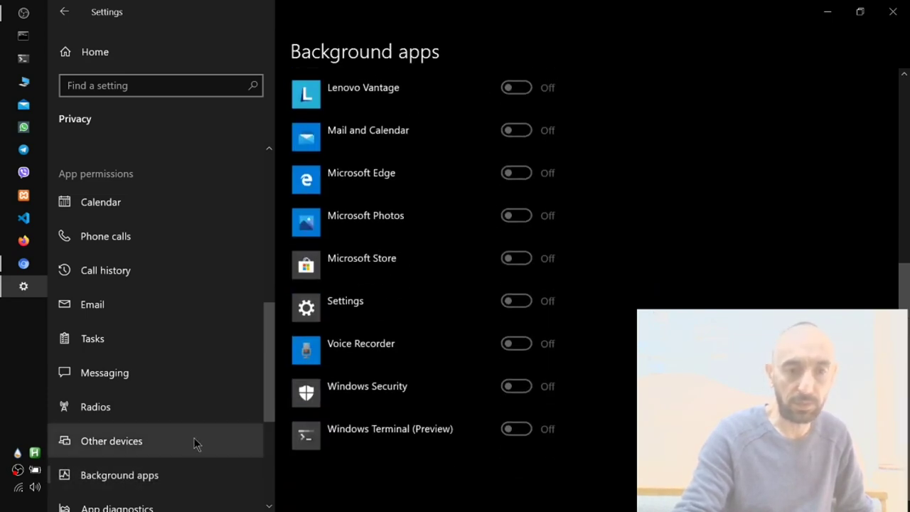
Review the Automatic file downloads, Documents, Pictures, Videos and File system permissions, and return to the Windows Settings home page
{"action": "scroll", "coordinate": [193, 441], "scroll_direction": "down", "scroll_amount": 3}
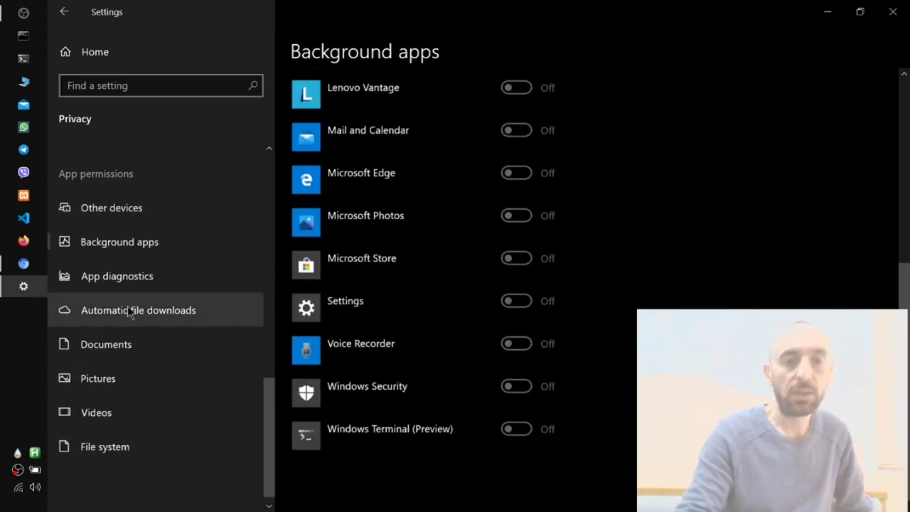
{"action": "left_click", "coordinate": [153, 310]}
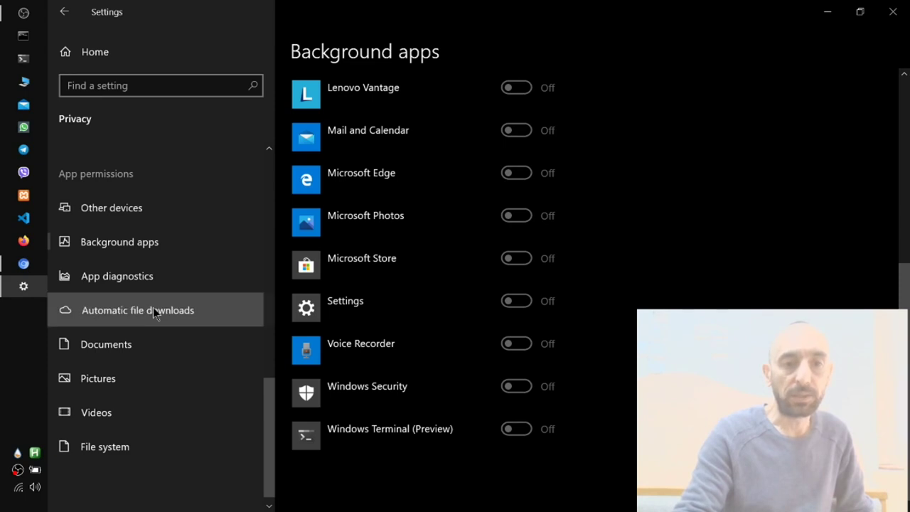
{"action": "left_click", "coordinate": [109, 348]}
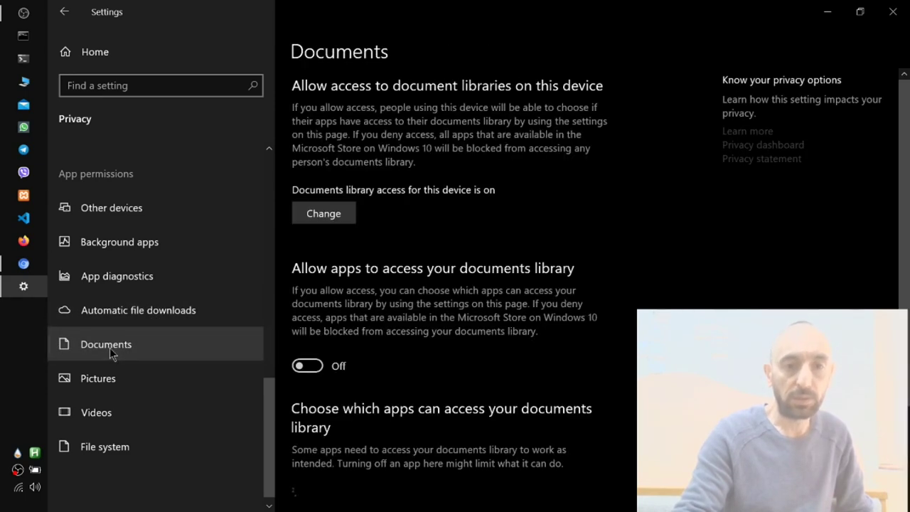
{"action": "left_click", "coordinate": [81, 384]}
{"action": "left_click", "coordinate": [88, 416]}
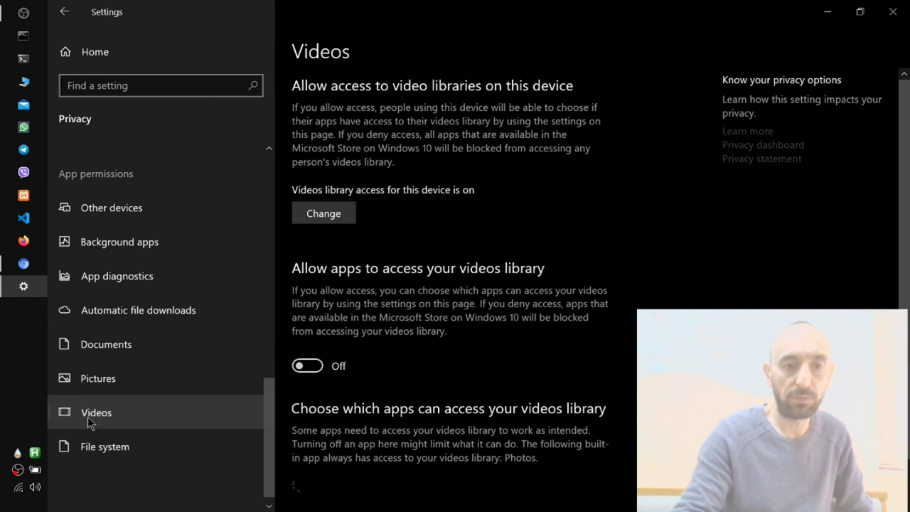
{"action": "left_click", "coordinate": [89, 448]}
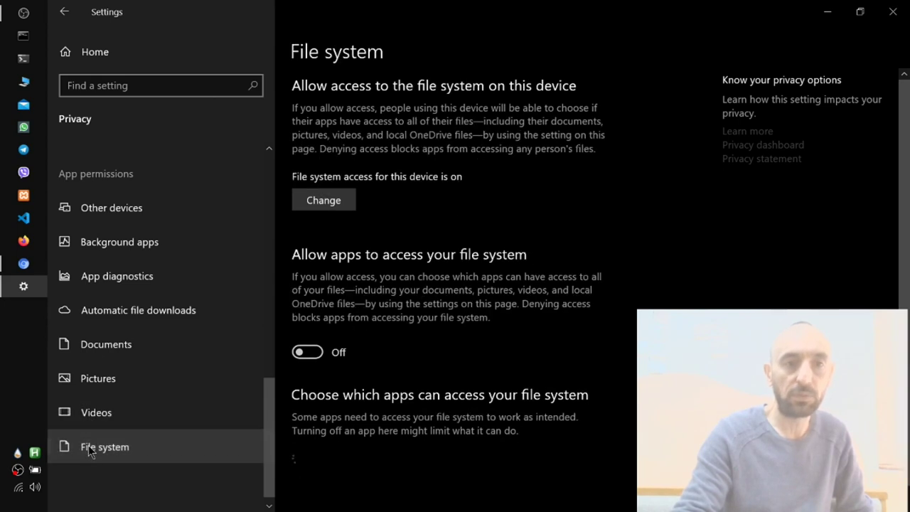
{"action": "left_click", "coordinate": [64, 11]}
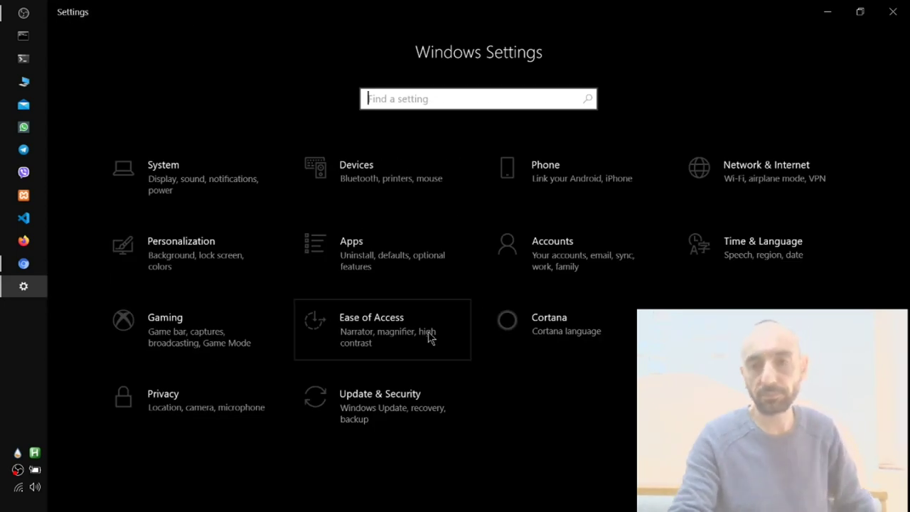
In the personalization color settings, try to apply a custom black accent color by reducing its brightness to the minimum
{"action": "left_click", "coordinate": [162, 245]}
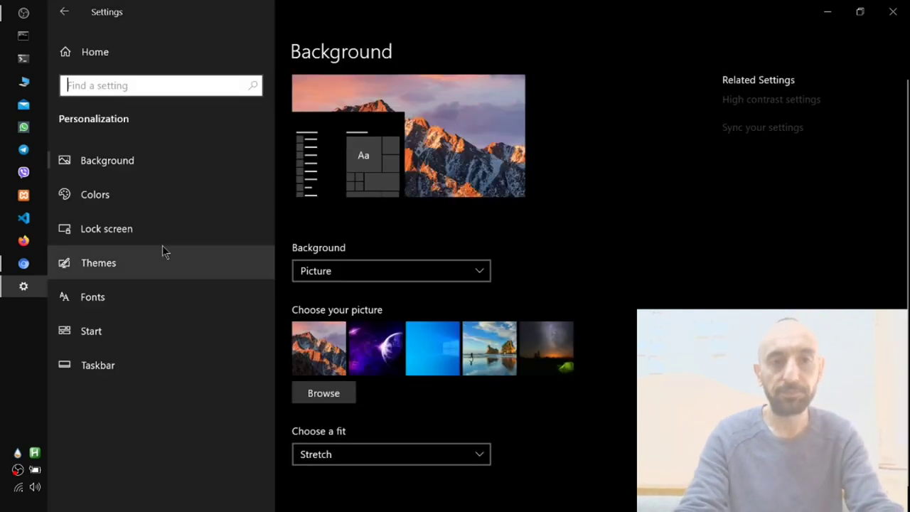
{"action": "left_click", "coordinate": [163, 189]}
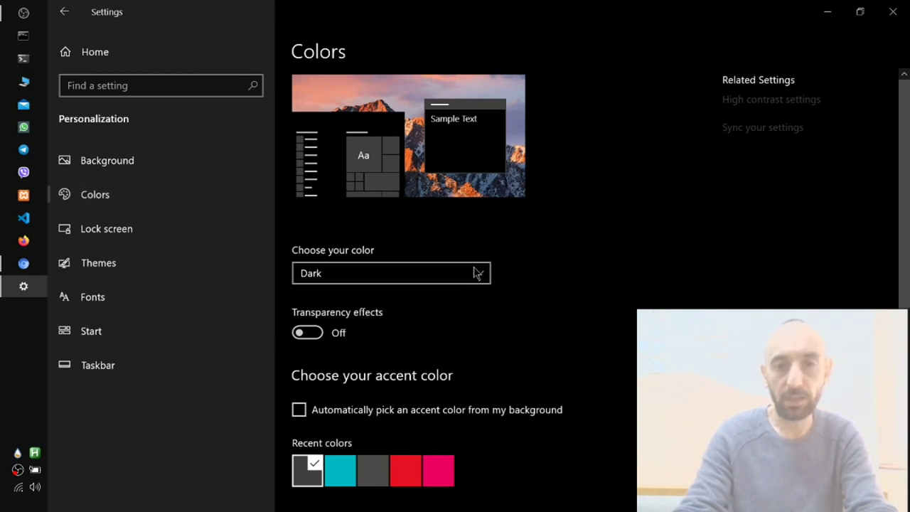
{"action": "scroll", "coordinate": [568, 341], "scroll_direction": "down", "scroll_amount": 6}
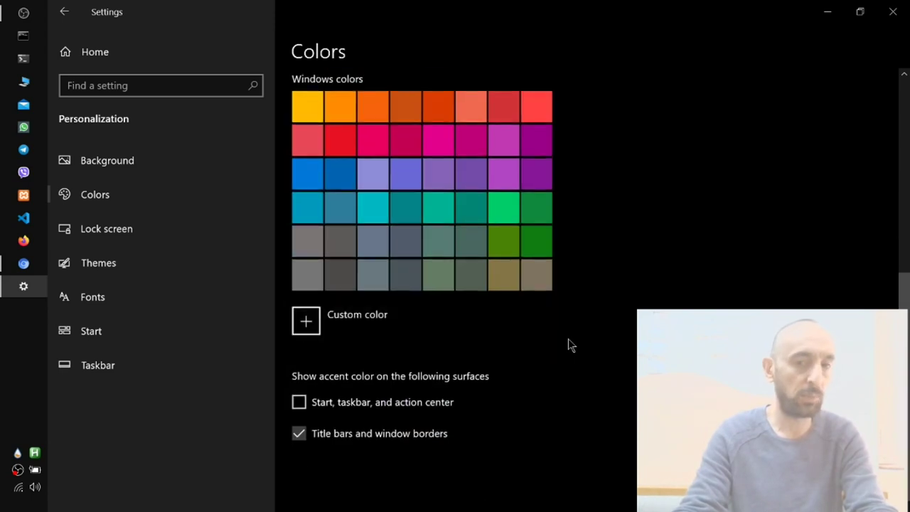
{"action": "scroll", "coordinate": [568, 339], "scroll_direction": "up", "scroll_amount": 3}
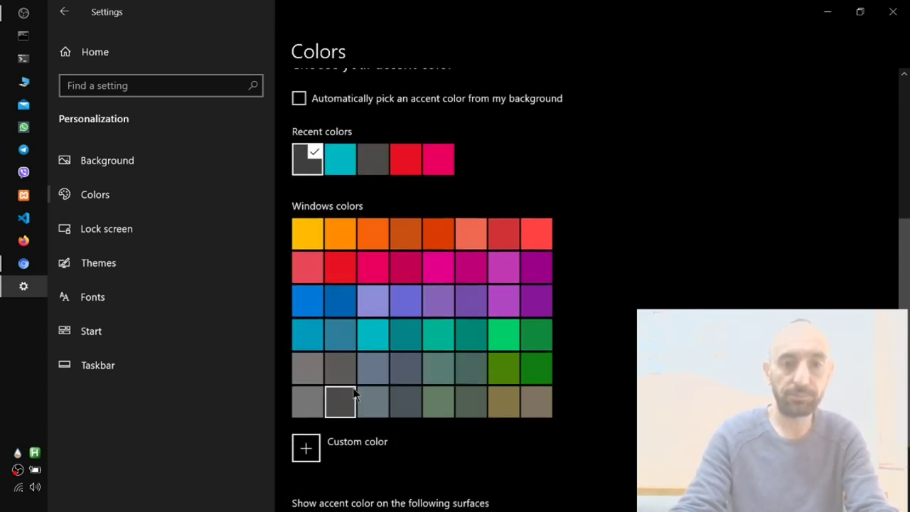
{"action": "left_click", "coordinate": [307, 454]}
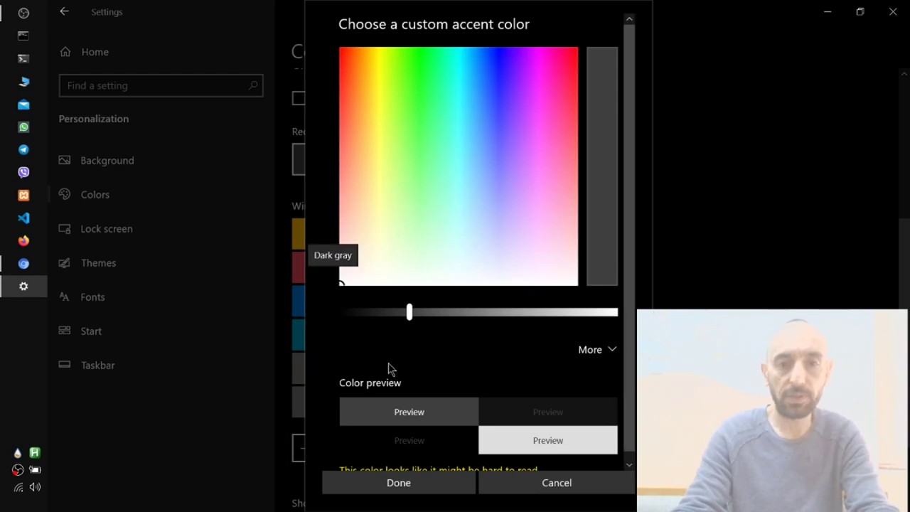
{"action": "left_click_drag", "start_coordinate": [407, 315], "coordinate": [314, 304]}
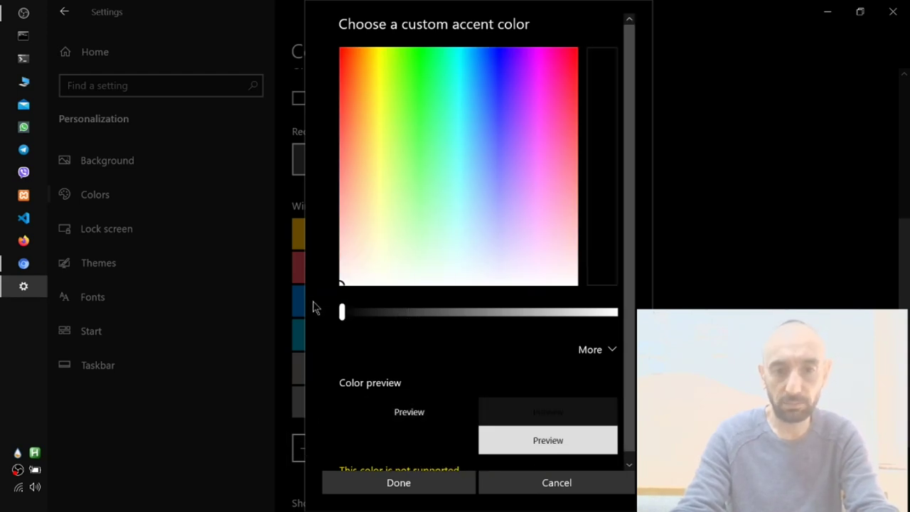
{"action": "left_click", "coordinate": [388, 483]}
{"action": "scroll", "coordinate": [498, 455], "scroll_direction": "down", "scroll_amount": 3}
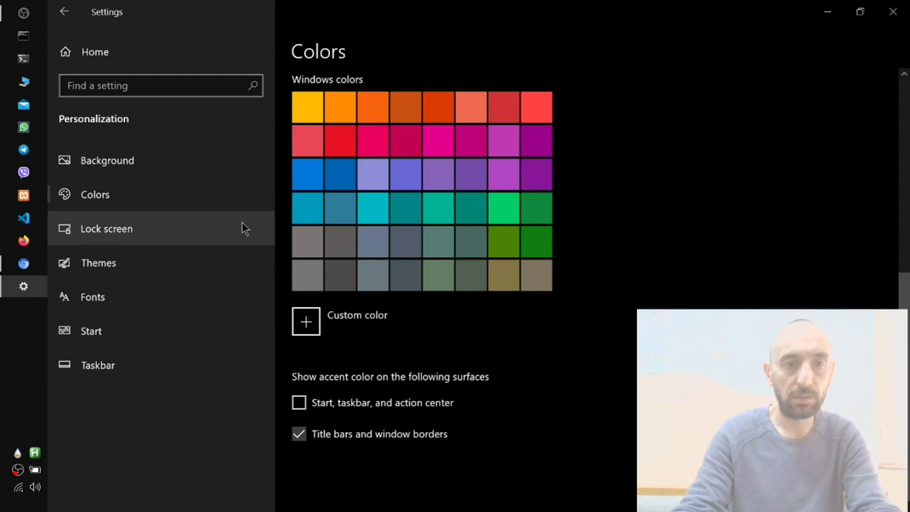
Look through the lock screen settings down to the option for showing the background picture on the sign-in screen
{"action": "left_click", "coordinate": [158, 229]}
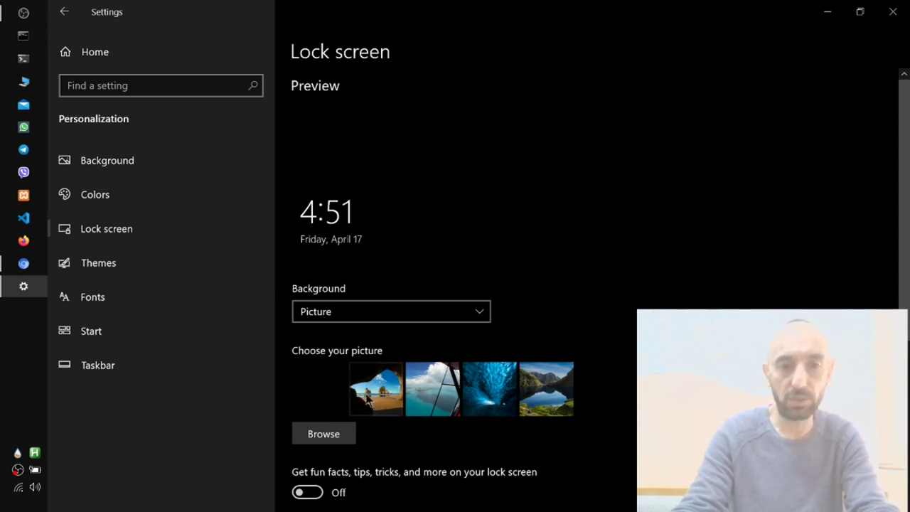
{"action": "scroll", "coordinate": [534, 453], "scroll_direction": "down", "scroll_amount": 4}
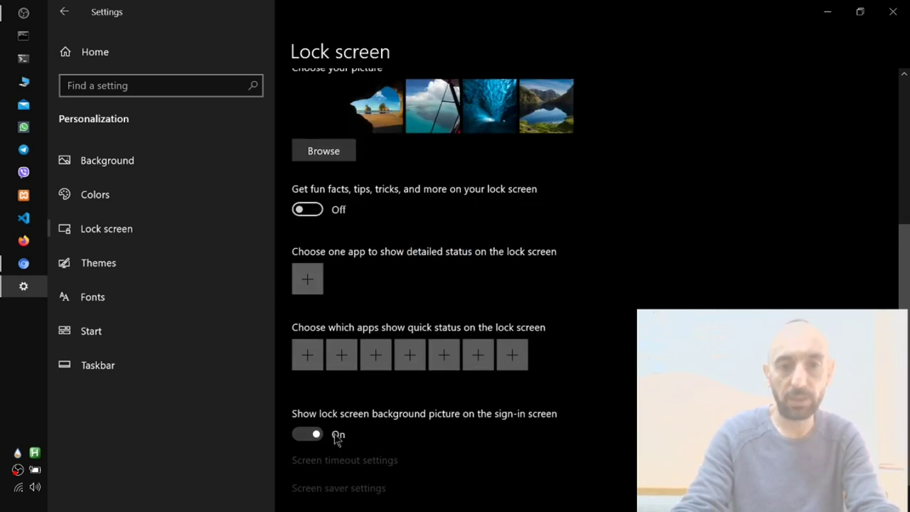
Turn off showing recently added apps in the Start settings and check the Start menu's app list
{"action": "left_click", "coordinate": [131, 341]}
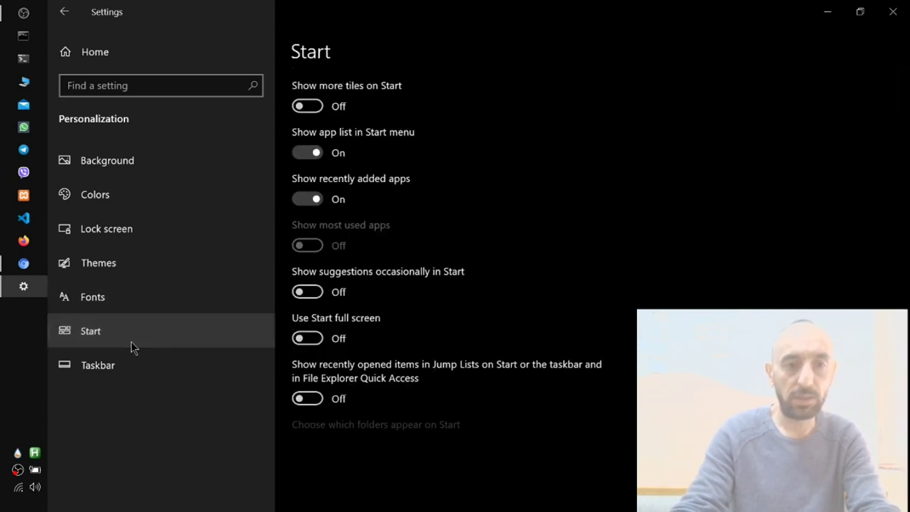
{"action": "left_click", "coordinate": [299, 203]}
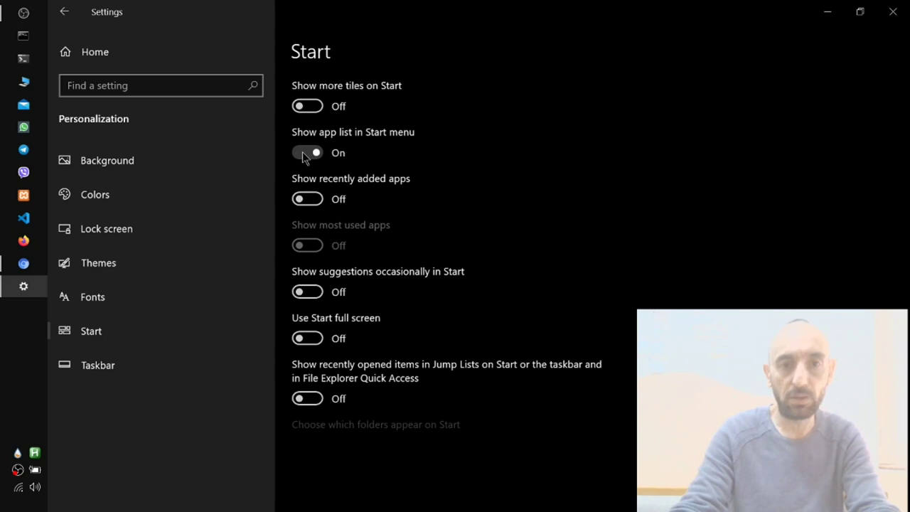
{"action": "key", "text": "super"}
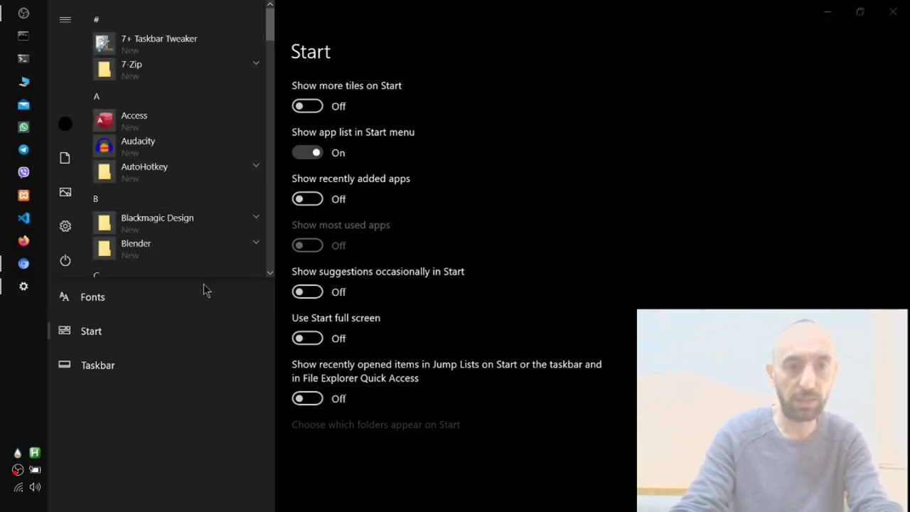
{"action": "left_click_drag", "start_coordinate": [204, 276], "coordinate": [188, 81]}
{"action": "left_click", "coordinate": [573, 157]}
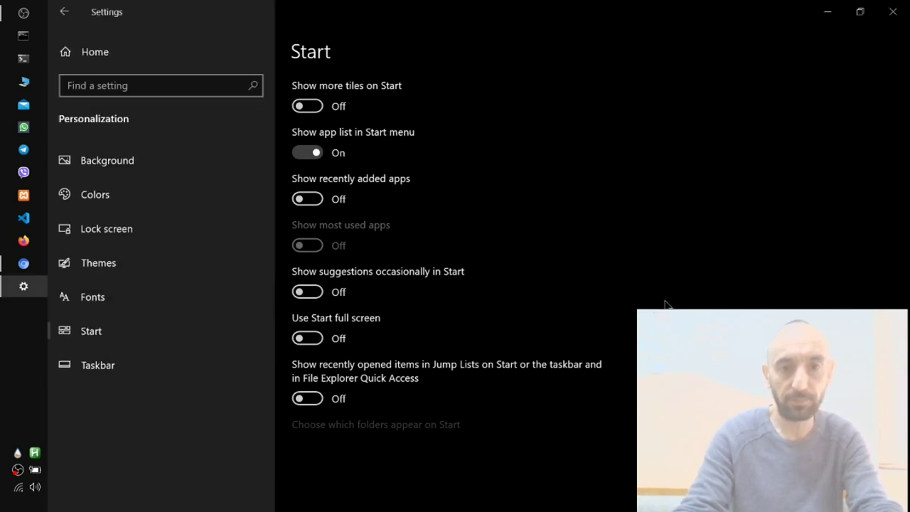
Turn off Pictures and Documents among the folders that appear on Start, and check the Start menu
{"action": "left_click", "coordinate": [411, 425]}
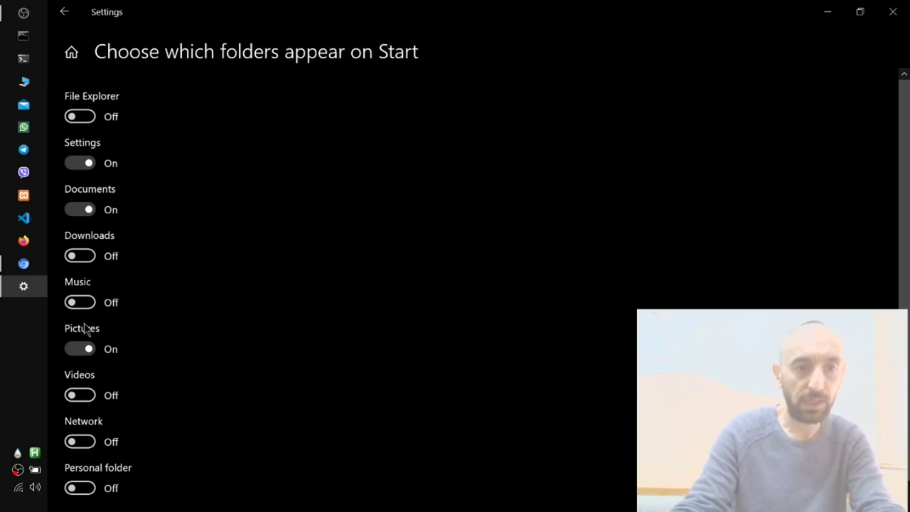
{"action": "left_click", "coordinate": [81, 350]}
{"action": "left_click", "coordinate": [89, 210]}
{"action": "key", "text": "super"}
{"action": "mouse_move", "coordinate": [66, 226]}
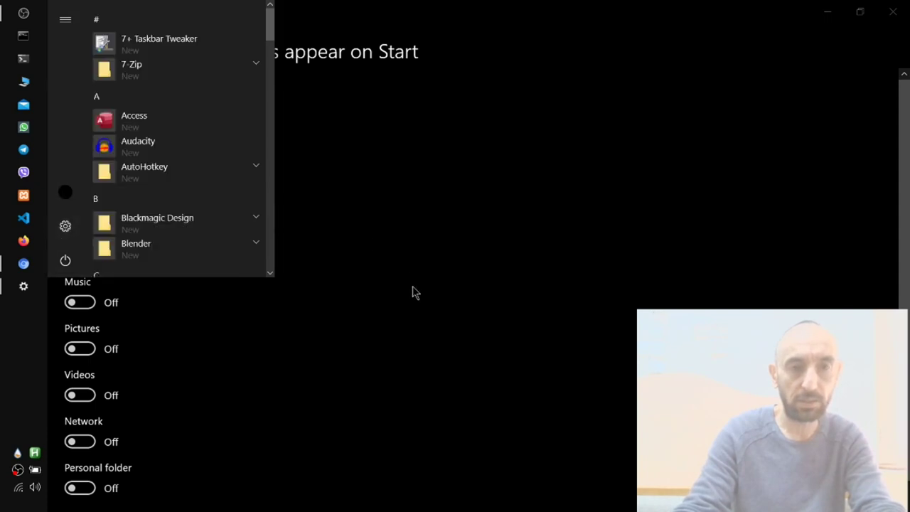
{"action": "left_click", "coordinate": [413, 288]}
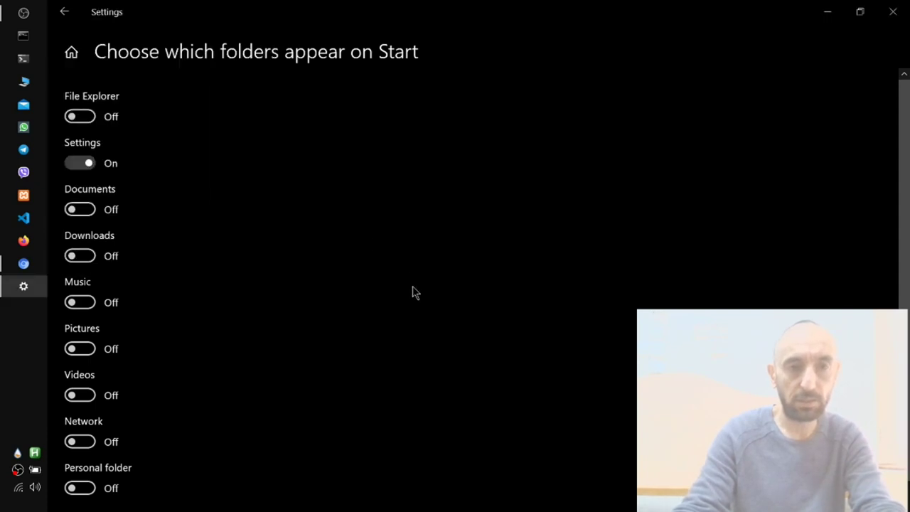
{"action": "left_click", "coordinate": [64, 12]}
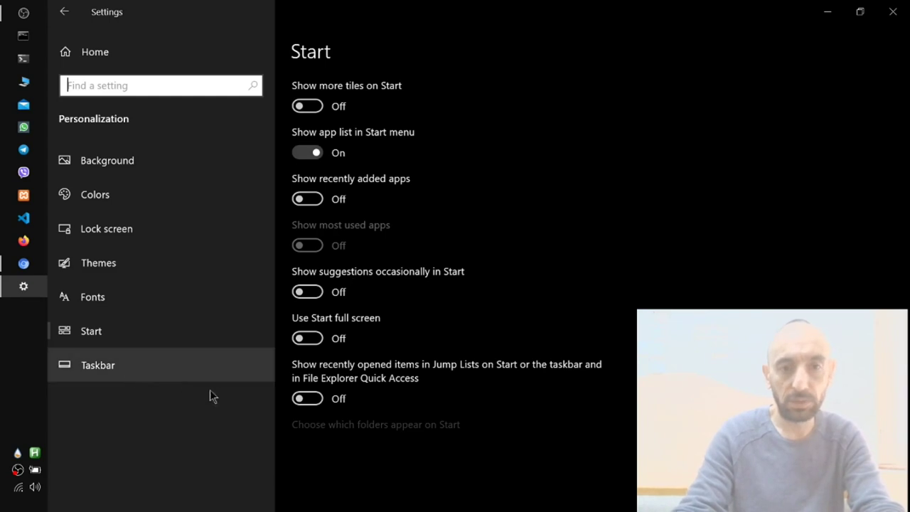
In the taskbar settings, turn the small taskbar buttons off and back on to compare the icon sizes
{"action": "left_click", "coordinate": [113, 366]}
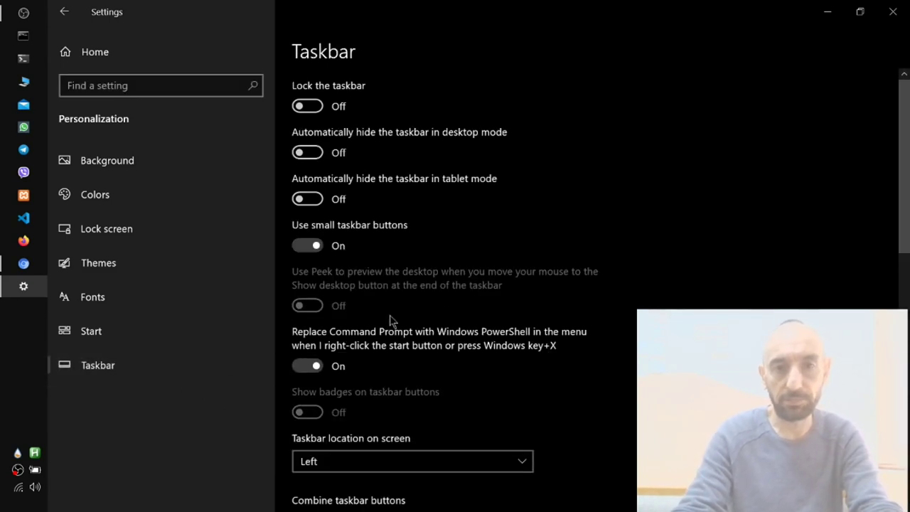
{"action": "left_click", "coordinate": [313, 246]}
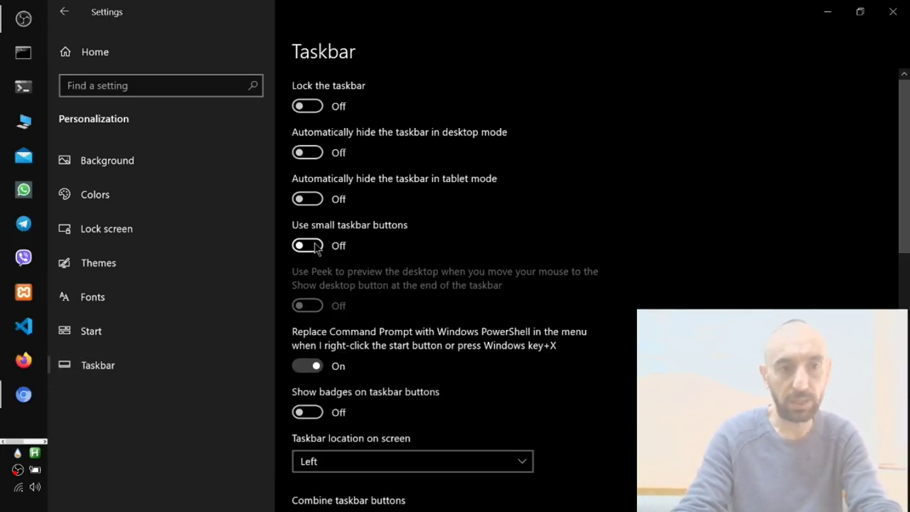
{"action": "left_click", "coordinate": [313, 246]}
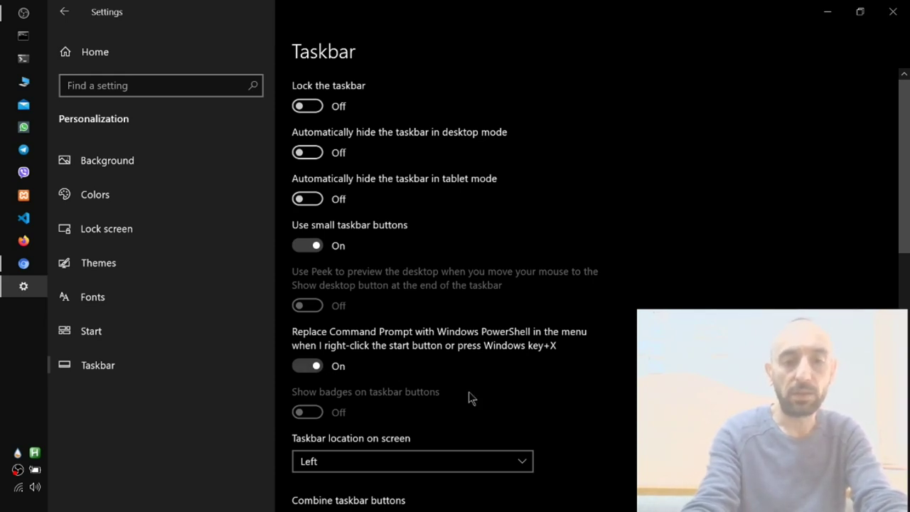
Open an administrator Windows PowerShell window and close it again
{"action": "key", "text": "super+x"}
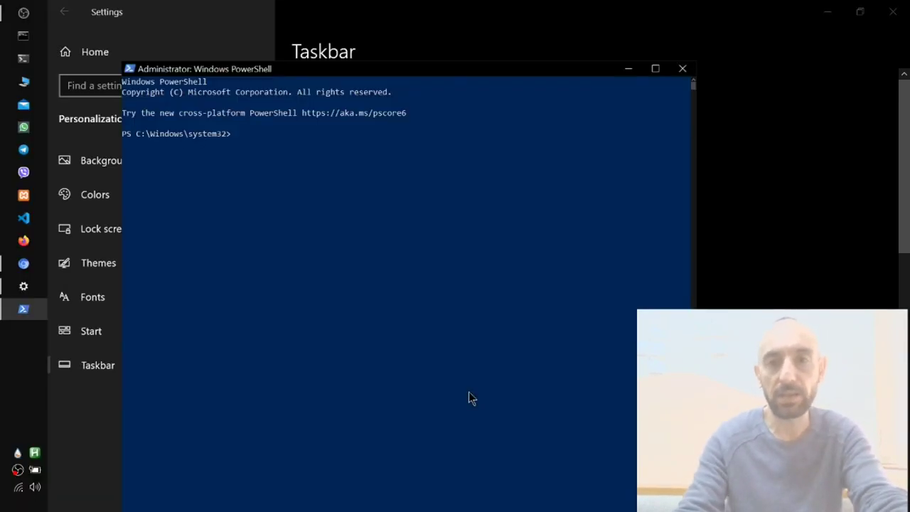
{"action": "left_click", "coordinate": [684, 69]}
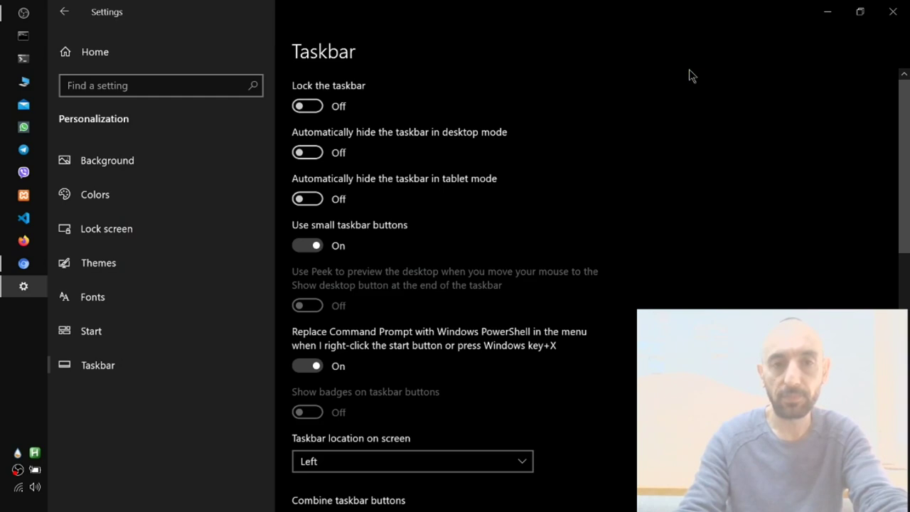
Turn "Always show all icons in the notification area" off and back on, checking the hidden icons in between
{"action": "scroll", "coordinate": [550, 377], "scroll_direction": "down", "scroll_amount": 5}
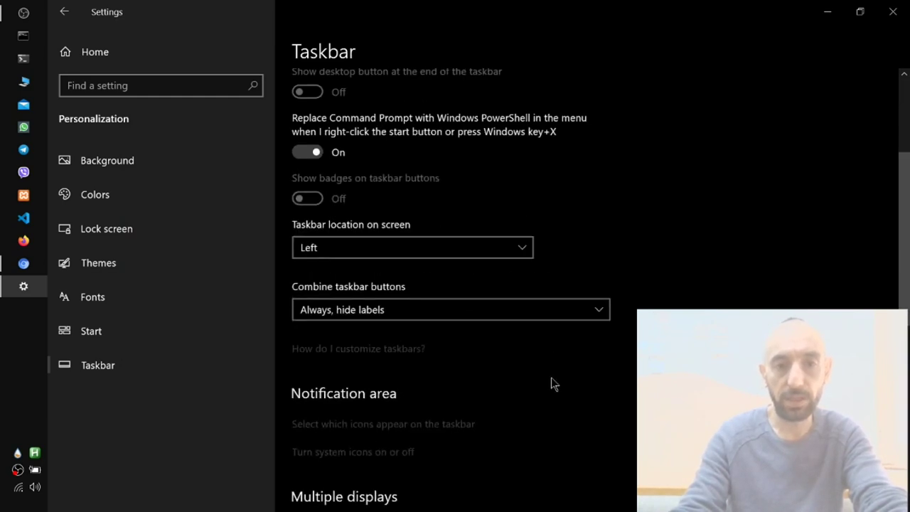
{"action": "left_click", "coordinate": [457, 257]}
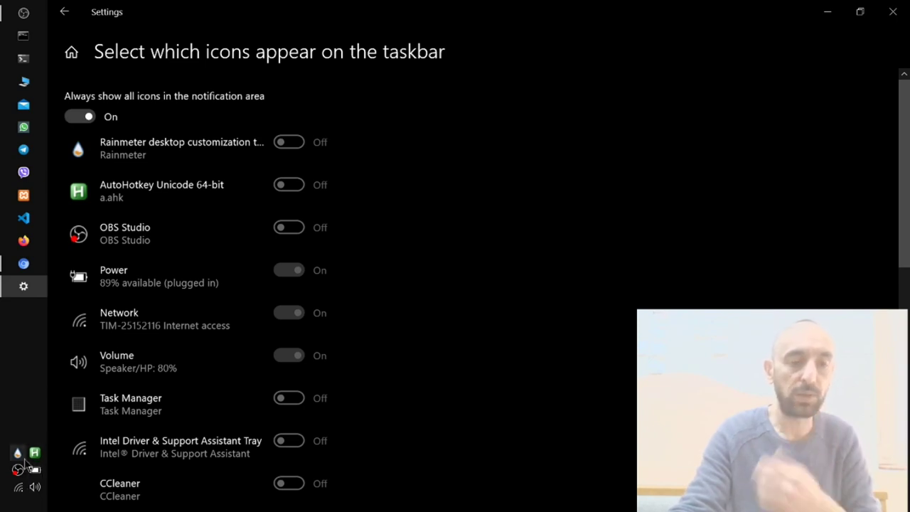
{"action": "left_click", "coordinate": [89, 118]}
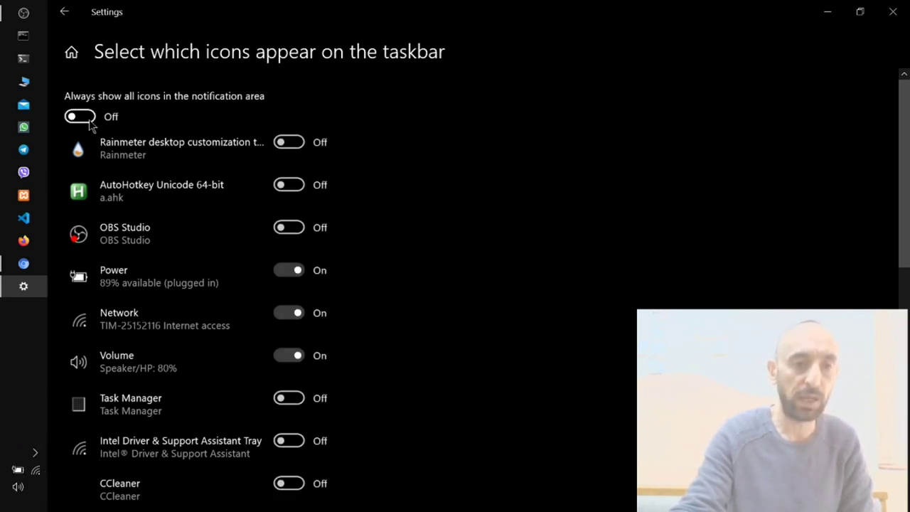
{"action": "left_click", "coordinate": [35, 452]}
{"action": "left_click", "coordinate": [35, 453]}
{"action": "left_click", "coordinate": [35, 453]}
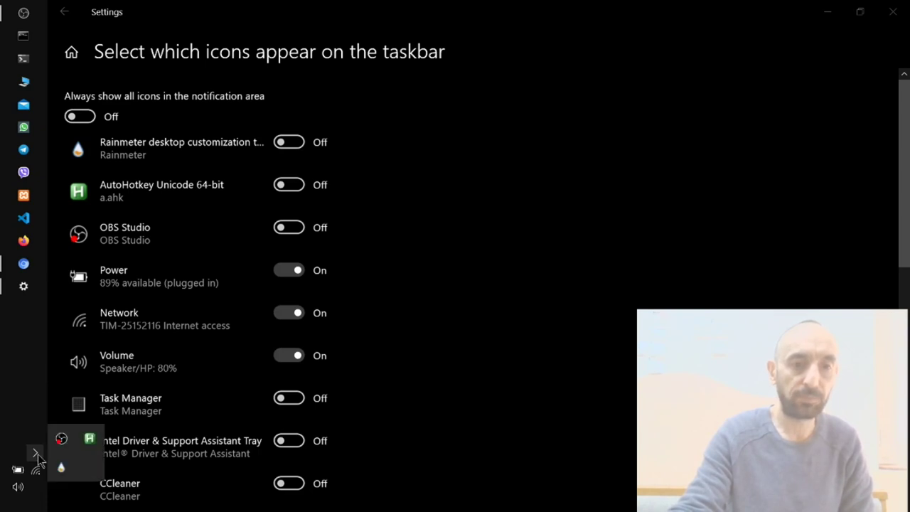
{"action": "left_click", "coordinate": [77, 117]}
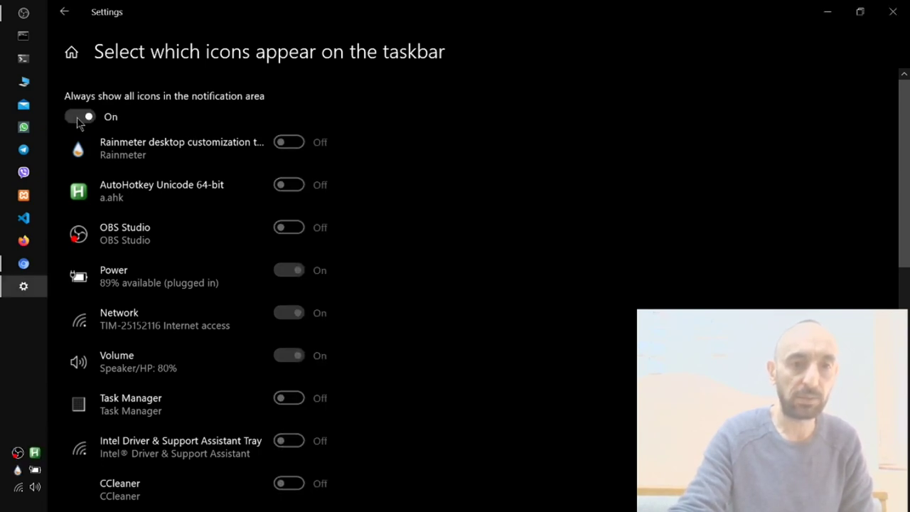
{"action": "left_click", "coordinate": [64, 11]}
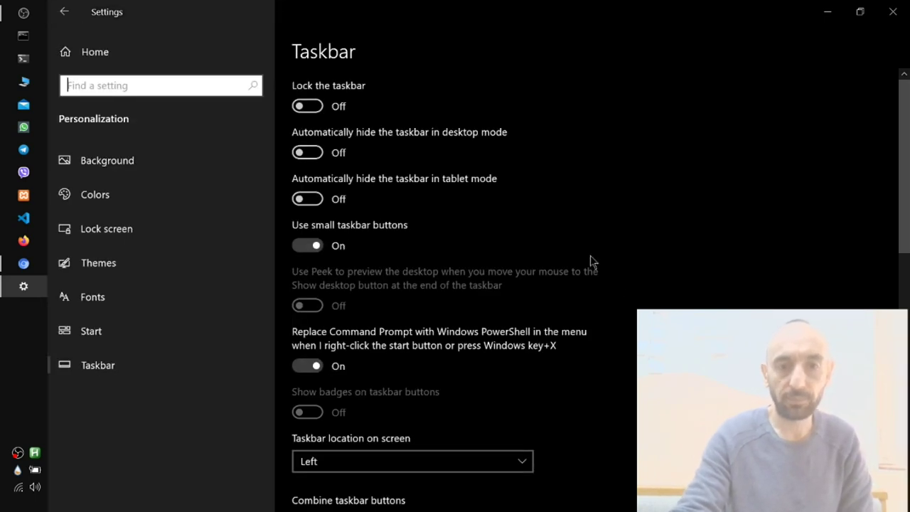
Look through the remaining taskbar options, including multiple displays and people, and return to the Windows Settings home
{"action": "scroll", "coordinate": [628, 329], "scroll_direction": "down", "scroll_amount": 10}
{"action": "scroll", "coordinate": [628, 329], "scroll_direction": "up", "scroll_amount": 10}
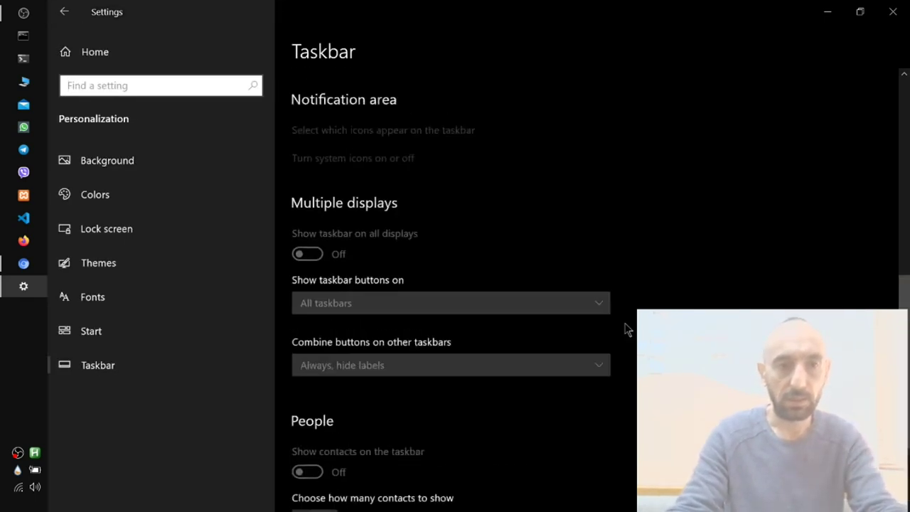
{"action": "left_click", "coordinate": [65, 11]}
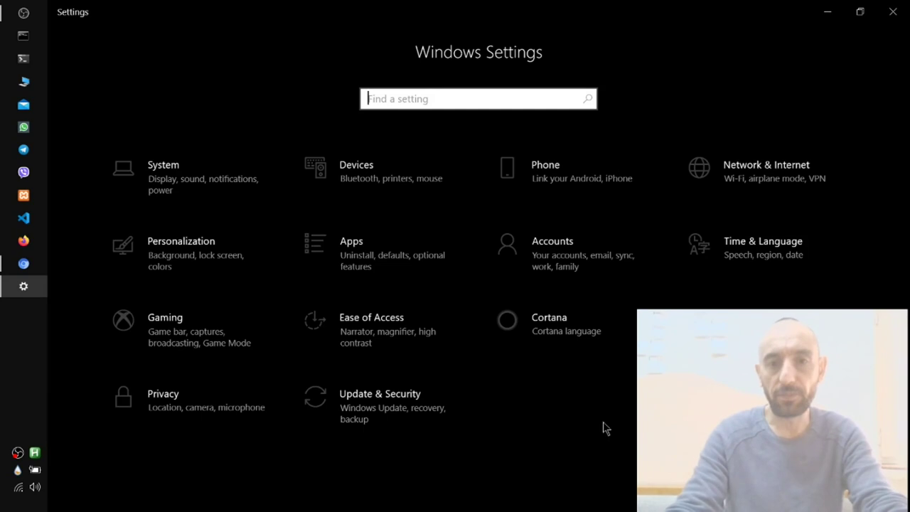
Search for "task" to open Task Manager and view the CPU performance graph
{"action": "key", "text": "super"}
{"action": "type", "text": "task"}
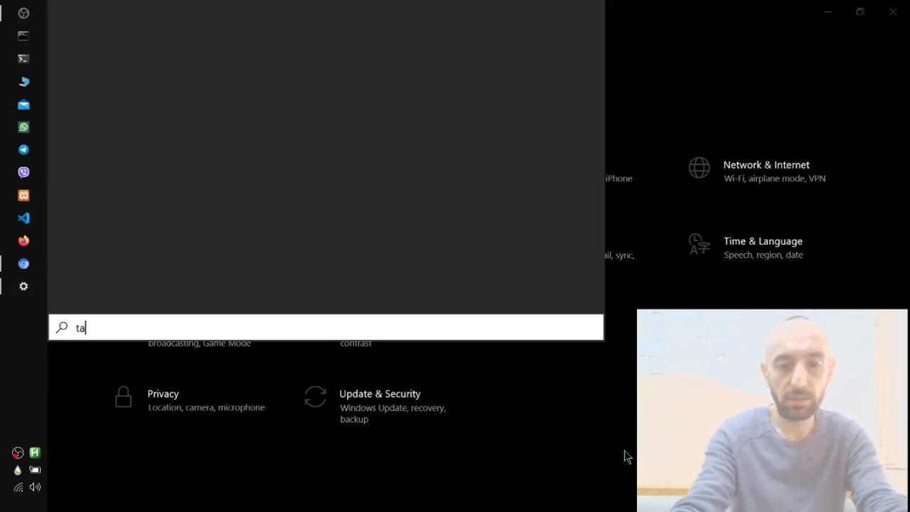
{"action": "key", "text": "Return"}
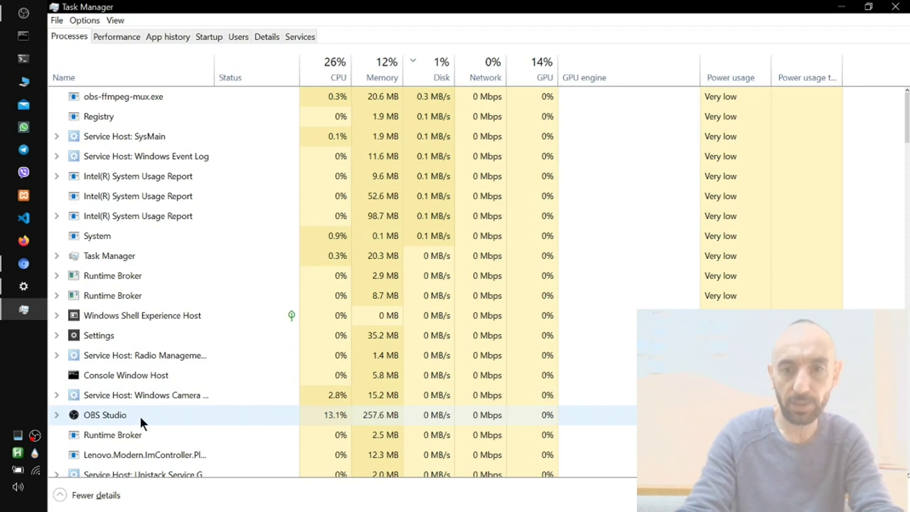
{"action": "left_click", "coordinate": [117, 39]}
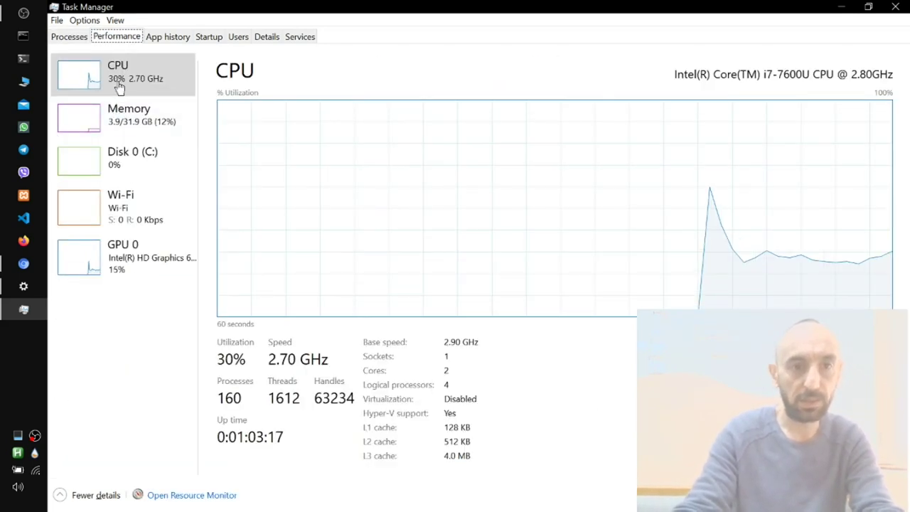
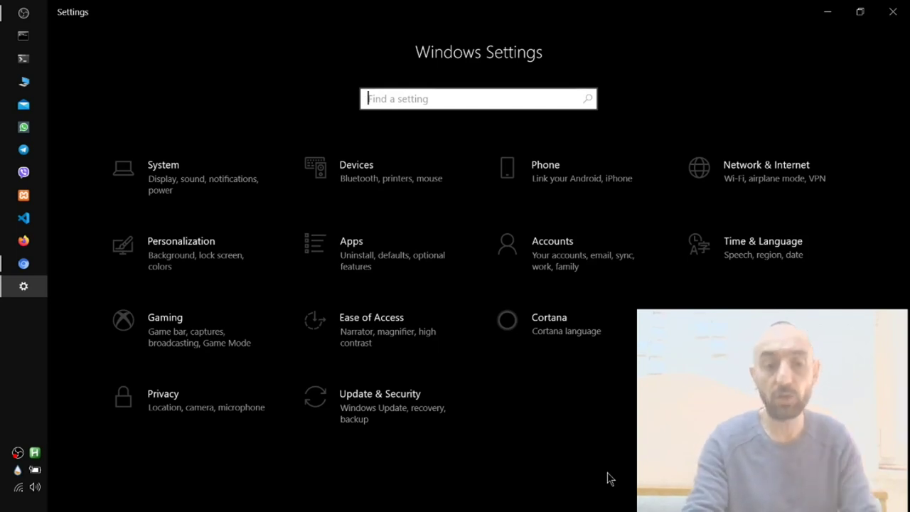
Search for "pc" and open This PC in File Explorer
{"action": "type", "text": "pc"}
{"action": "key", "text": "Return"}
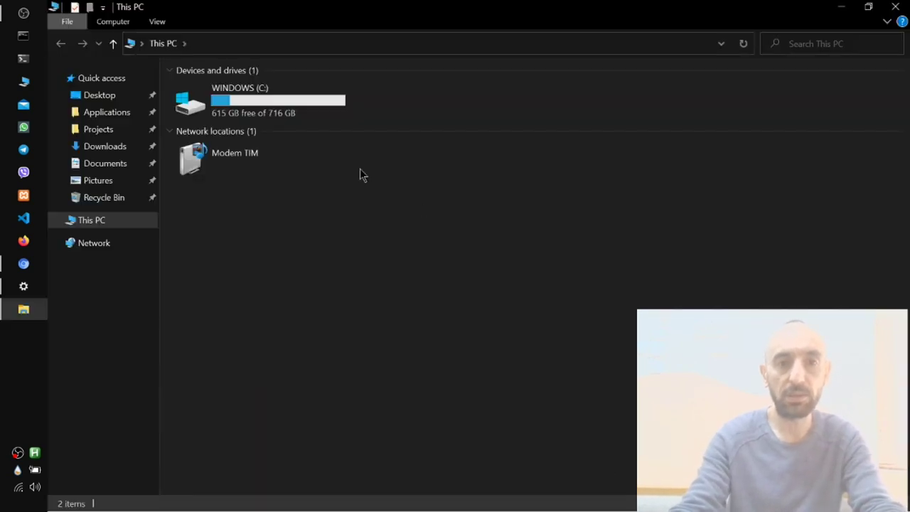
Disable content indexing on the WINDOWS (C:) drive, applying the change to its subfolders and files and ignoring all file errors
{"action": "right_click", "coordinate": [271, 103]}
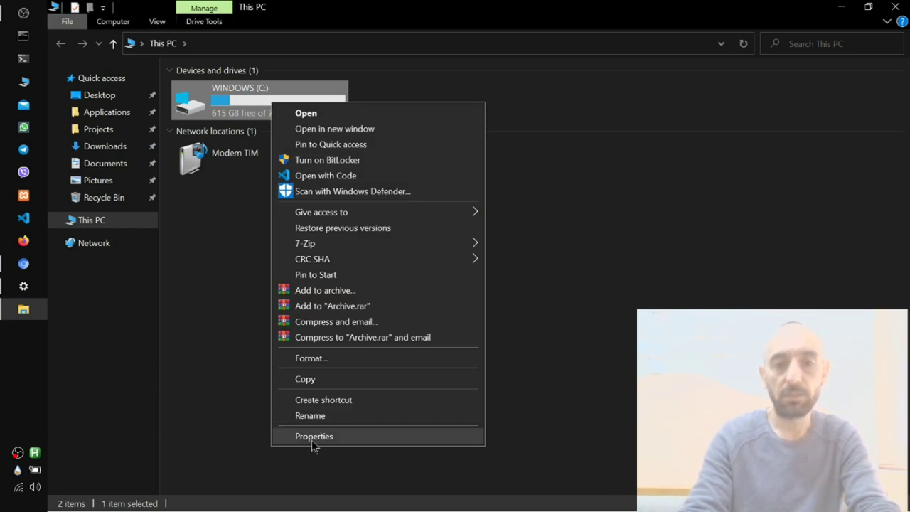
{"action": "left_click", "coordinate": [311, 436]}
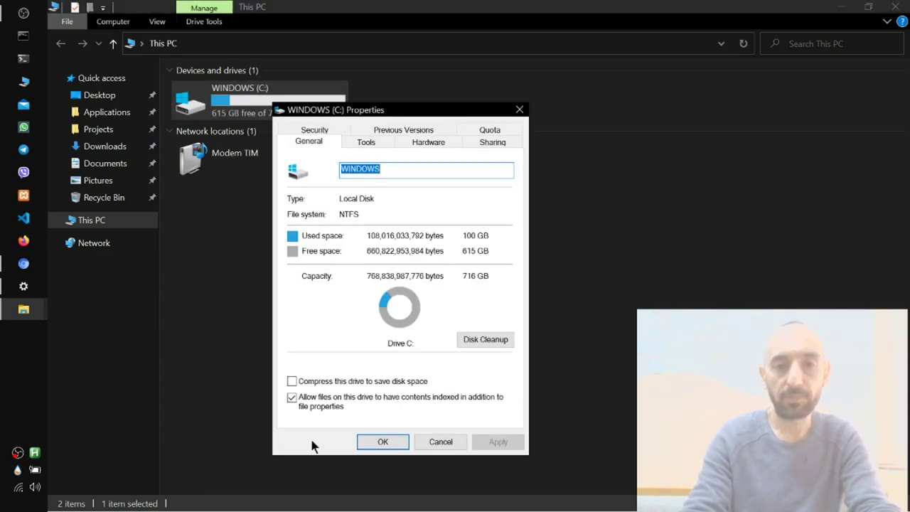
{"action": "left_click", "coordinate": [344, 405]}
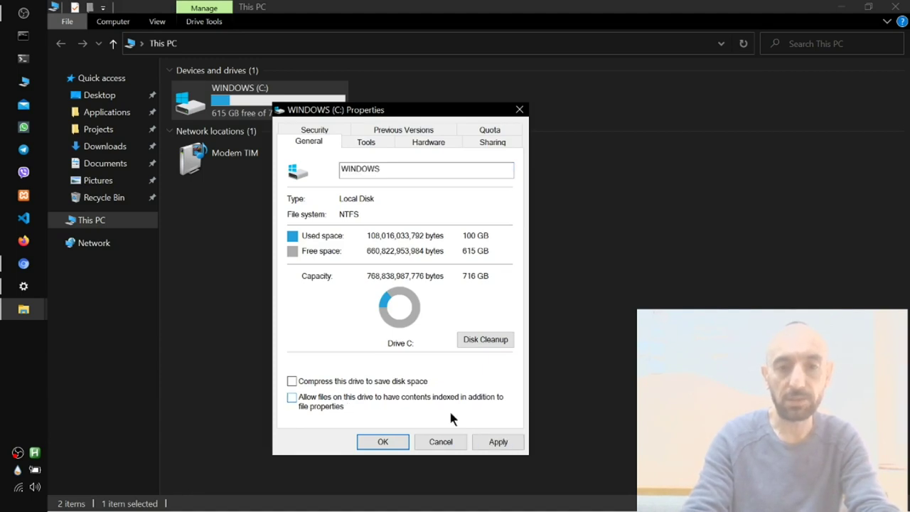
{"action": "left_click", "coordinate": [498, 441]}
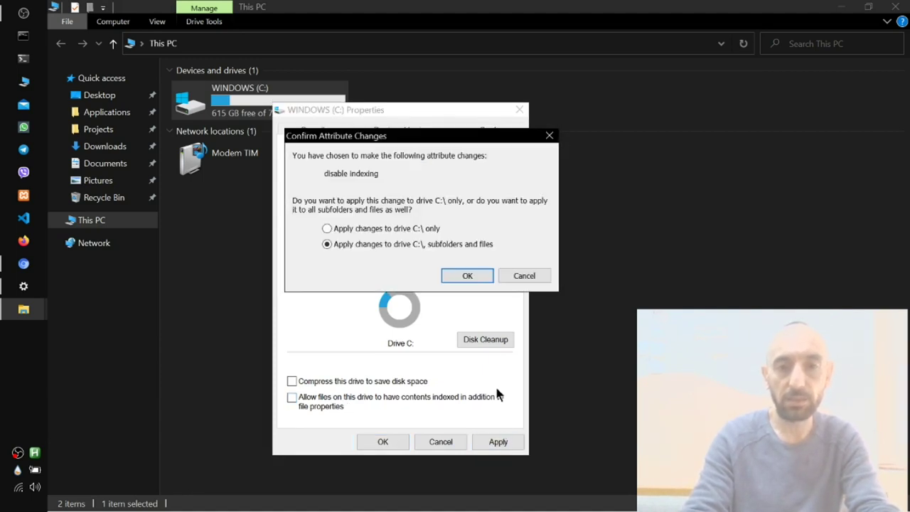
{"action": "left_click", "coordinate": [467, 276]}
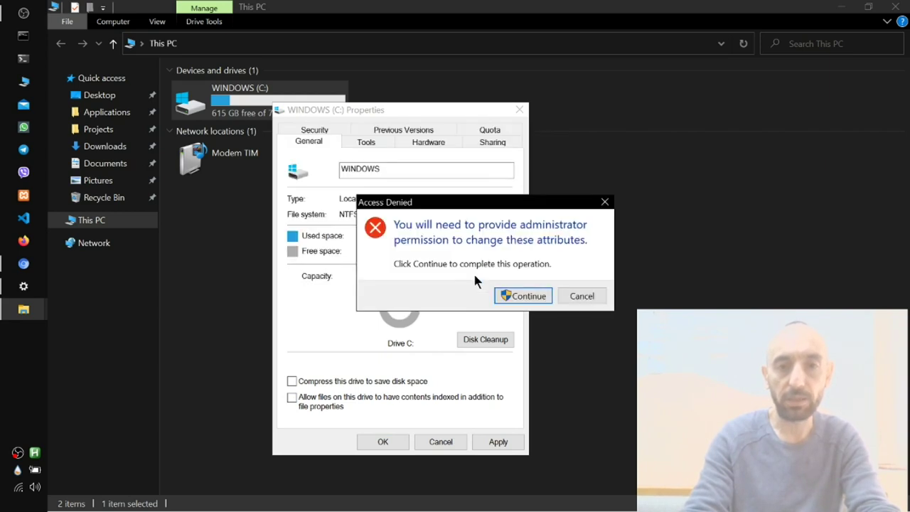
{"action": "left_click", "coordinate": [522, 296]}
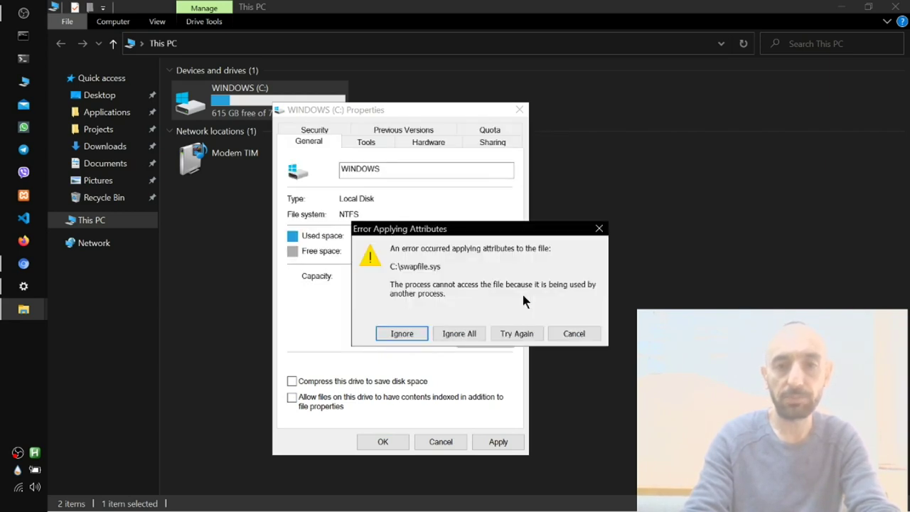
{"action": "left_click", "coordinate": [458, 334]}
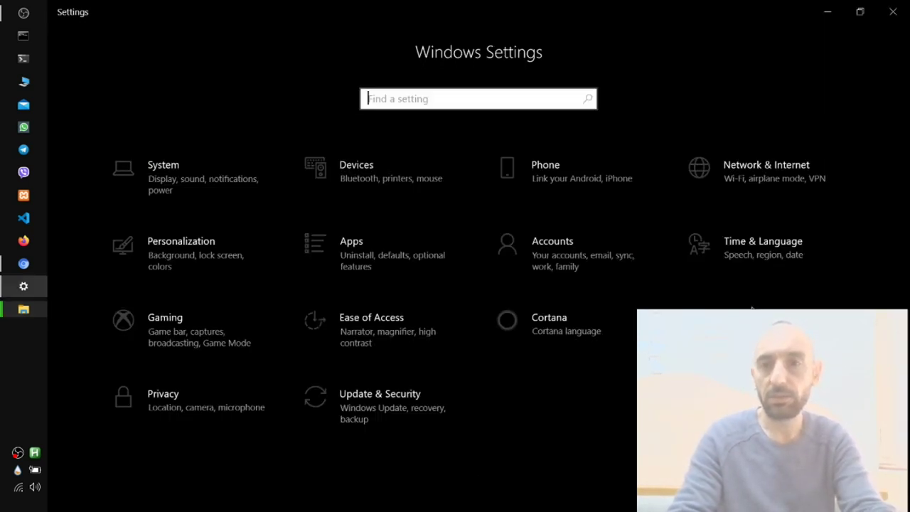
Look at the network status and VPN settings under Network & Internet and return to the Windows Settings home
{"action": "left_click", "coordinate": [780, 193]}
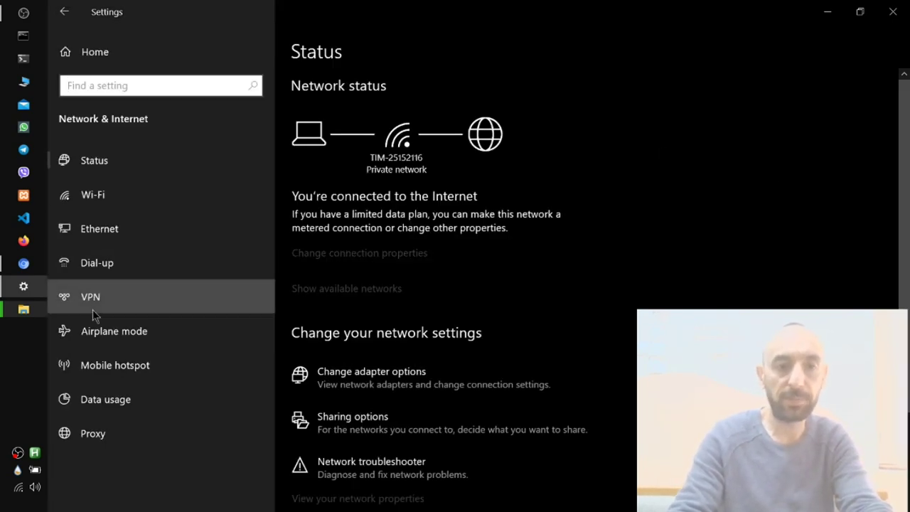
{"action": "left_click", "coordinate": [92, 309]}
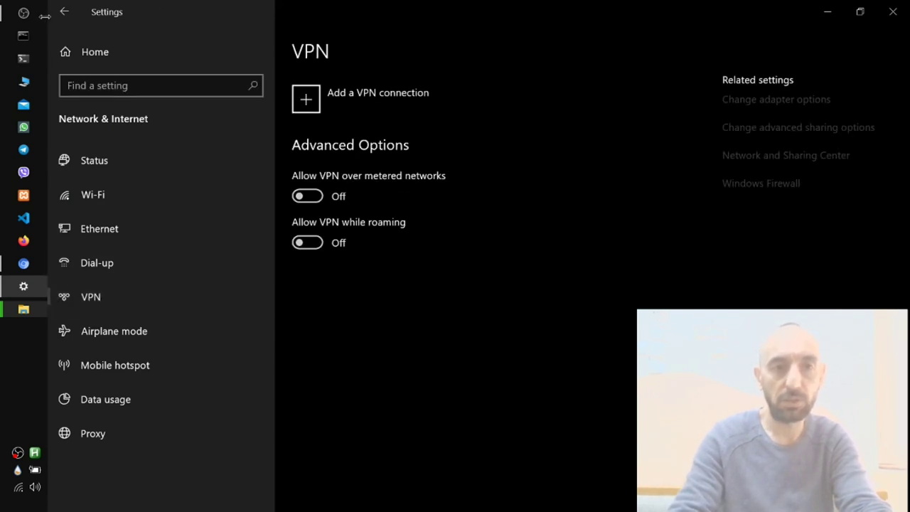
{"action": "left_click", "coordinate": [65, 12]}
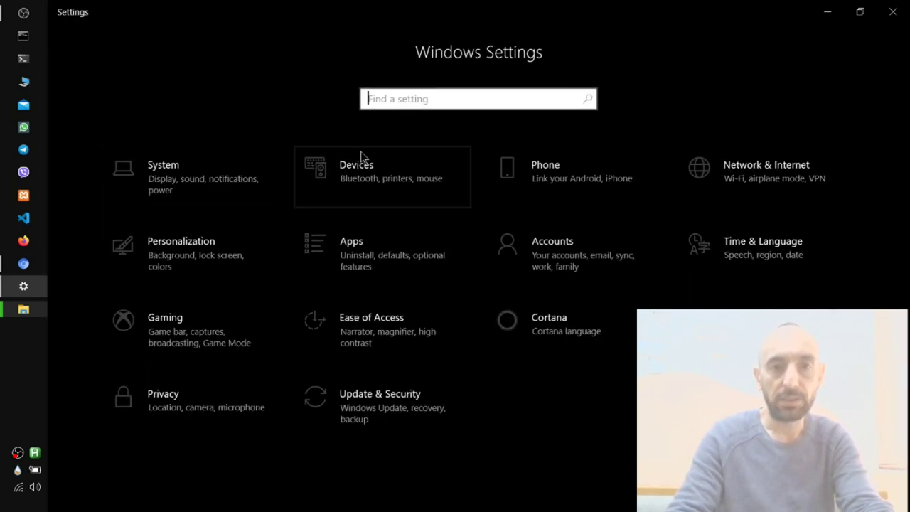
Check the Bluetooth and USB pages of the Devices settings and turn off AutoPlay for all media and devices
{"action": "left_click", "coordinate": [367, 186]}
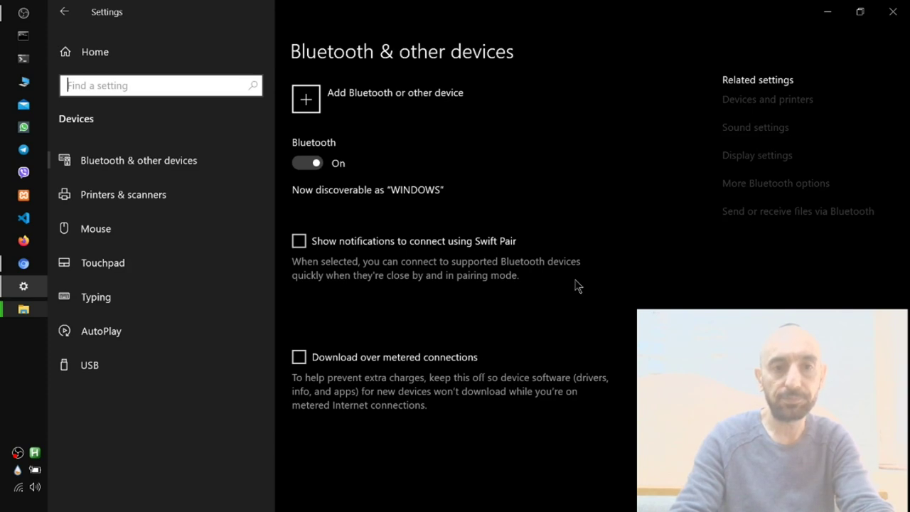
{"action": "left_click", "coordinate": [135, 358]}
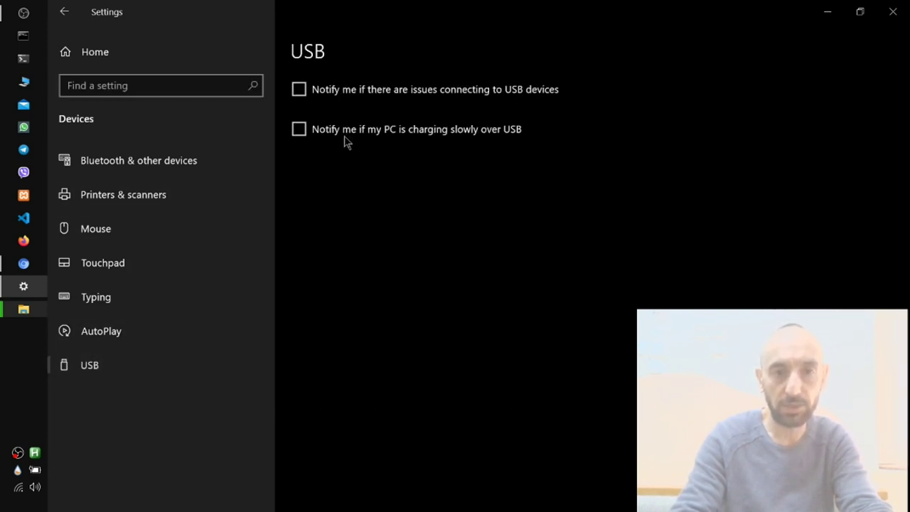
{"action": "left_click", "coordinate": [119, 320]}
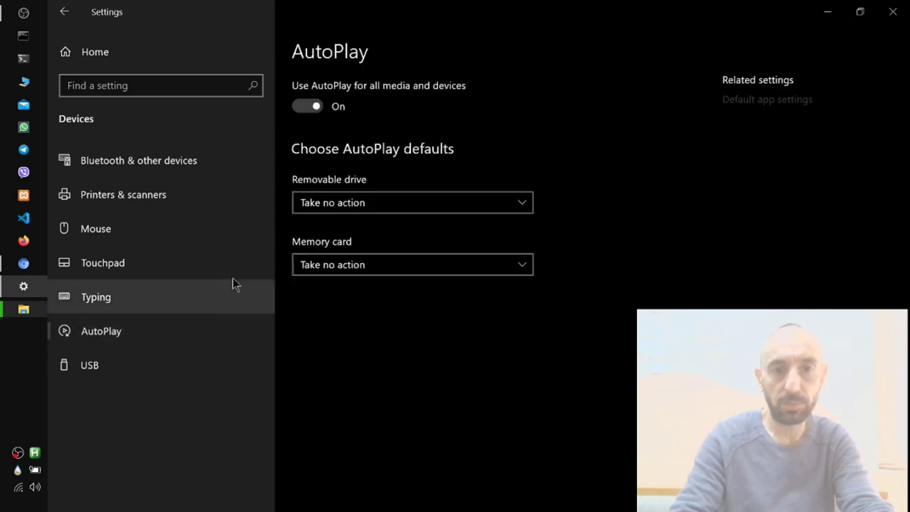
{"action": "left_click", "coordinate": [307, 106]}
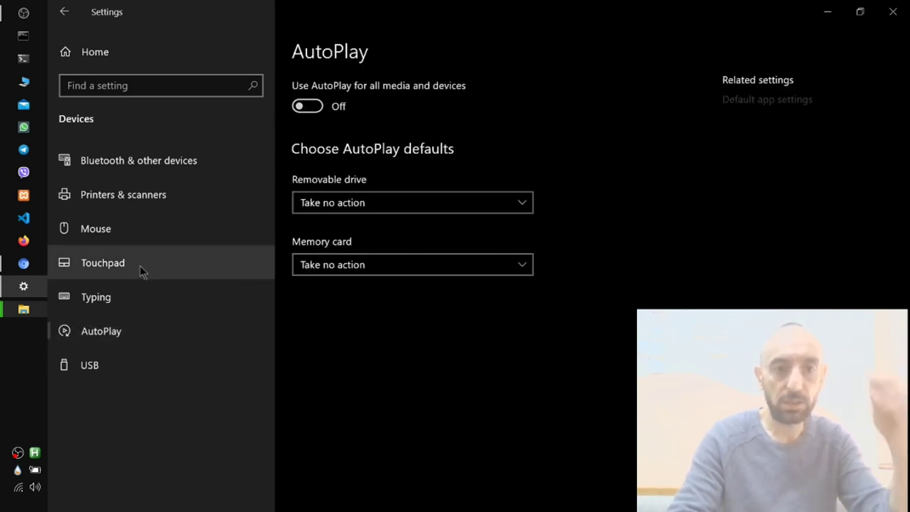
Review the Typing, Mouse, and Printers & scanners pages of the Devices settings
{"action": "left_click", "coordinate": [103, 302]}
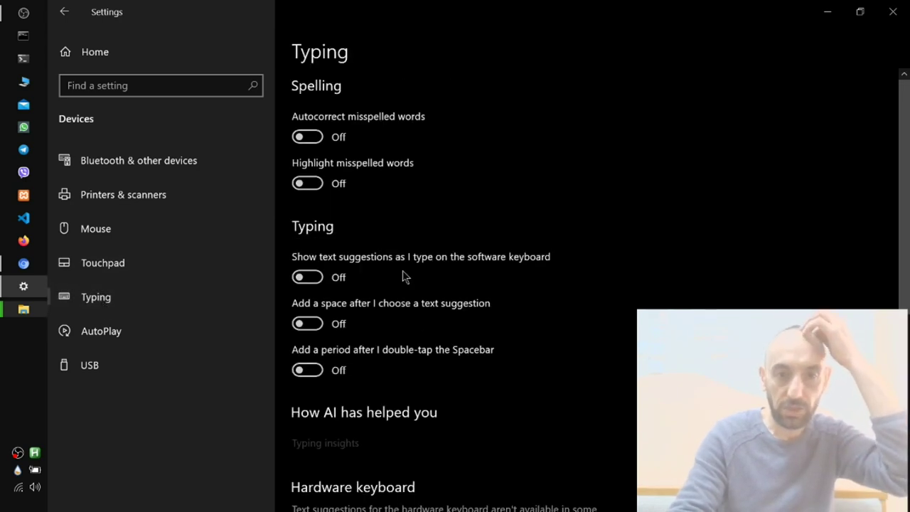
{"action": "scroll", "coordinate": [442, 383], "scroll_direction": "down", "scroll_amount": 2}
{"action": "scroll", "coordinate": [443, 383], "scroll_direction": "down", "scroll_amount": 4}
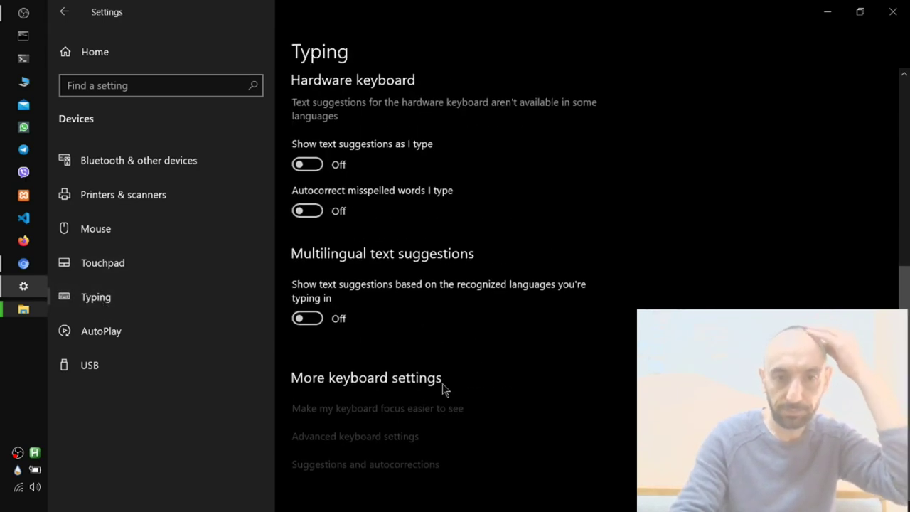
{"action": "left_click", "coordinate": [102, 236]}
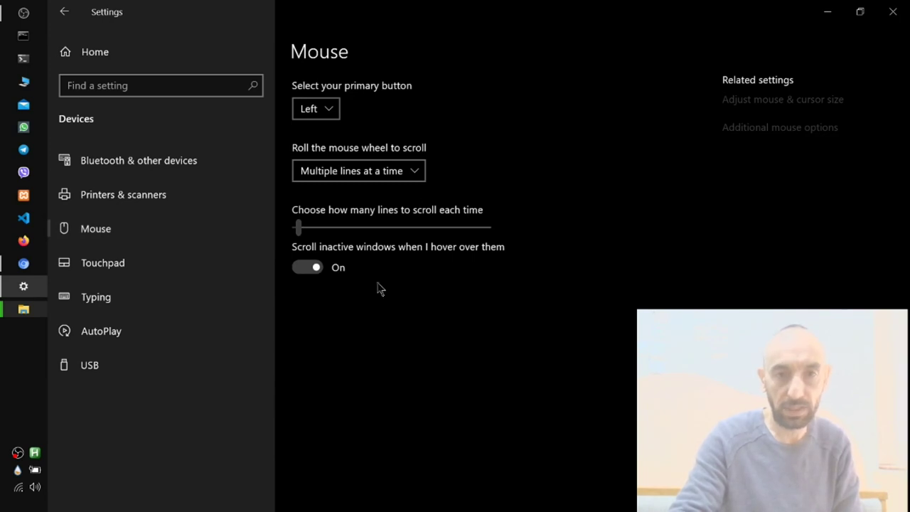
{"action": "left_click", "coordinate": [130, 189]}
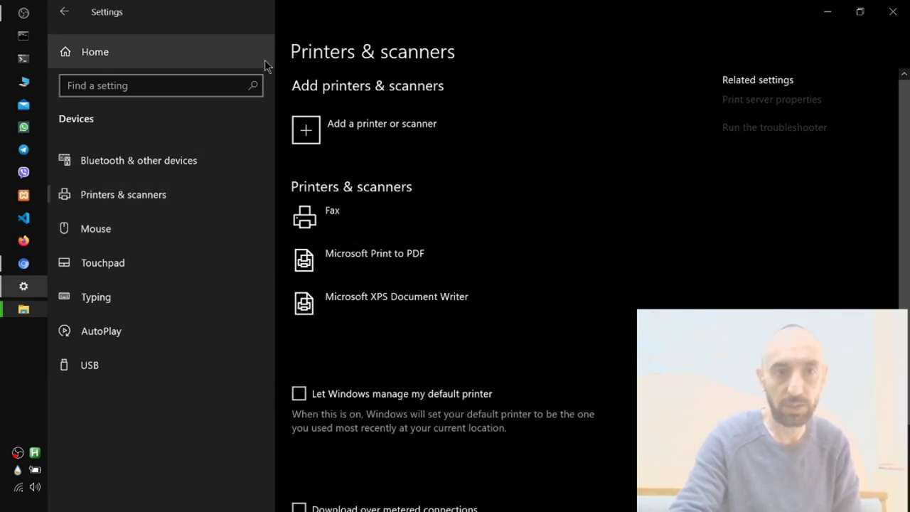
Return to the Windows Settings home and briefly view the Connect pane for wireless devices
{"action": "left_click", "coordinate": [64, 12]}
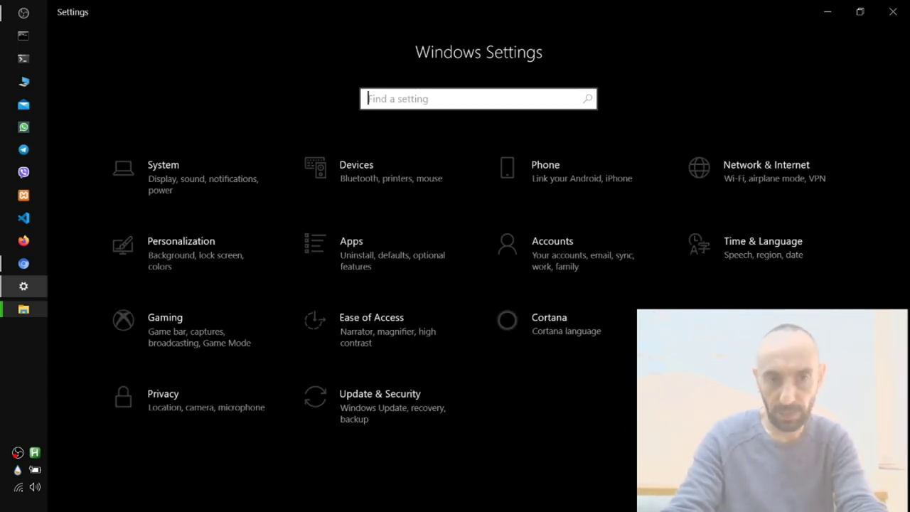
{"action": "key", "text": "super+k"}
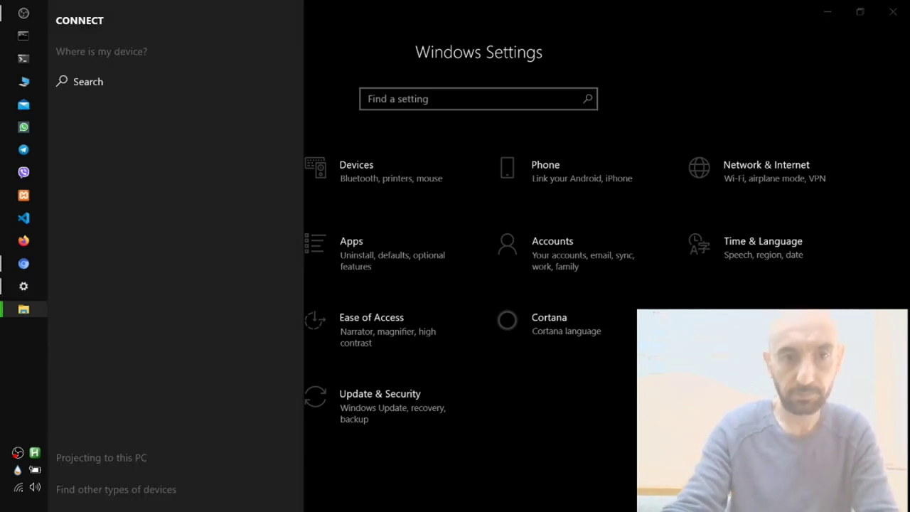
{"action": "key", "text": "Escape"}
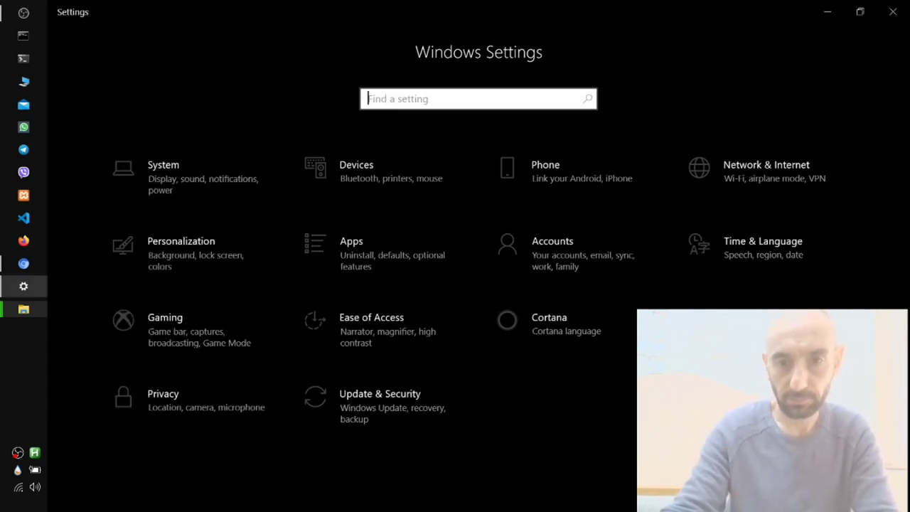
Set Focus assist to Alarms only, turning off the duplicating display, playing a game and full screen rules and the missed-notifications summary
{"action": "left_click", "coordinate": [211, 182]}
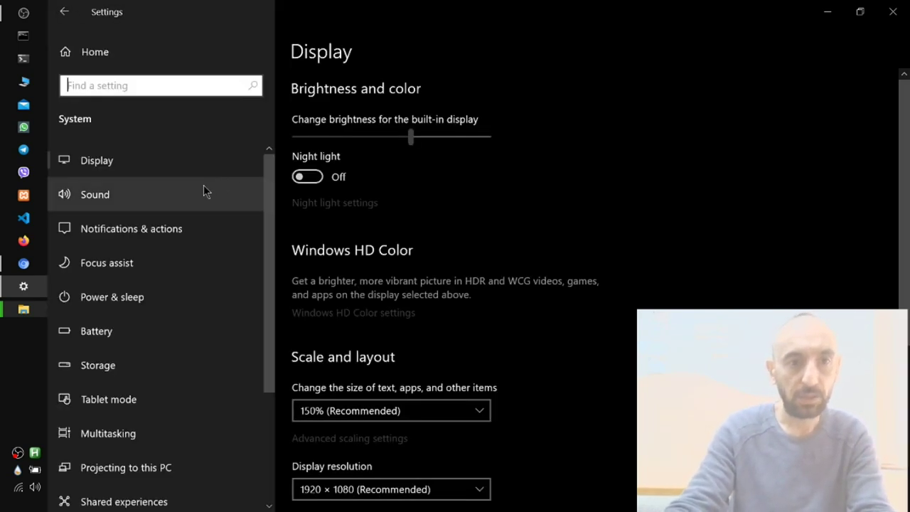
{"action": "left_click", "coordinate": [126, 263]}
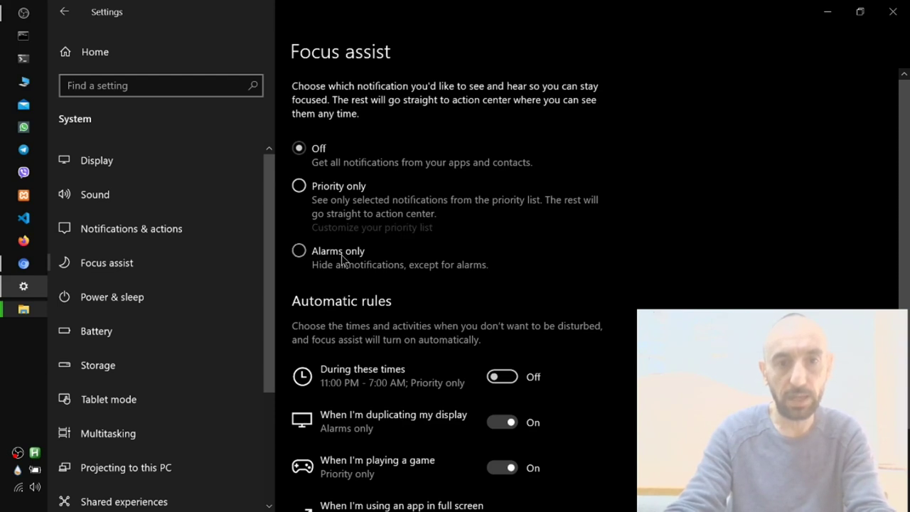
{"action": "scroll", "coordinate": [514, 330], "scroll_direction": "down", "scroll_amount": 2}
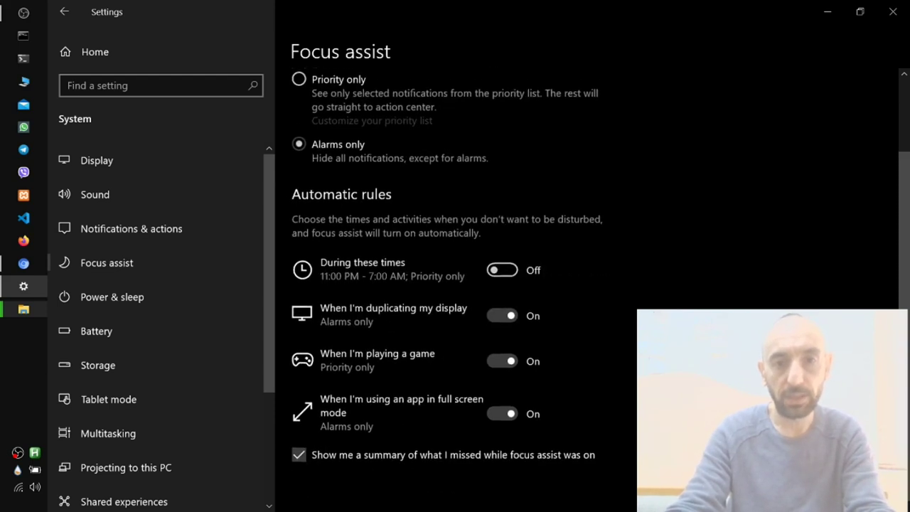
{"action": "left_click", "coordinate": [511, 320]}
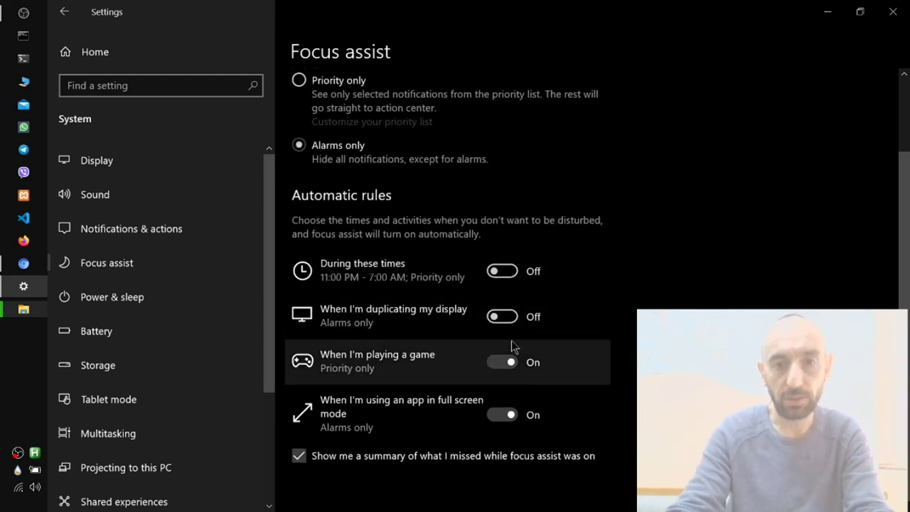
{"action": "left_click", "coordinate": [513, 363]}
{"action": "left_click", "coordinate": [511, 417]}
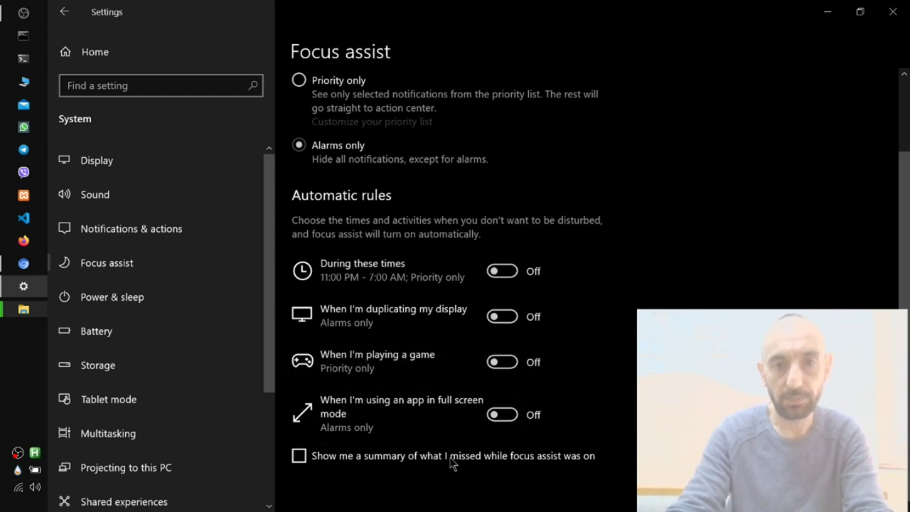
{"action": "scroll", "coordinate": [448, 386], "scroll_direction": "up", "scroll_amount": 2}
{"action": "scroll", "coordinate": [448, 386], "scroll_direction": "down", "scroll_amount": 2}
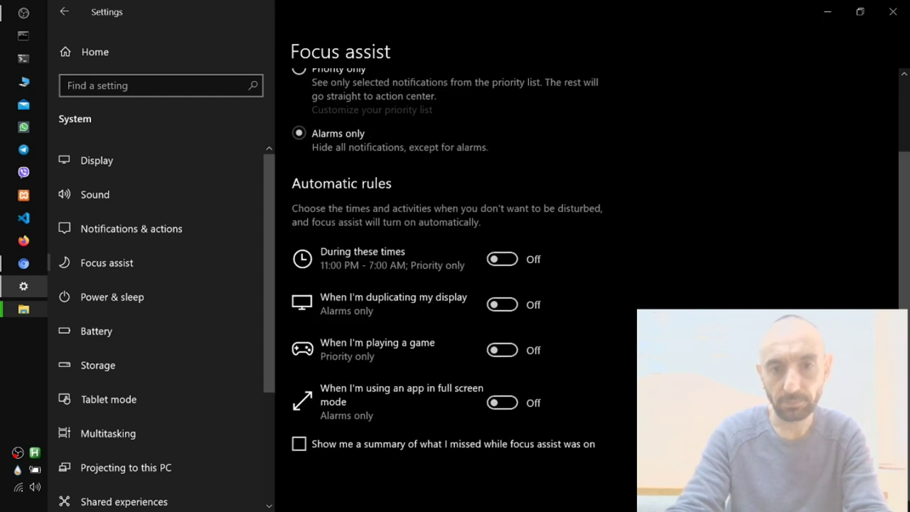
{"action": "scroll", "coordinate": [447, 386], "scroll_direction": "up", "scroll_amount": 1}
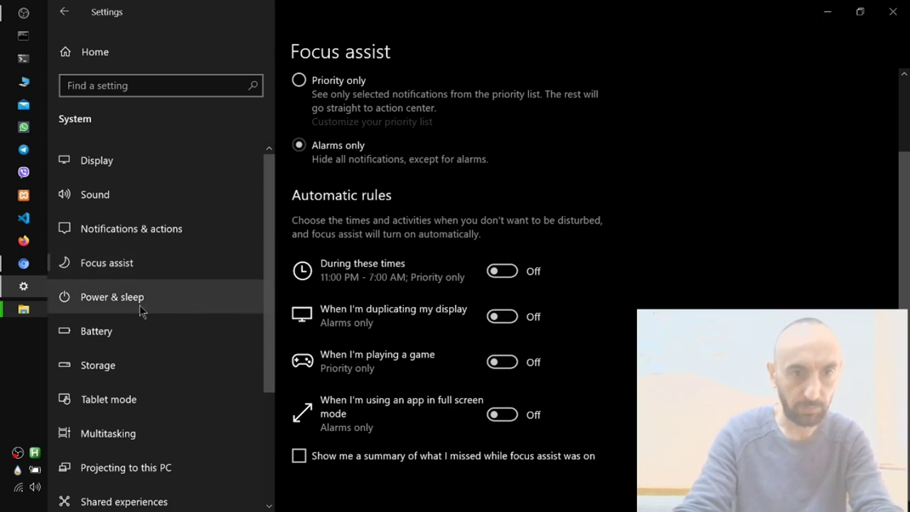
Configure Tablet mode to show taskbar app icons, use "Don't ask me and don't switch", and use desktop mode at sign-in
{"action": "left_click", "coordinate": [158, 397]}
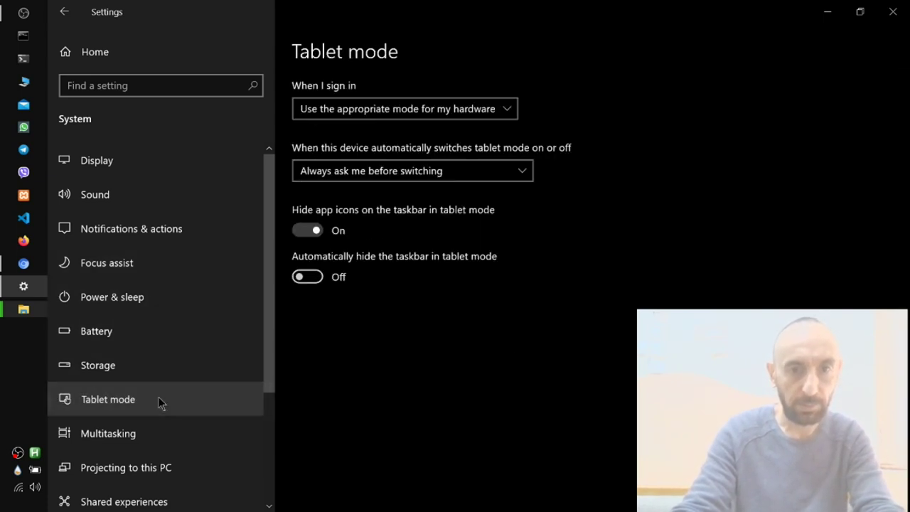
{"action": "left_click", "coordinate": [311, 231]}
{"action": "left_click", "coordinate": [406, 178]}
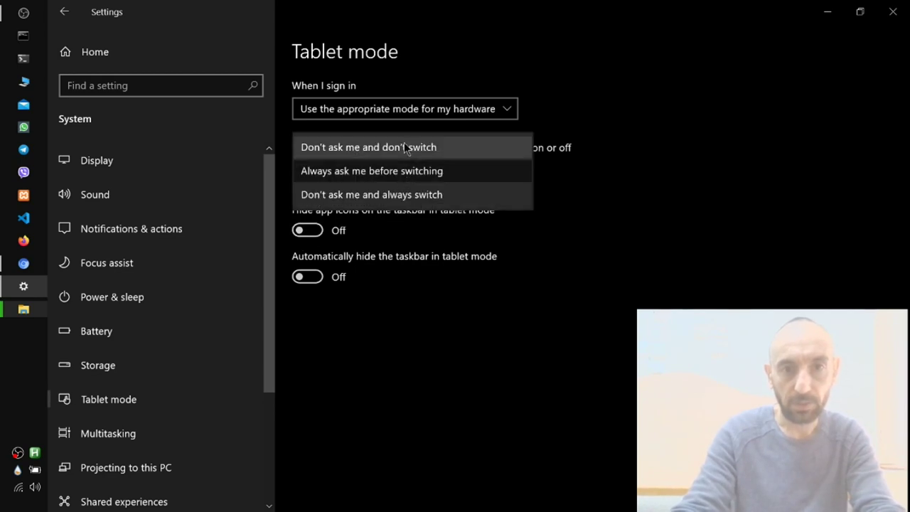
{"action": "left_click", "coordinate": [402, 148]}
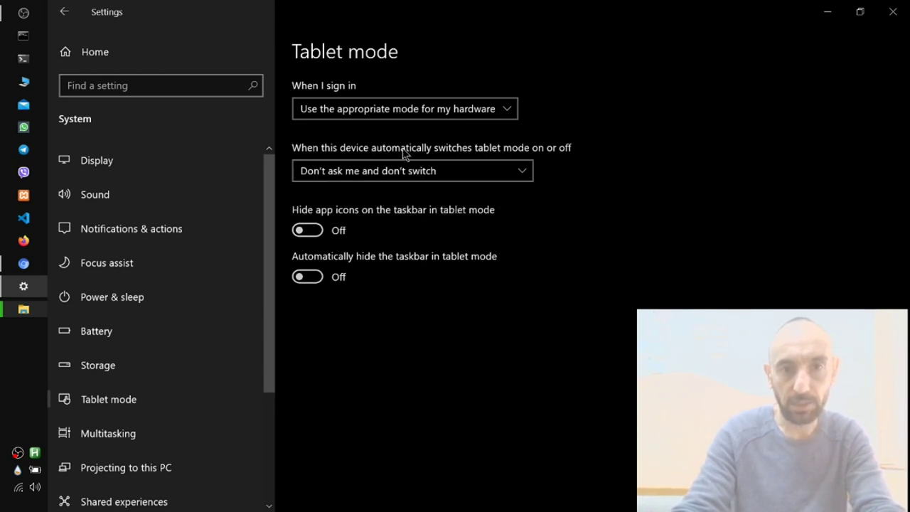
{"action": "left_click", "coordinate": [446, 113]}
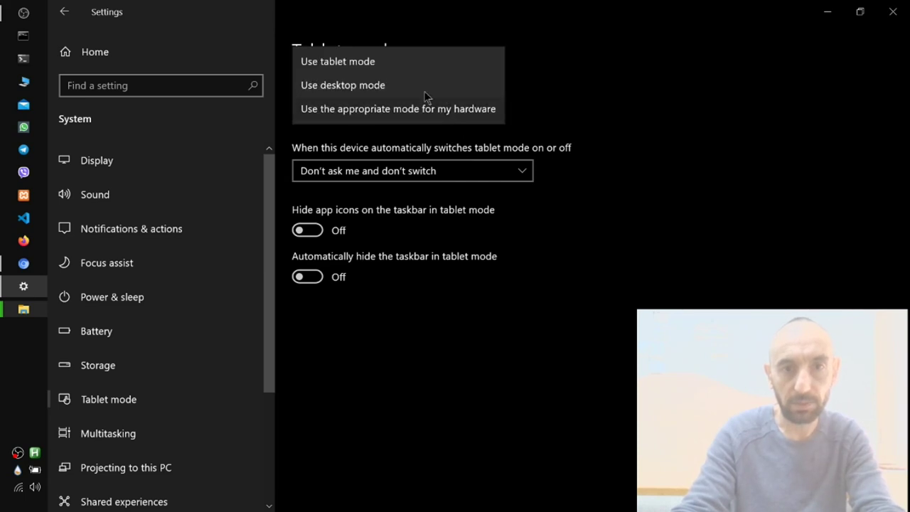
{"action": "left_click", "coordinate": [335, 90]}
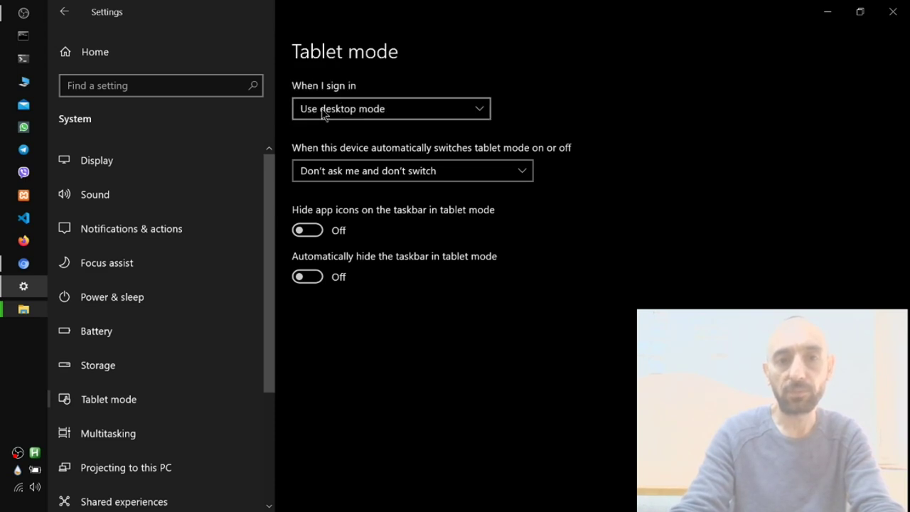
Review the Game bar, Captures and Game Mode pages of the Gaming settings, and return to the Windows Settings home
{"action": "left_click", "coordinate": [64, 12]}
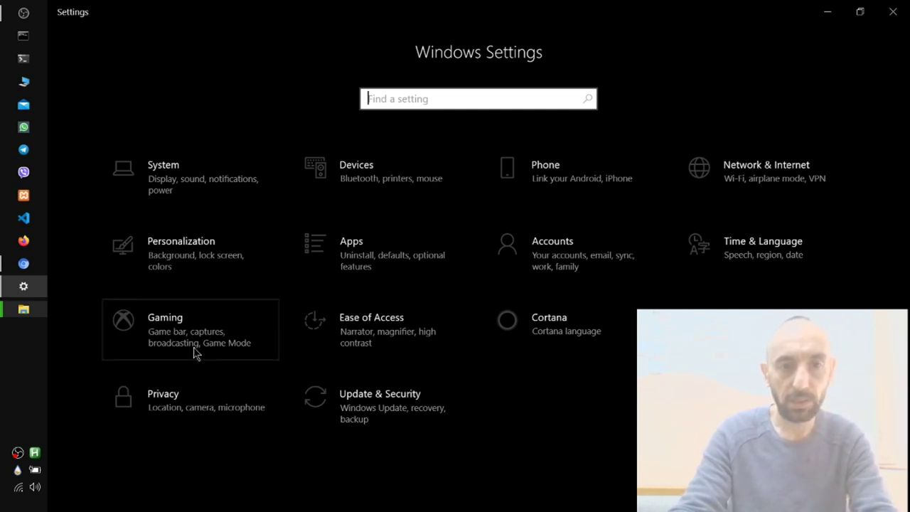
{"action": "left_click", "coordinate": [151, 339]}
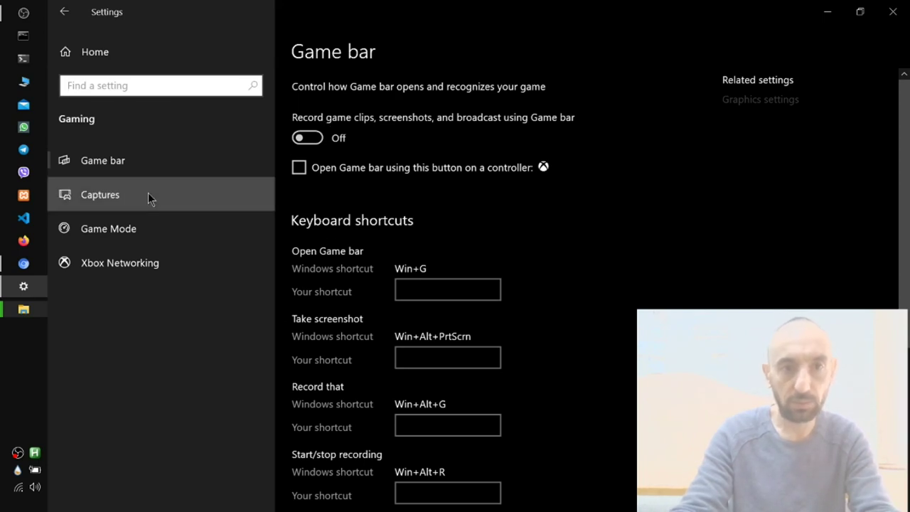
{"action": "left_click", "coordinate": [123, 191]}
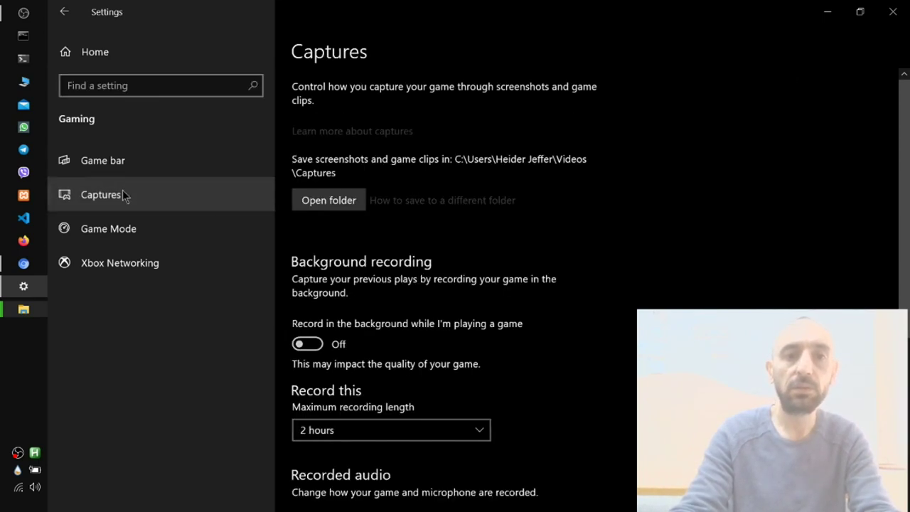
{"action": "scroll", "coordinate": [521, 329], "scroll_direction": "down", "scroll_amount": 5}
{"action": "scroll", "coordinate": [520, 329], "scroll_direction": "up", "scroll_amount": 1}
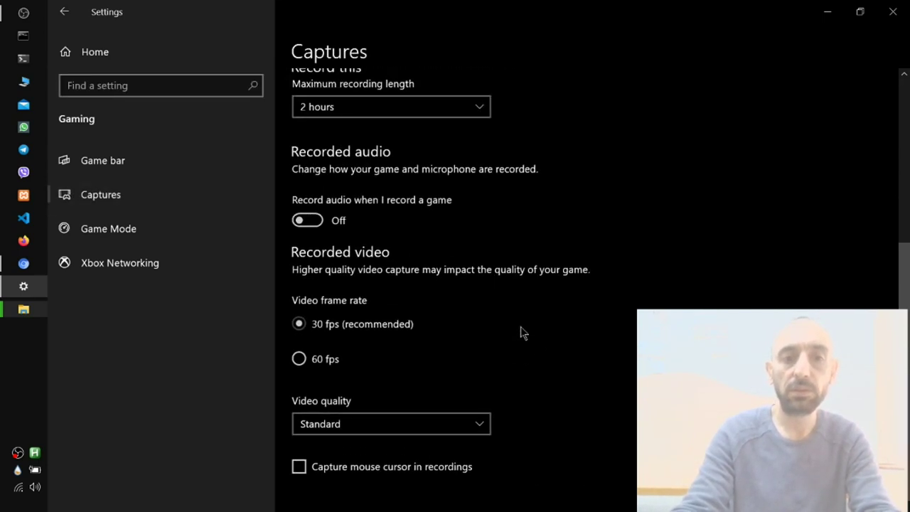
{"action": "left_click", "coordinate": [108, 234]}
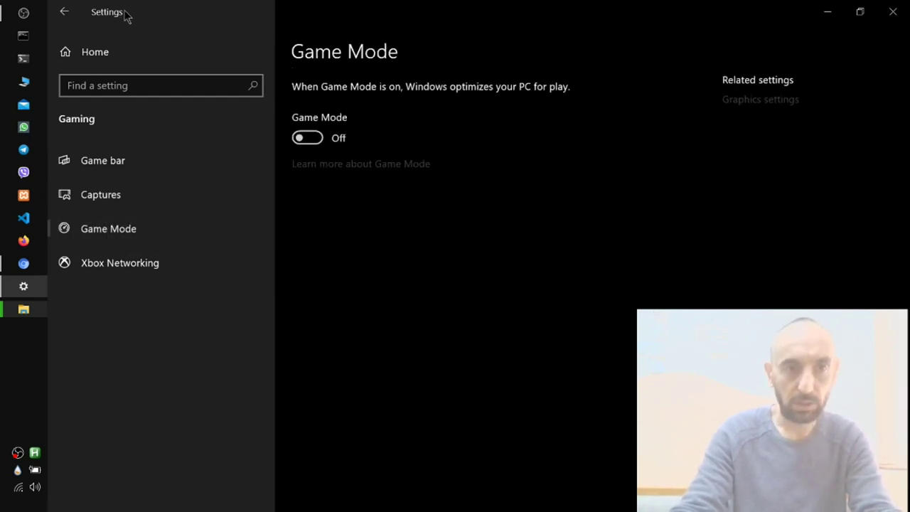
{"action": "left_click", "coordinate": [63, 12]}
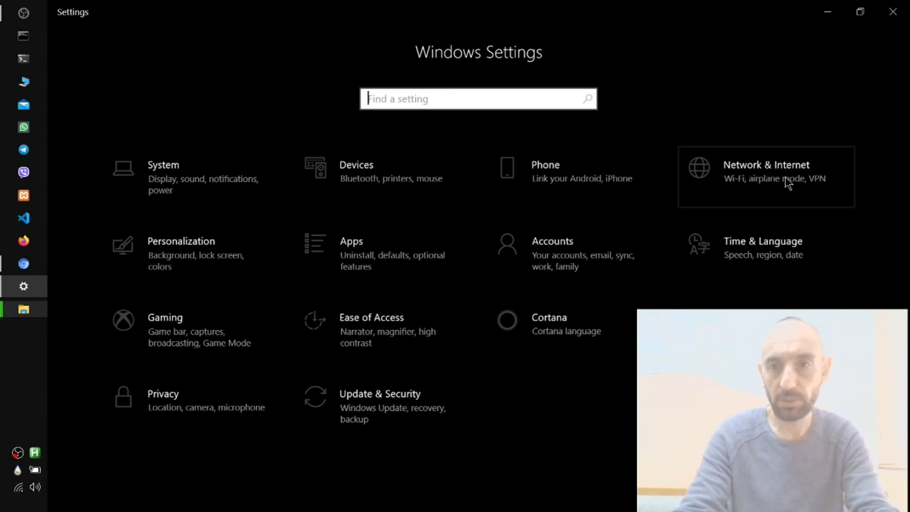
Review the Sign-in options of the Accounts settings down to Dynamic lock and Privacy, and return to the Settings home
{"action": "left_click", "coordinate": [528, 261]}
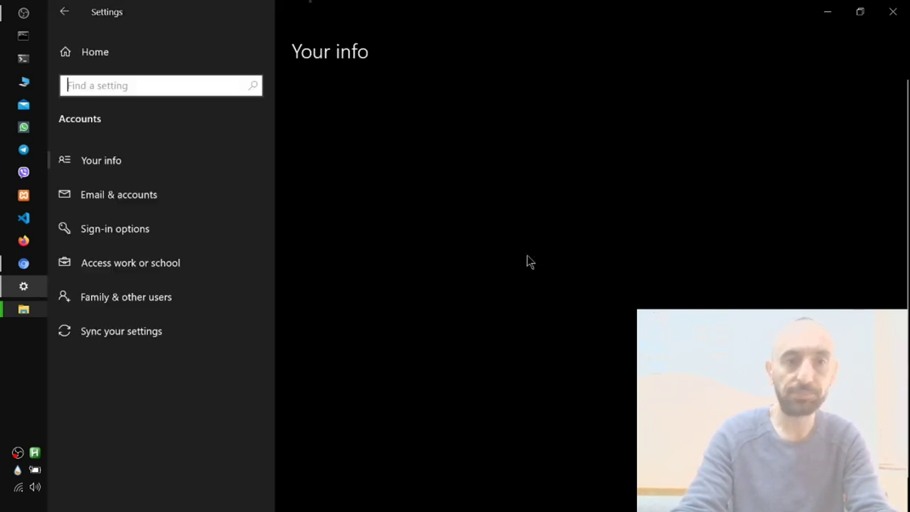
{"action": "left_click", "coordinate": [129, 235]}
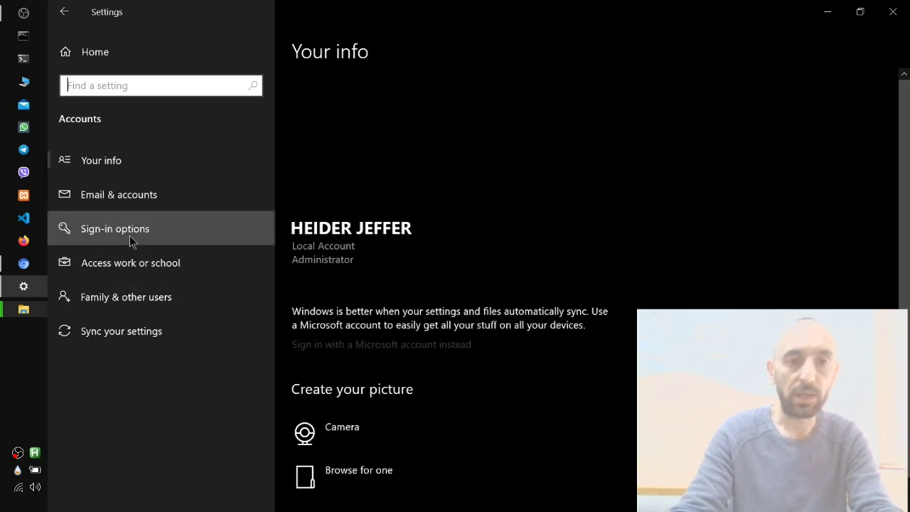
{"action": "scroll", "coordinate": [595, 324], "scroll_direction": "down", "scroll_amount": 5}
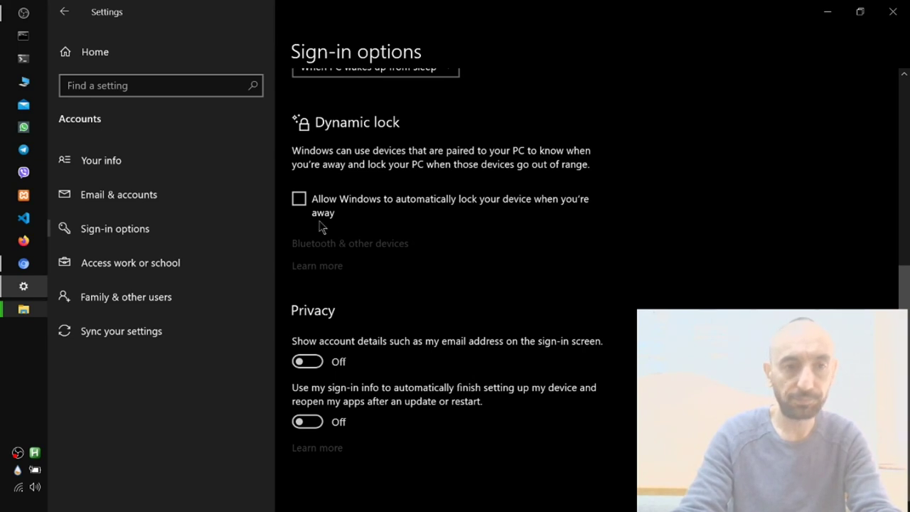
{"action": "left_click", "coordinate": [64, 12]}
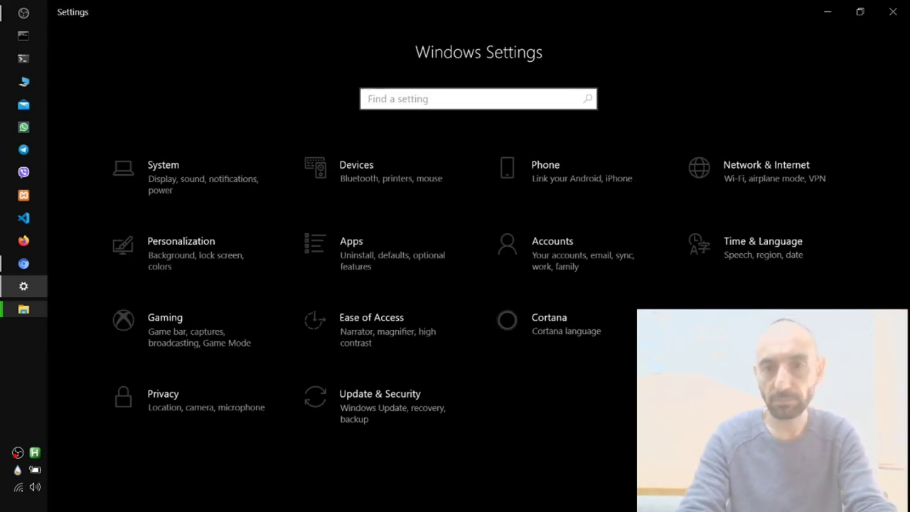
Search the Start menu for "bbc" to check for web results, and close the search
{"action": "key", "text": "super+Tab"}
{"action": "key", "text": "Escape"}
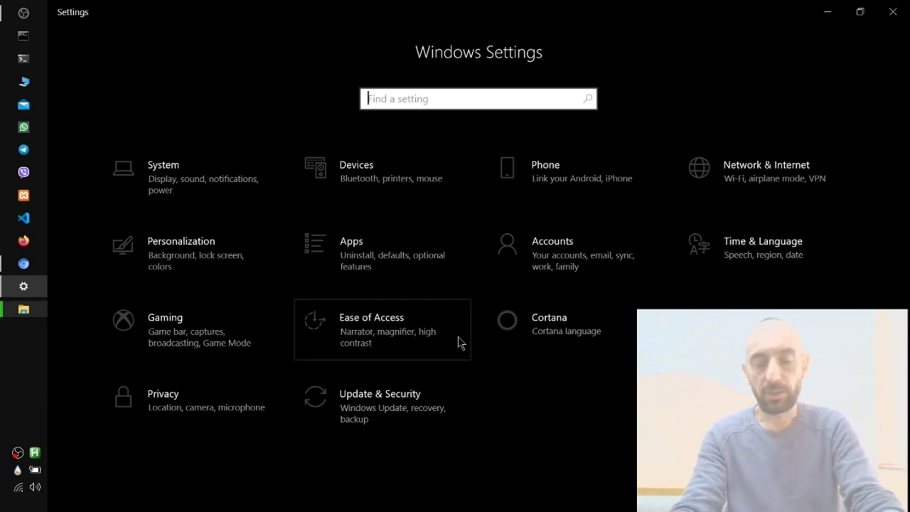
{"action": "key", "text": "super"}
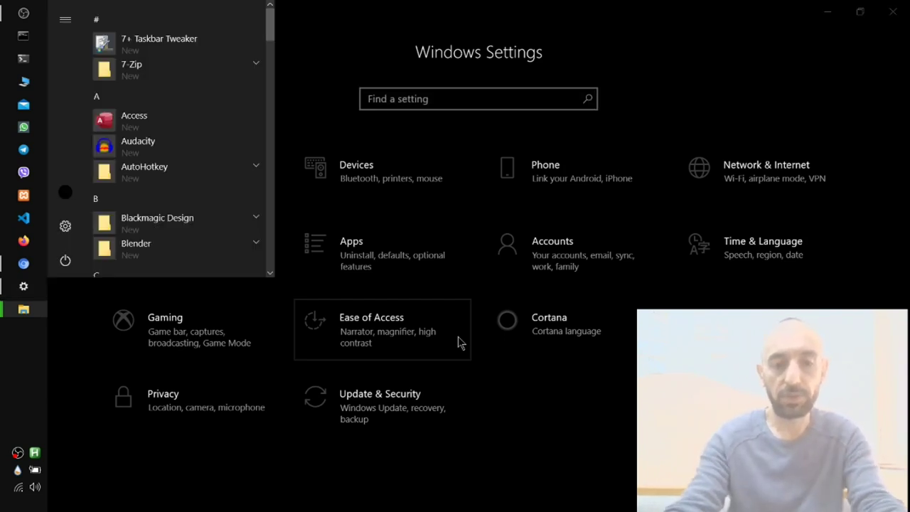
{"action": "type", "text": "bbc"}
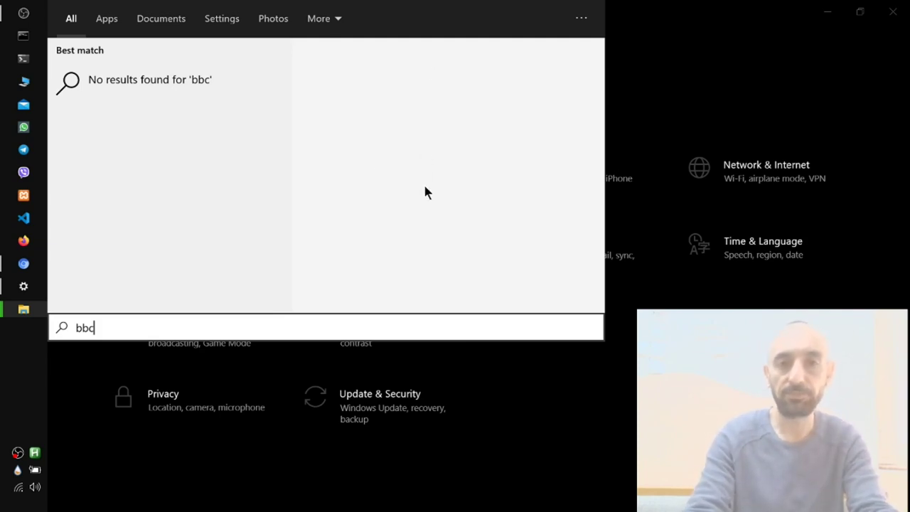
{"action": "left_click", "coordinate": [517, 466]}
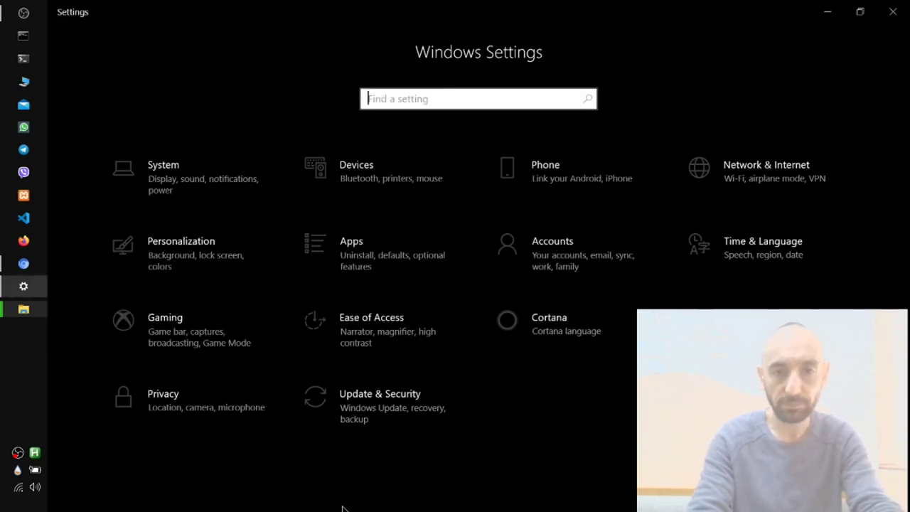
Find the Documents folder with a Start search for "doc", open it and look through its files
{"action": "key", "text": "super"}
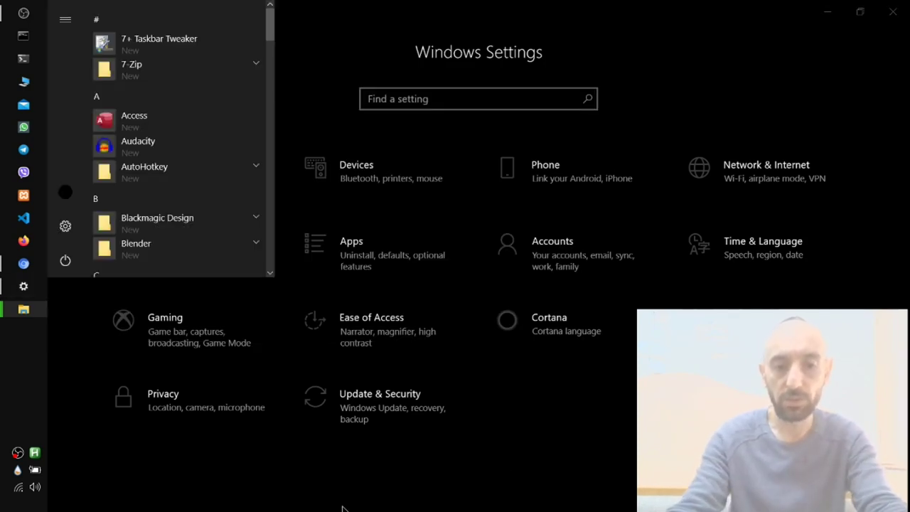
{"action": "type", "text": "doc"}
{"action": "key", "text": "Down"}
{"action": "key", "text": "Return"}
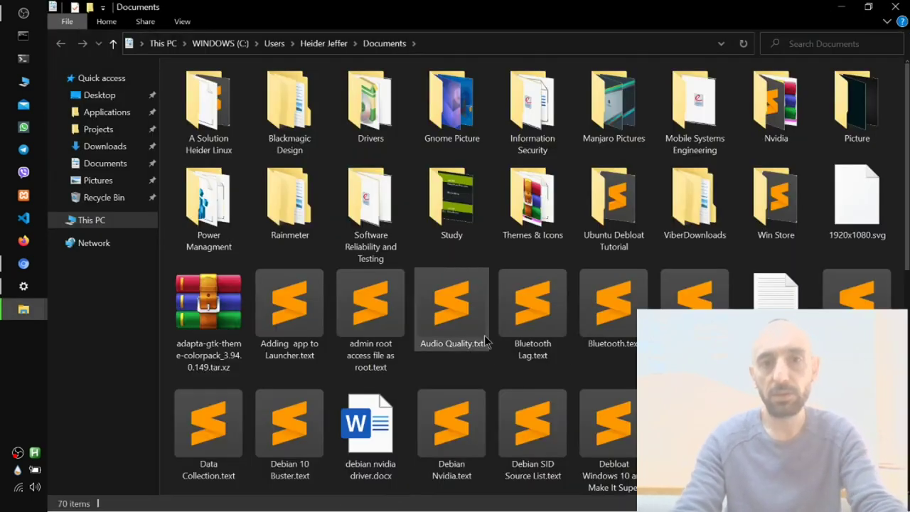
{"action": "scroll", "coordinate": [558, 387], "scroll_direction": "down", "scroll_amount": 2}
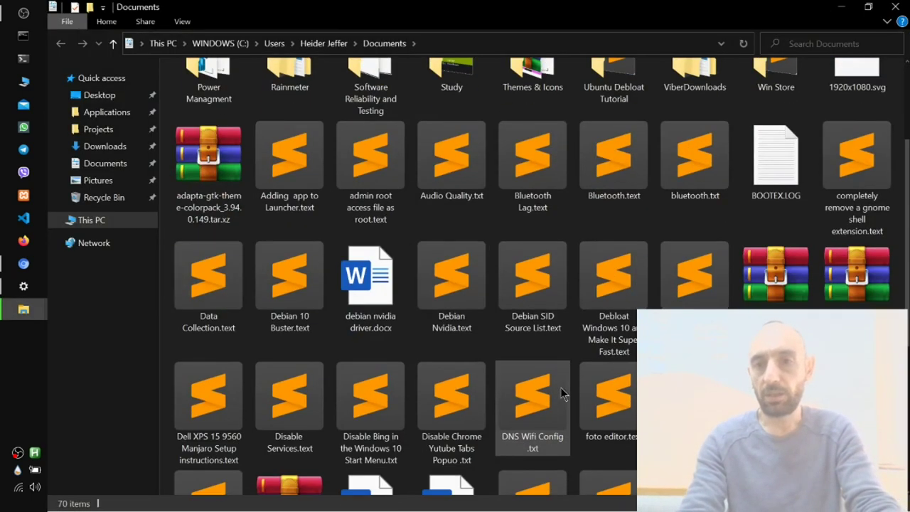
{"action": "scroll", "coordinate": [562, 393], "scroll_direction": "down", "scroll_amount": 2}
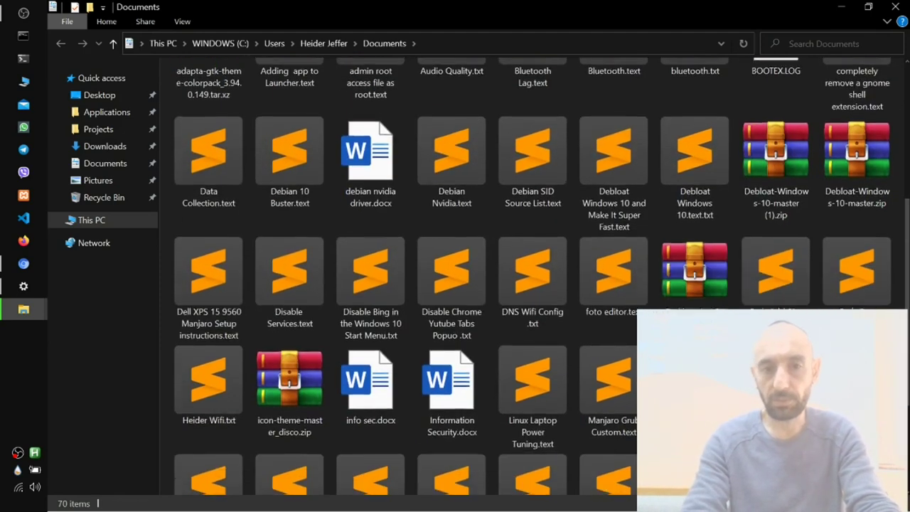
{"action": "scroll", "coordinate": [540, 277], "scroll_direction": "down", "scroll_amount": 2}
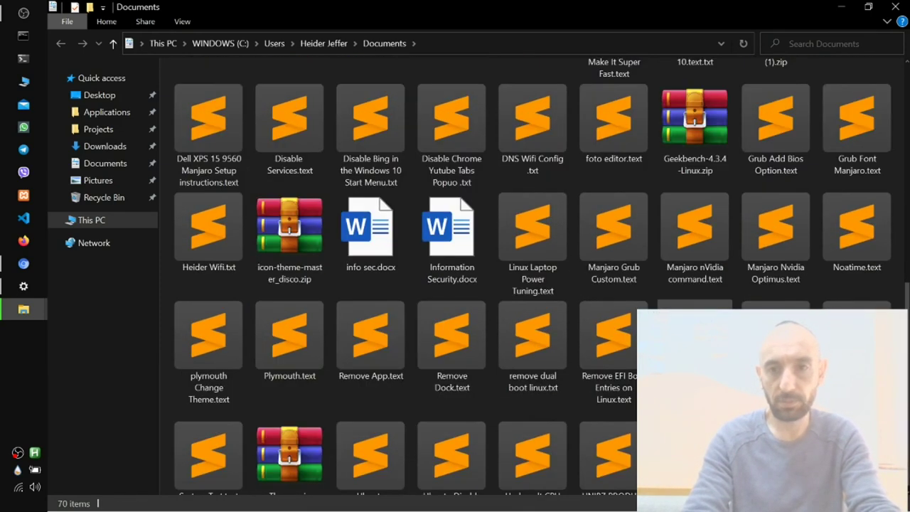
{"action": "scroll", "coordinate": [519, 277], "scroll_direction": "up", "scroll_amount": 6}
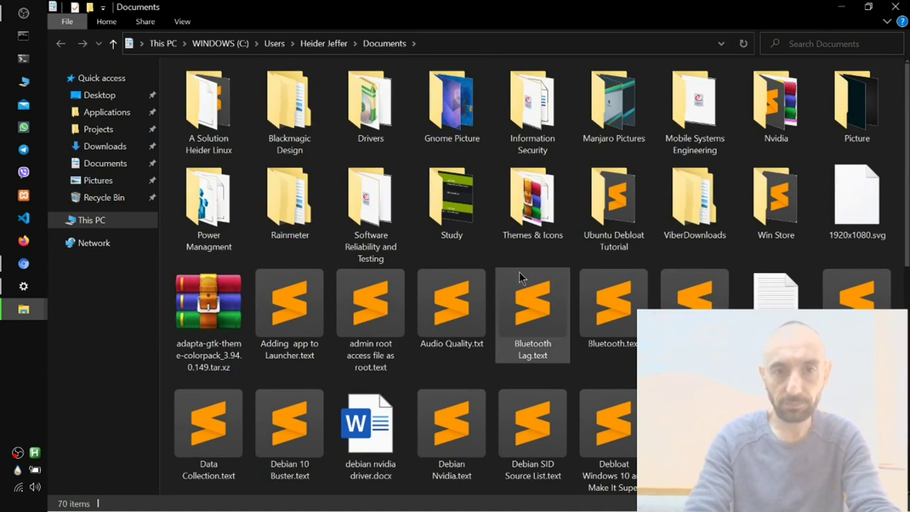
Locate the Web-Search-Override-Files zip in the Drivers folder of Documents and copy it to the desktop
{"action": "double_click", "coordinate": [298, 84]}
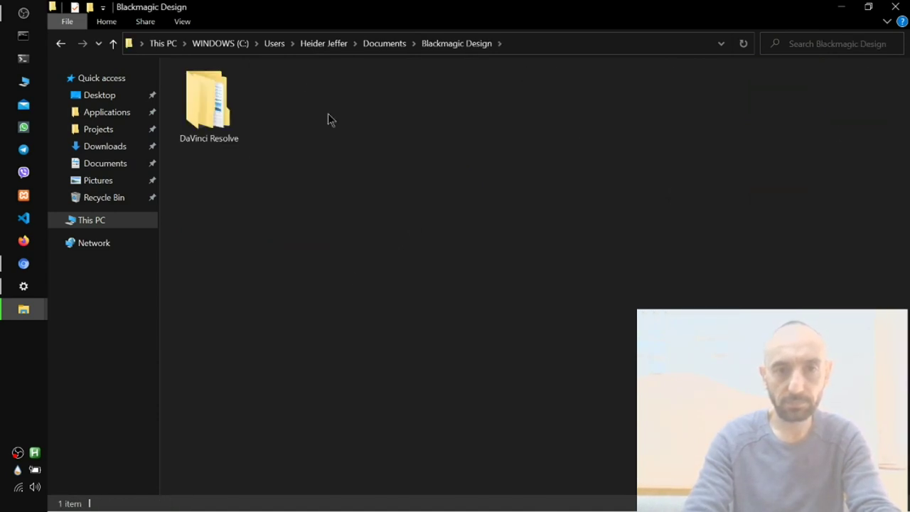
{"action": "key", "text": "alt+Left"}
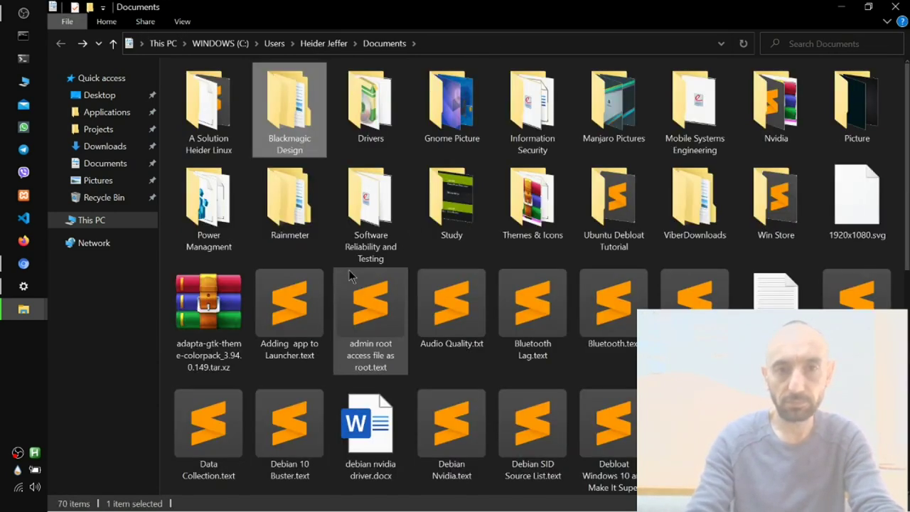
{"action": "left_click", "coordinate": [383, 100]}
{"action": "double_click", "coordinate": [382, 100]}
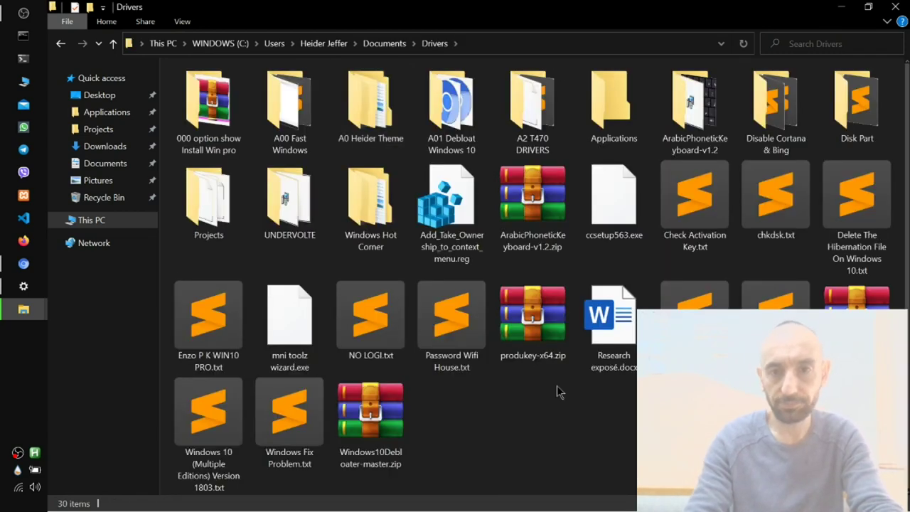
{"action": "left_click", "coordinate": [857, 297]}
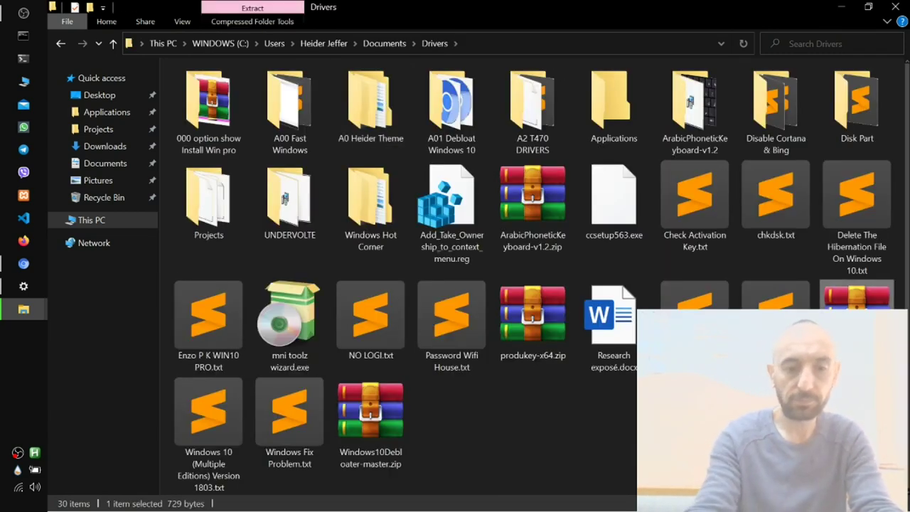
{"action": "key", "text": "super+d"}
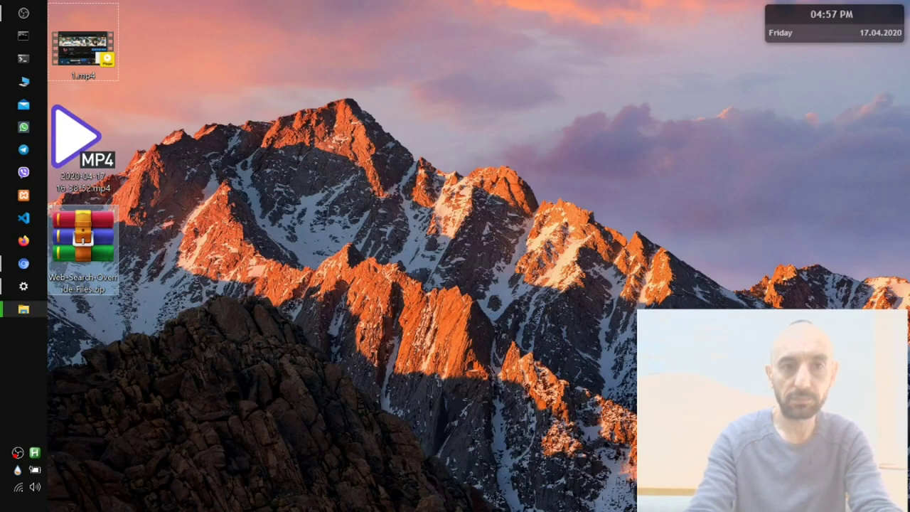
Extract the Web-Search-Override-Files archive on the desktop into its own folder and open the Web Search Override Files subfolder
{"action": "right_click", "coordinate": [93, 254]}
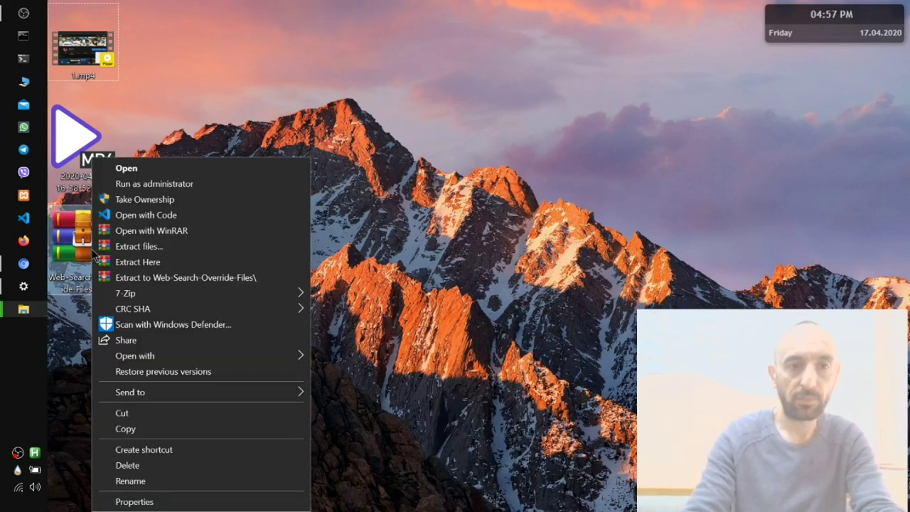
{"action": "left_click", "coordinate": [175, 246]}
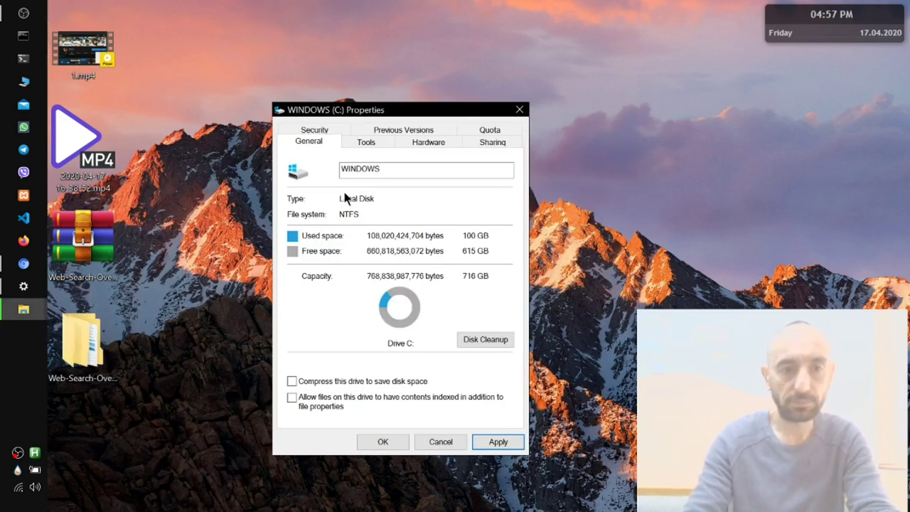
{"action": "double_click", "coordinate": [100, 351]}
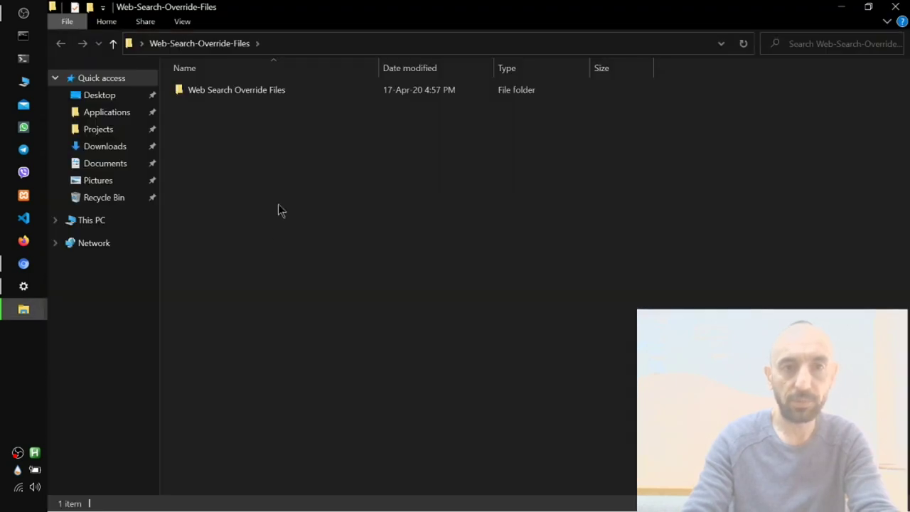
{"action": "double_click", "coordinate": [238, 90]}
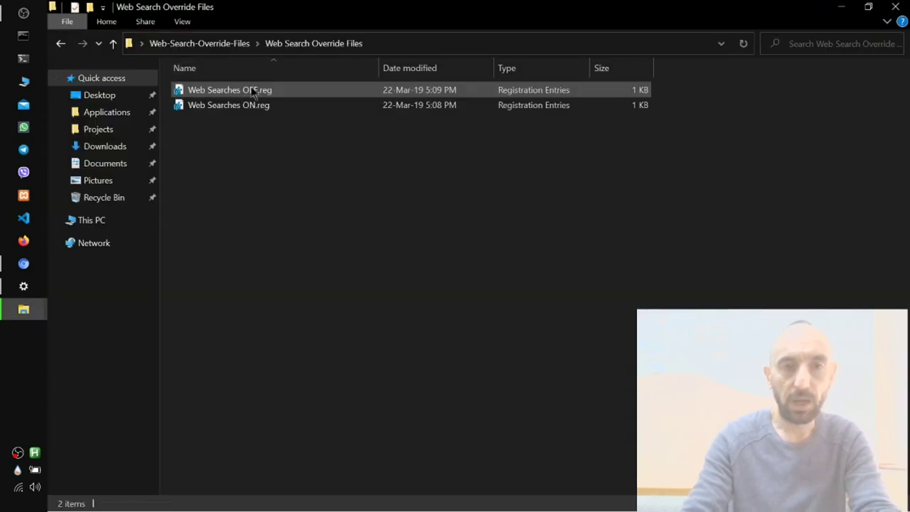
Open the Web Searches OFF.reg file in the Code editor to view its contents
{"action": "left_click", "coordinate": [279, 96]}
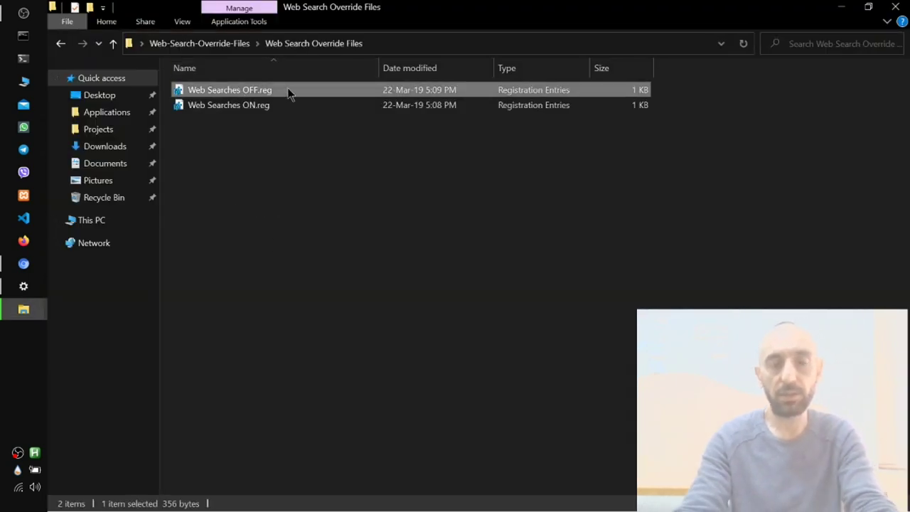
{"action": "right_click", "coordinate": [288, 89]}
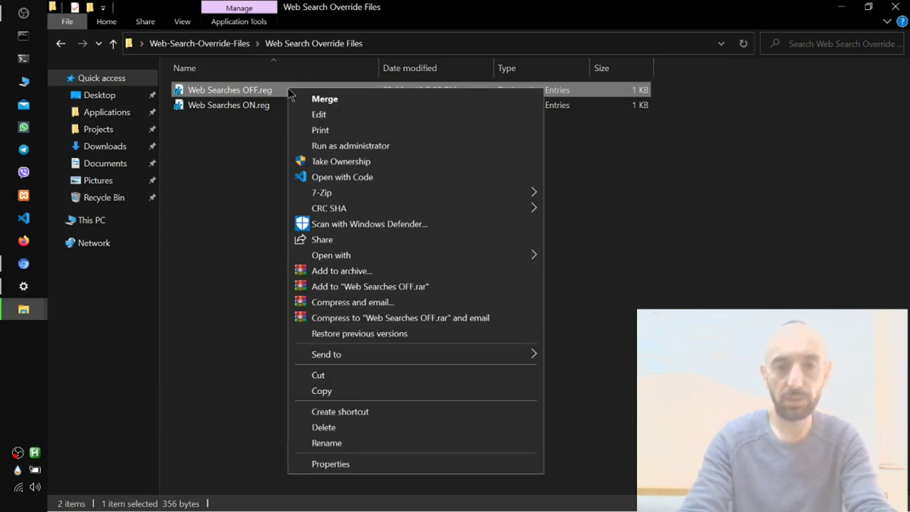
{"action": "left_click", "coordinate": [393, 177]}
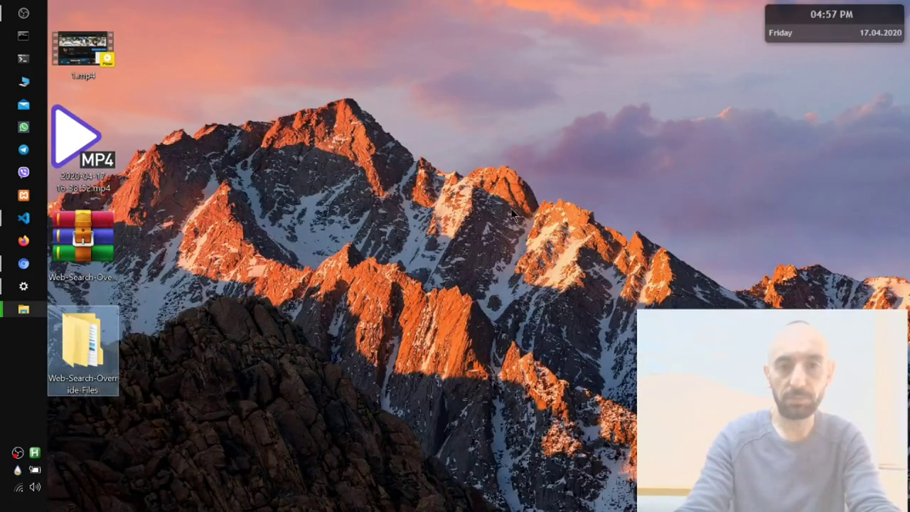
Create a new text document on the desktop with its default name
{"action": "right_click", "coordinate": [431, 202]}
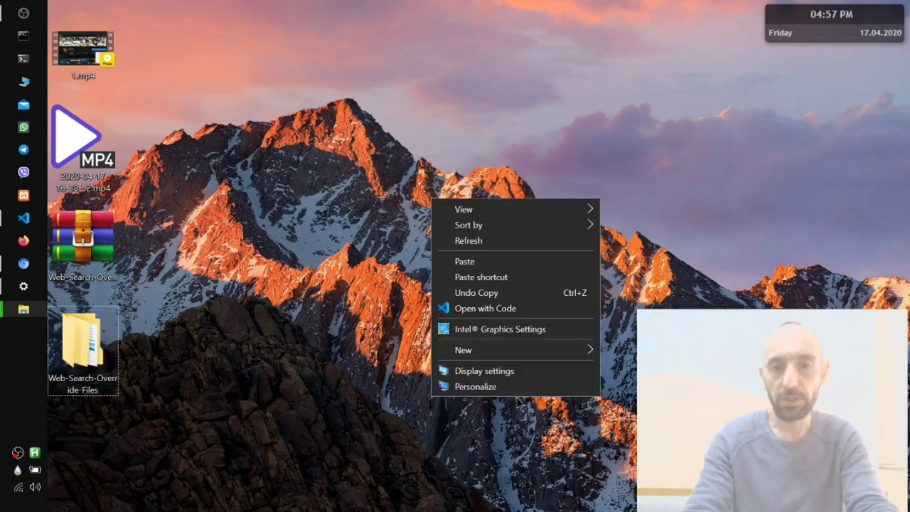
{"action": "mouse_move", "coordinate": [577, 356]}
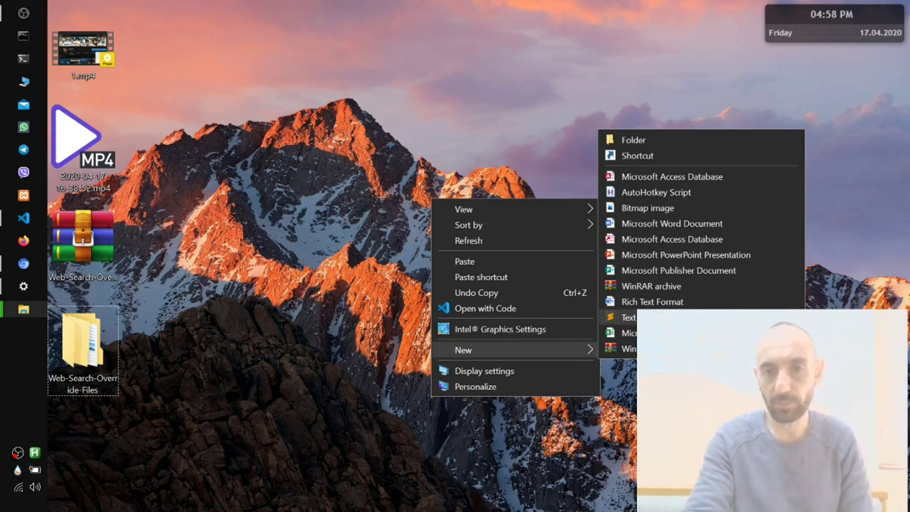
{"action": "left_click", "coordinate": [675, 317]}
{"action": "key", "text": "Return"}
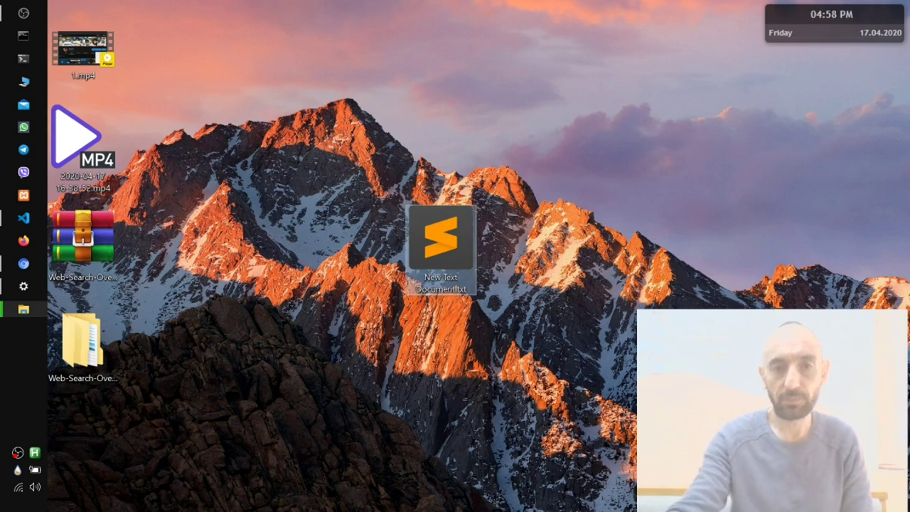
Open New Text Document.txt for editing and place it side by side with the Web Searches OFF.reg editor window
{"action": "key", "text": "Return"}
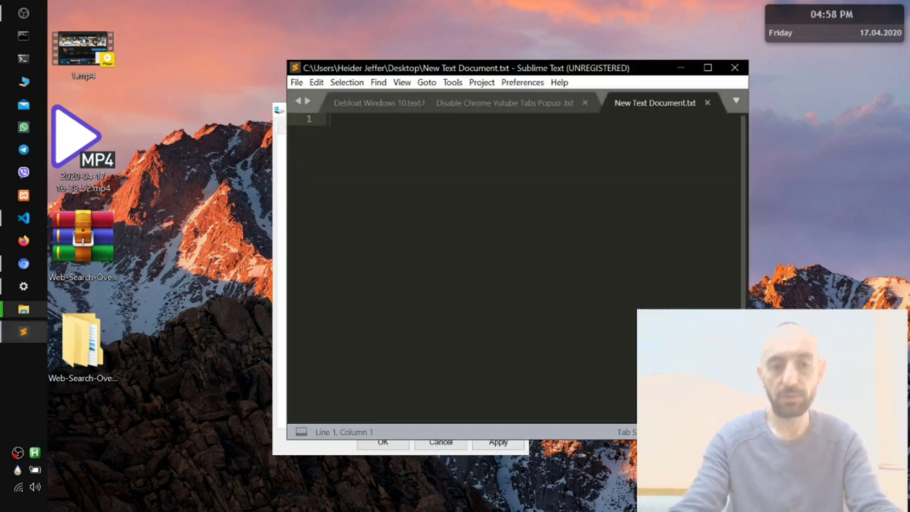
{"action": "key", "text": "super+Right"}
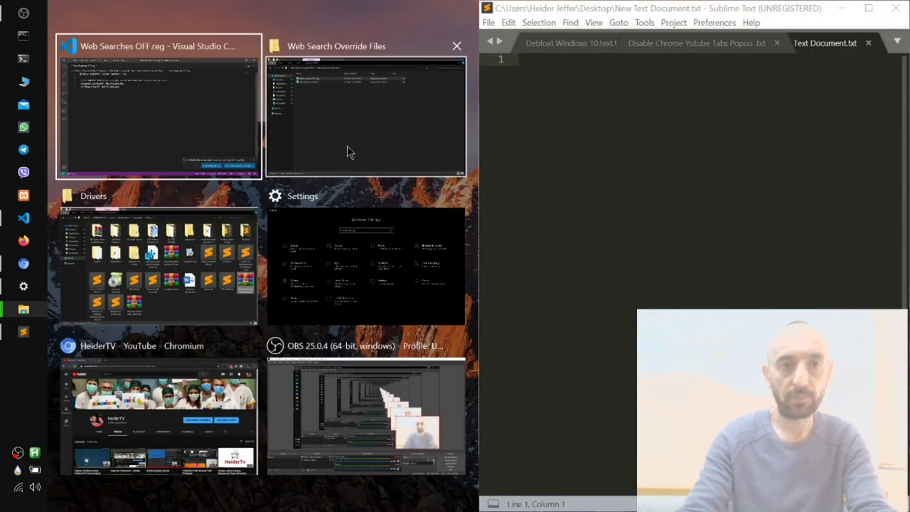
{"action": "left_click", "coordinate": [182, 118]}
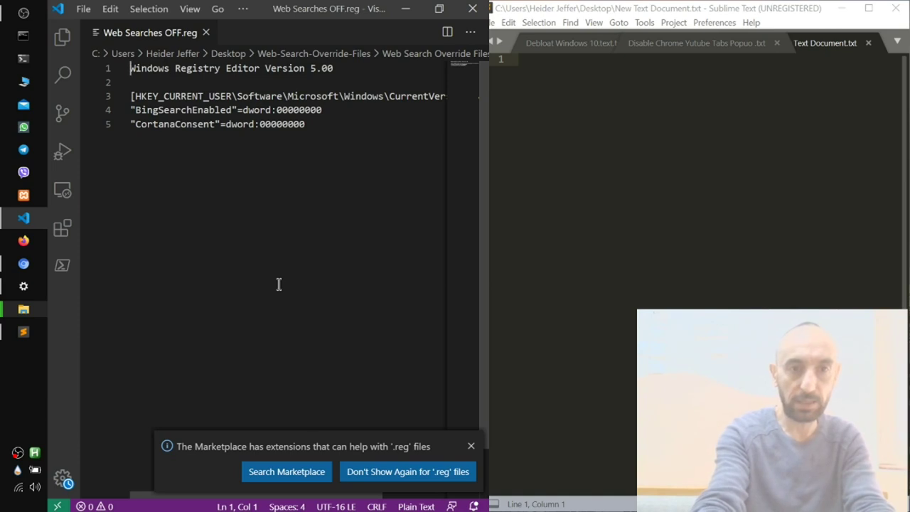
Copy the entire contents of Web Searches OFF.reg into New Text Document.txt, then save and close the text document
{"action": "key", "text": "ctrl+a"}
{"action": "key", "text": "ctrl+c"}
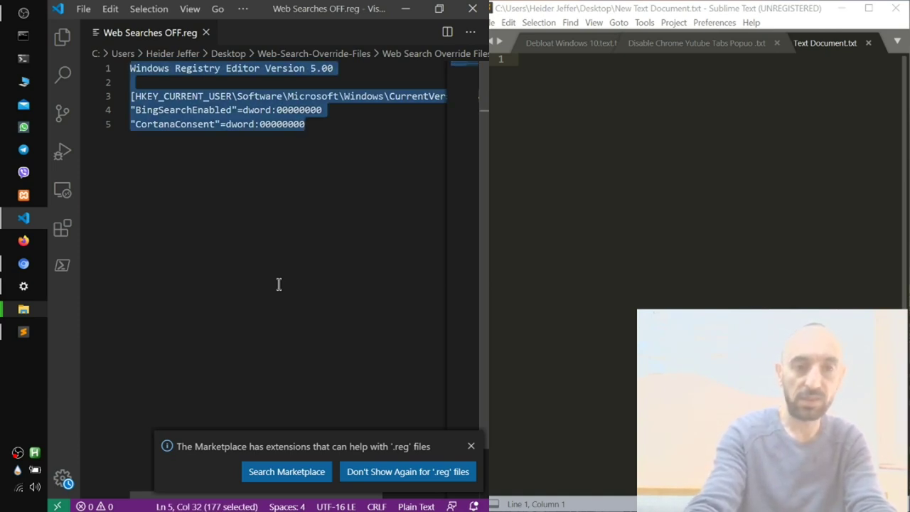
{"action": "left_click", "coordinate": [730, 175]}
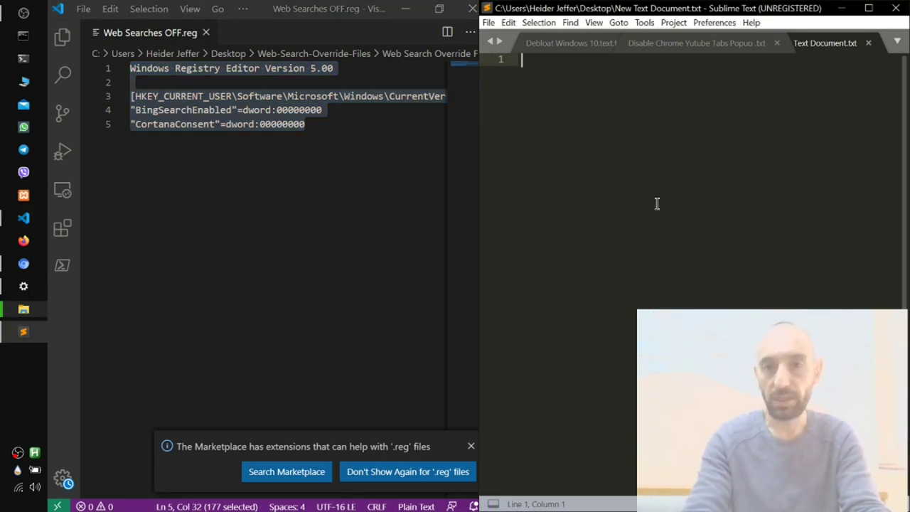
{"action": "key", "text": "ctrl+v"}
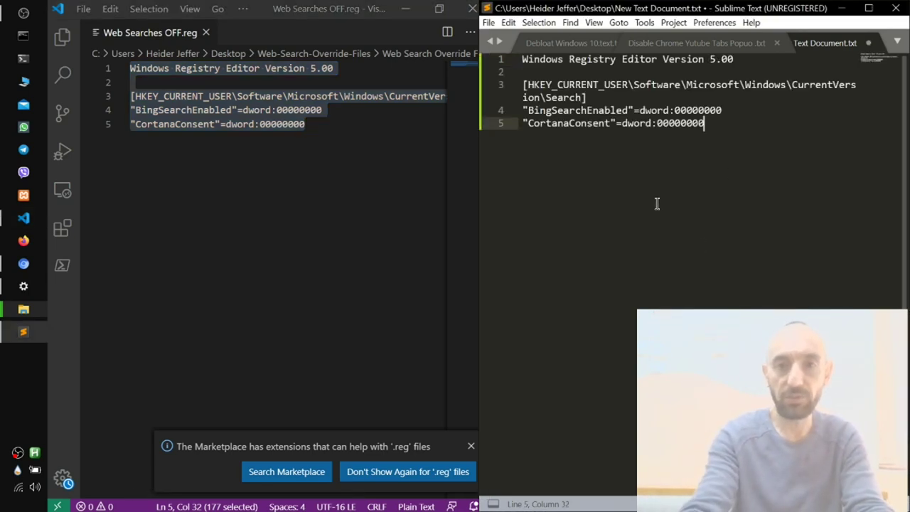
{"action": "key", "text": "ctrl+s"}
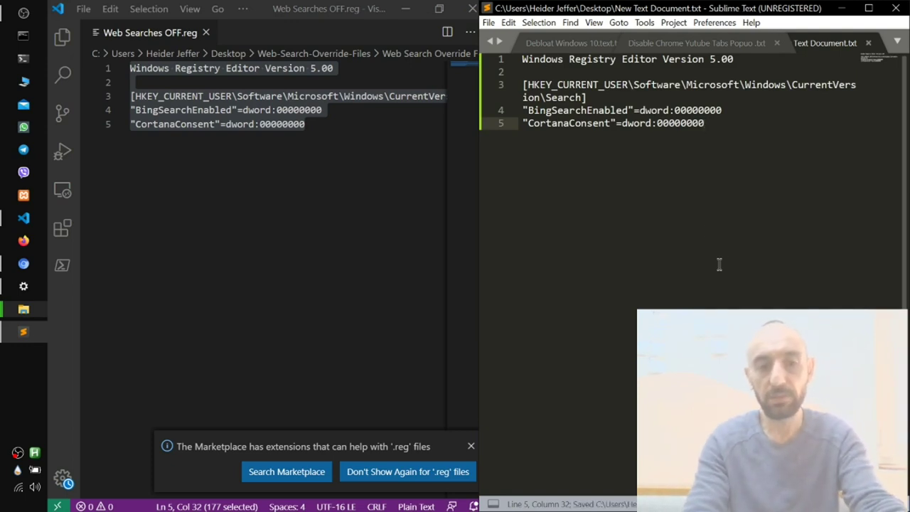
{"action": "key", "text": "super"}
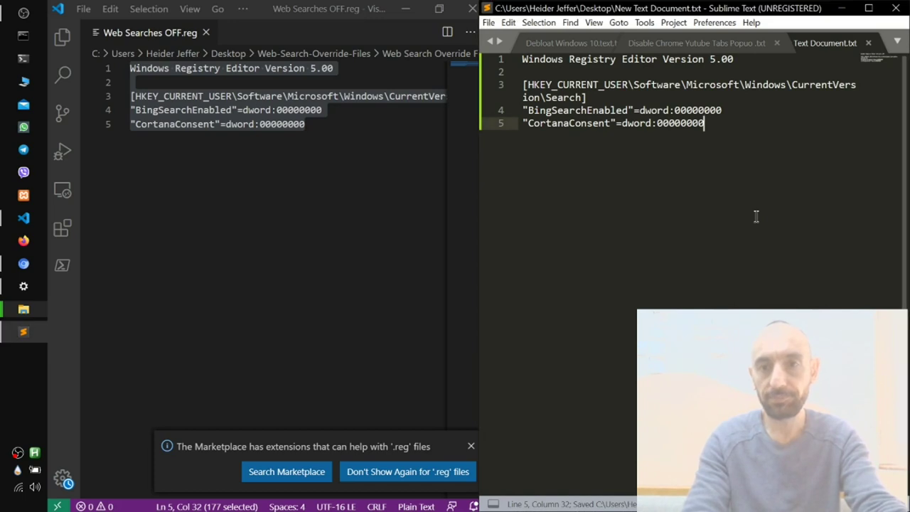
{"action": "key", "text": "alt+F4"}
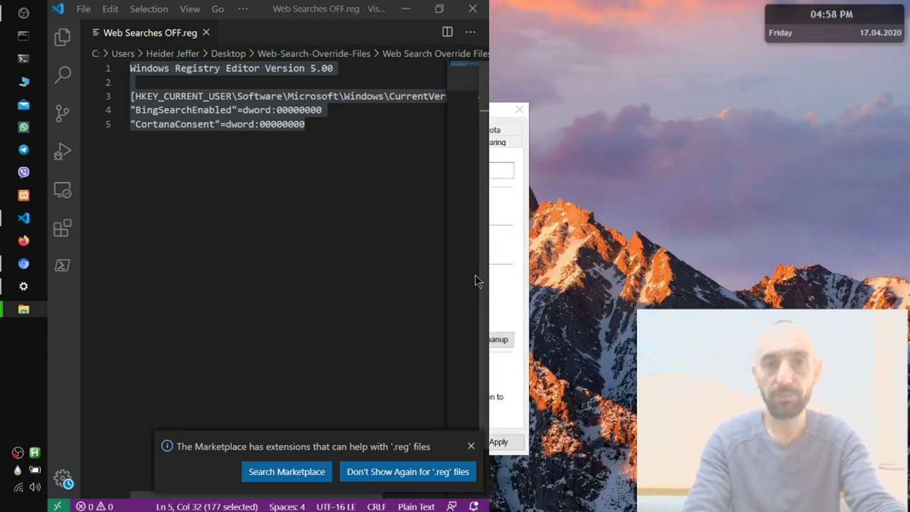
Clear the open windows off the desktop and move New Text Document.txt to an empty area away from the other files
{"action": "left_click", "coordinate": [410, 209]}
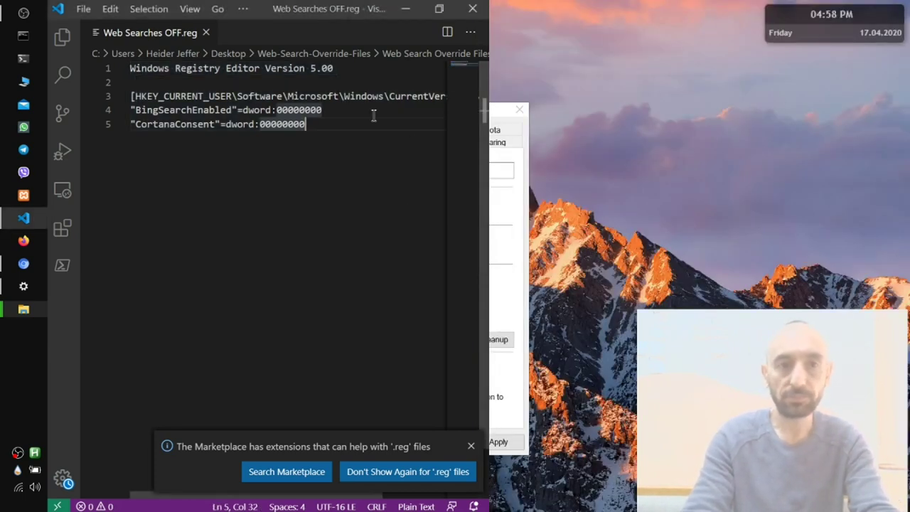
{"action": "key", "text": "super+Tab"}
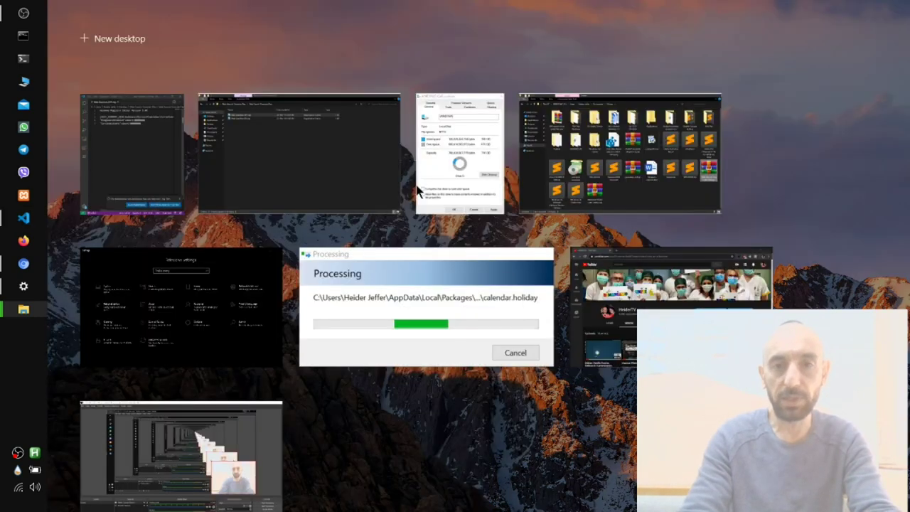
{"action": "left_click", "coordinate": [665, 151]}
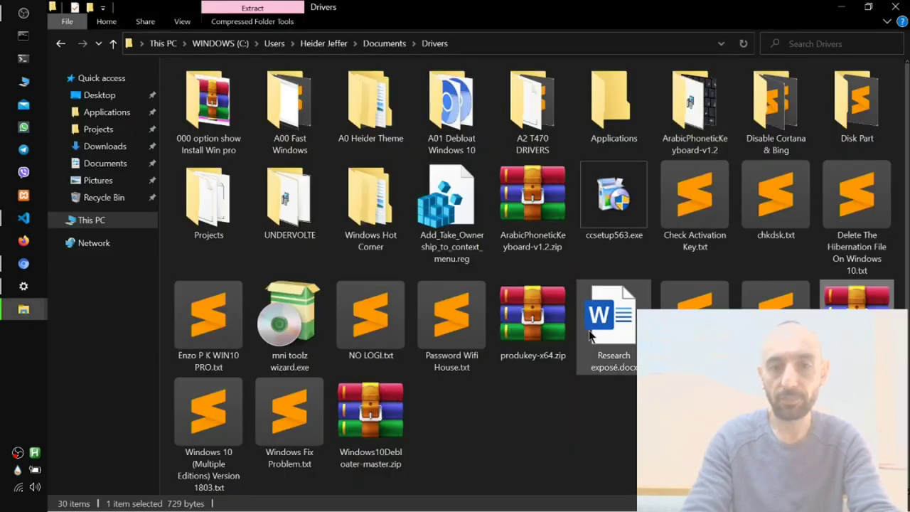
{"action": "left_click", "coordinate": [23, 308]}
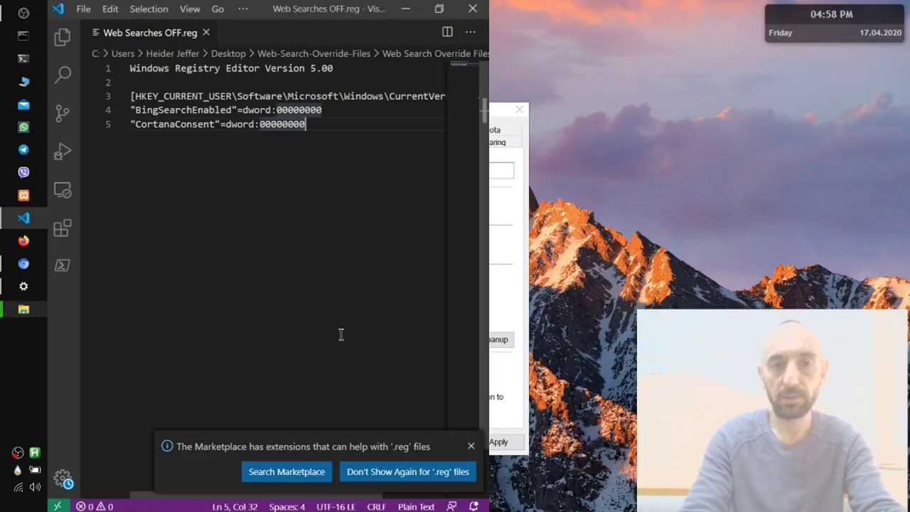
{"action": "key", "text": "super+Down"}
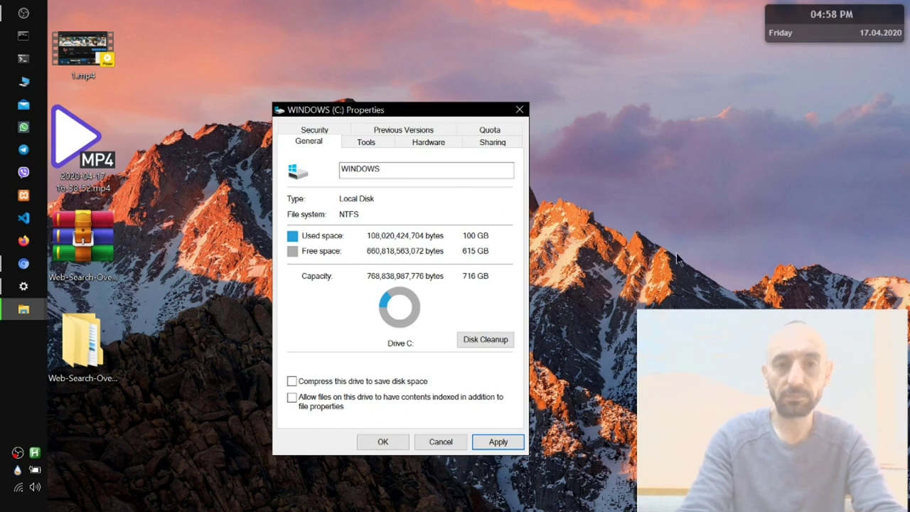
{"action": "key", "text": "Escape"}
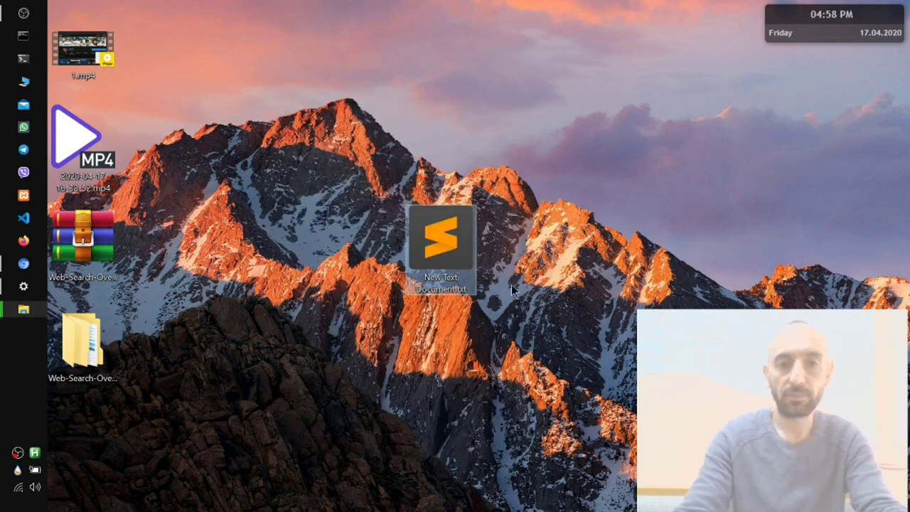
{"action": "left_click_drag", "start_coordinate": [442, 238], "coordinate": [728, 137]}
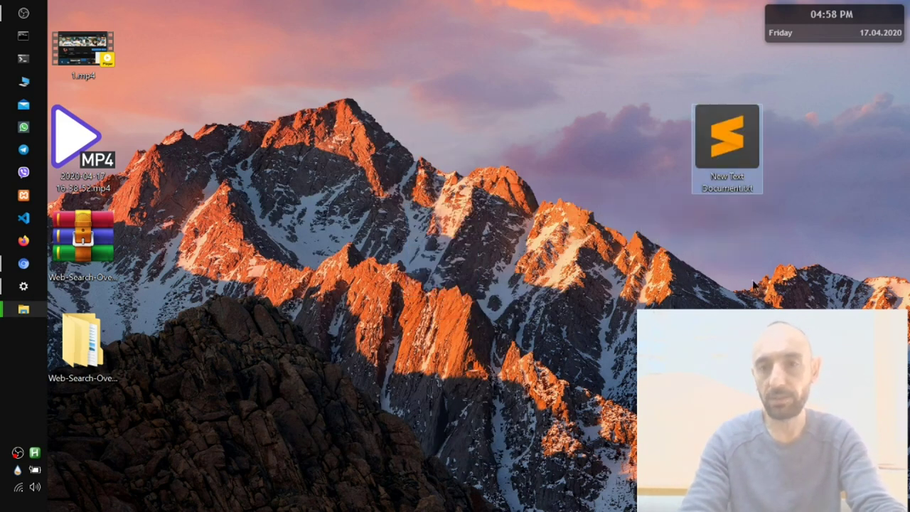
Copy the file name of Web Searches OFF.reg from the Web Search Override Files subfolder of the extracted desktop folder
{"action": "double_click", "coordinate": [95, 376]}
{"action": "double_click", "coordinate": [258, 91]}
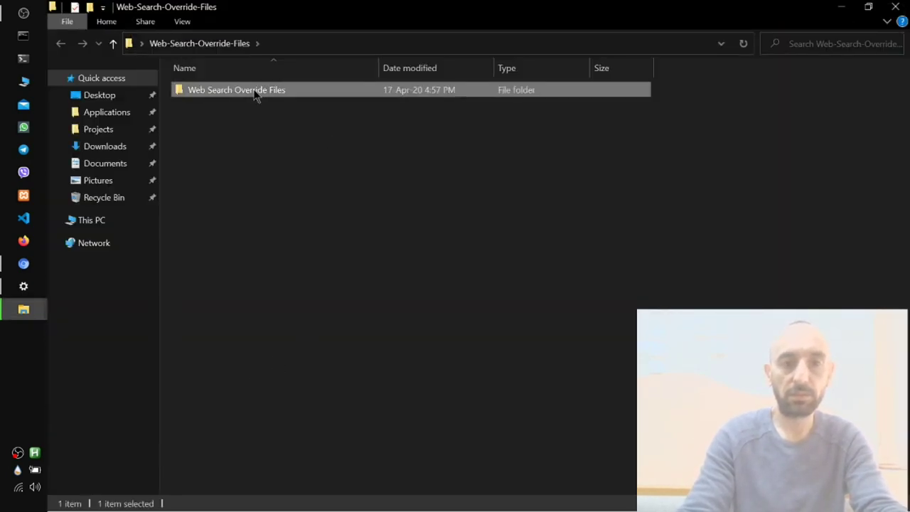
{"action": "left_click", "coordinate": [246, 90]}
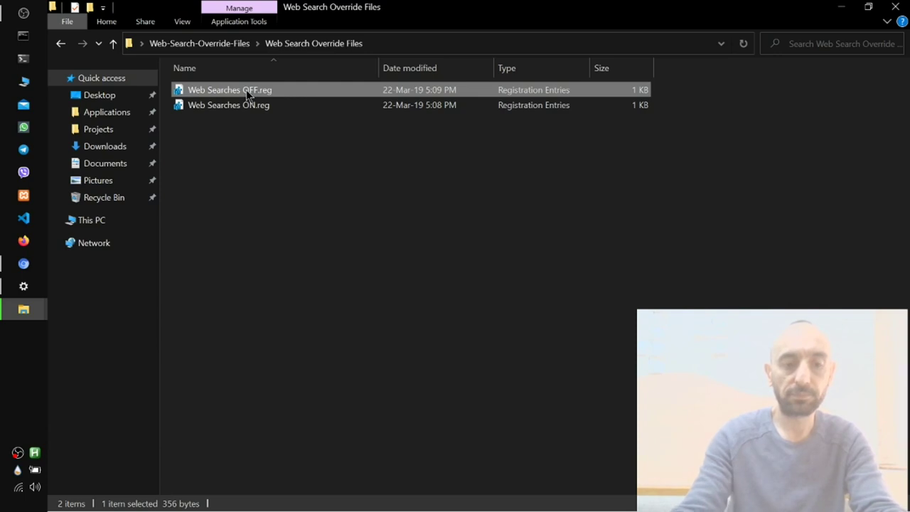
{"action": "left_click", "coordinate": [246, 90]}
{"action": "key", "text": "ctrl+c"}
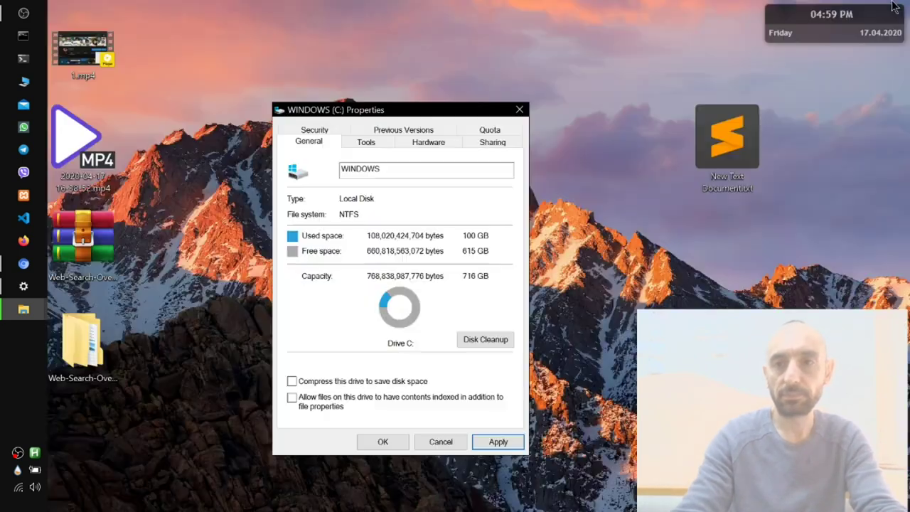
Rename New Text Document.txt on the desktop as Web Searches OFF.reg and accept the extension change
{"action": "left_click", "coordinate": [734, 154]}
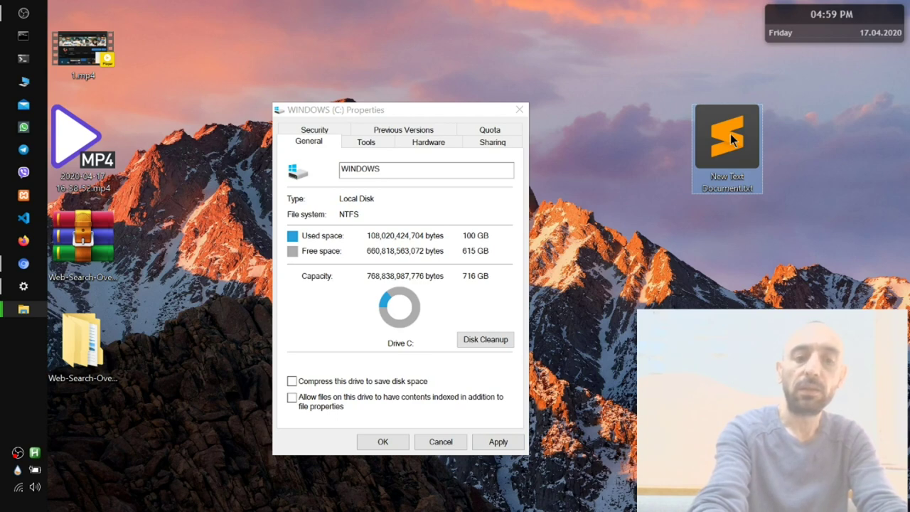
{"action": "key", "text": "F2"}
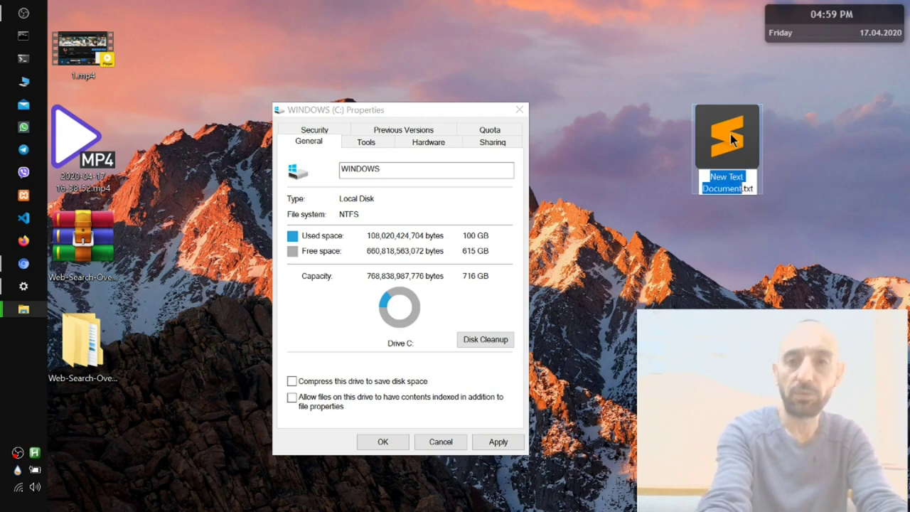
{"action": "key", "text": "ctrl+a"}
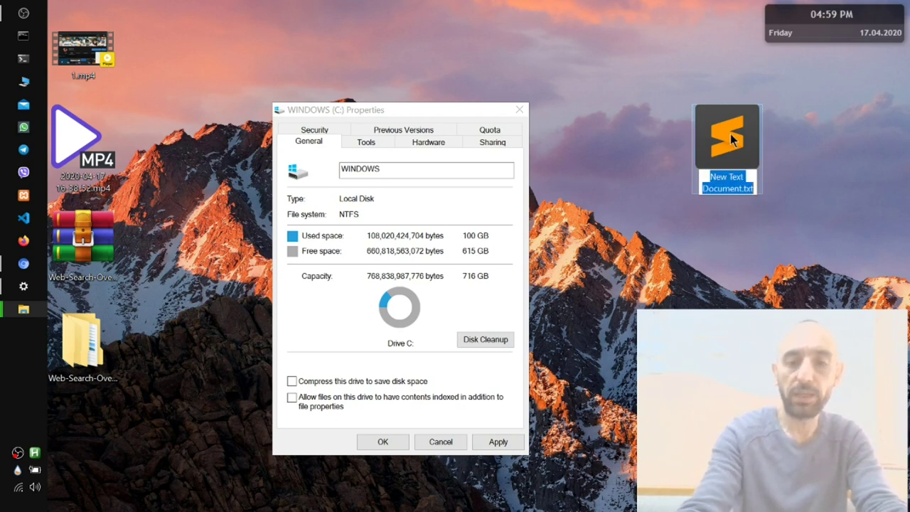
{"action": "key", "text": "ctrl+v"}
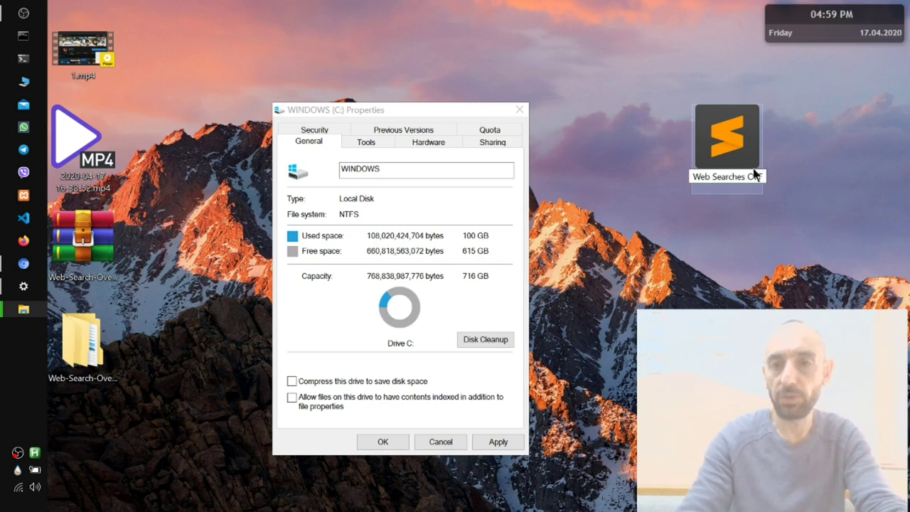
{"action": "left_click_drag", "start_coordinate": [707, 179], "coordinate": [784, 182]}
{"action": "key", "text": "Right"}
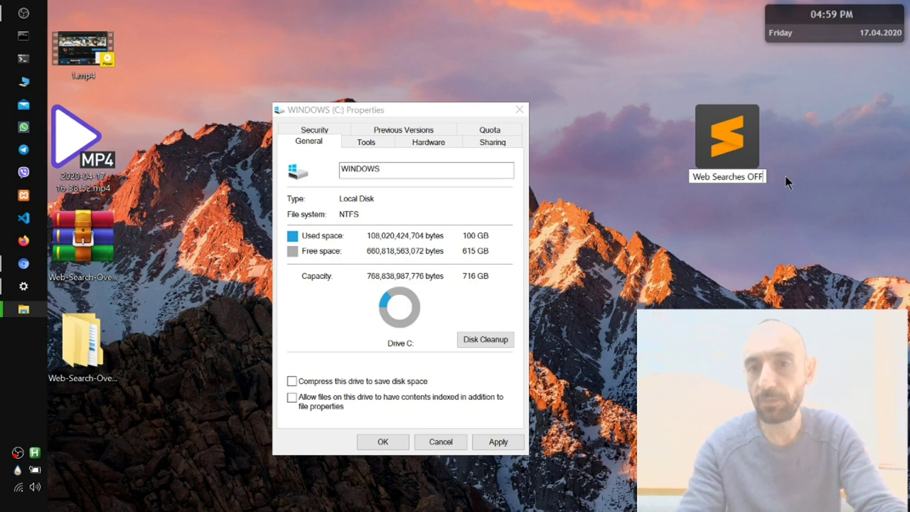
{"action": "type", "text": ".reg"}
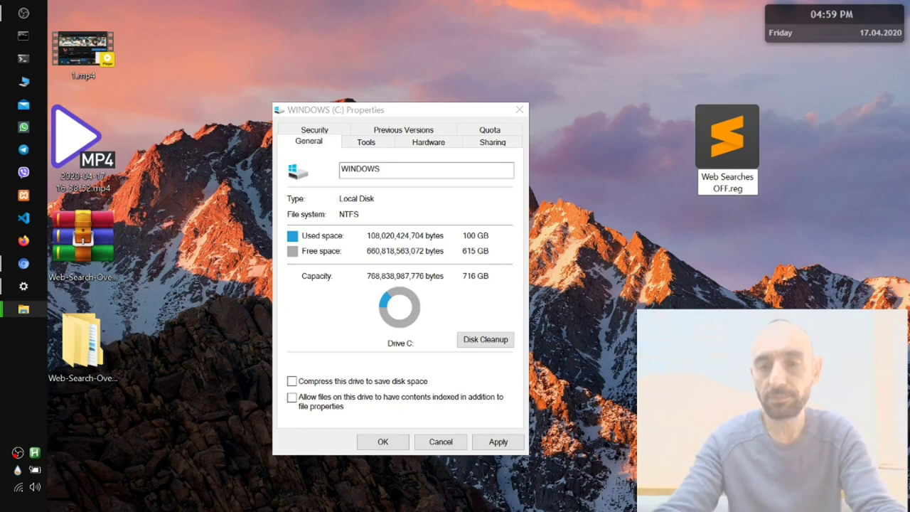
{"action": "key", "text": "Return"}
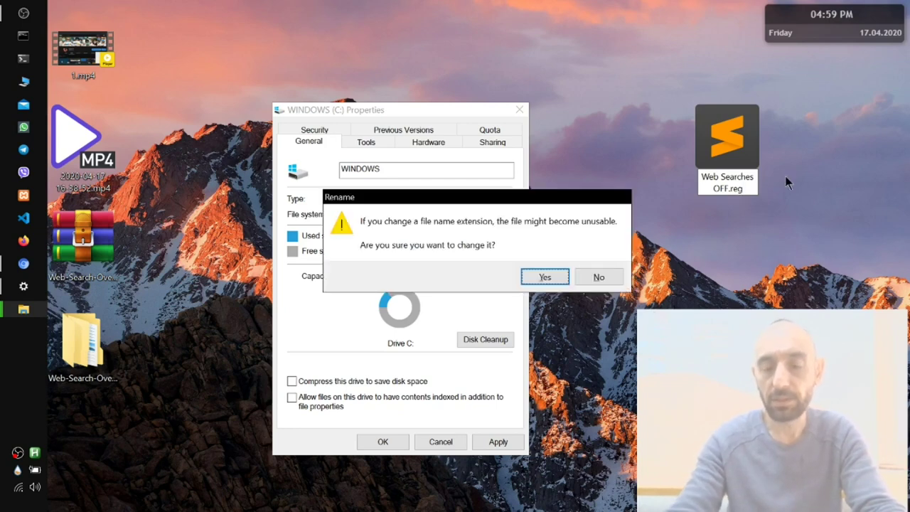
{"action": "key", "text": "Return"}
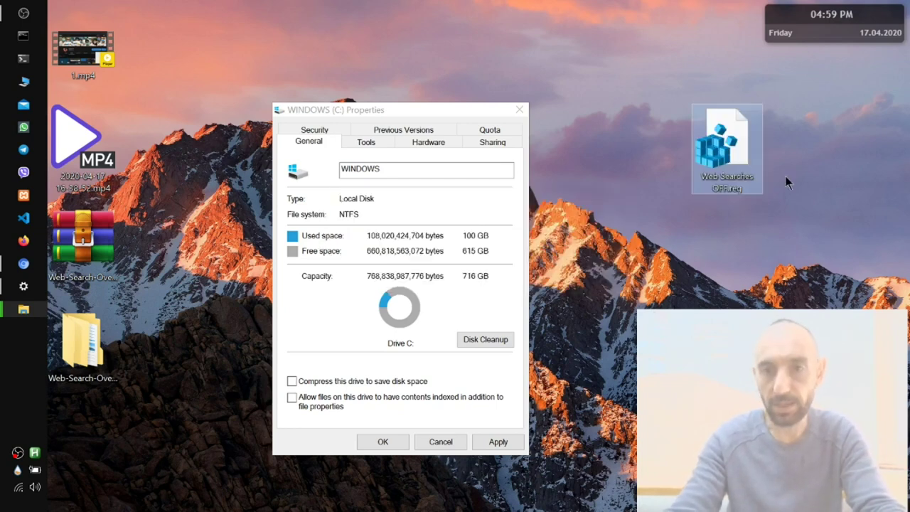
Run Web Searches OFF.reg from the desktop and approve merging its entries into the registry
{"action": "double_click", "coordinate": [729, 148]}
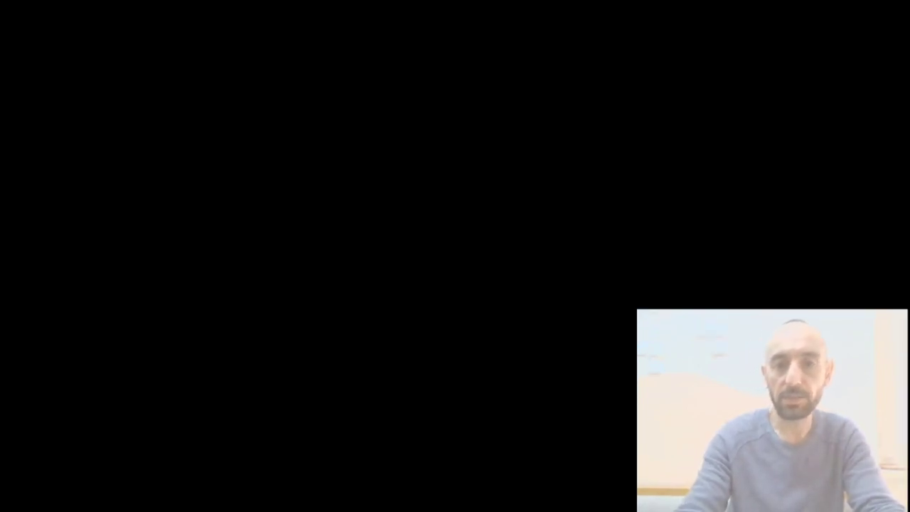
{"action": "left_click", "coordinate": [410, 334]}
{"action": "key", "text": "Return"}
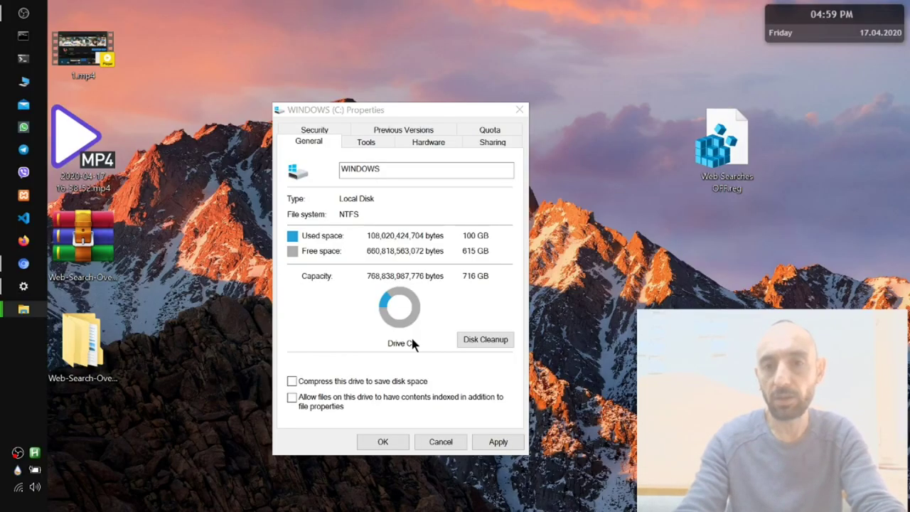
Search the Start menu for "bbc" to check for web results, then close the search
{"action": "key", "text": "super"}
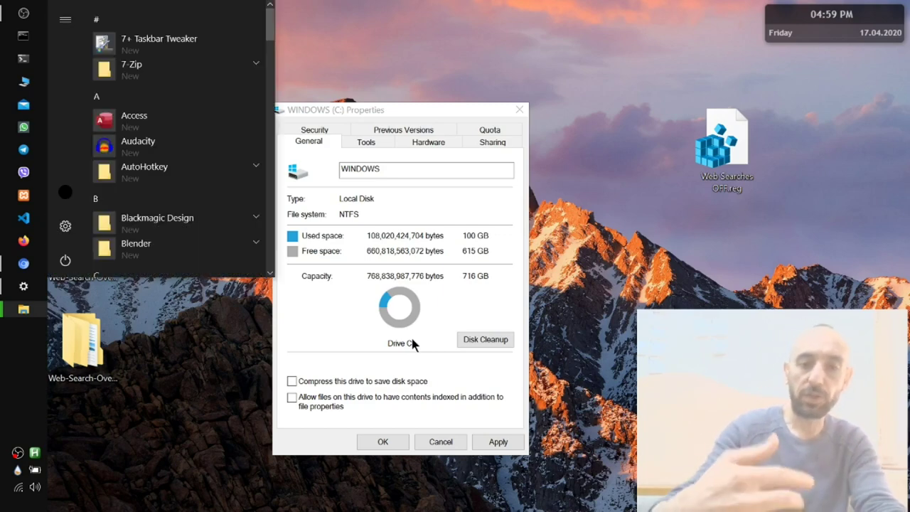
{"action": "type", "text": "bbc"}
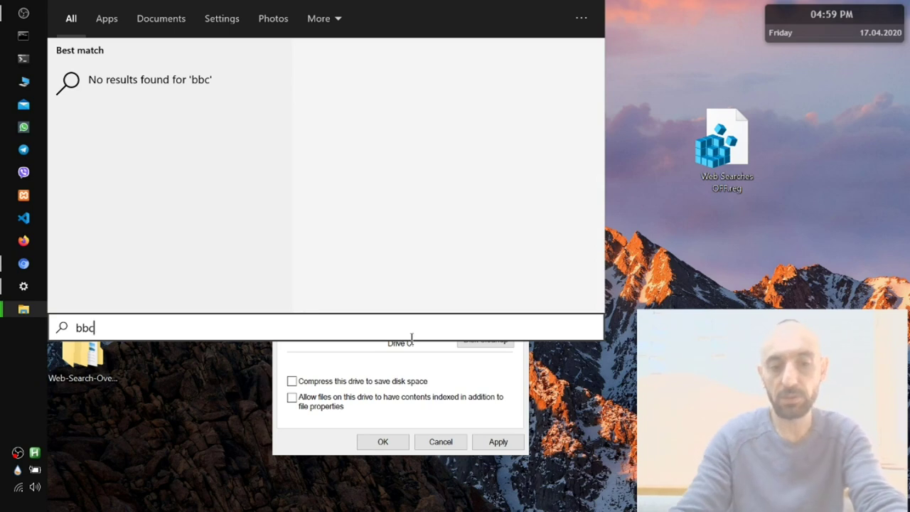
{"action": "key", "text": "Escape"}
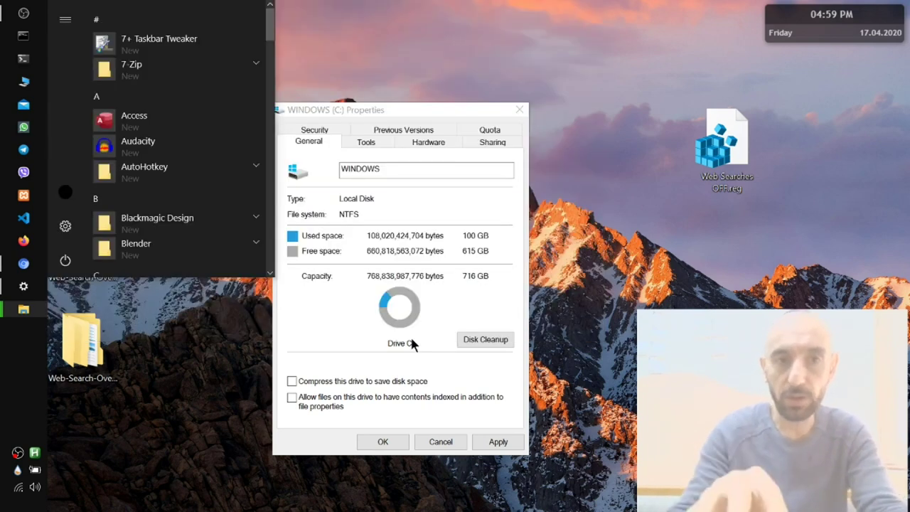
{"action": "key", "text": "super"}
Search the Start menu for "trump" to check for web results, then clear the query
{"action": "key", "text": "super"}
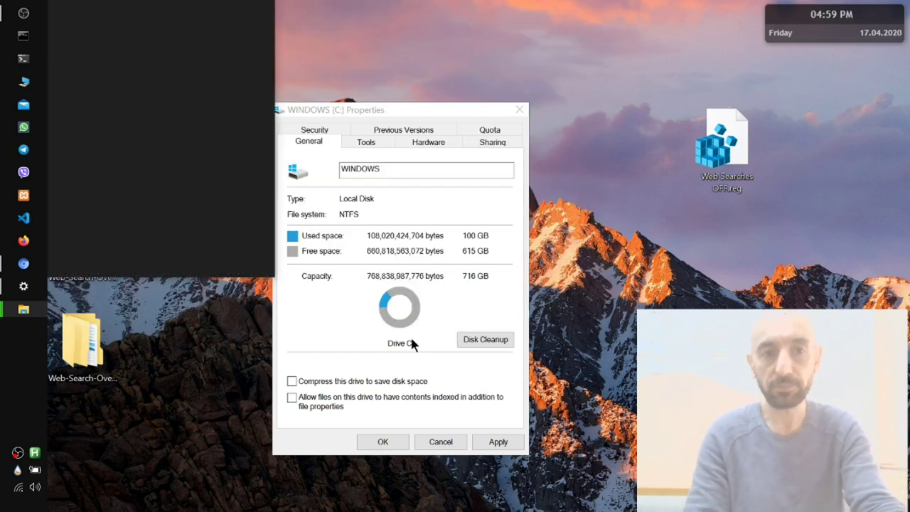
{"action": "type", "text": "trump"}
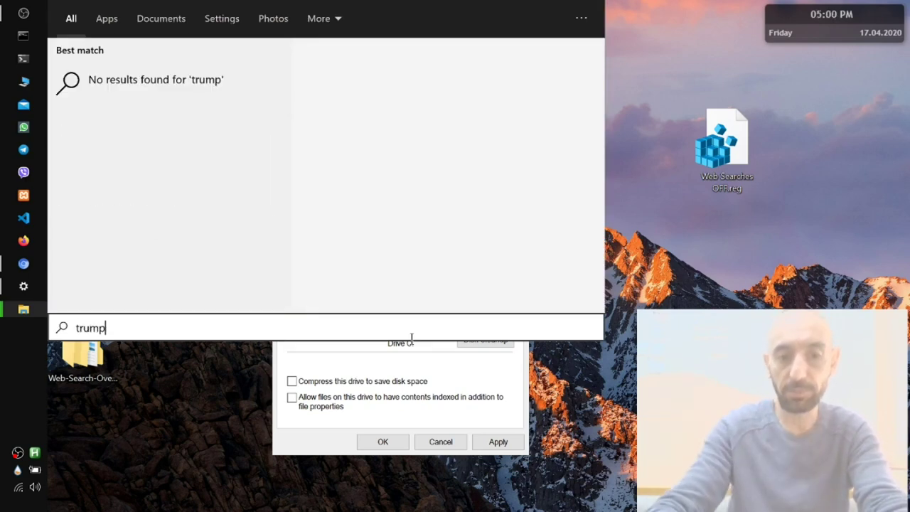
{"action": "key", "text": "BackSpace"}
{"action": "key", "text": "BackSpace"}
{"action": "key", "text": "BackSpace"}
{"action": "key", "text": "BackSpace"}
{"action": "key", "text": "BackSpace"}
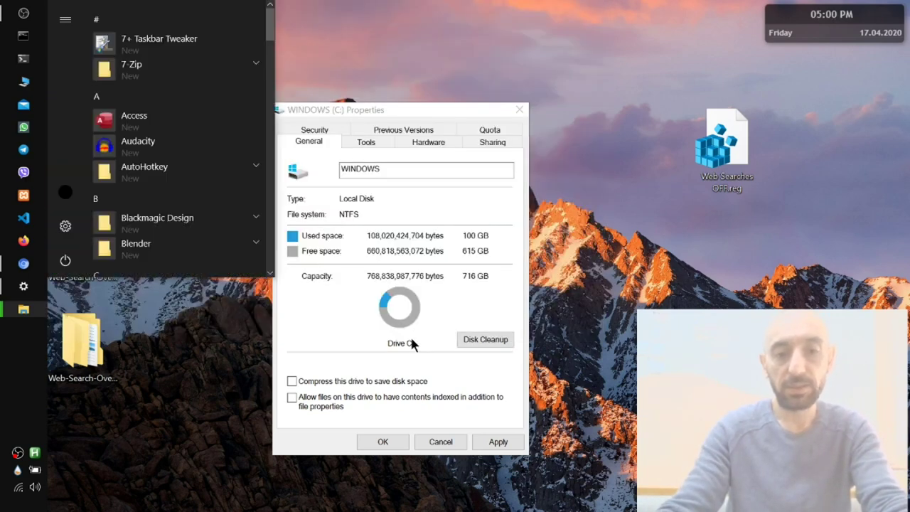
Search the Start menu for "cnn" to check for web results, clear the query and close the menu
{"action": "type", "text": "cnn"}
{"action": "key", "text": "BackSpace"}
{"action": "key", "text": "BackSpace"}
{"action": "key", "text": "BackSpace"}
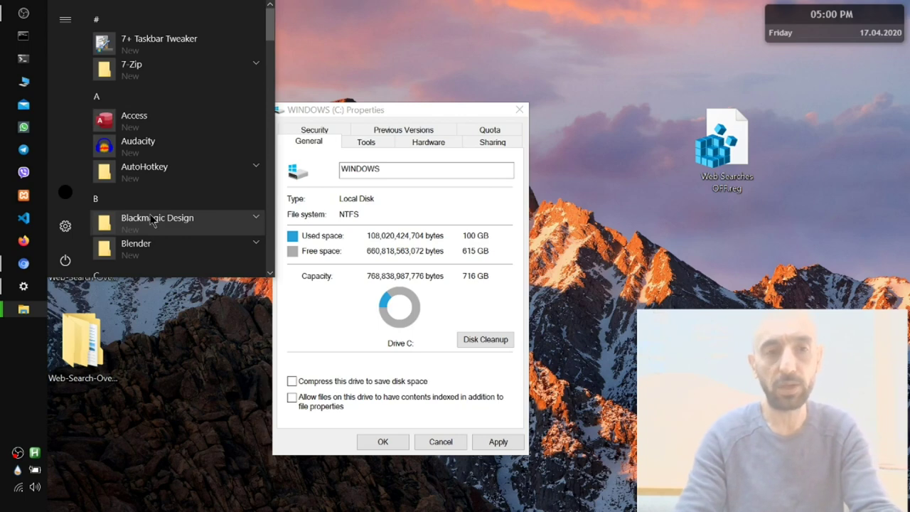
{"action": "scroll", "coordinate": [151, 220], "scroll_direction": "down", "scroll_amount": 5}
{"action": "scroll", "coordinate": [152, 220], "scroll_direction": "down", "scroll_amount": 10}
{"action": "scroll", "coordinate": [151, 220], "scroll_direction": "up", "scroll_amount": 15}
{"action": "key", "text": "Escape"}
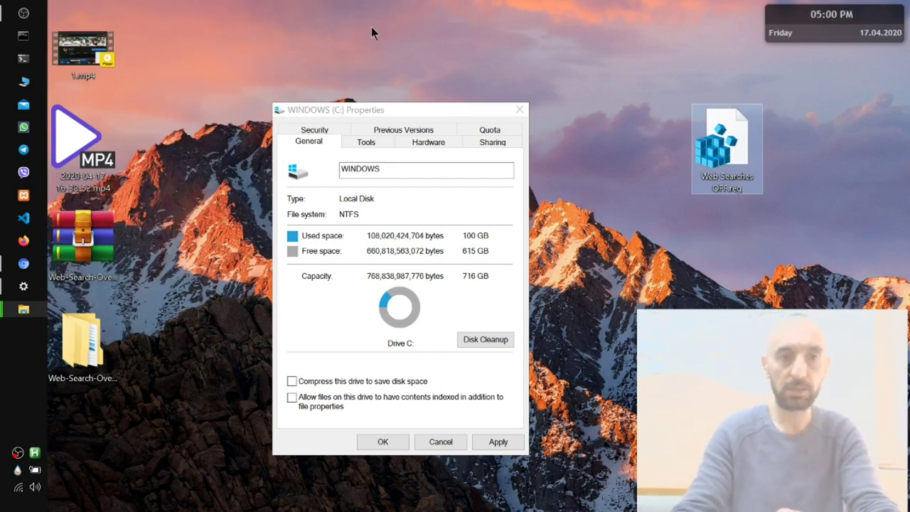
{"action": "left_click", "coordinate": [738, 159]}
{"action": "key", "text": "super"}
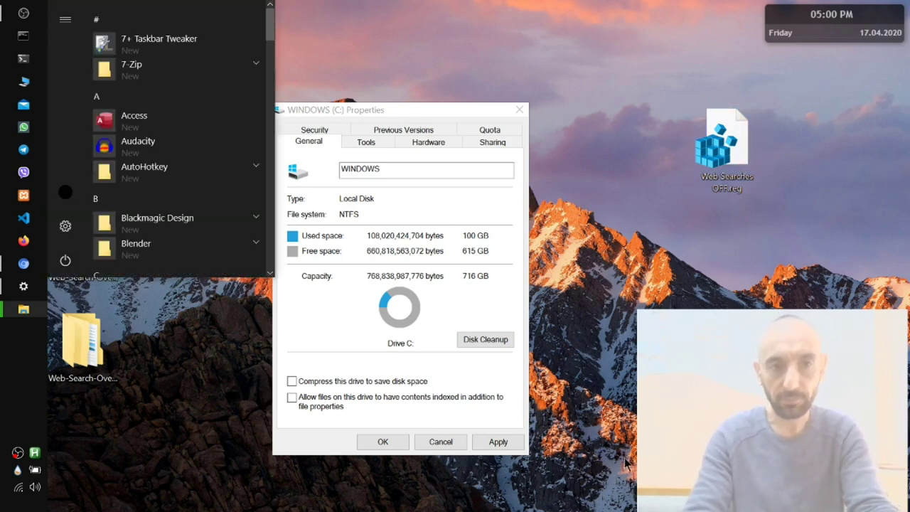
{"action": "key", "text": "Escape"}
Open This PC by searching Start for "pc" and bring up its folder and search options with the ribbon expanded
{"action": "key", "text": "super"}
{"action": "type", "text": "pc"}
{"action": "key", "text": "Escape"}
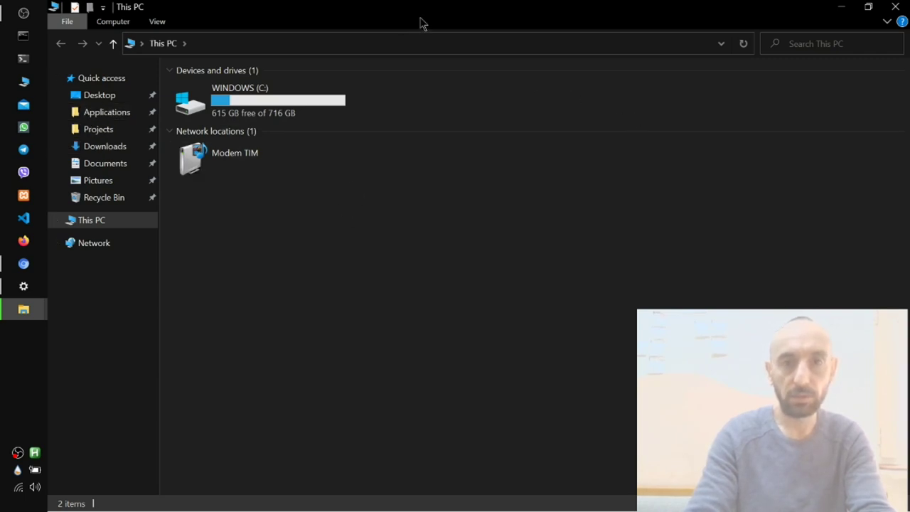
{"action": "left_click", "coordinate": [158, 23]}
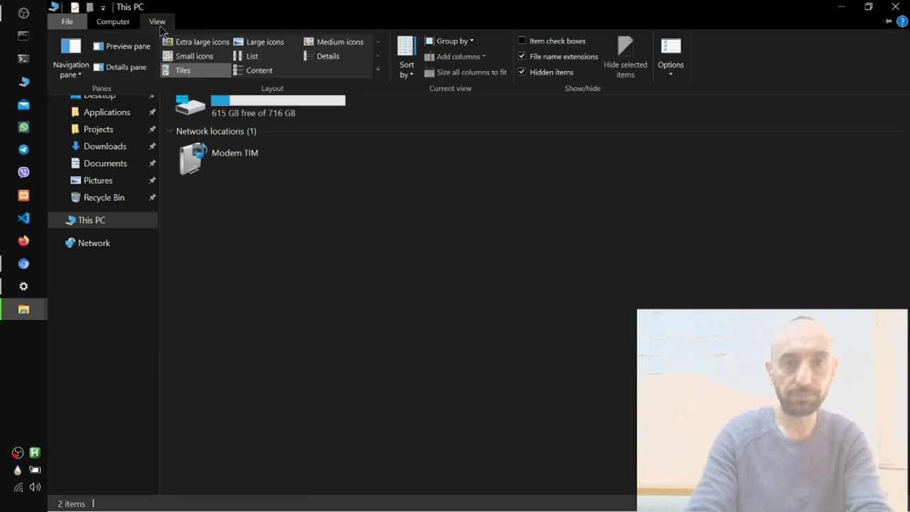
{"action": "left_click", "coordinate": [888, 23]}
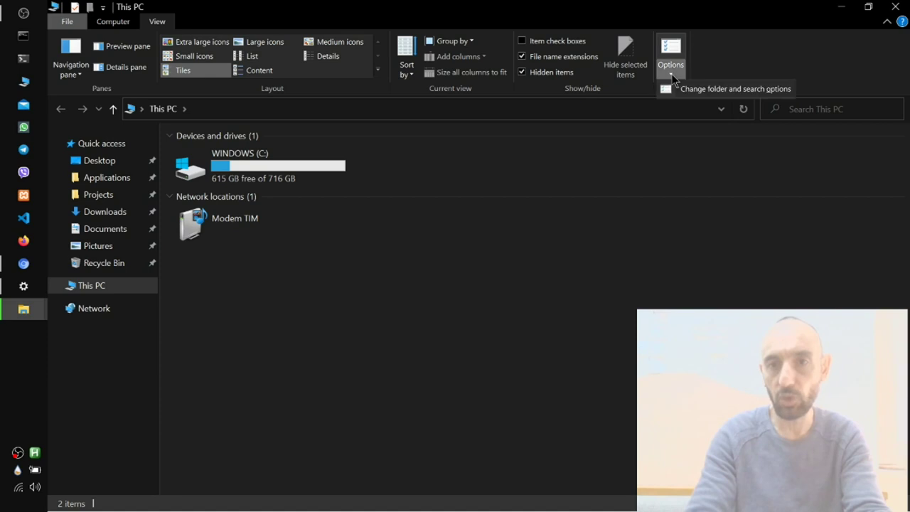
{"action": "left_click", "coordinate": [732, 89]}
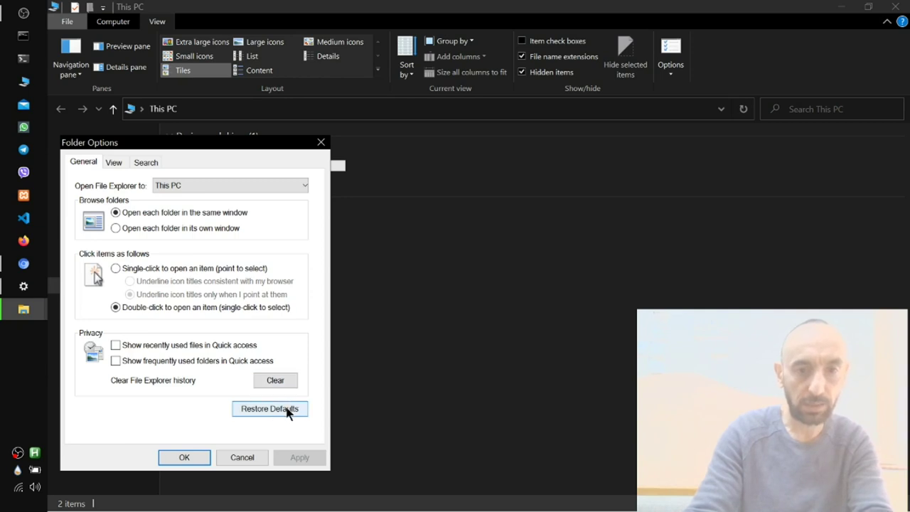
Clear the File Explorer history and accept the folder options after reviewing the advanced view settings
{"action": "left_click", "coordinate": [276, 380]}
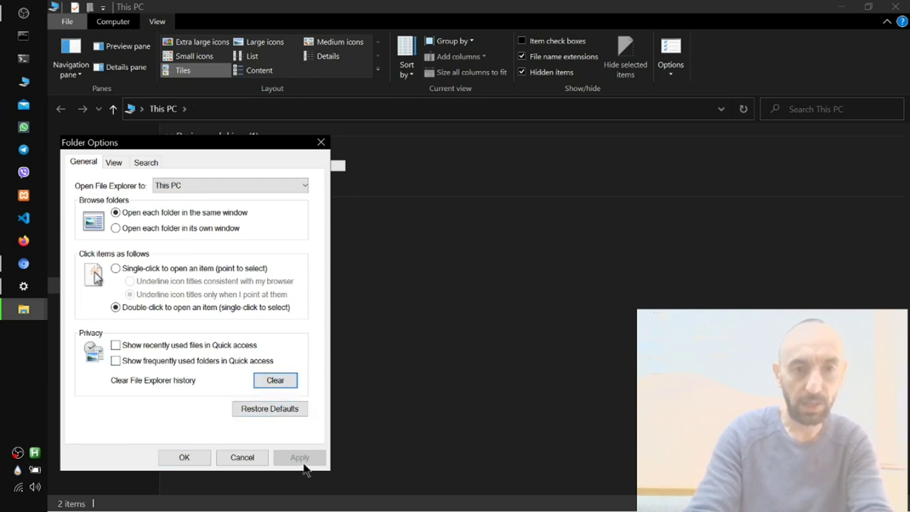
{"action": "left_click", "coordinate": [117, 168]}
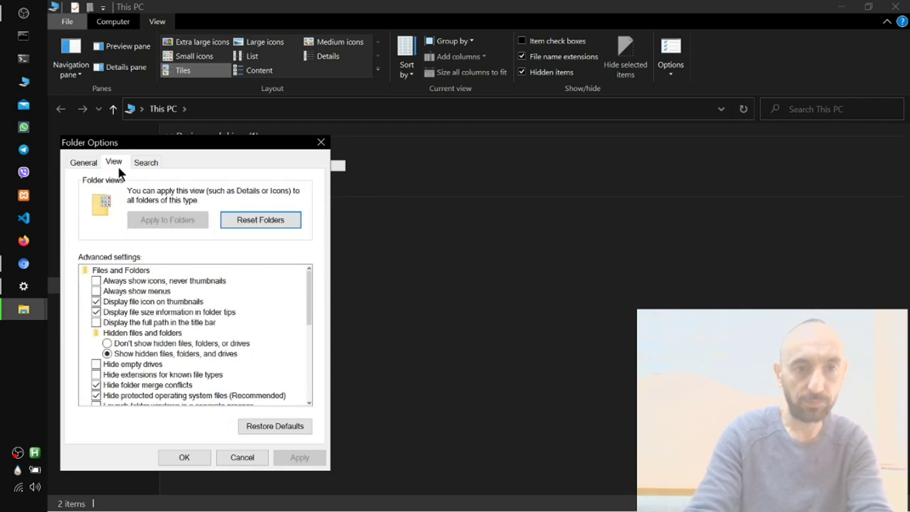
{"action": "scroll", "coordinate": [232, 342], "scroll_direction": "down", "scroll_amount": 4}
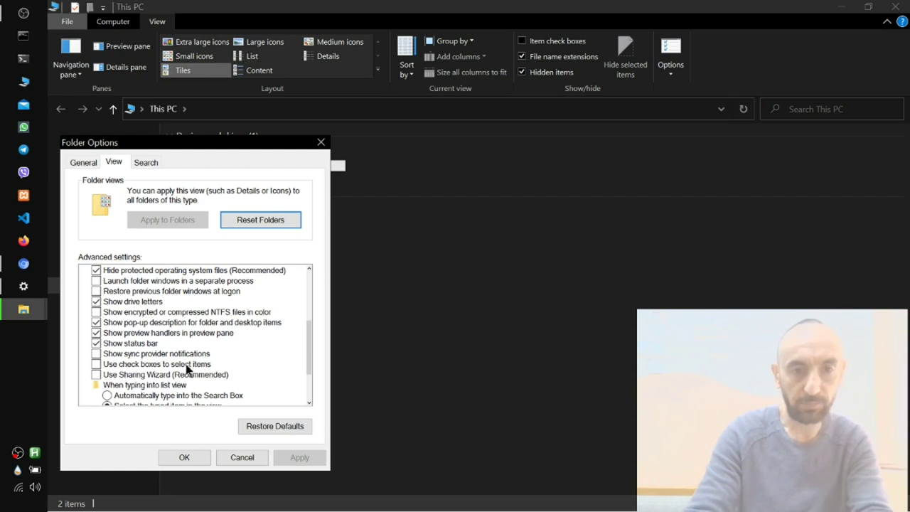
{"action": "left_click", "coordinate": [186, 459]}
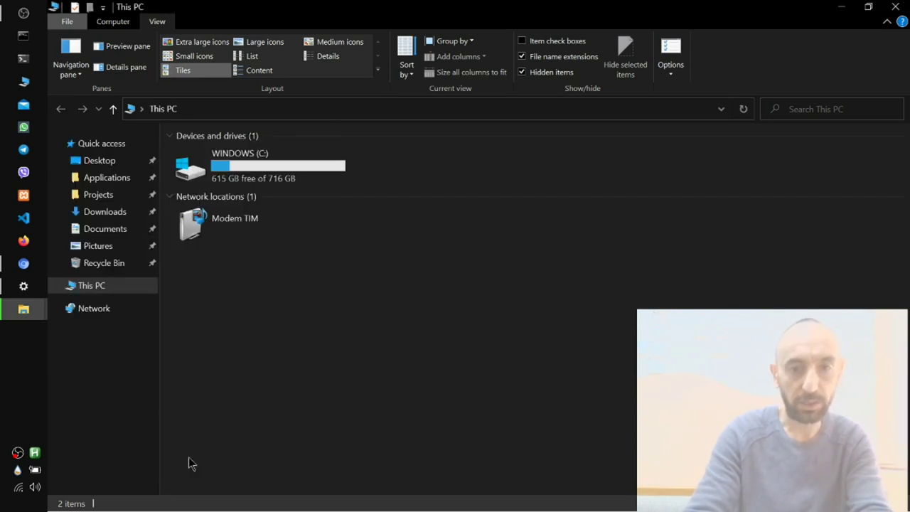
{"action": "left_click", "coordinate": [887, 21]}
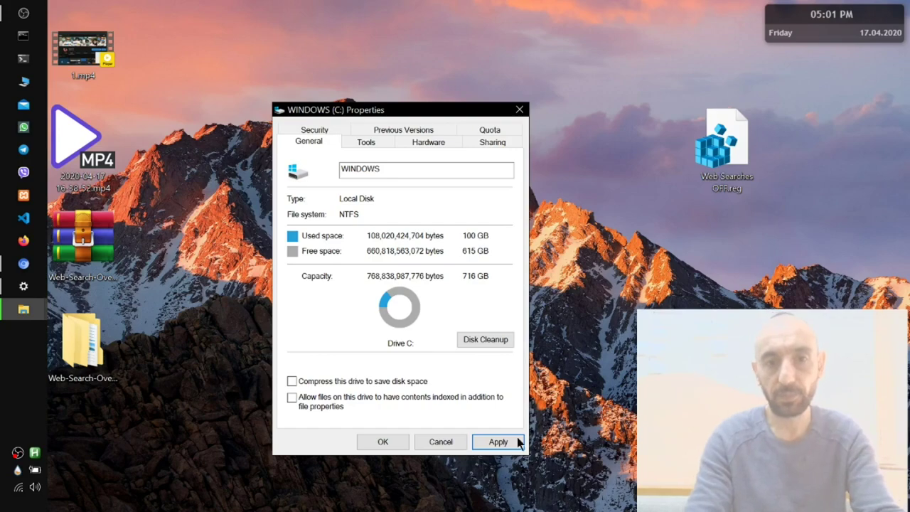
Apply the WINDOWS (C:) drive properties and look over all open windows in Task View
{"action": "left_click", "coordinate": [505, 440]}
{"action": "key", "text": "super+Tab"}
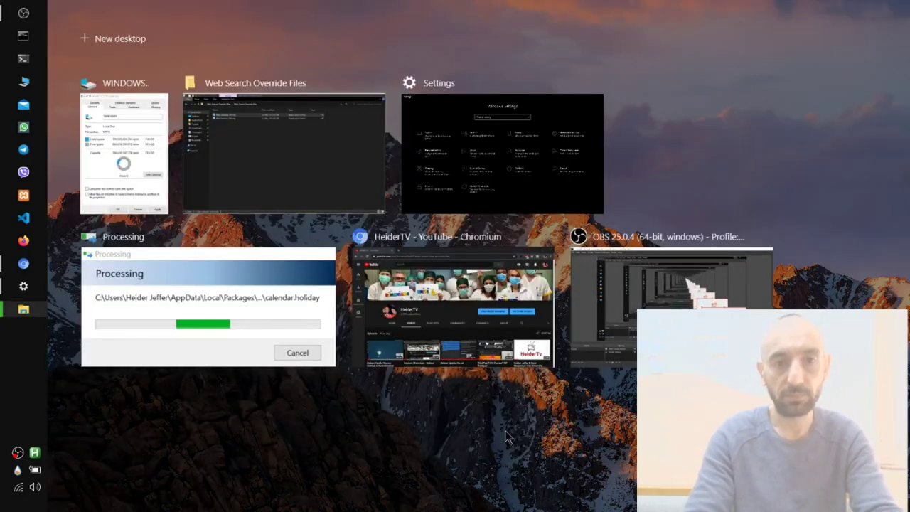
{"action": "left_click", "coordinate": [579, 370]}
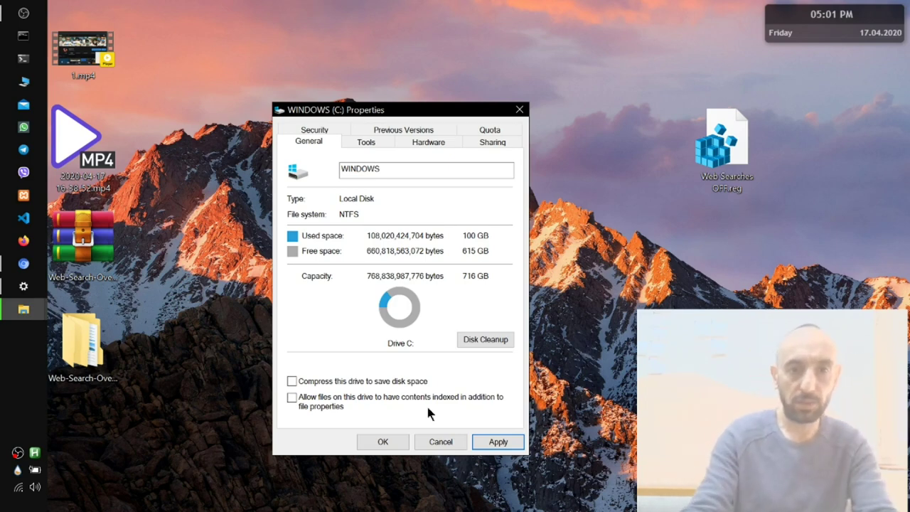
Open 7+ Taskbar Tweaker from Start and reposition its window so the other taskbar options can be seen
{"action": "key", "text": "super"}
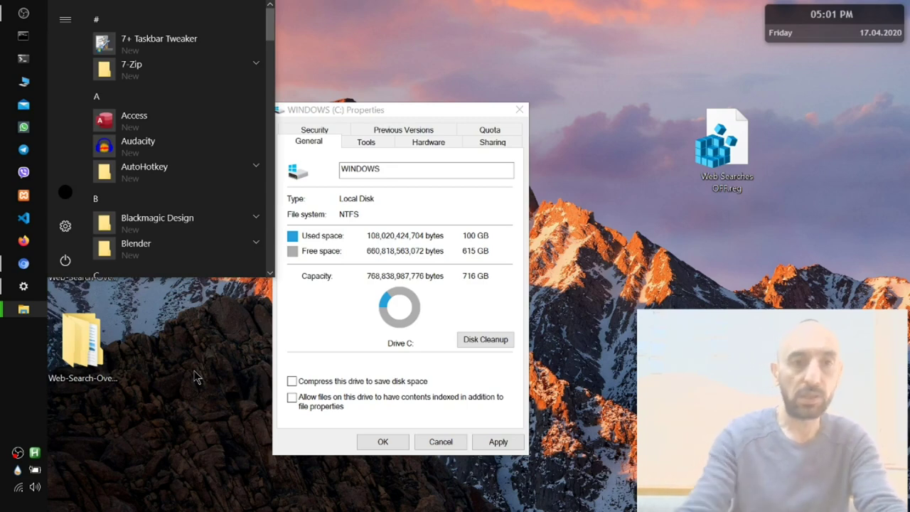
{"action": "left_click", "coordinate": [194, 54]}
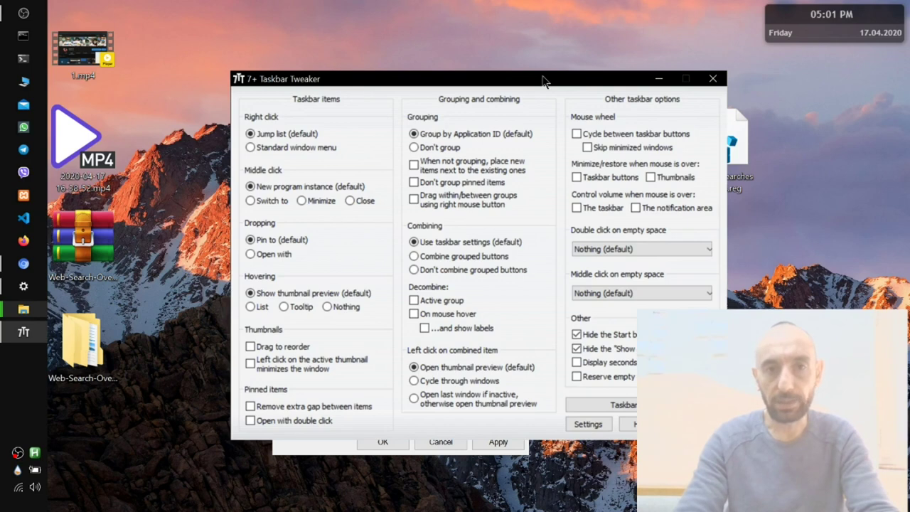
{"action": "left_click_drag", "start_coordinate": [542, 81], "coordinate": [523, 24]}
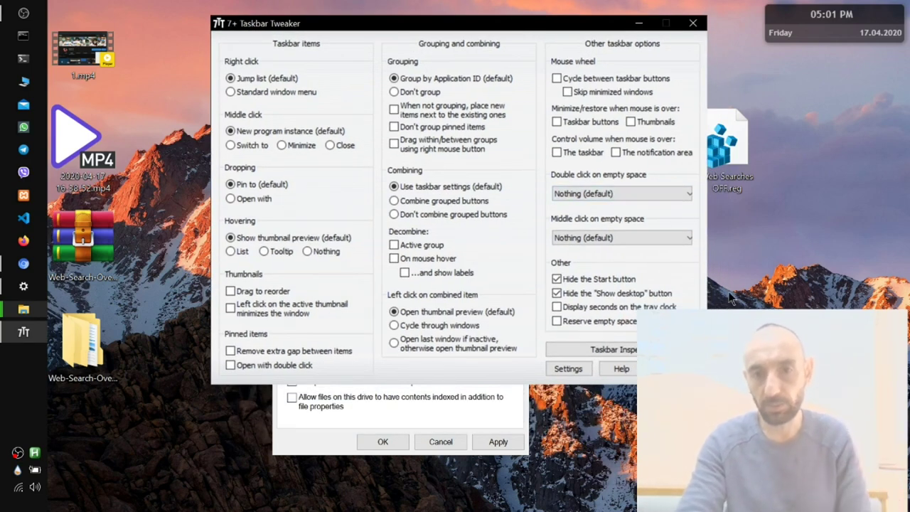
Toggle hiding of the Start button and the "Show desktop" button off and back on, and close 7+ Taskbar Tweaker
{"action": "left_click", "coordinate": [557, 278]}
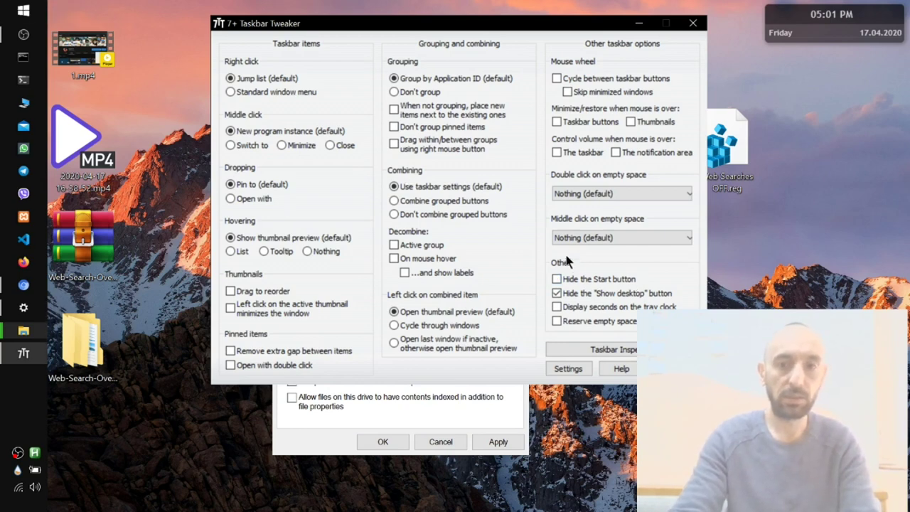
{"action": "left_click", "coordinate": [582, 281]}
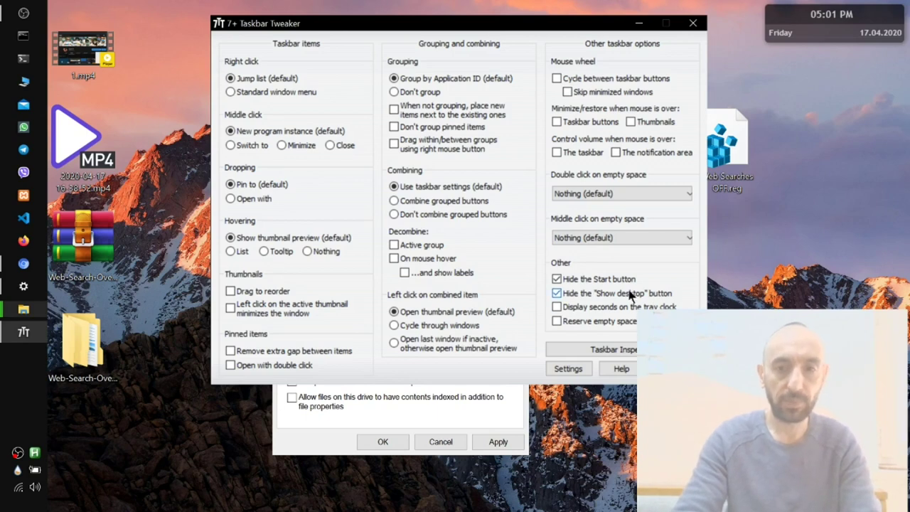
{"action": "left_click", "coordinate": [629, 292]}
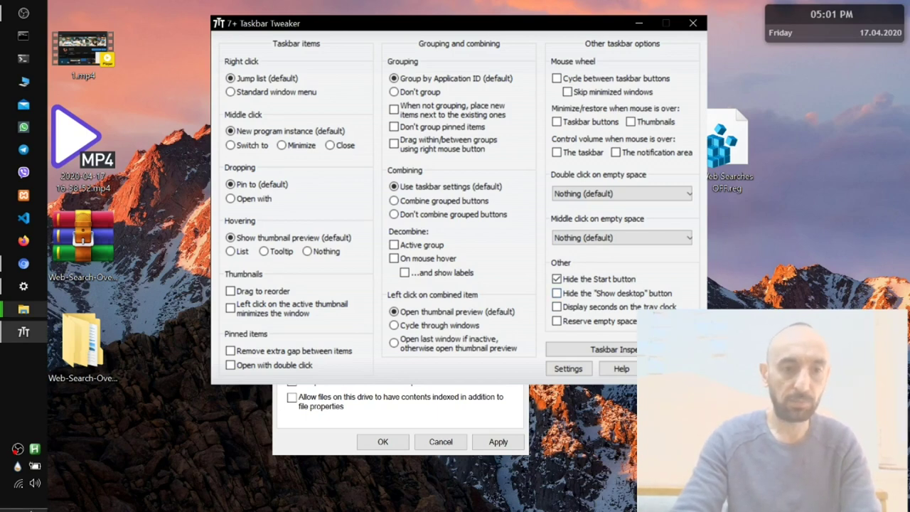
{"action": "left_click", "coordinate": [615, 294]}
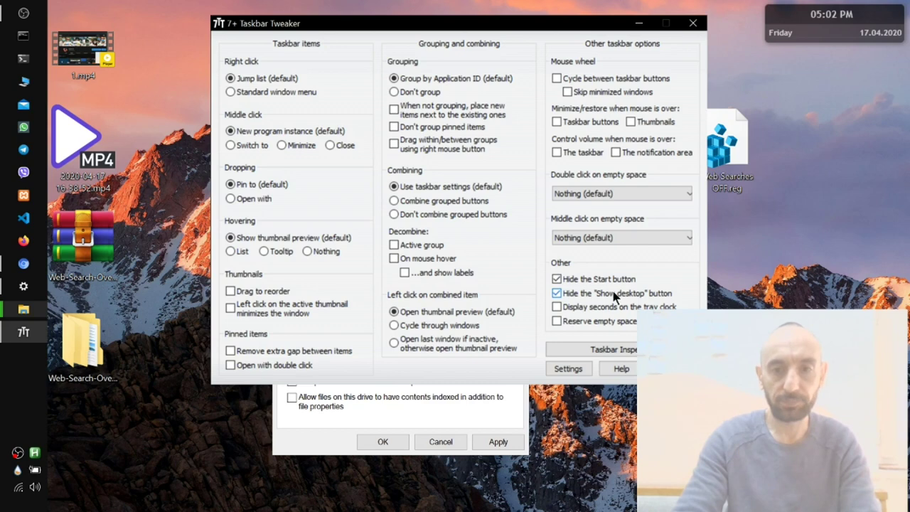
{"action": "left_click", "coordinate": [693, 23]}
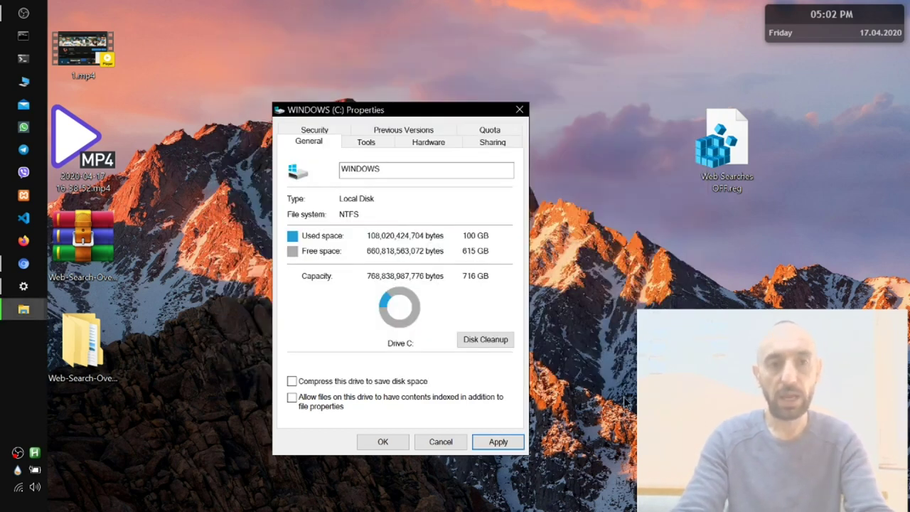
Find Winaero Tweaker by searching Start for "wina", open it and bring its window to the front
{"action": "key", "text": "super"}
{"action": "type", "text": "win"}
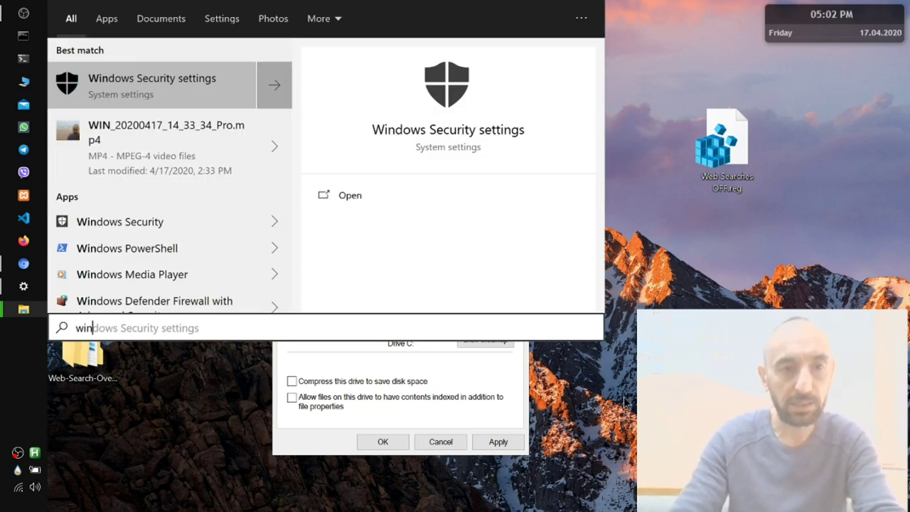
{"action": "type", "text": "a"}
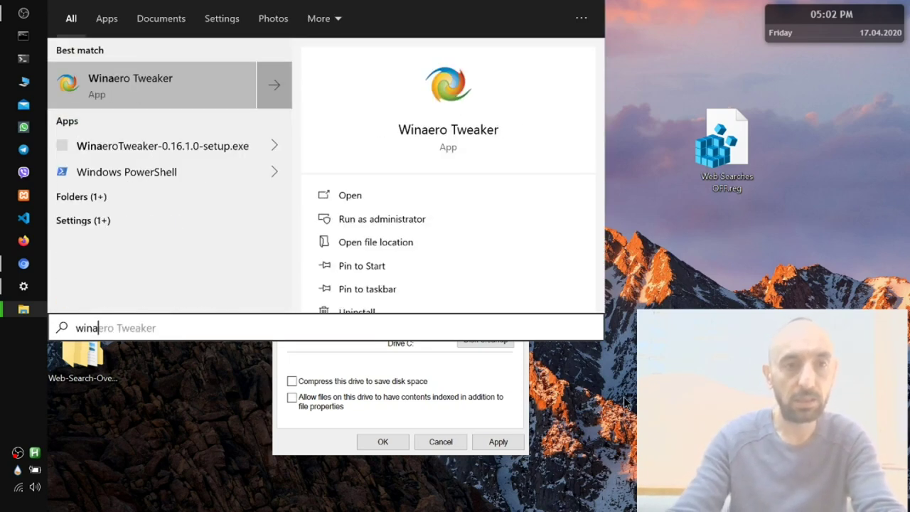
{"action": "key", "text": "Escape"}
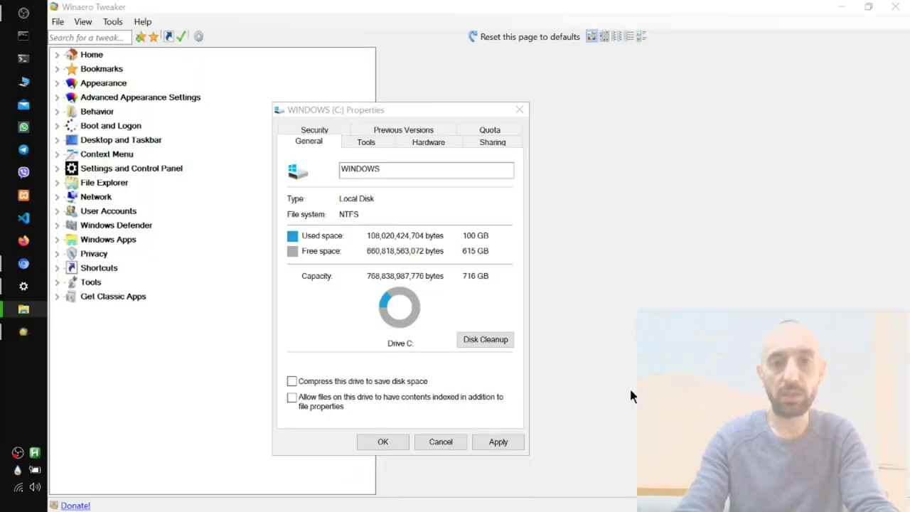
{"action": "left_click", "coordinate": [662, 306]}
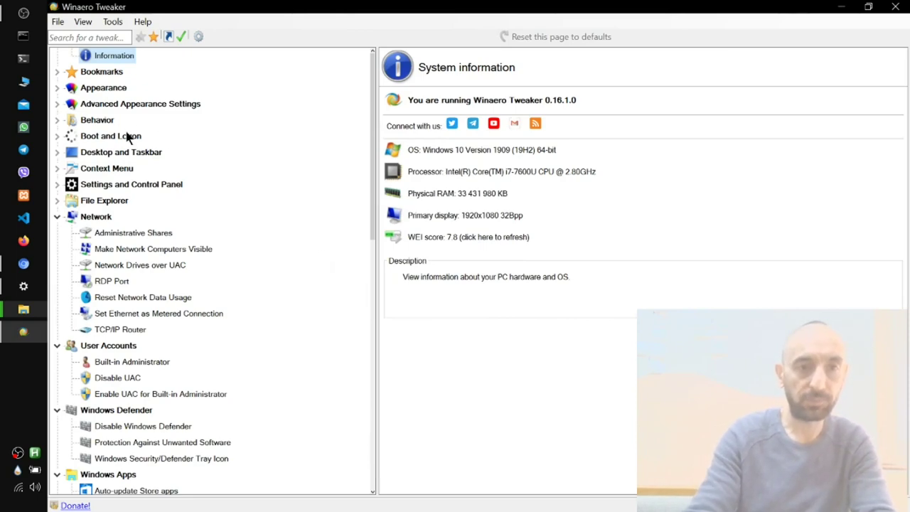
Enable the Disable Telemetry and Data Collection option among Winaero Tweaker's privacy tweaks
{"action": "scroll", "coordinate": [259, 238], "scroll_direction": "down", "scroll_amount": 8}
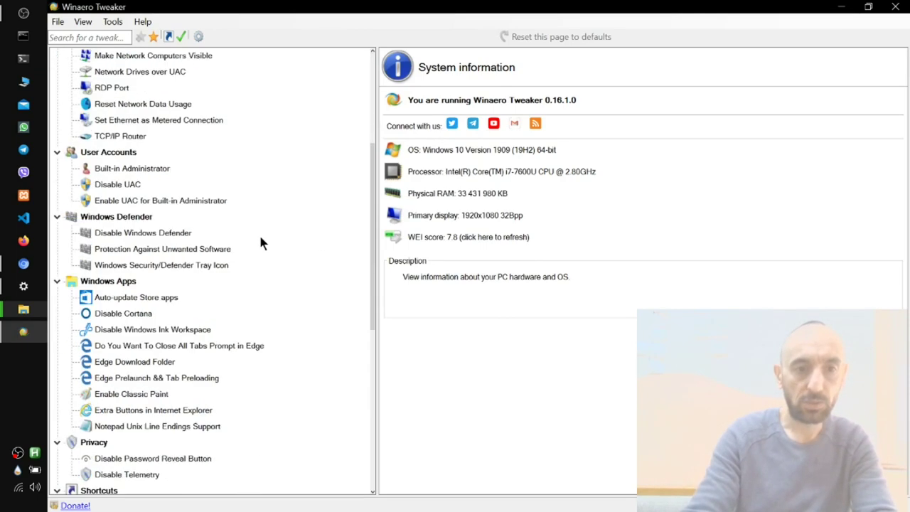
{"action": "scroll", "coordinate": [260, 241], "scroll_direction": "down", "scroll_amount": 1}
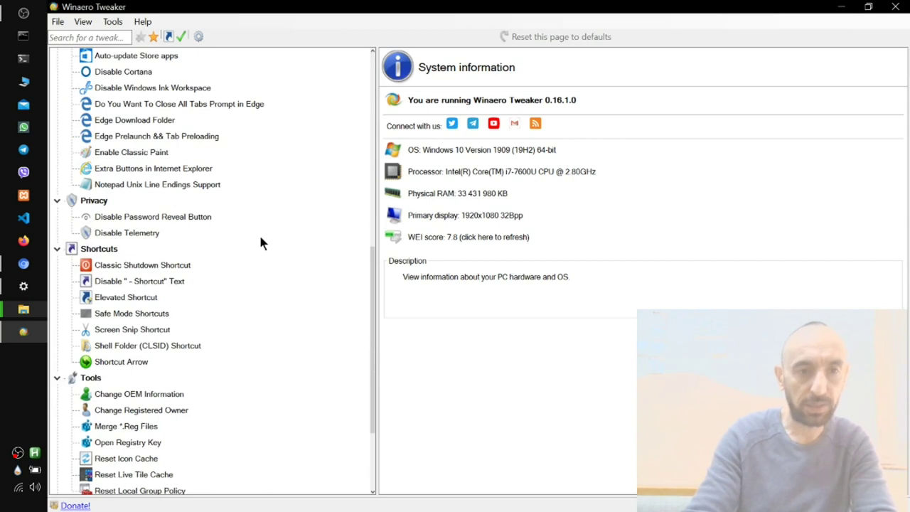
{"action": "left_click", "coordinate": [128, 233]}
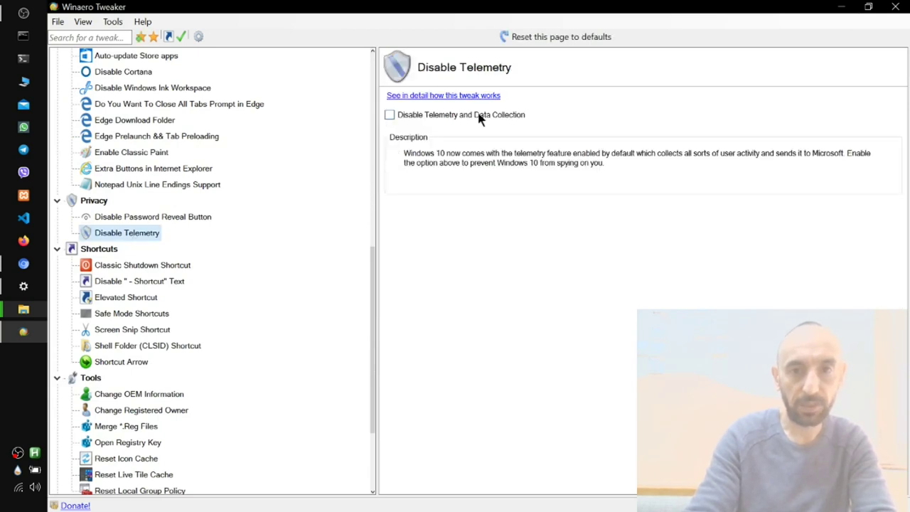
{"action": "left_click", "coordinate": [458, 115]}
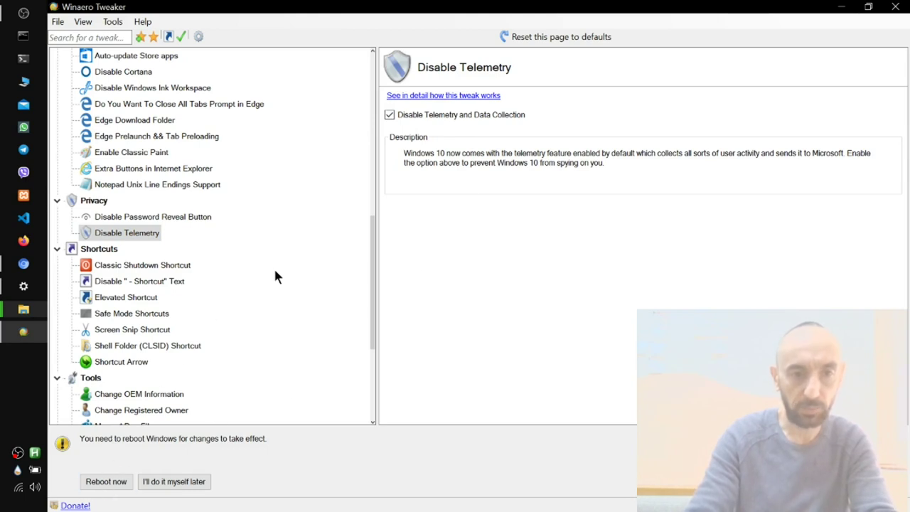
Look through the remaining tweaks and review the Auto-update Store apps and Disable Cortana settings under Windows Apps
{"action": "scroll", "coordinate": [274, 265], "scroll_direction": "down", "scroll_amount": 2}
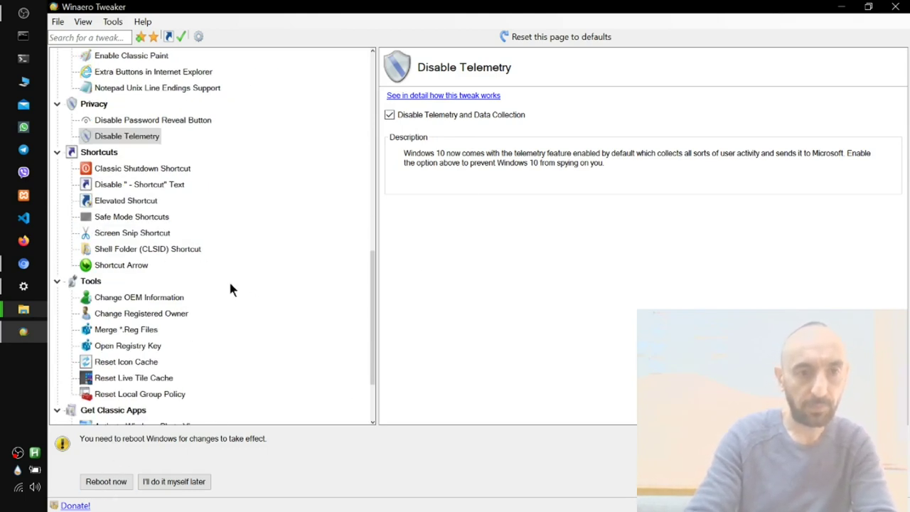
{"action": "scroll", "coordinate": [156, 306], "scroll_direction": "down", "scroll_amount": 2}
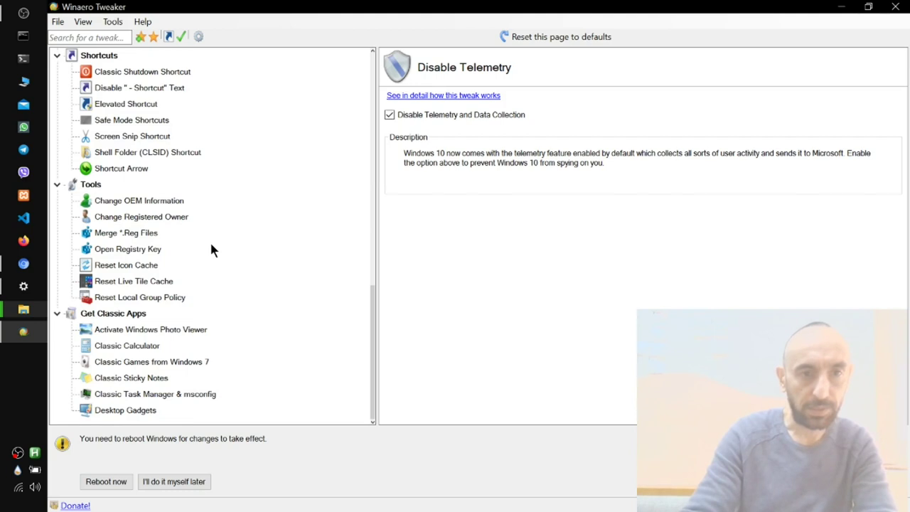
{"action": "scroll", "coordinate": [211, 249], "scroll_direction": "up", "scroll_amount": 6}
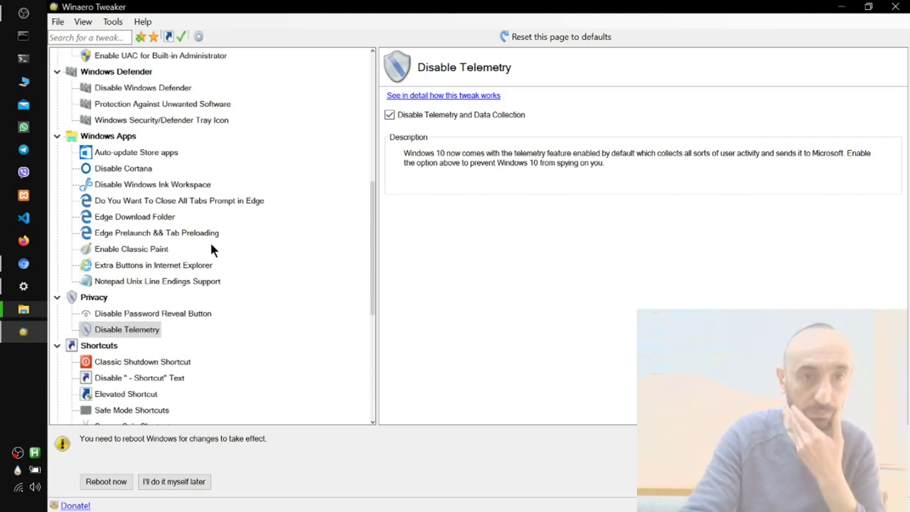
{"action": "left_click", "coordinate": [153, 152]}
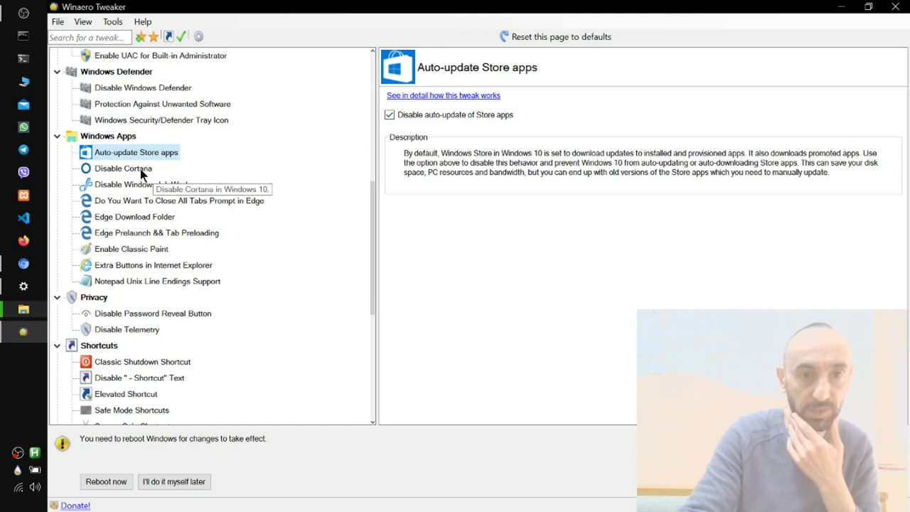
{"action": "left_click", "coordinate": [143, 171]}
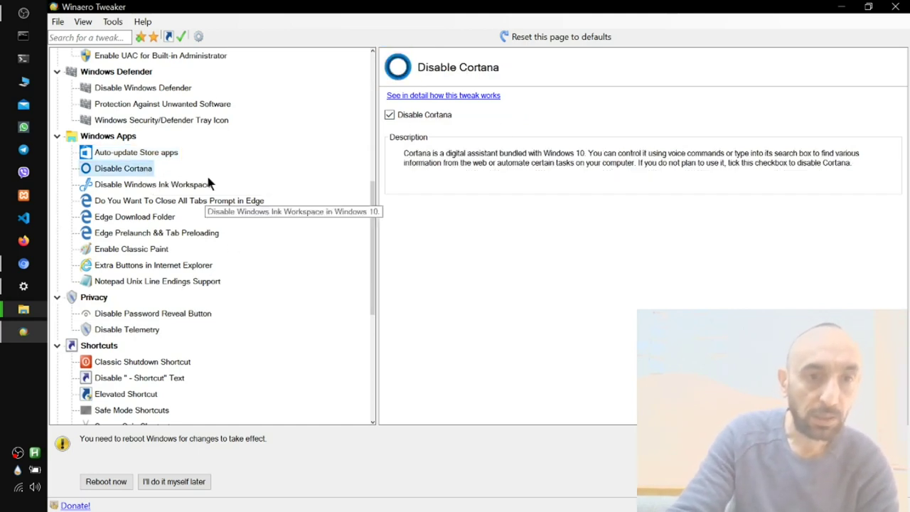
Review the Dark Color Scheme options among the Appearance tweaks
{"action": "scroll", "coordinate": [208, 180], "scroll_direction": "up", "scroll_amount": 3}
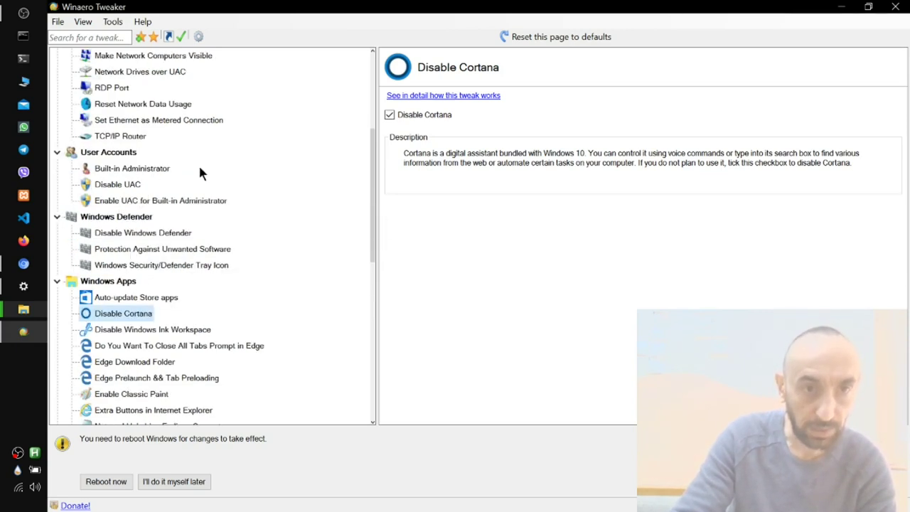
{"action": "scroll", "coordinate": [200, 169], "scroll_direction": "up", "scroll_amount": 5}
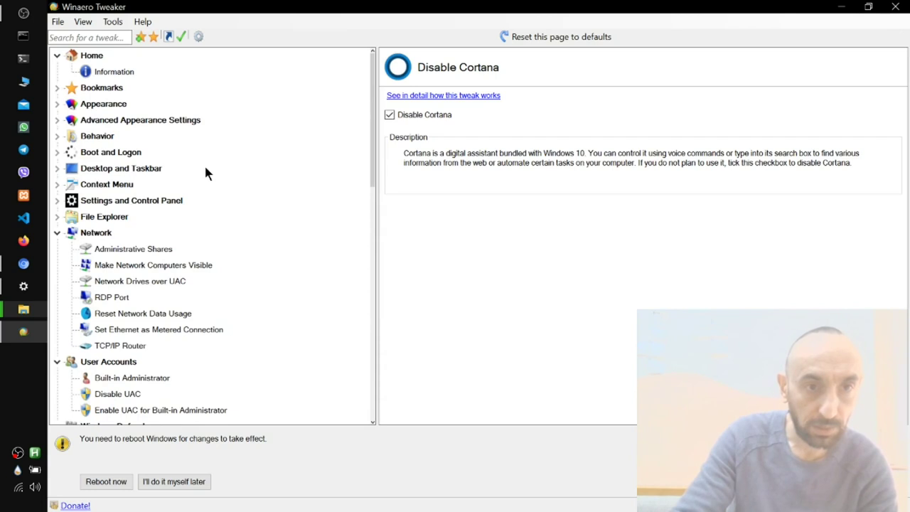
{"action": "left_click", "coordinate": [58, 103]}
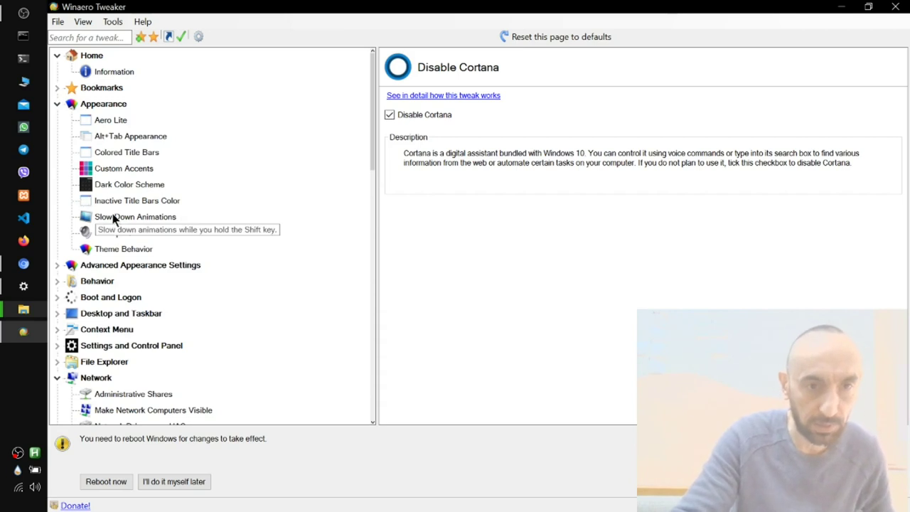
{"action": "left_click", "coordinate": [102, 191]}
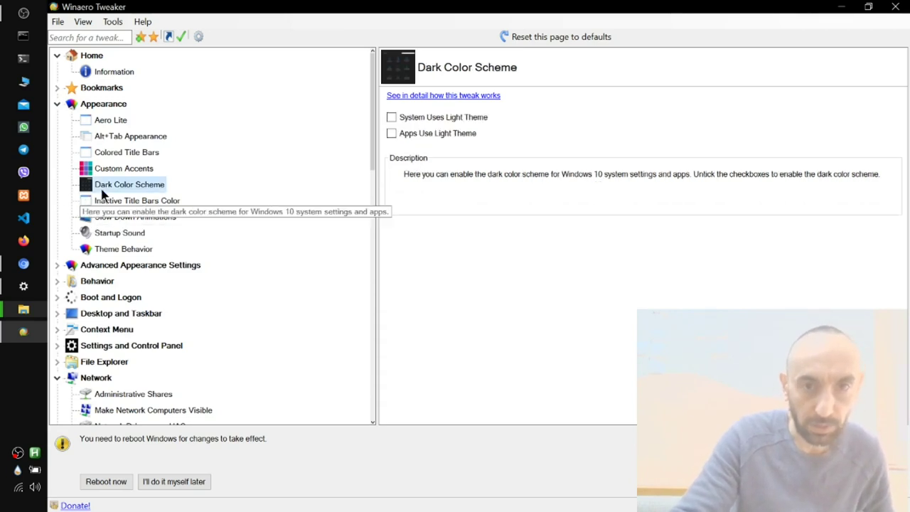
Review the Behavior tweaks, including Disable Automatic Maintenance and Disable Aero Shake
{"action": "scroll", "coordinate": [102, 193], "scroll_direction": "down", "scroll_amount": 2}
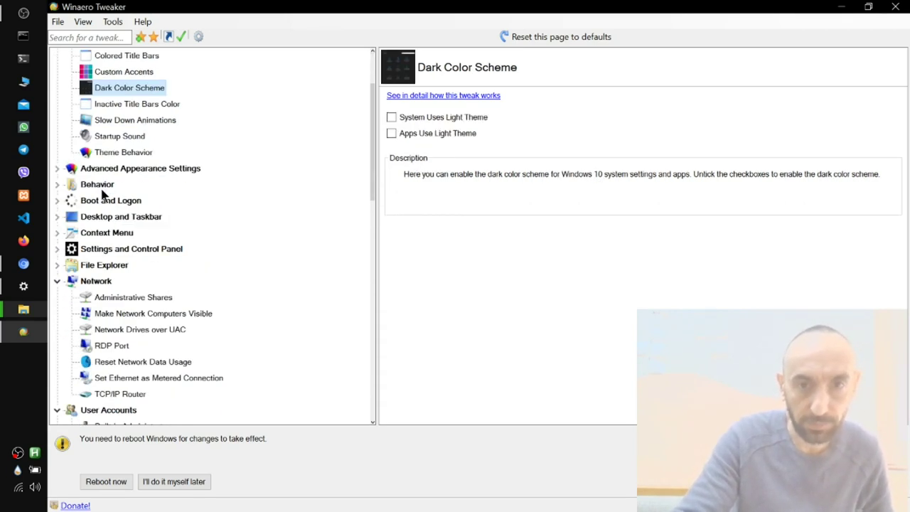
{"action": "left_click", "coordinate": [57, 184]}
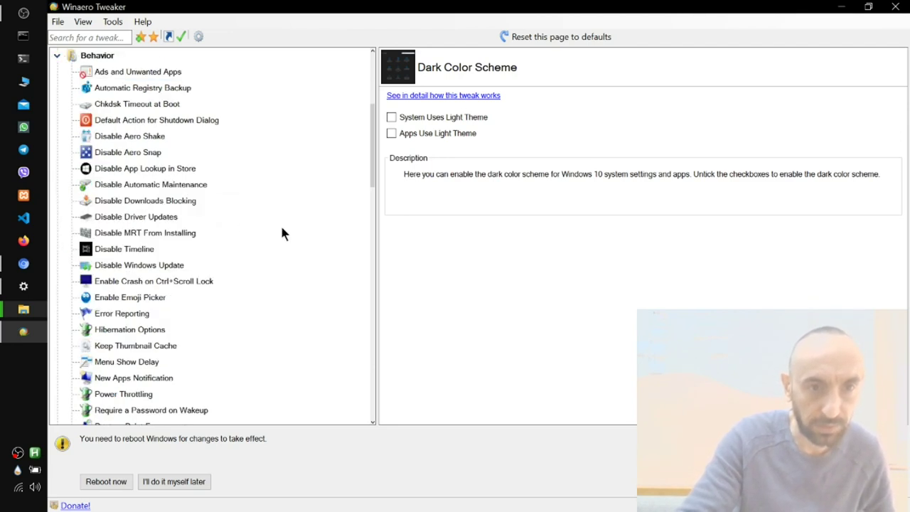
{"action": "left_click", "coordinate": [197, 188]}
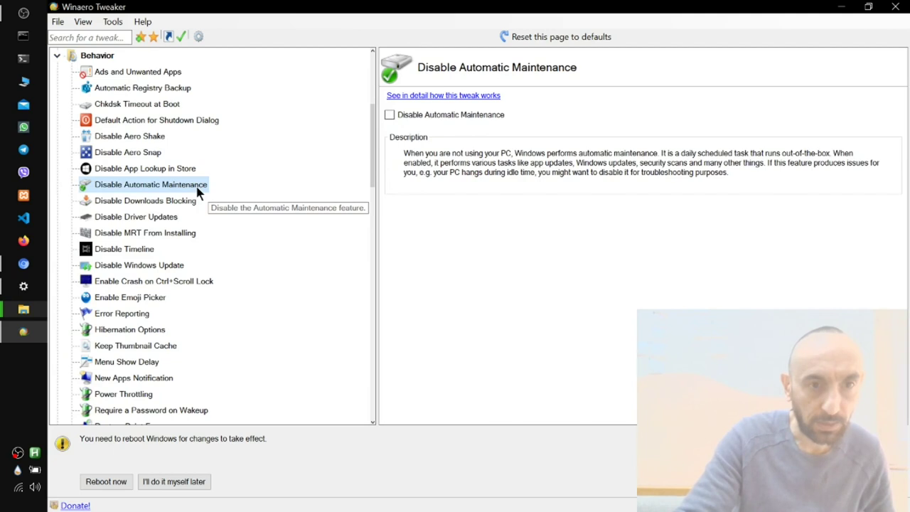
{"action": "left_click", "coordinate": [155, 139]}
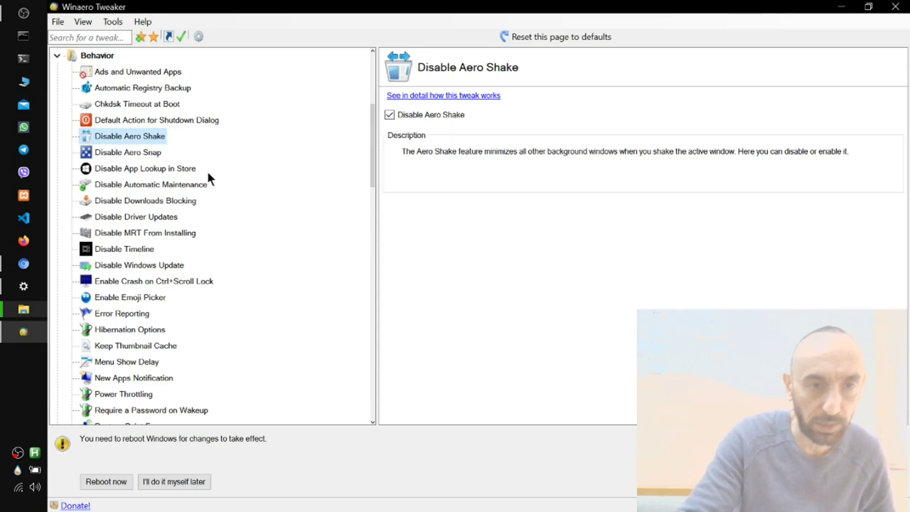
{"action": "scroll", "coordinate": [230, 205], "scroll_direction": "down", "scroll_amount": 1}
{"action": "scroll", "coordinate": [229, 206], "scroll_direction": "down", "scroll_amount": 2}
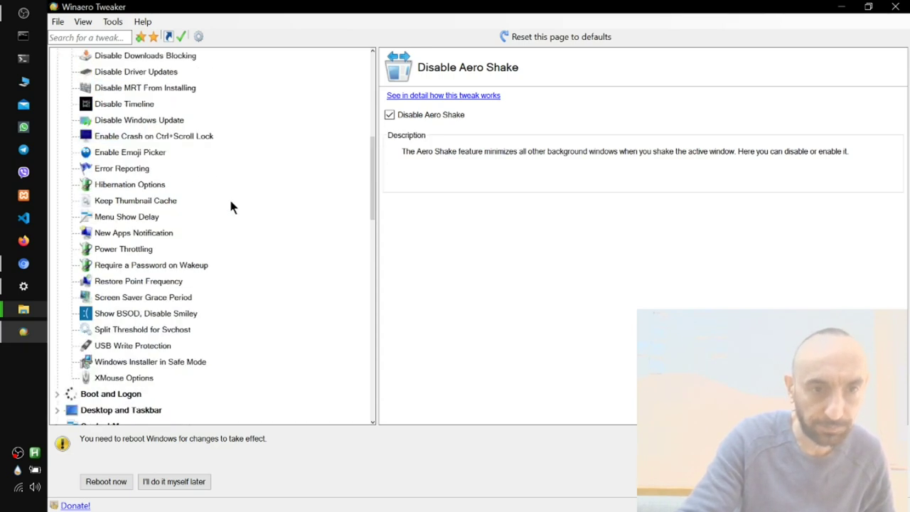
{"action": "scroll", "coordinate": [231, 206], "scroll_direction": "down", "scroll_amount": 1}
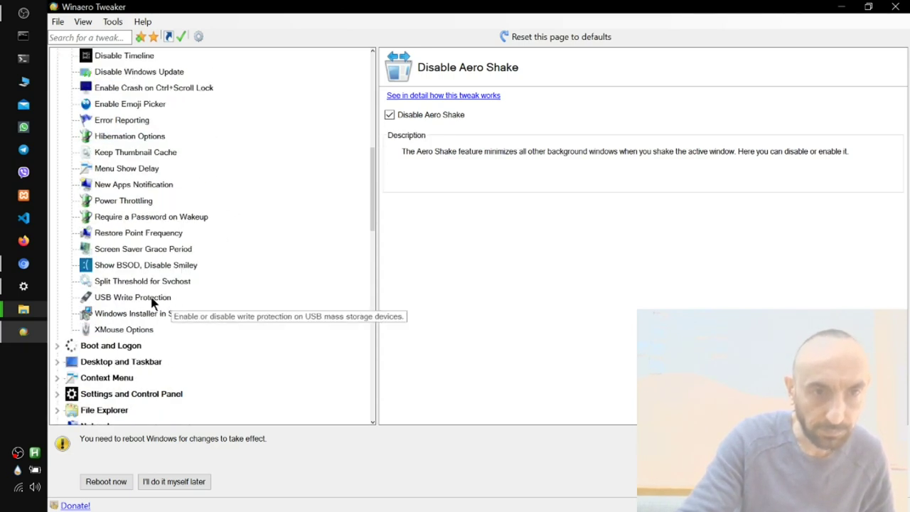
{"action": "scroll", "coordinate": [152, 301], "scroll_direction": "up", "scroll_amount": 2}
{"action": "scroll", "coordinate": [246, 306], "scroll_direction": "down", "scroll_amount": 5}
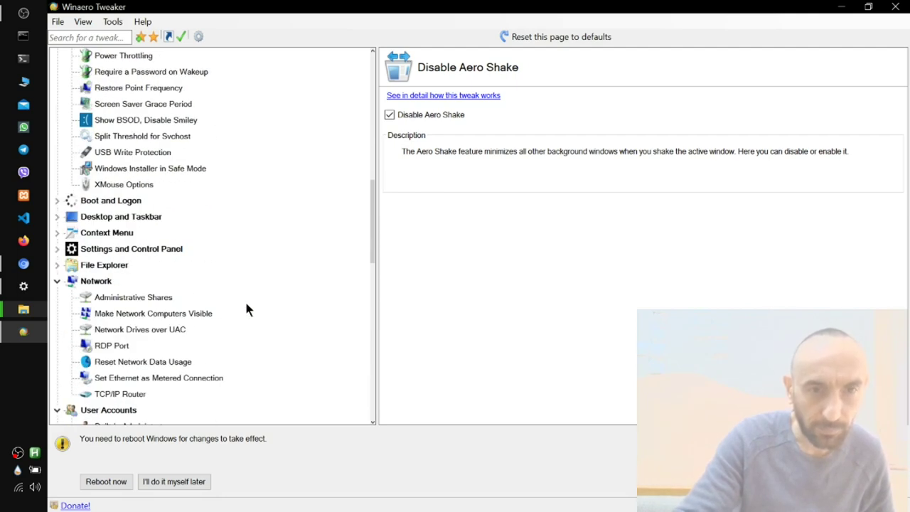
Look through the Network to Get Classic Apps categories and check the Disable Telemetry setting under Privacy
{"action": "scroll", "coordinate": [246, 308], "scroll_direction": "down", "scroll_amount": 3}
{"action": "scroll", "coordinate": [246, 308], "scroll_direction": "down", "scroll_amount": 3}
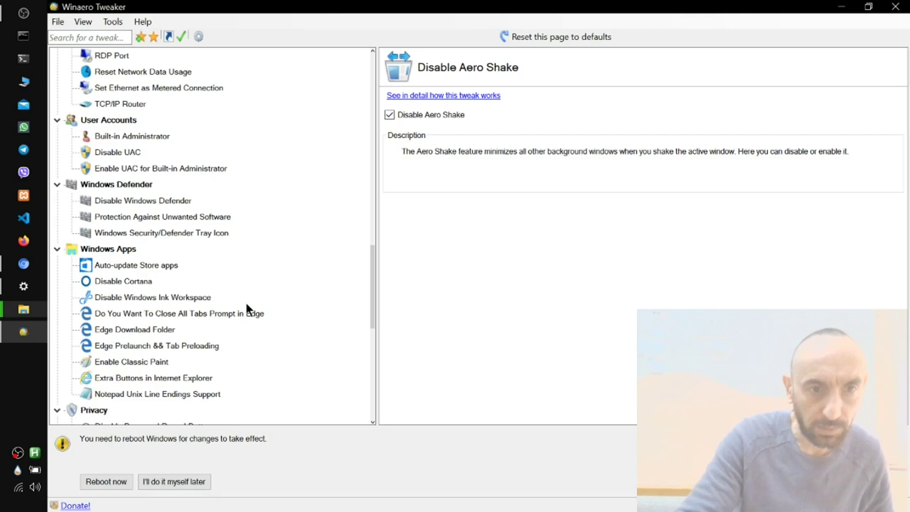
{"action": "scroll", "coordinate": [247, 308], "scroll_direction": "down", "scroll_amount": 1}
{"action": "scroll", "coordinate": [246, 308], "scroll_direction": "down", "scroll_amount": 2}
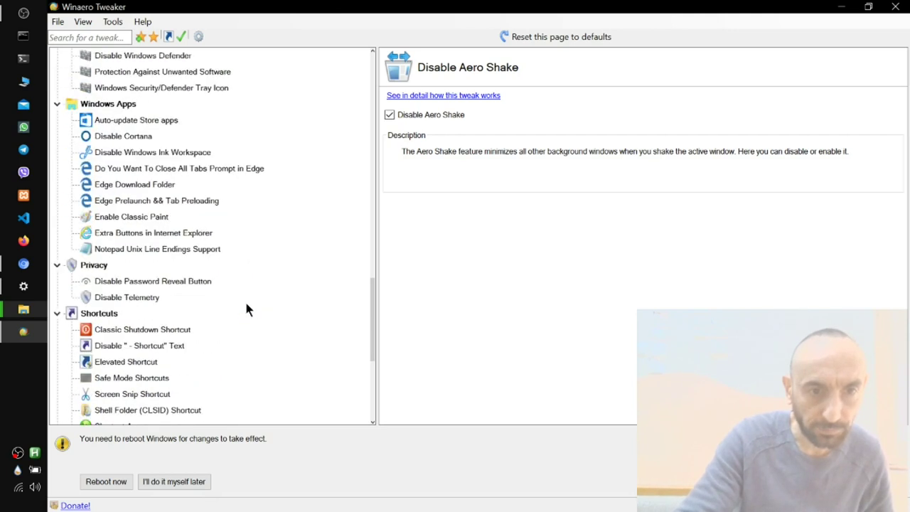
{"action": "left_click", "coordinate": [148, 305]}
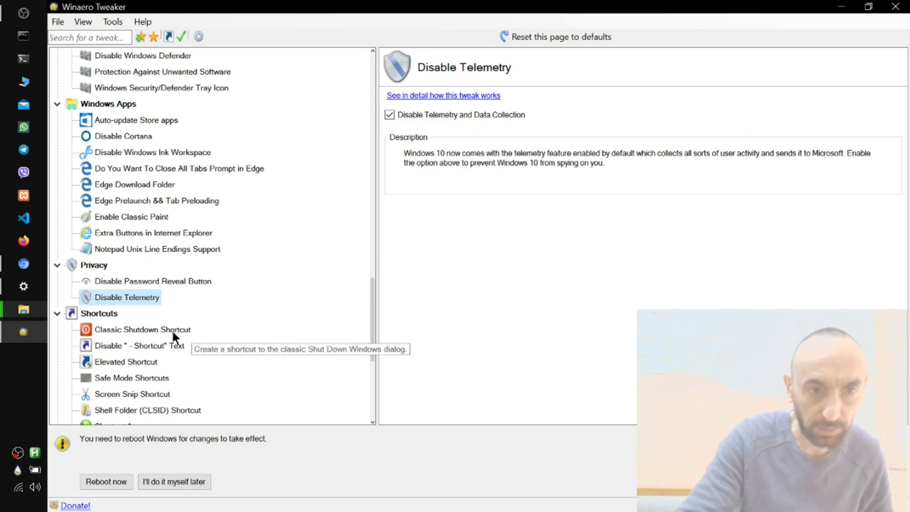
{"action": "scroll", "coordinate": [173, 335], "scroll_direction": "down", "scroll_amount": 3}
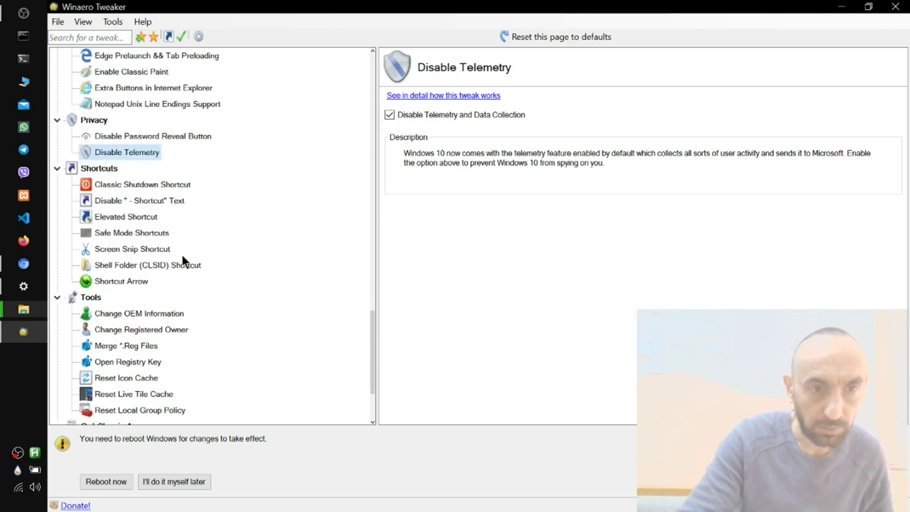
{"action": "scroll", "coordinate": [248, 337], "scroll_direction": "down", "scroll_amount": 3}
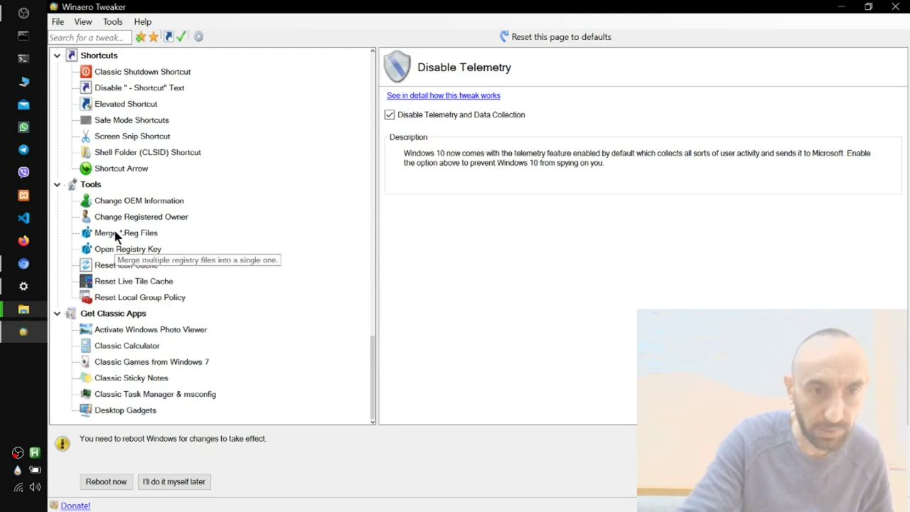
{"action": "scroll", "coordinate": [269, 326], "scroll_direction": "up", "scroll_amount": 12}
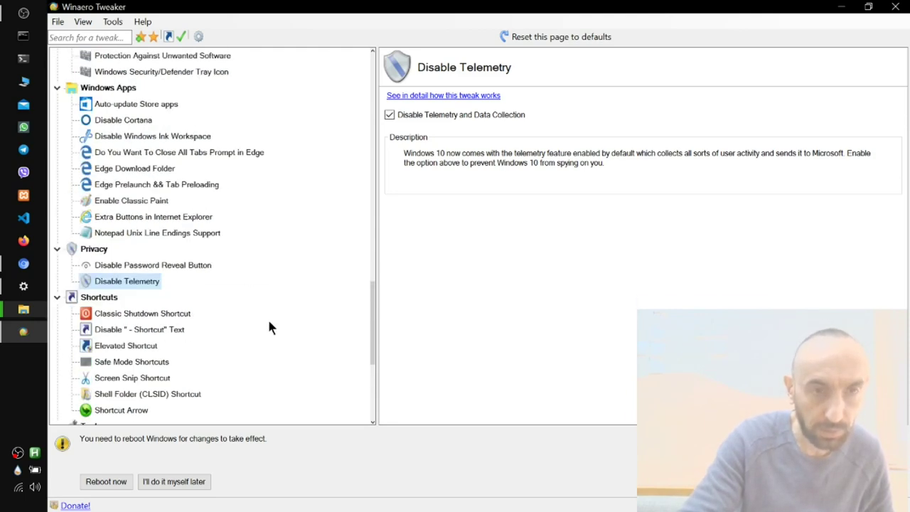
{"action": "scroll", "coordinate": [269, 327], "scroll_direction": "up", "scroll_amount": 4}
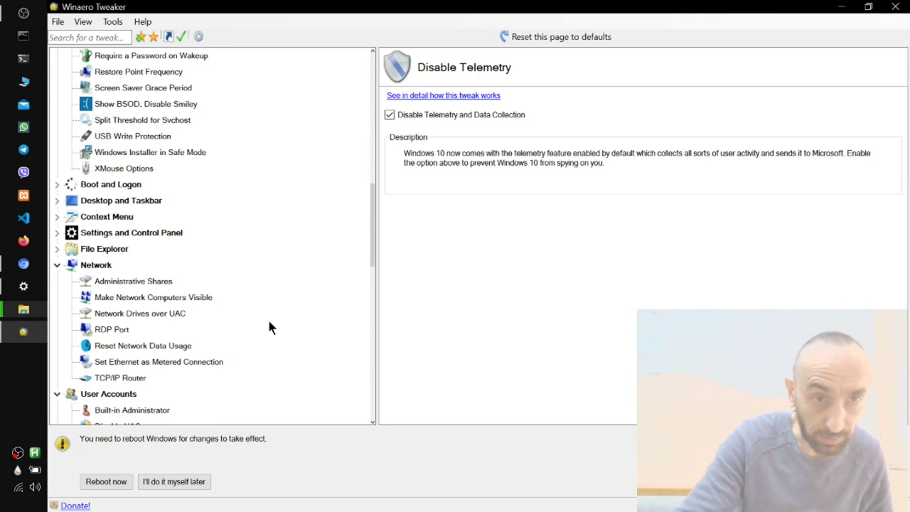
Review the Desktop and Taskbar tweaks for Action Center, Start menu layout backup, Cortana's search box, People Bar and Live Tiles
{"action": "left_click", "coordinate": [57, 201]}
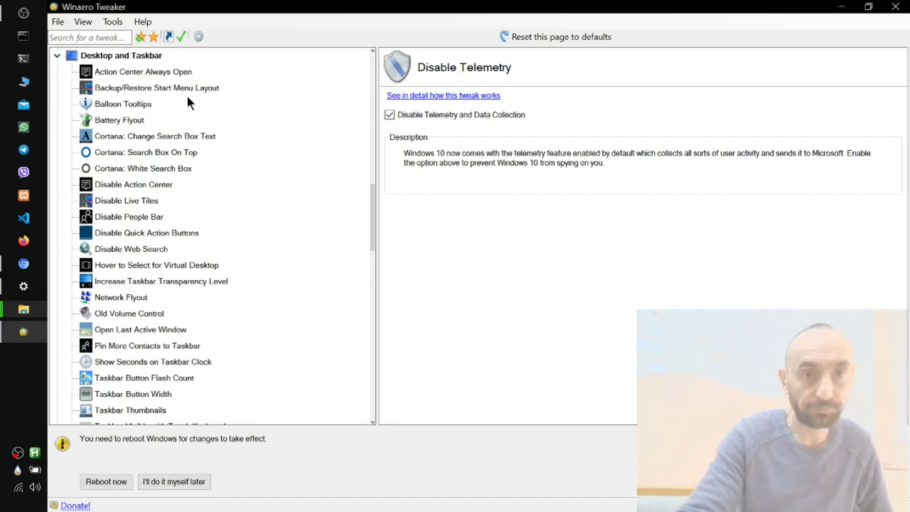
{"action": "left_click", "coordinate": [174, 74]}
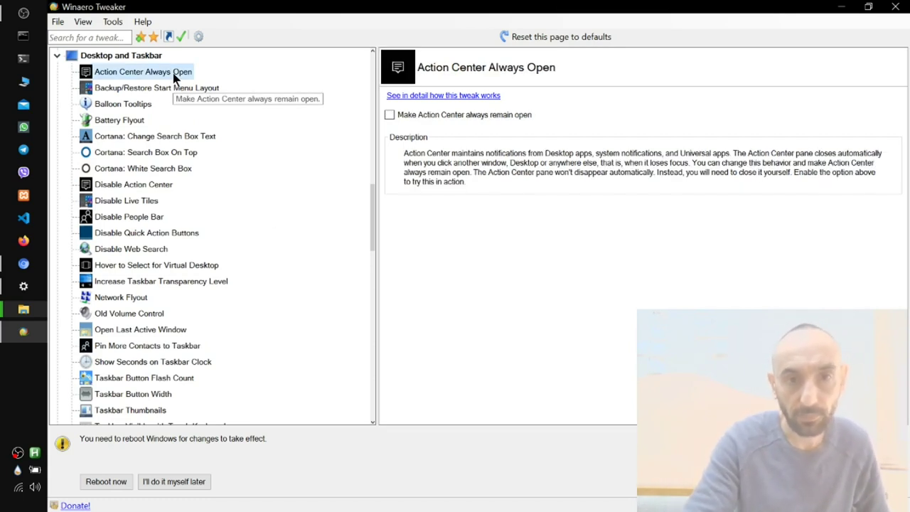
{"action": "left_click", "coordinate": [111, 89]}
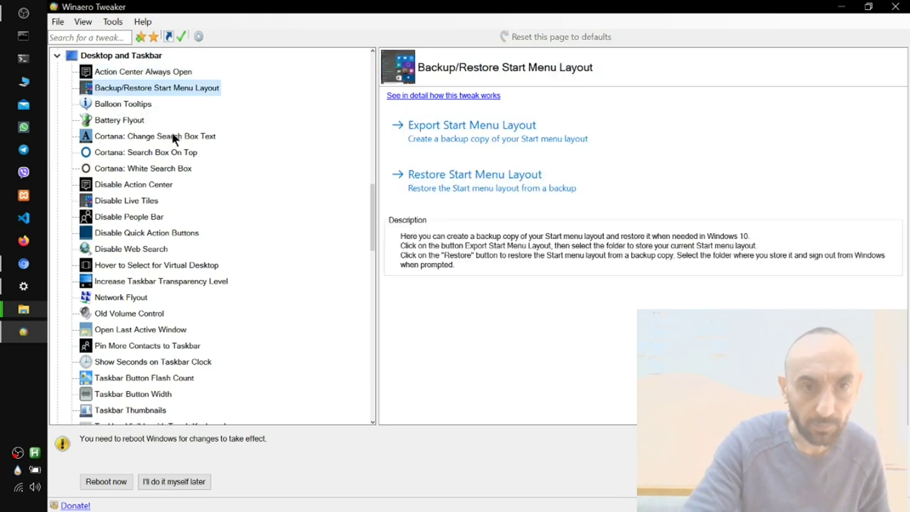
{"action": "left_click", "coordinate": [132, 155]}
{"action": "left_click", "coordinate": [162, 168]}
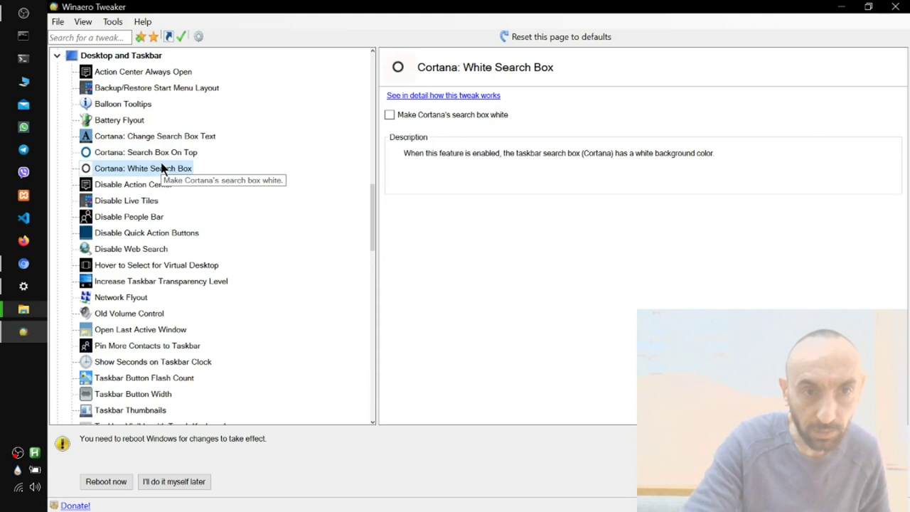
{"action": "left_click", "coordinate": [147, 223]}
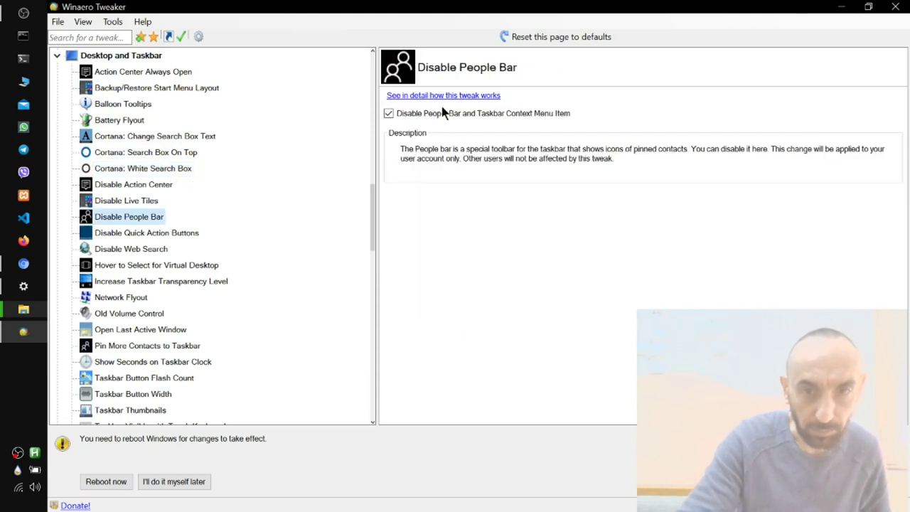
{"action": "left_click", "coordinate": [147, 202]}
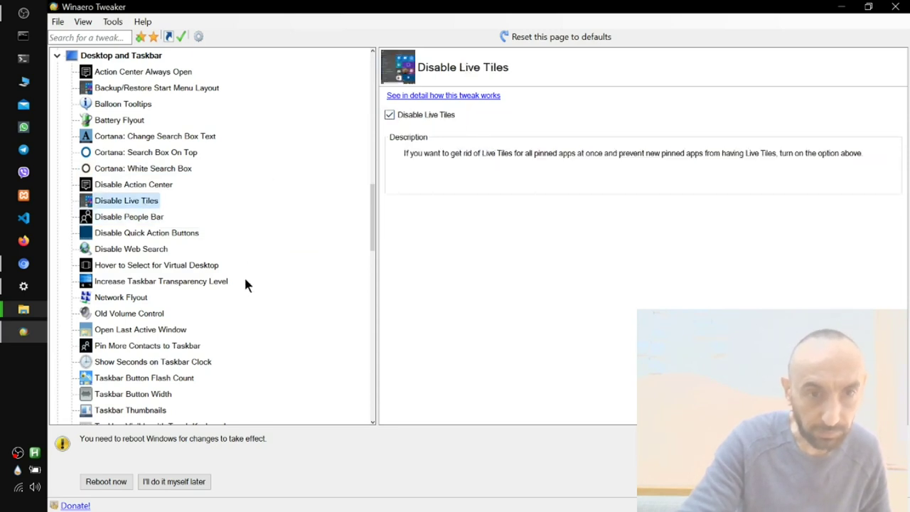
{"action": "scroll", "coordinate": [249, 288], "scroll_direction": "down", "scroll_amount": 2}
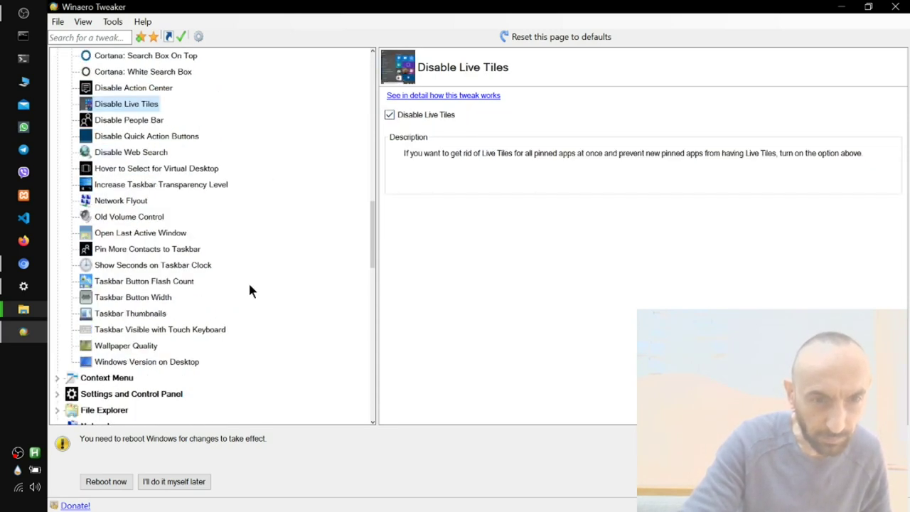
Apply the Window Borders tweak under Advanced Appearance Settings with border padding at 0
{"action": "scroll", "coordinate": [249, 290], "scroll_direction": "up", "scroll_amount": 5}
{"action": "scroll", "coordinate": [248, 287], "scroll_direction": "up", "scroll_amount": 12}
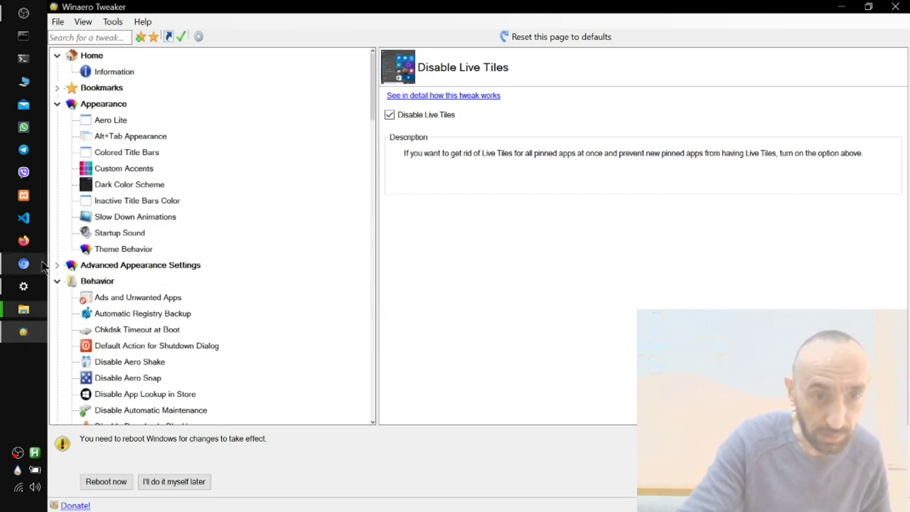
{"action": "left_click", "coordinate": [57, 266]}
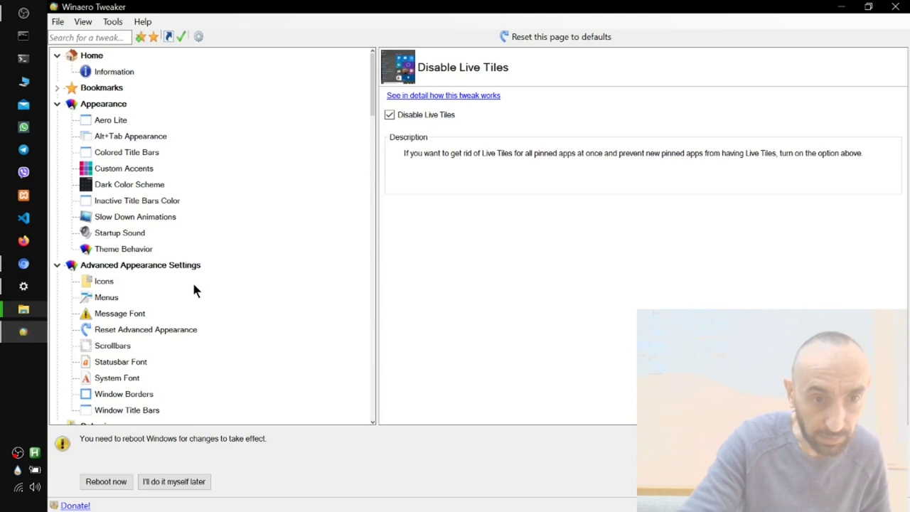
{"action": "scroll", "coordinate": [255, 291], "scroll_direction": "down", "scroll_amount": 1}
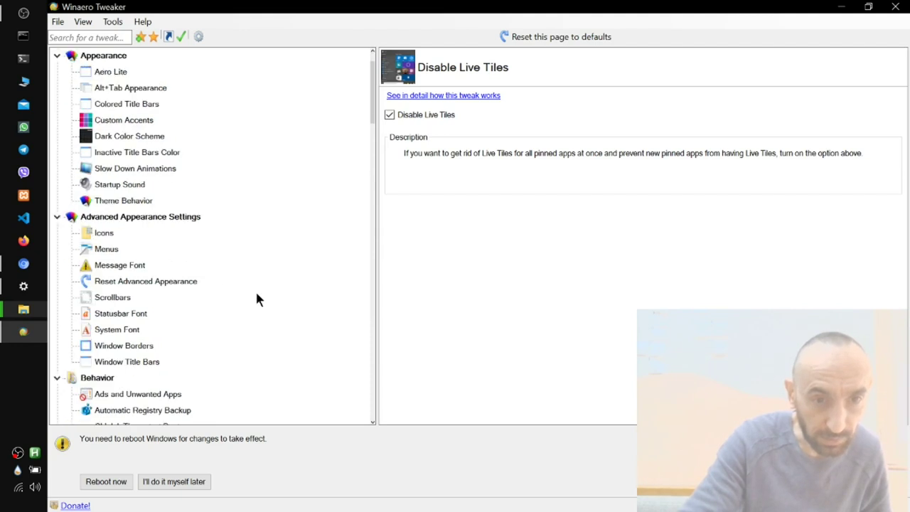
{"action": "left_click", "coordinate": [134, 348]}
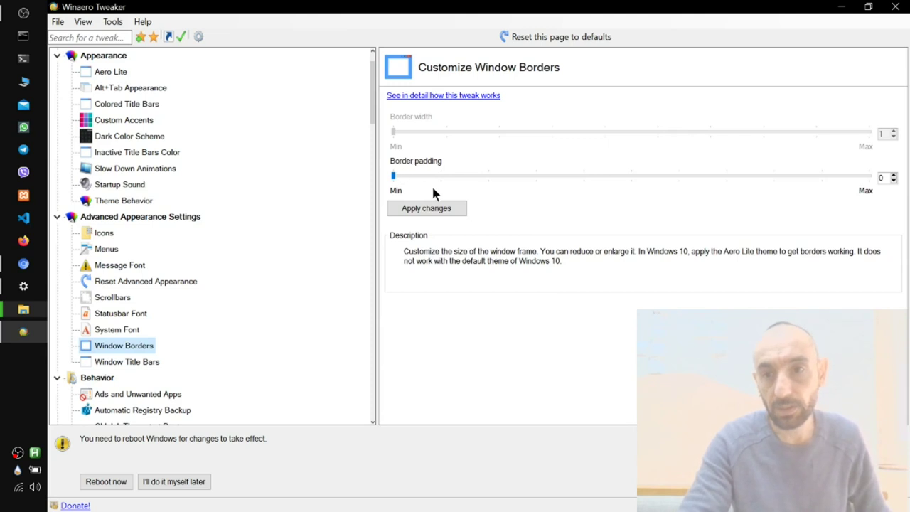
{"action": "left_click", "coordinate": [399, 208]}
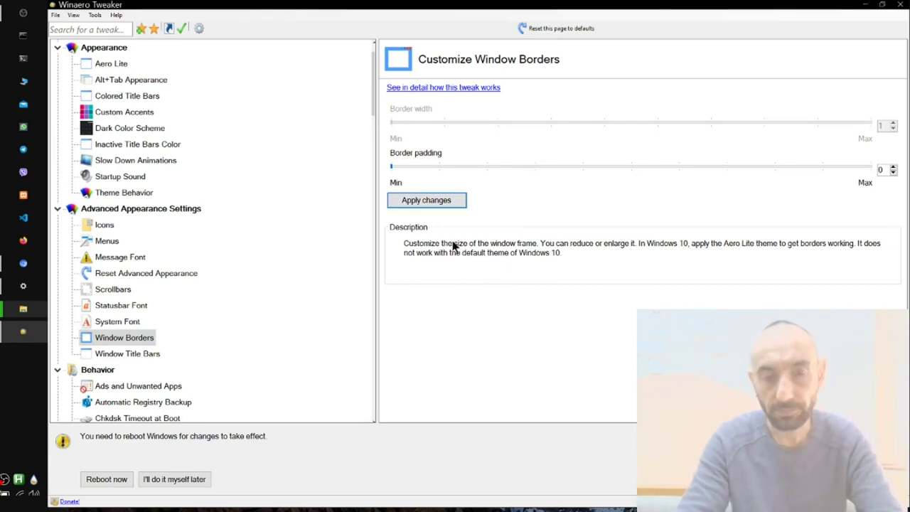
Open and close the Start menu to check its appearance and app list
{"action": "key", "text": "super"}
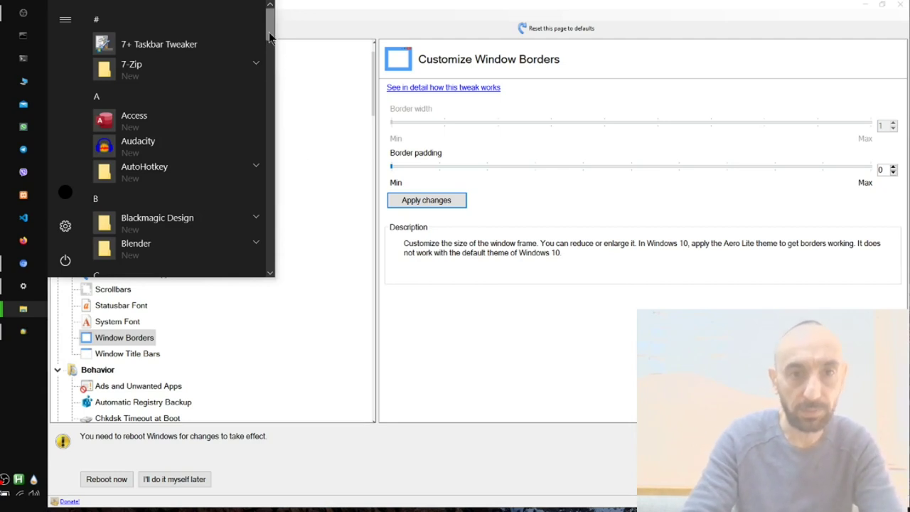
{"action": "key", "text": "super"}
{"action": "key", "text": "super"}
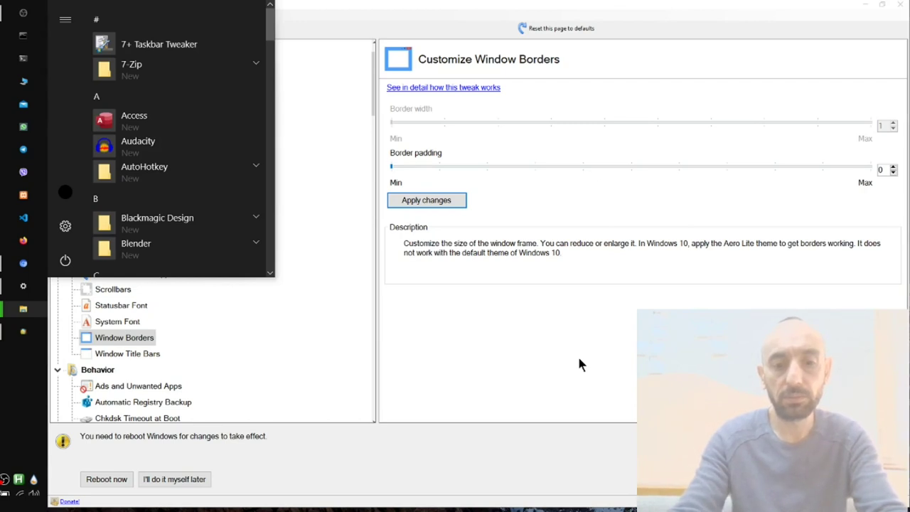
Open the Documents folder in File Explorer and bring up the overview of all open windows
{"action": "key", "text": "super+e"}
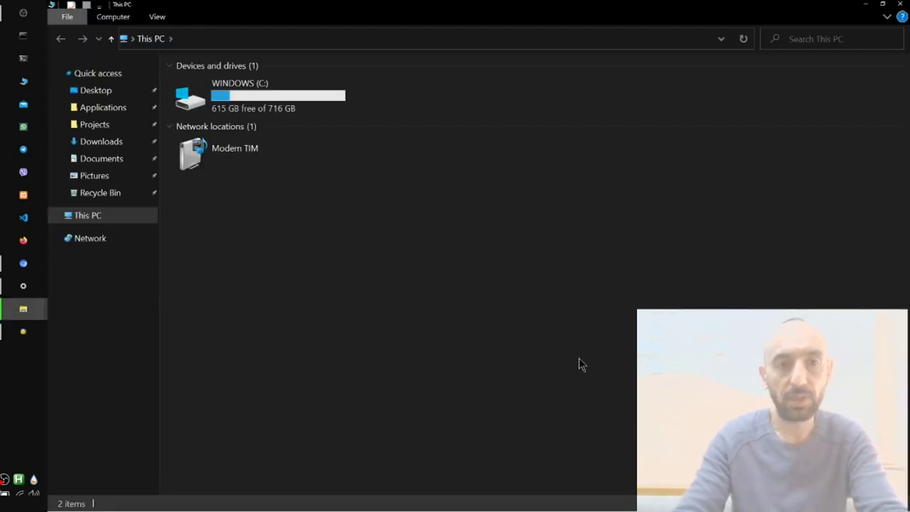
{"action": "left_click", "coordinate": [118, 159]}
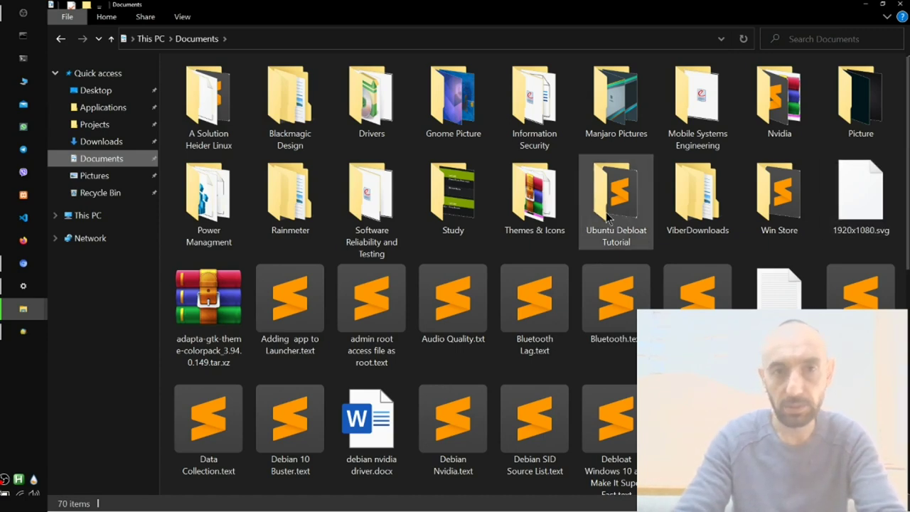
{"action": "key", "text": "super+Tab"}
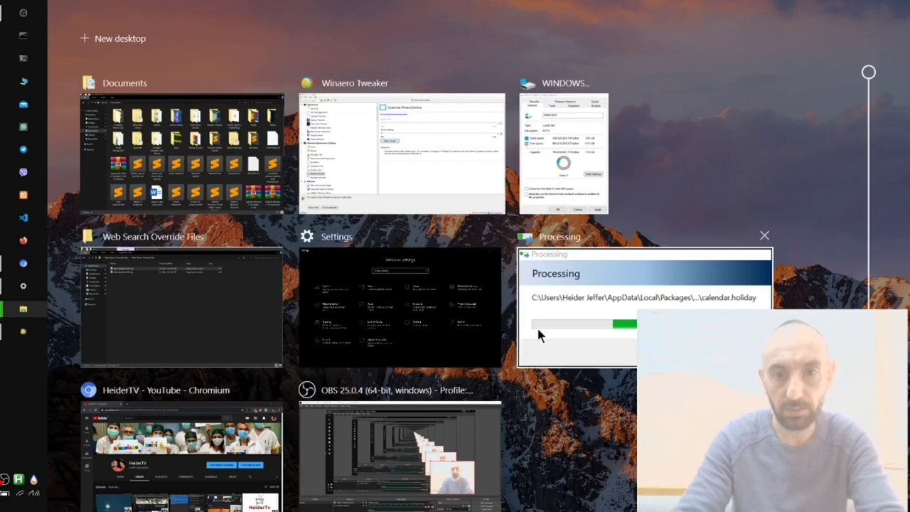
Switch to Winaero Tweaker and review the Window Title Bars tweak under Advanced Appearance Settings
{"action": "left_click", "coordinate": [381, 186]}
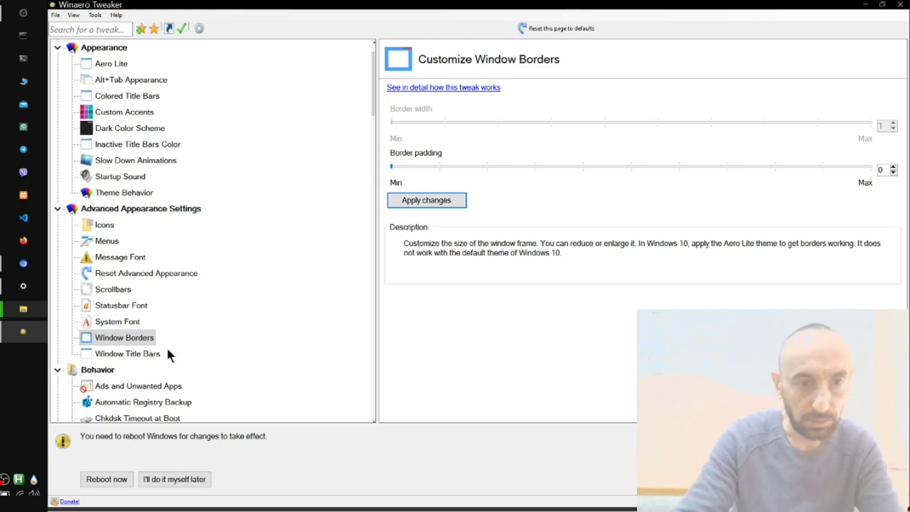
{"action": "left_click", "coordinate": [152, 355]}
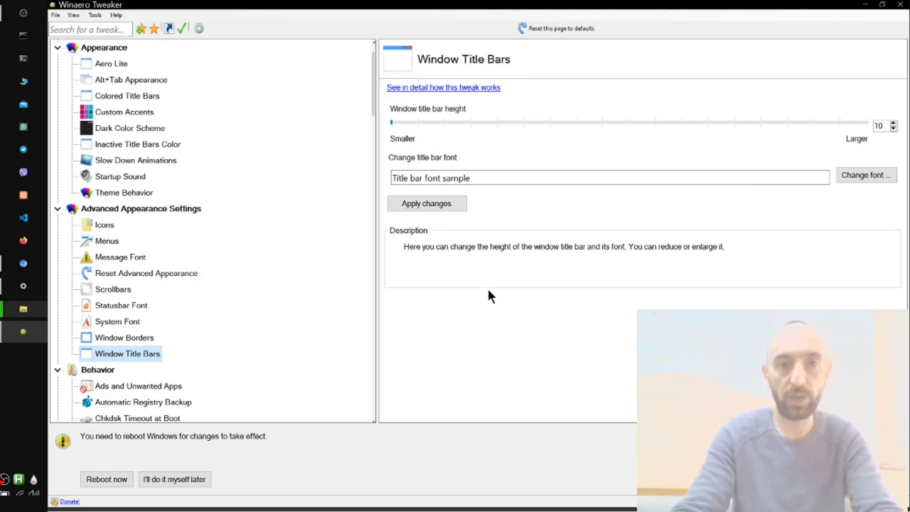
{"action": "key", "text": "super+Tab"}
{"action": "key", "text": "Escape"}
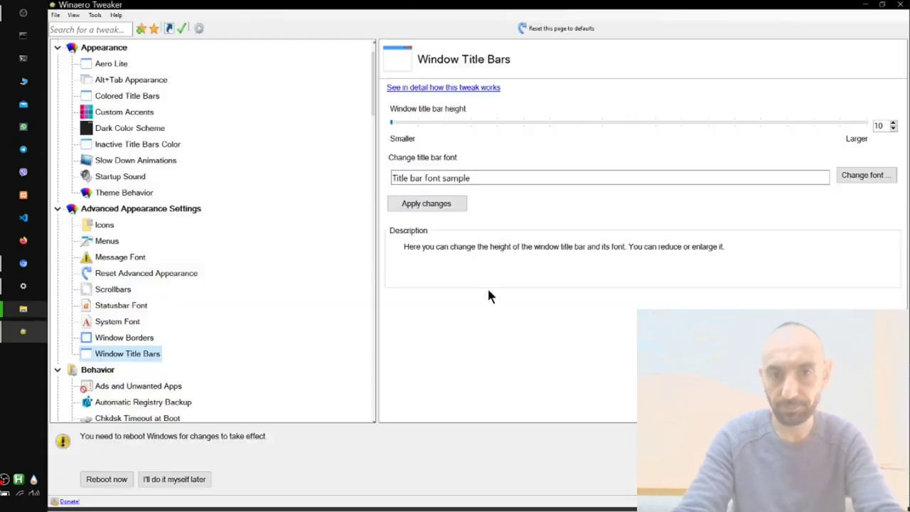
{"action": "key", "text": "super+Tab"}
{"action": "key", "text": "Escape"}
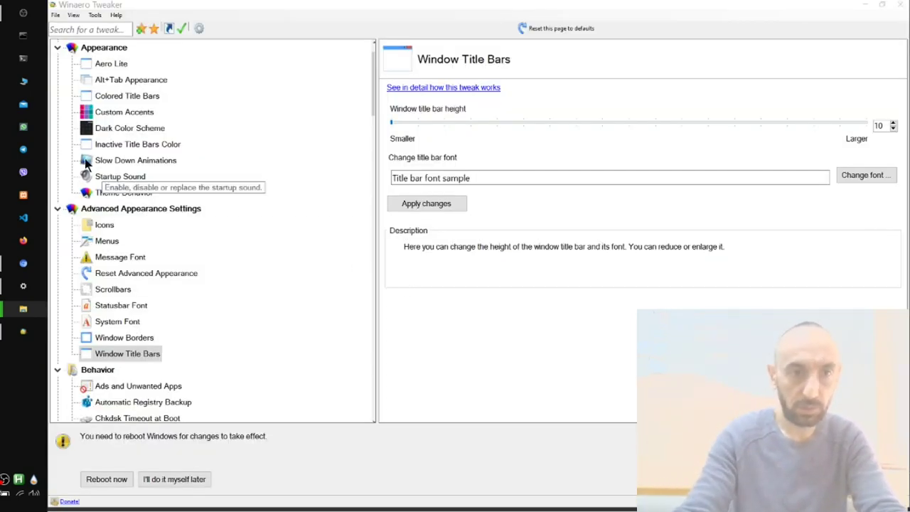
Check the taskbar's Search display options, and dock the taskbar along the bottom screen edge and back along the left edge
{"action": "right_click", "coordinate": [28, 420]}
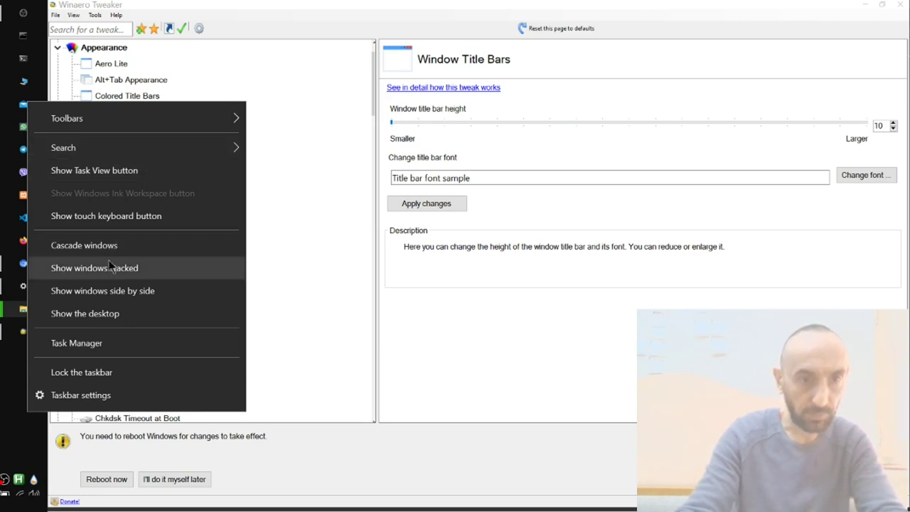
{"action": "mouse_move", "coordinate": [136, 147]}
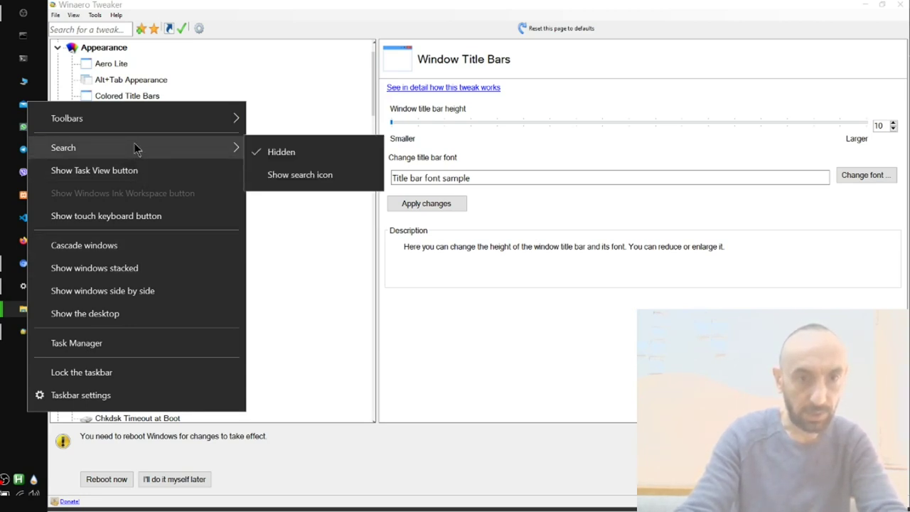
{"action": "left_click", "coordinate": [3, 413]}
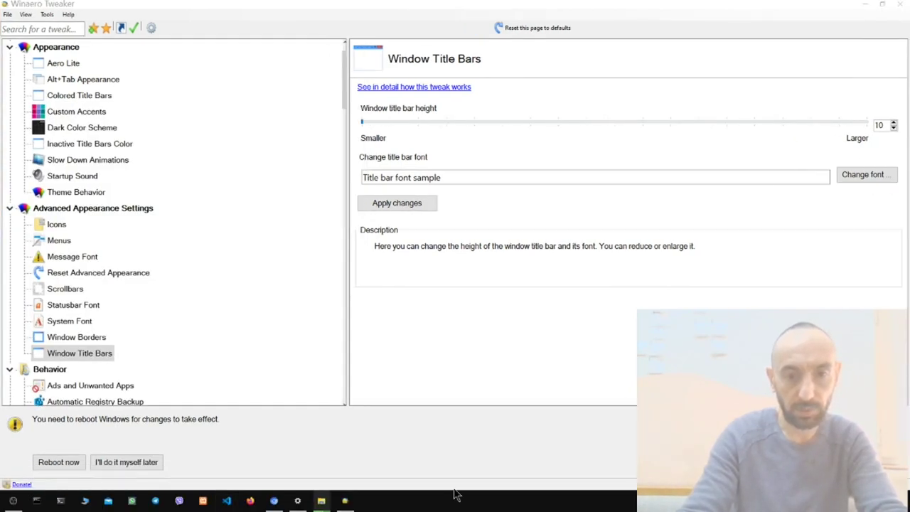
{"action": "left_click_drag", "start_coordinate": [449, 507], "coordinate": [43, 425]}
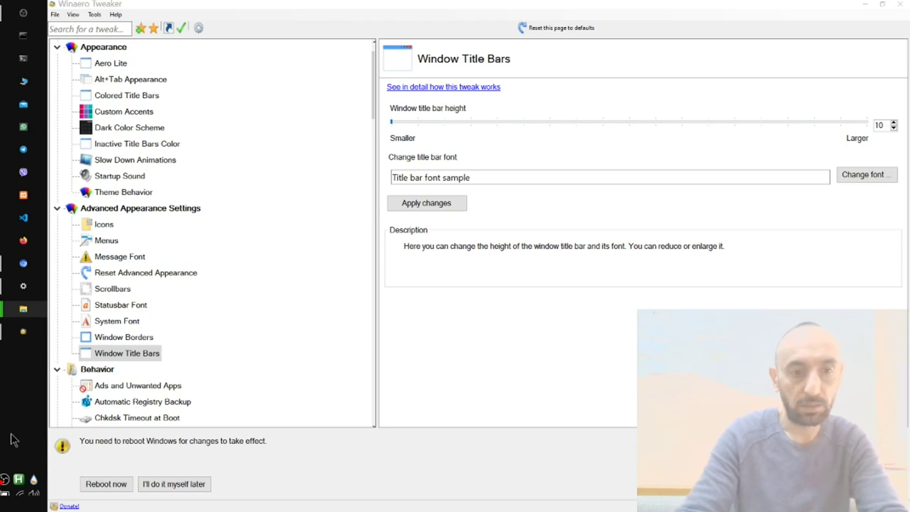
{"action": "left_click", "coordinate": [557, 366]}
{"action": "mouse_move", "coordinate": [390, 130]}
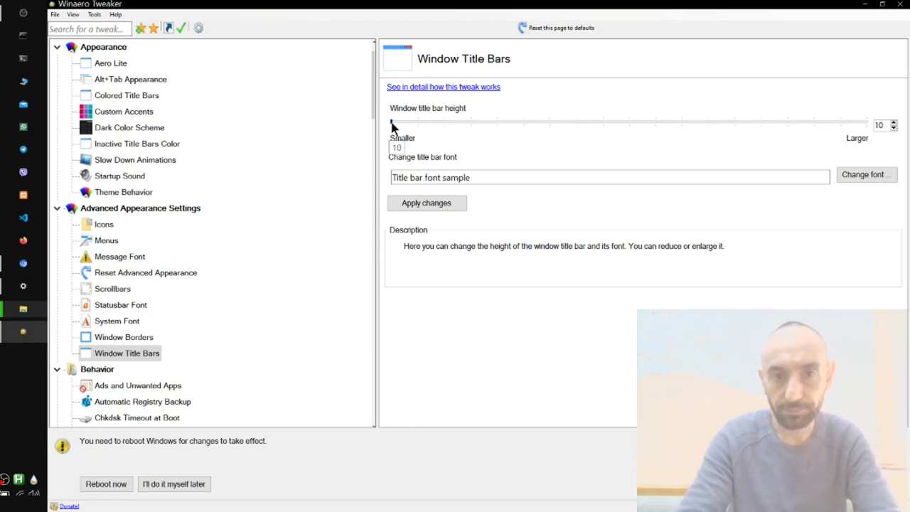
Reapply the Window Borders tweak with border padding at 0
{"action": "left_click", "coordinate": [148, 340]}
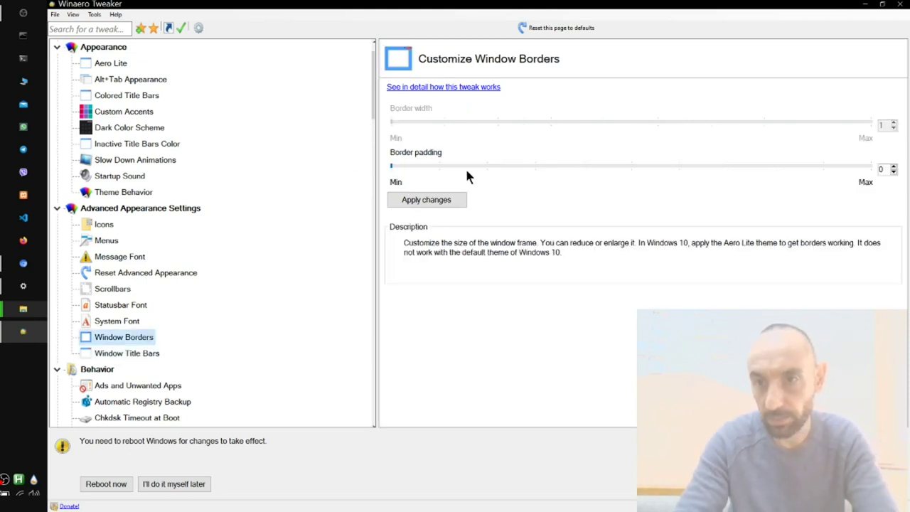
{"action": "left_click", "coordinate": [395, 169]}
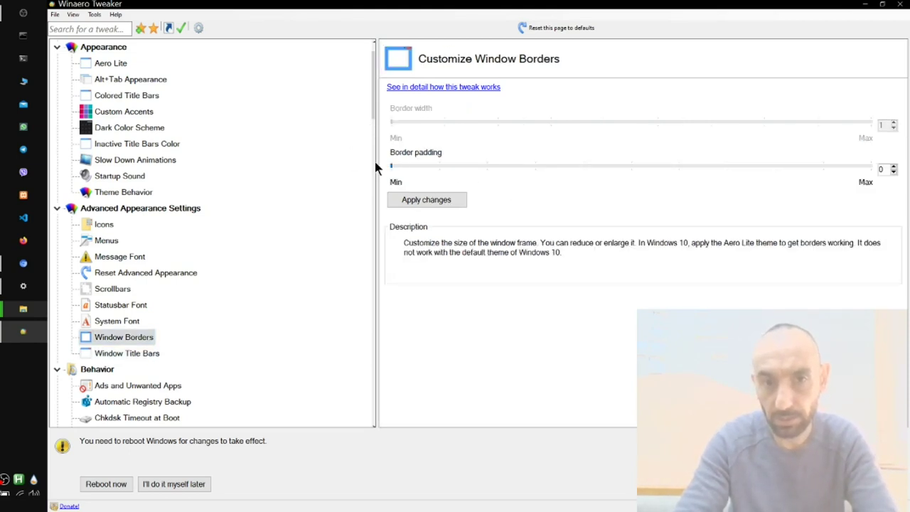
{"action": "left_click", "coordinate": [402, 201]}
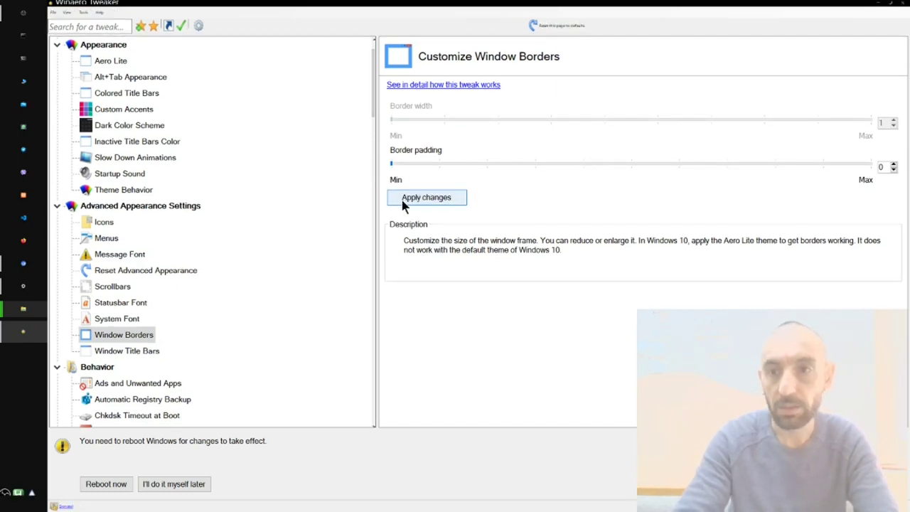
{"action": "left_click", "coordinate": [403, 202]}
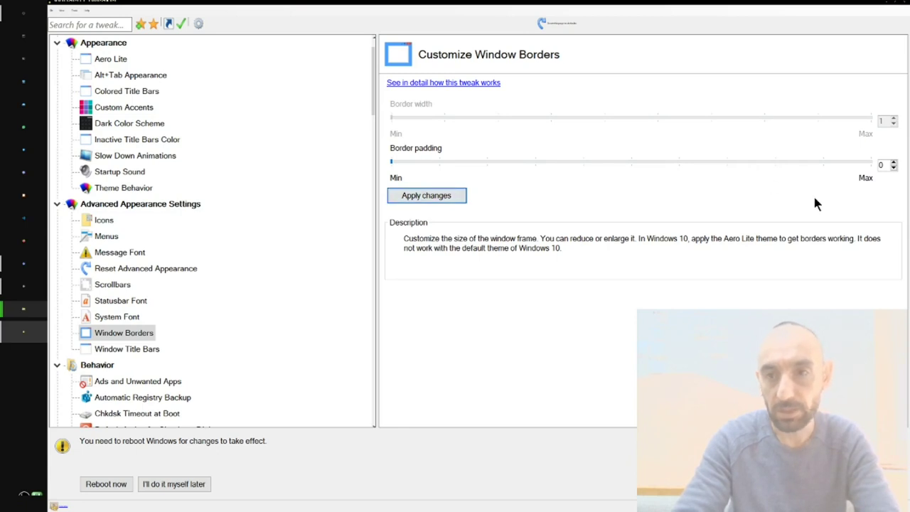
Set the window border padding to 10 and apply the change
{"action": "double_click", "coordinate": [881, 165]}
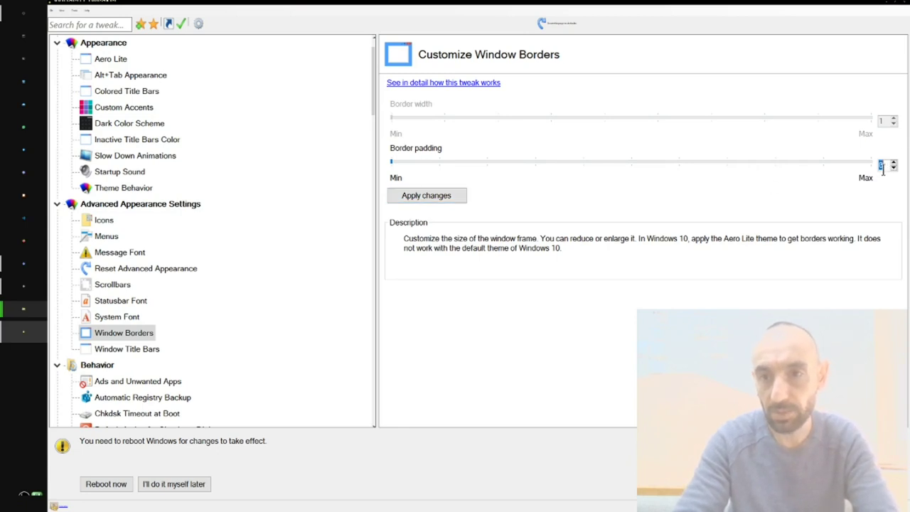
{"action": "type", "text": "10"}
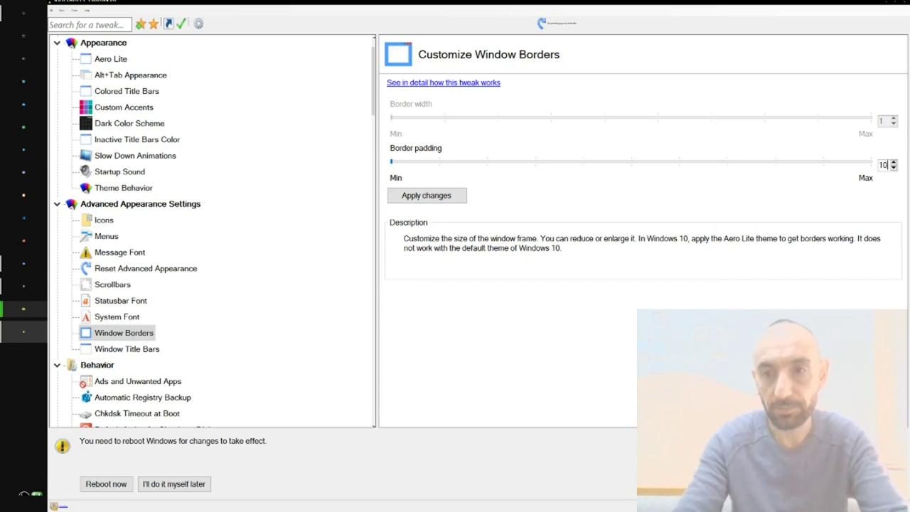
{"action": "left_click", "coordinate": [432, 199]}
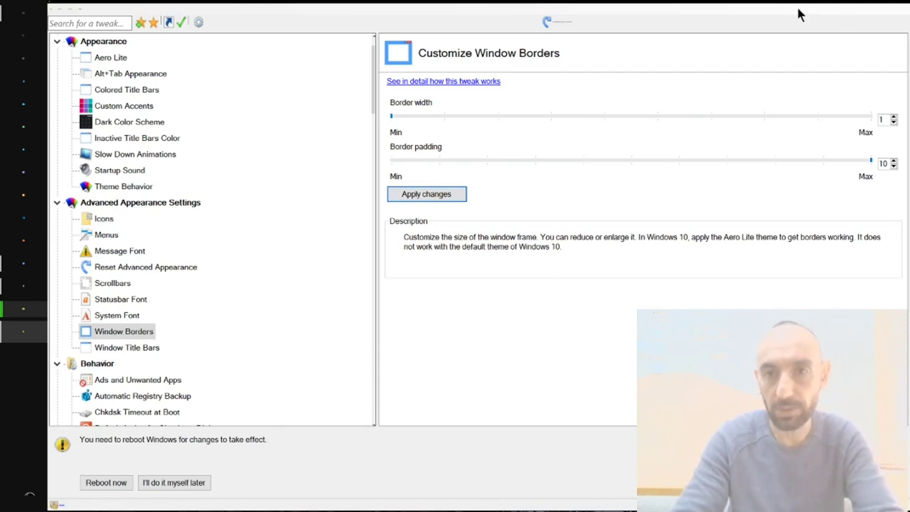
Look at the Documents window with the applied border padding, and close it together with the tweaking tool
{"action": "key", "text": "alt+Tab"}
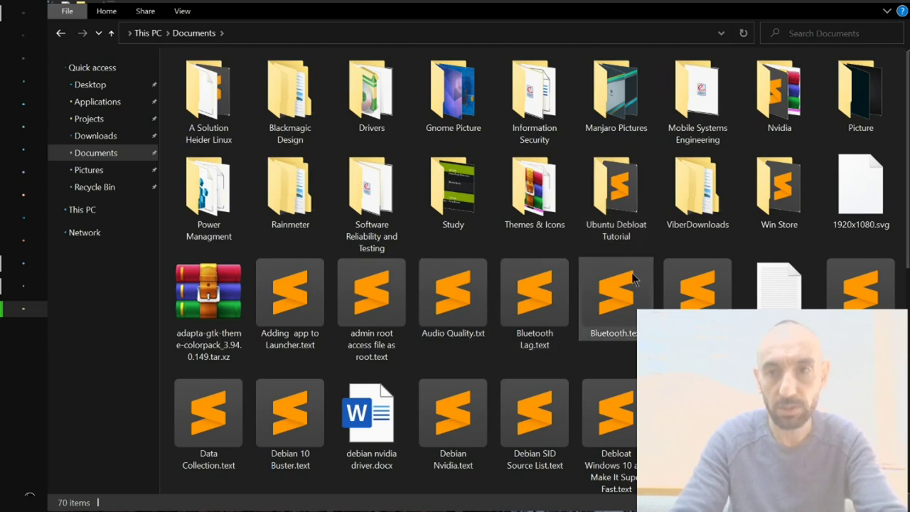
{"action": "key", "text": "alt+F4"}
{"action": "key", "text": "Escape"}
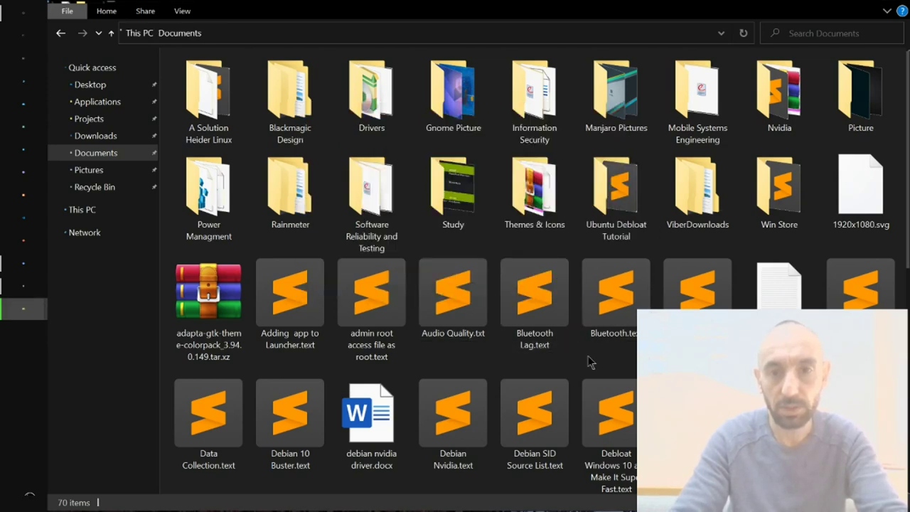
{"action": "key", "text": "alt+Tab"}
Bring the Processing dialog of the C: drive attribute change forward to check its progress, and switch to OBS
{"action": "key", "text": "super+Tab"}
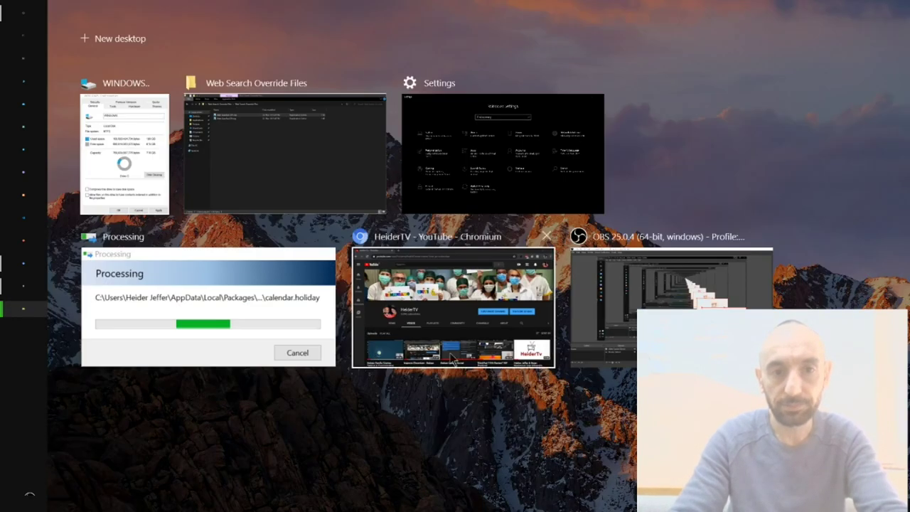
{"action": "left_click", "coordinate": [264, 317]}
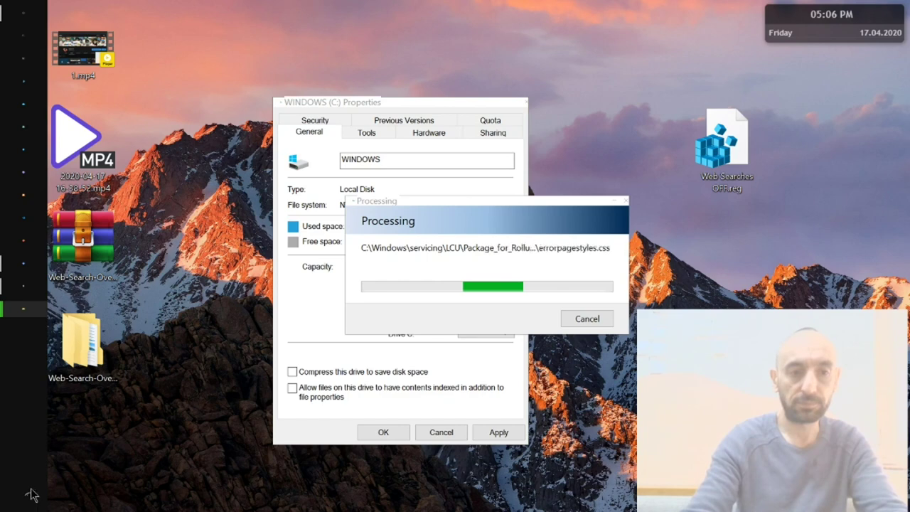
{"action": "left_click", "coordinate": [14, 21]}
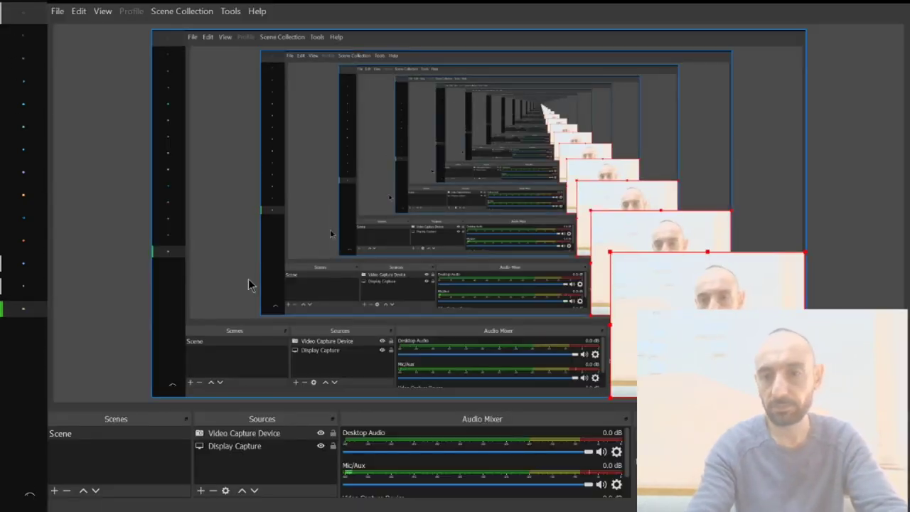